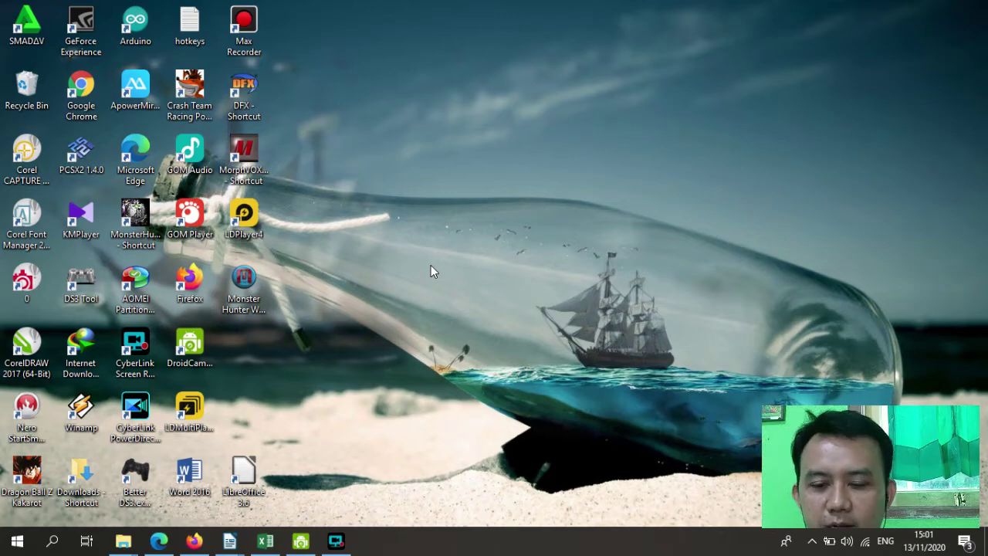
Step: Switch to Fullbook_tik_SMP.pdf in Microsoft Edge and select the section heading "Membuat Kolom Koran"
{"action": "left_click", "coordinate": [157, 534]}
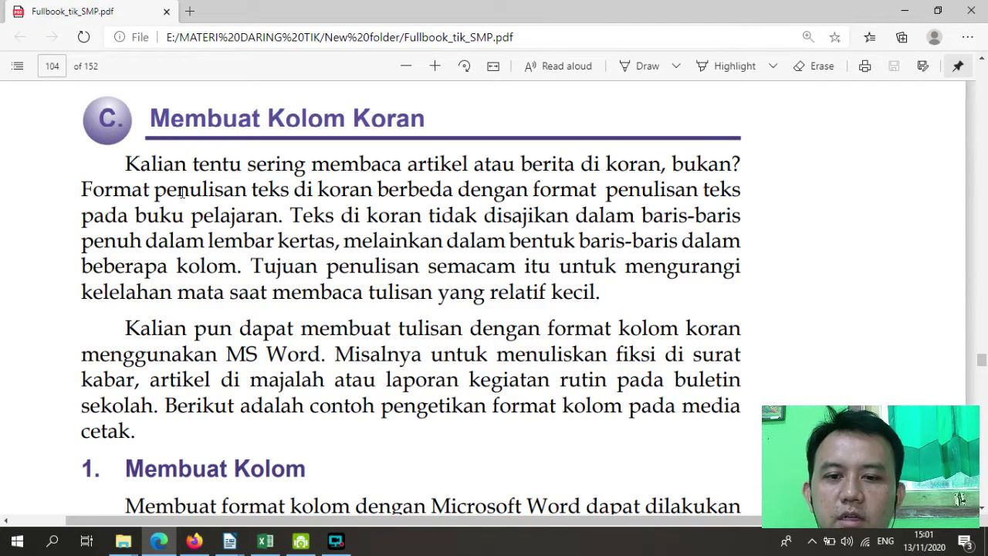
{"action": "left_click_drag", "start_coordinate": [151, 119], "coordinate": [423, 129]}
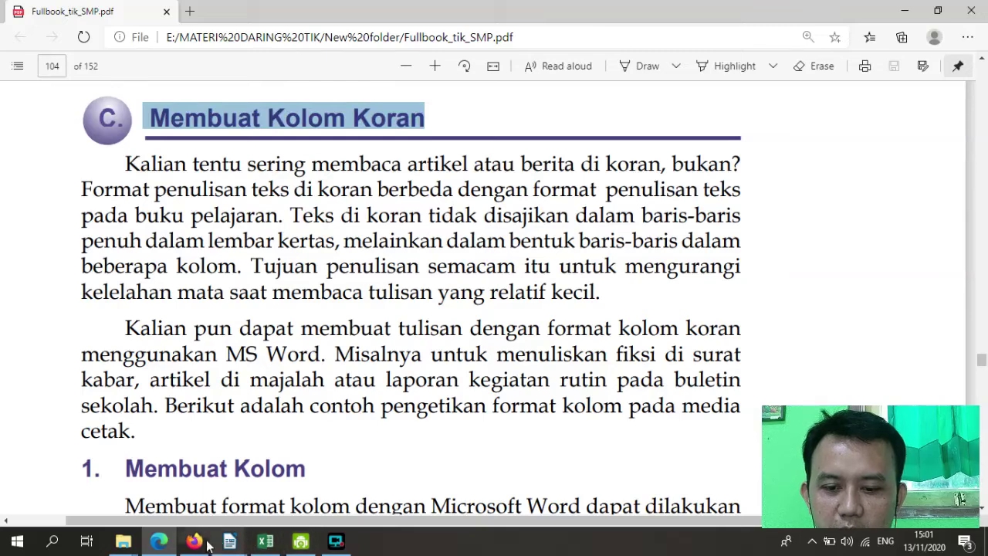
Step: Switch to Firefox and look through the image results for "contoh artikel koran atau majalah"
{"action": "mouse_move", "coordinate": [199, 544]}
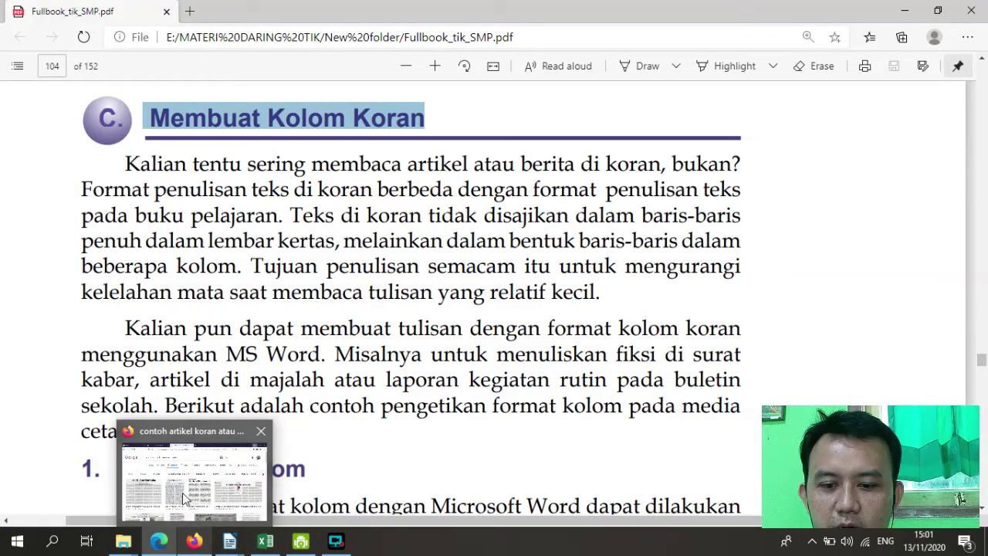
{"action": "left_click", "coordinate": [224, 459]}
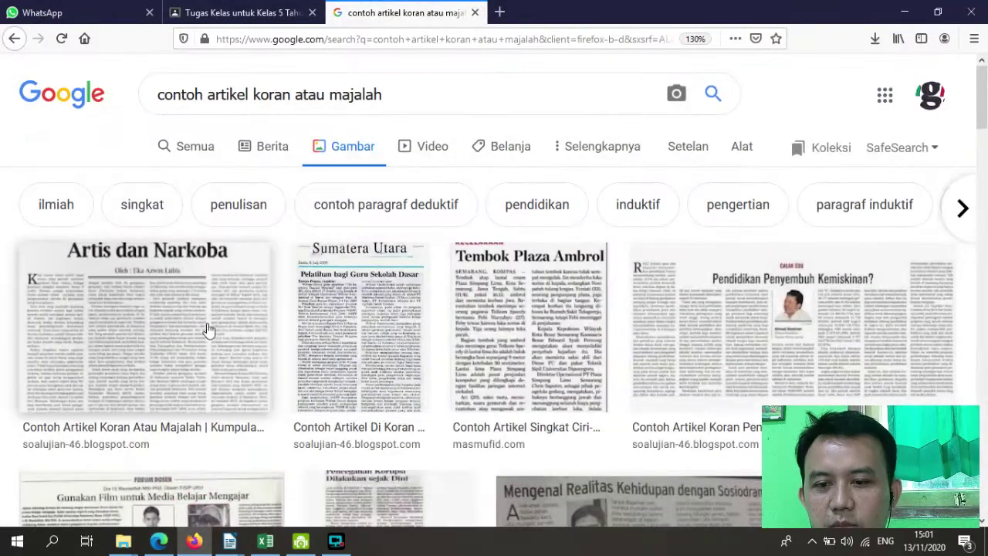
{"action": "scroll", "coordinate": [470, 300], "scroll_direction": "down", "scroll_amount": 3}
{"action": "scroll", "coordinate": [474, 307], "scroll_direction": "up", "scroll_amount": 3}
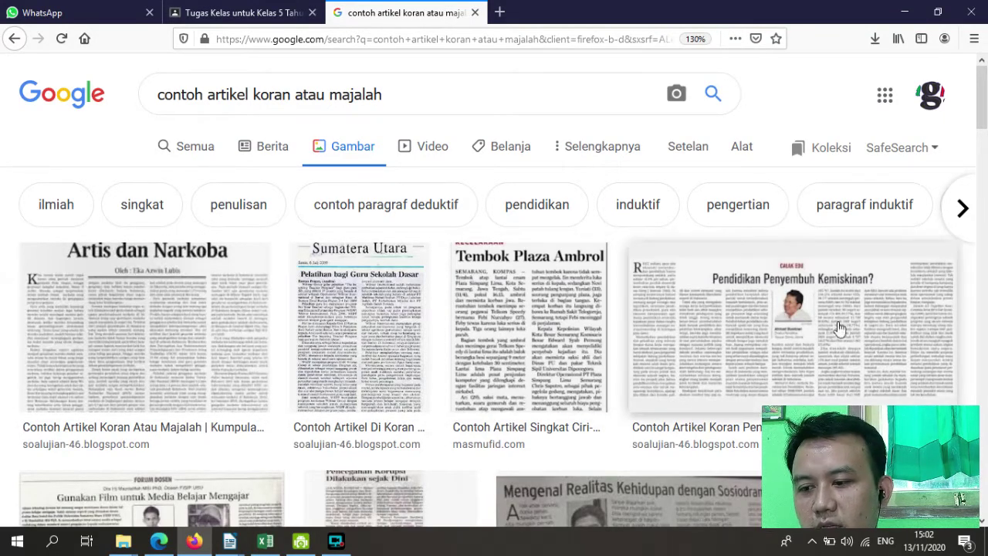
{"action": "scroll", "coordinate": [729, 347], "scroll_direction": "down", "scroll_amount": 3}
{"action": "scroll", "coordinate": [729, 347], "scroll_direction": "down", "scroll_amount": 10}
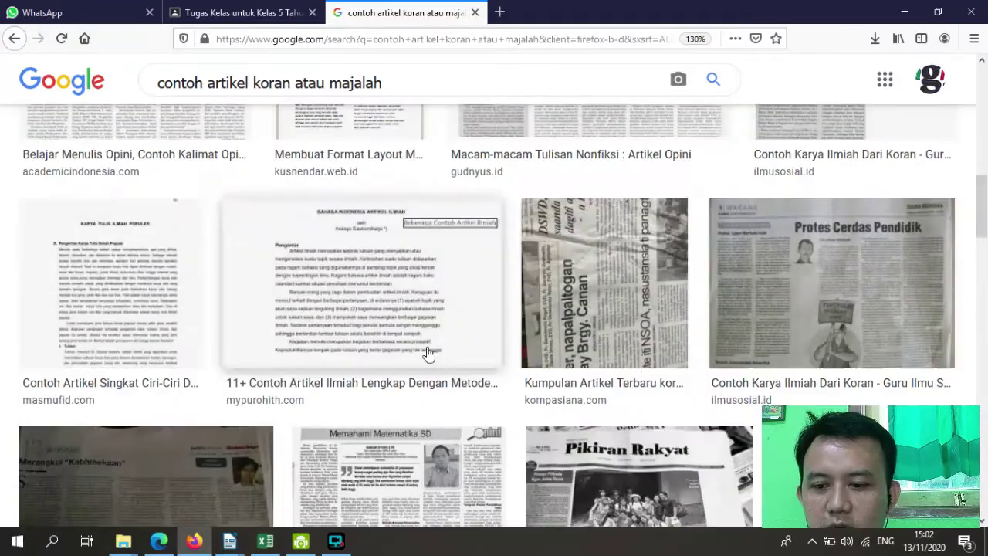
{"action": "scroll", "coordinate": [647, 367], "scroll_direction": "up", "scroll_amount": 15}
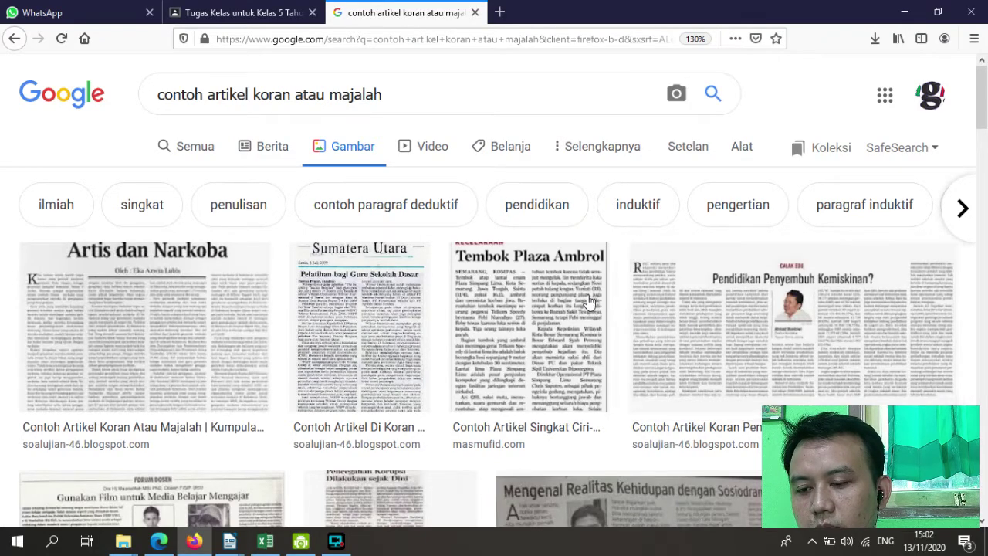
Step: Preview the first image result, "Artis dan Narkoba", and examine its newspaper column layout
{"action": "left_click", "coordinate": [137, 307]}
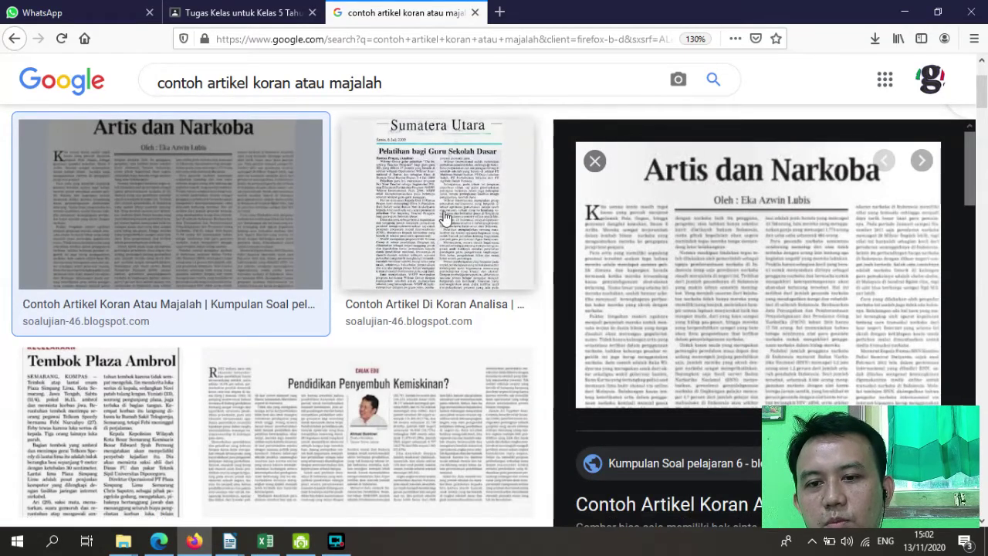
{"action": "scroll", "coordinate": [714, 302], "scroll_direction": "down", "scroll_amount": 3}
{"action": "scroll", "coordinate": [713, 298], "scroll_direction": "down", "scroll_amount": 2}
{"action": "scroll", "coordinate": [710, 298], "scroll_direction": "up", "scroll_amount": 5}
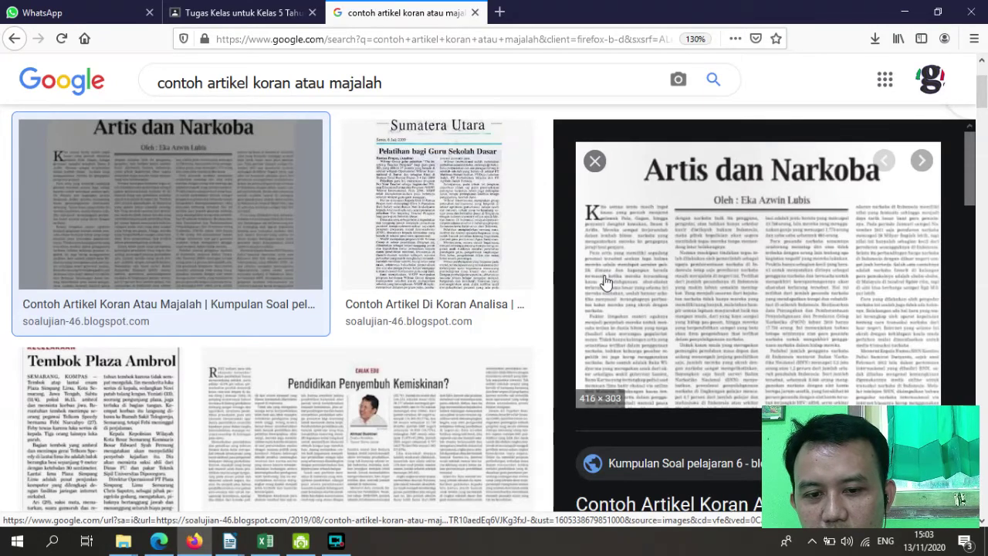
{"action": "scroll", "coordinate": [607, 283], "scroll_direction": "down", "scroll_amount": 1}
{"action": "scroll", "coordinate": [607, 282], "scroll_direction": "up", "scroll_amount": 1}
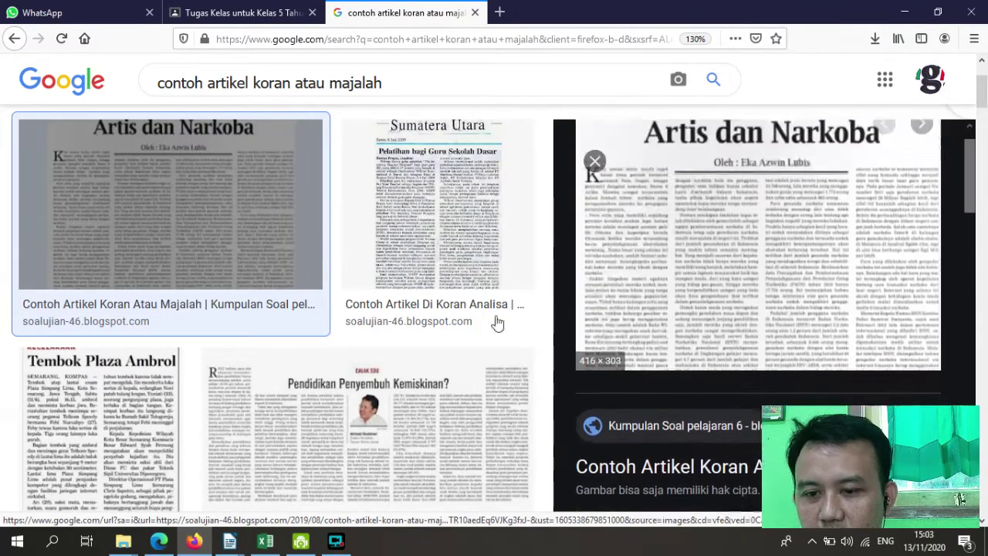
Step: Preview the articles "Pendidikan Penyembuh Kemiskinan?" and "Tembok Plaza Ambrol" and compare their column layouts
{"action": "scroll", "coordinate": [361, 349], "scroll_direction": "down", "scroll_amount": 2}
{"action": "scroll", "coordinate": [361, 349], "scroll_direction": "down", "scroll_amount": 2}
{"action": "left_click", "coordinate": [494, 232]}
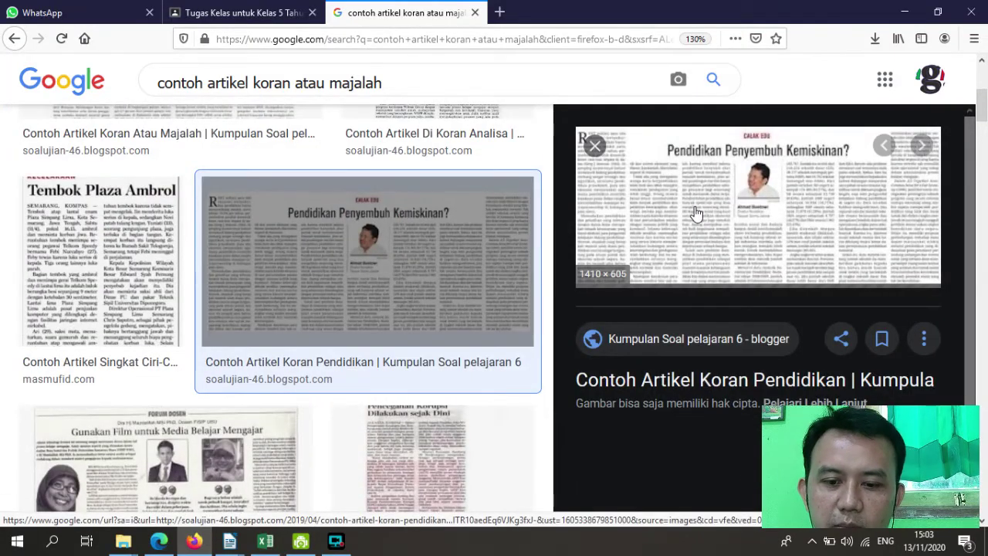
{"action": "left_click", "coordinate": [80, 281]}
{"action": "scroll", "coordinate": [774, 300], "scroll_direction": "down", "scroll_amount": 3}
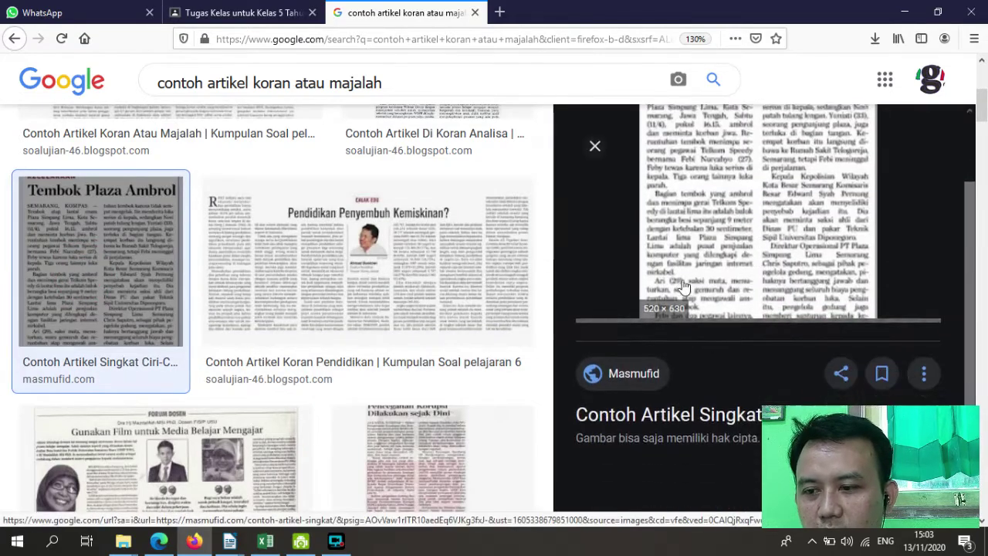
{"action": "scroll", "coordinate": [242, 342], "scroll_direction": "down", "scroll_amount": 4}
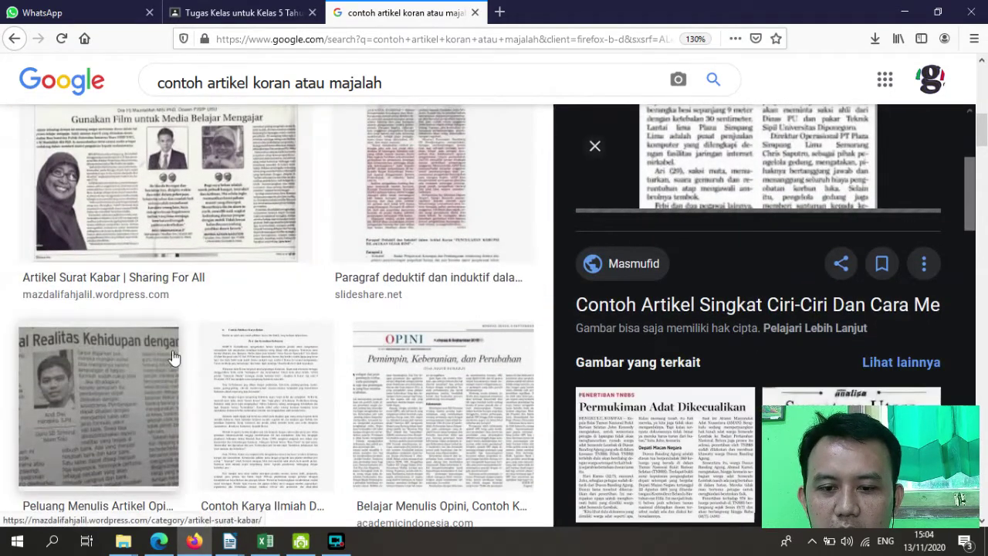
{"action": "scroll", "coordinate": [633, 358], "scroll_direction": "up", "scroll_amount": 3}
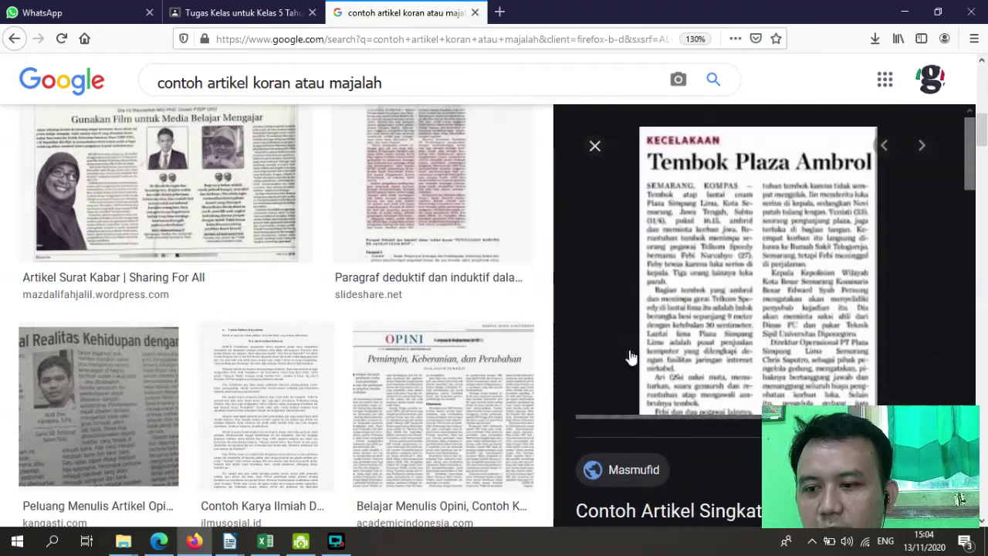
{"action": "scroll", "coordinate": [326, 230], "scroll_direction": "up", "scroll_amount": 3}
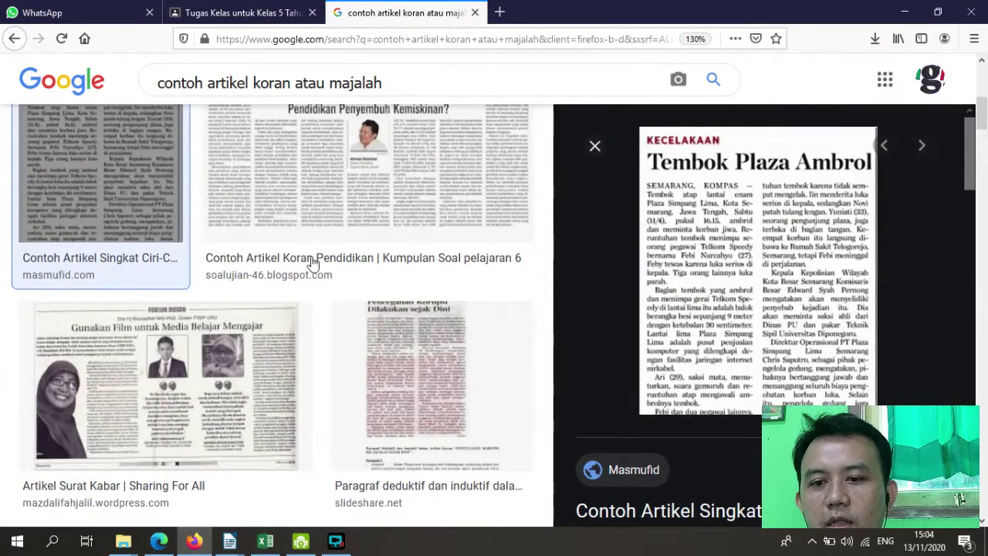
Step: Preview the "Pendidikan Penyembuh Kemiskinan?" article again and look for further column examples among the results
{"action": "left_click", "coordinate": [294, 171]}
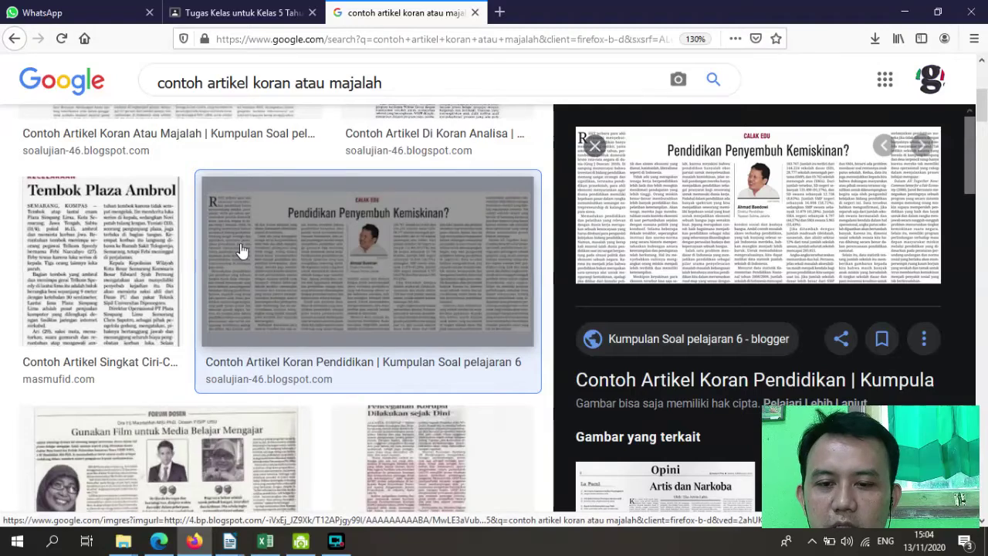
{"action": "scroll", "coordinate": [289, 280], "scroll_direction": "down", "scroll_amount": 6}
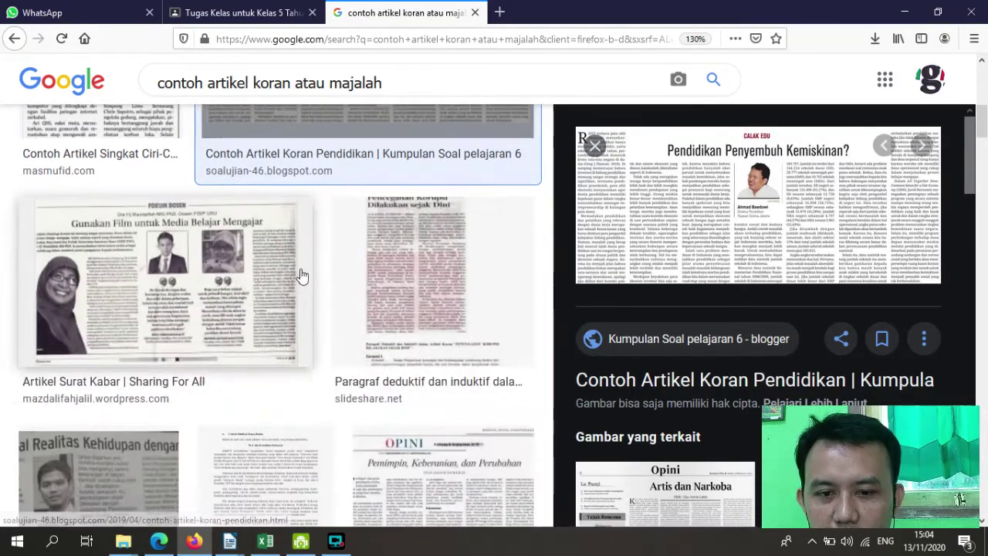
{"action": "scroll", "coordinate": [331, 302], "scroll_direction": "down", "scroll_amount": 4}
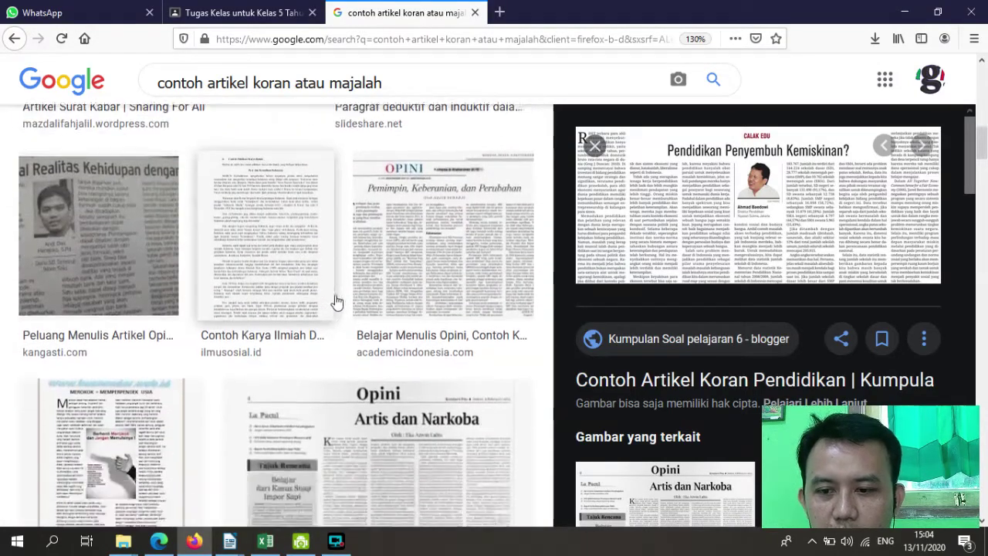
Step: Preview the Opini page "Artis dan Narkoba" from gudnyus.id and examine its columns and related images
{"action": "left_click", "coordinate": [415, 344]}
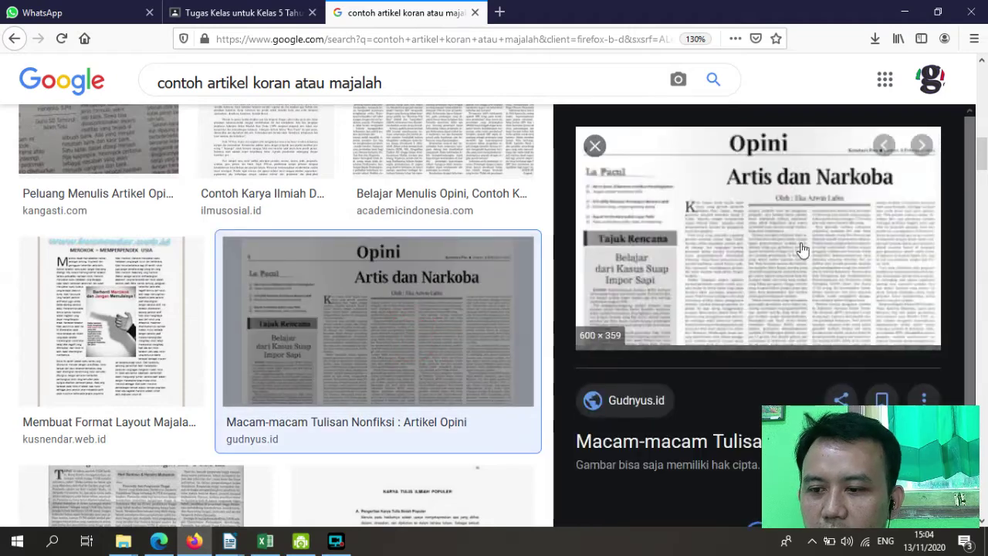
{"action": "scroll", "coordinate": [742, 216], "scroll_direction": "down", "scroll_amount": 1}
{"action": "scroll", "coordinate": [739, 227], "scroll_direction": "up", "scroll_amount": 2}
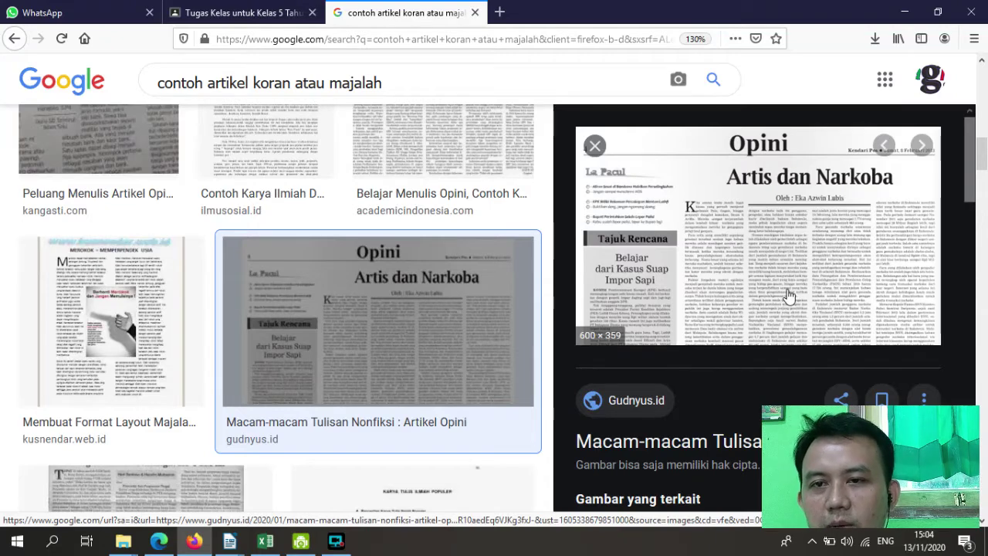
{"action": "scroll", "coordinate": [717, 245], "scroll_direction": "down", "scroll_amount": 5}
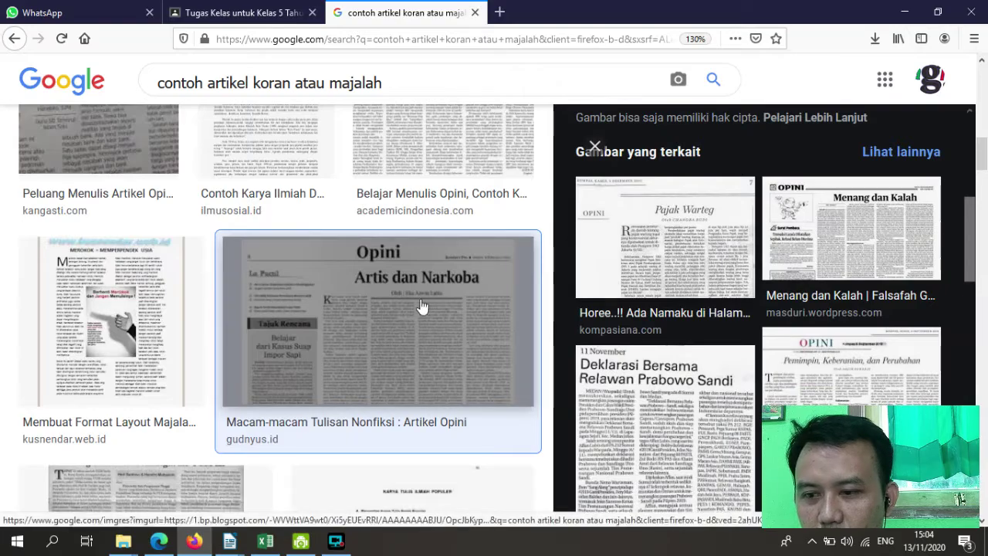
Step: Preview the first "Artis dan Narkoba" result again, open its source page and close that page's tab
{"action": "scroll", "coordinate": [420, 307], "scroll_direction": "up", "scroll_amount": 10}
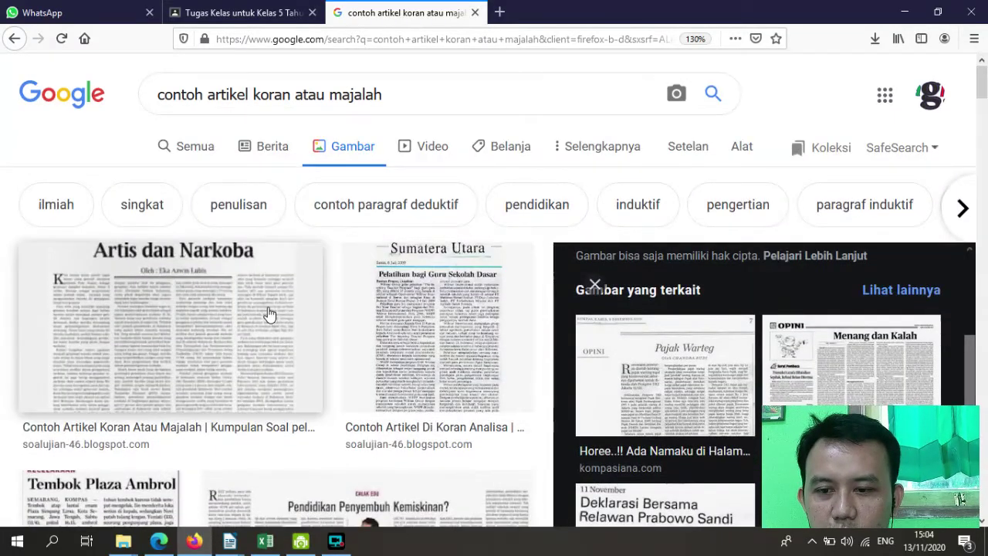
{"action": "left_click", "coordinate": [139, 324]}
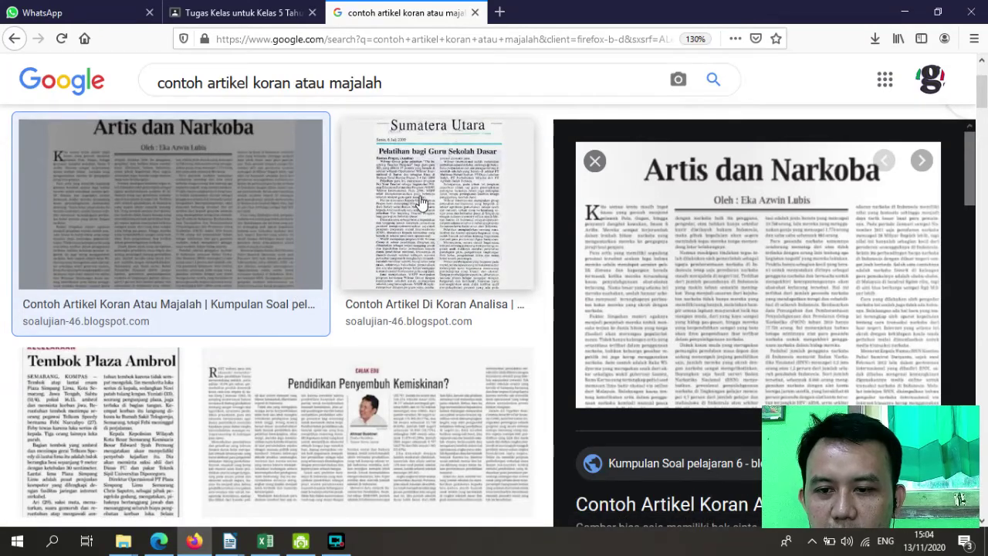
{"action": "left_click", "coordinate": [620, 221]}
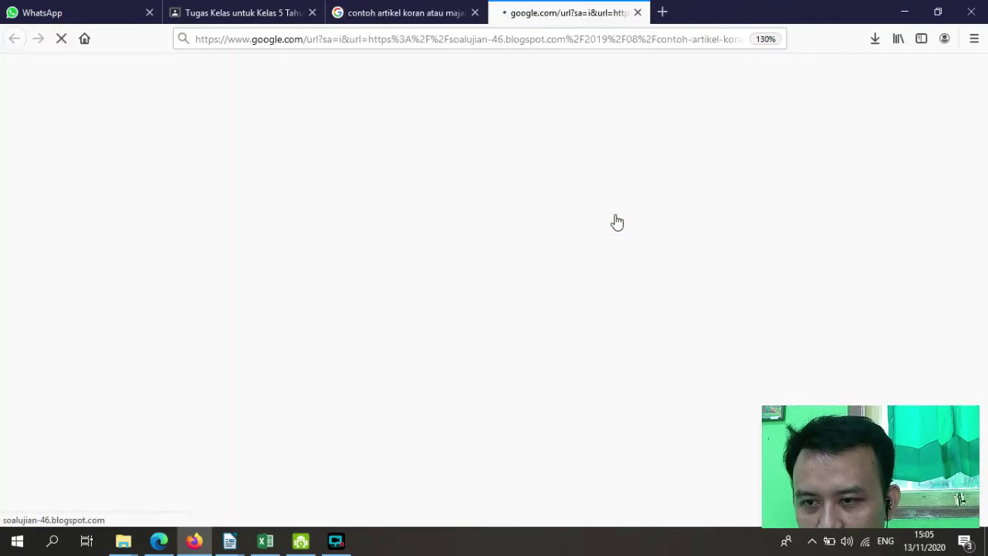
{"action": "left_click", "coordinate": [638, 12]}
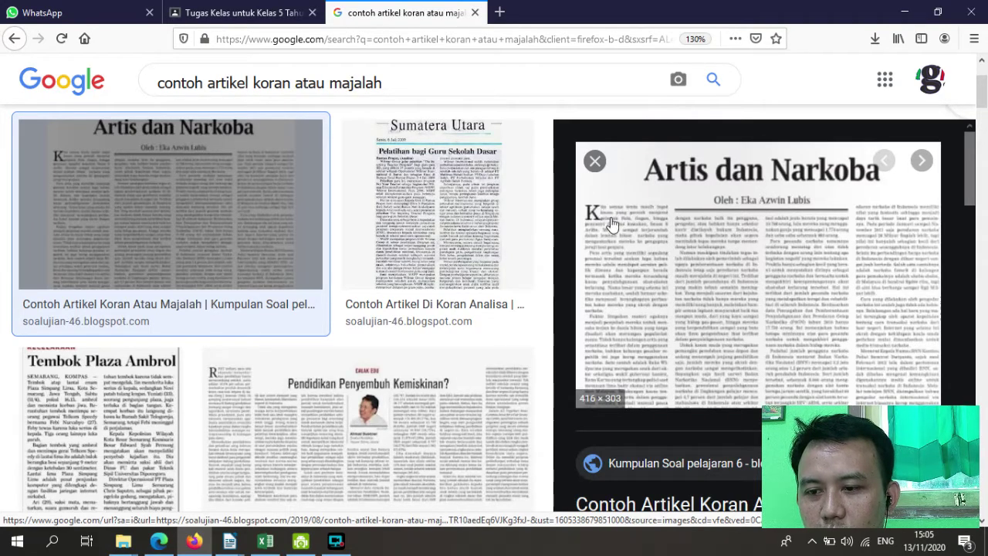
Step: Return to the preview of the multi-column article "Pendidikan Penyembuh Kemiskinan?"
{"action": "scroll", "coordinate": [260, 192], "scroll_direction": "down", "scroll_amount": 4}
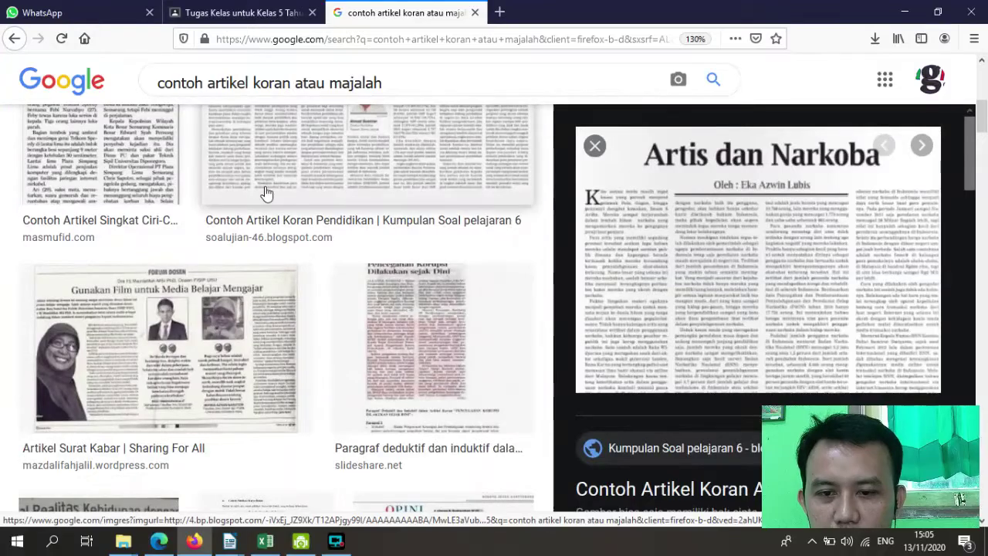
{"action": "scroll", "coordinate": [282, 198], "scroll_direction": "up", "scroll_amount": 4}
{"action": "scroll", "coordinate": [231, 355], "scroll_direction": "down", "scroll_amount": 2}
{"action": "left_click", "coordinate": [236, 357]}
{"action": "scroll", "coordinate": [624, 190], "scroll_direction": "up", "scroll_amount": 3}
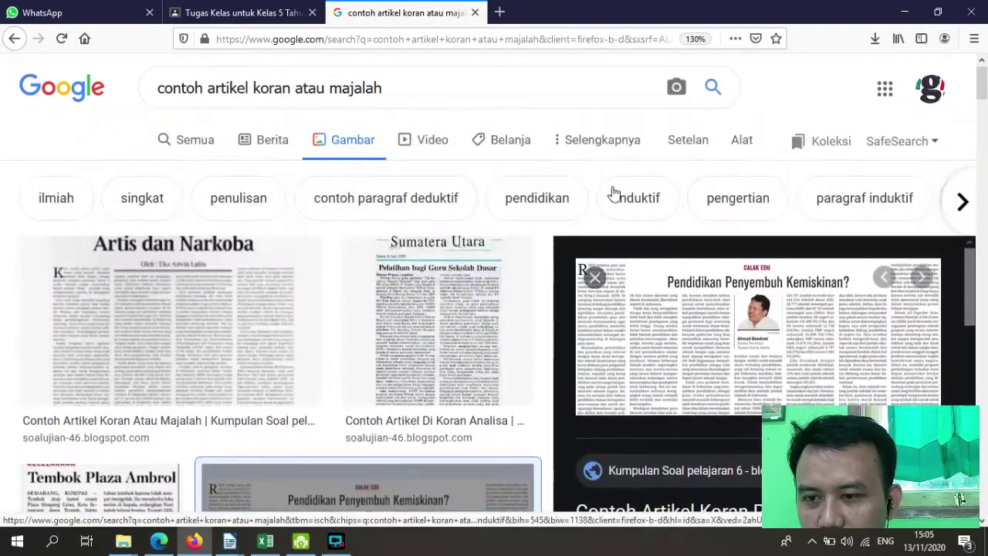
Step: Preview the related Opini article "Pemimpin, Keberanian, dan Perubahan" from academicindonesia.com
{"action": "scroll", "coordinate": [654, 287], "scroll_direction": "down", "scroll_amount": 1}
{"action": "scroll", "coordinate": [656, 288], "scroll_direction": "down", "scroll_amount": 5}
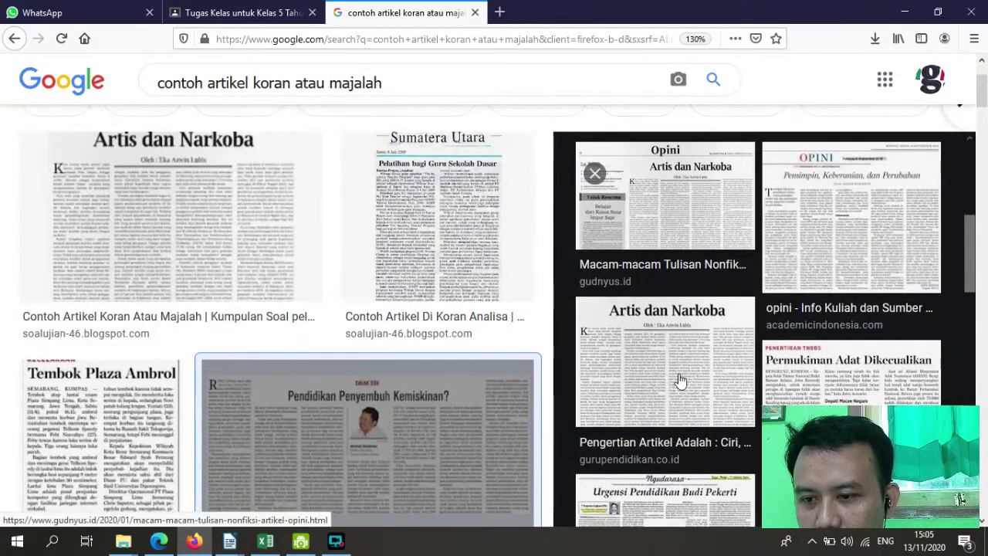
{"action": "left_click", "coordinate": [791, 221]}
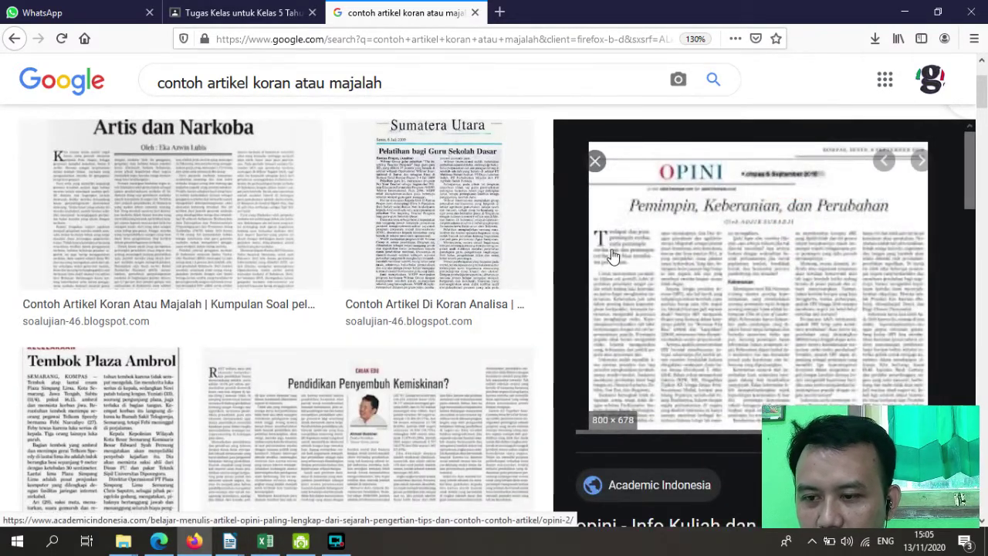
Step: Examine the remaining newspaper and magazine image results and the column layout of the previewed Opini article
{"action": "scroll", "coordinate": [279, 353], "scroll_direction": "down", "scroll_amount": 5}
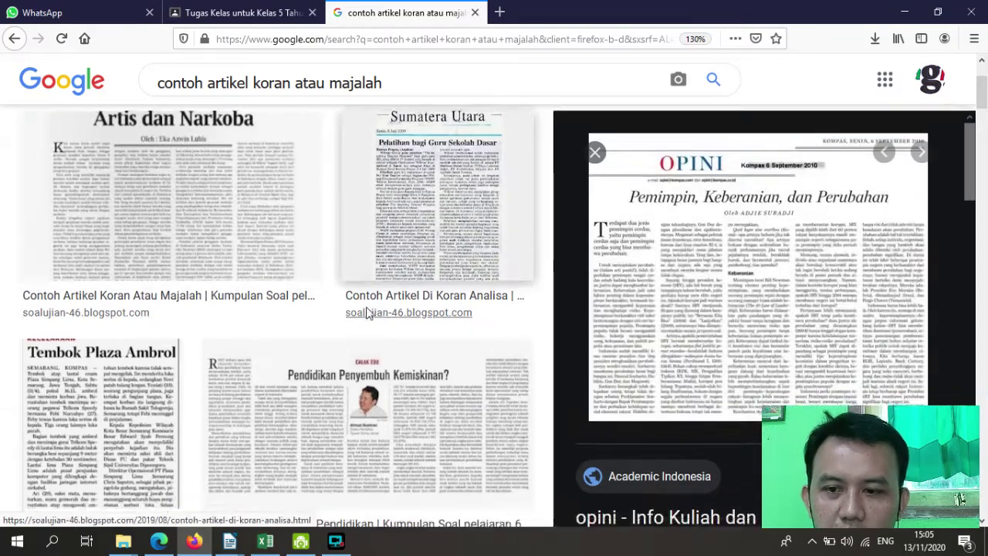
{"action": "scroll", "coordinate": [279, 352], "scroll_direction": "down", "scroll_amount": 3}
{"action": "scroll", "coordinate": [283, 347], "scroll_direction": "down", "scroll_amount": 3}
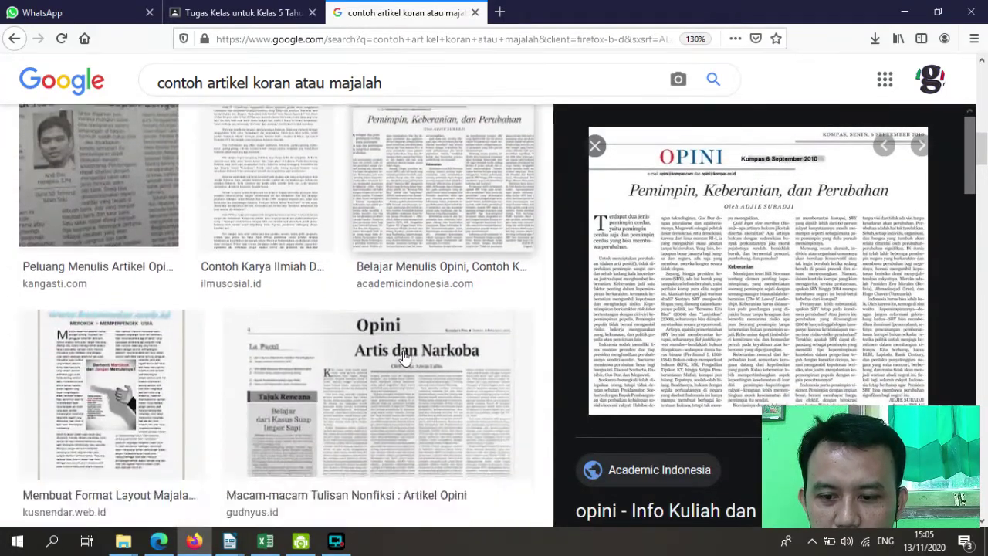
{"action": "scroll", "coordinate": [339, 359], "scroll_direction": "down", "scroll_amount": 3}
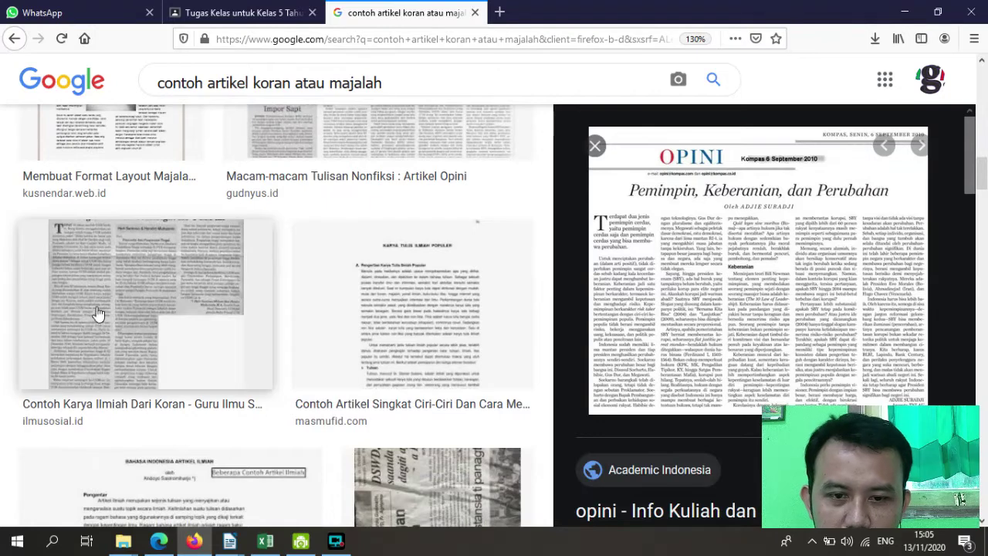
{"action": "scroll", "coordinate": [285, 317], "scroll_direction": "down", "scroll_amount": 3}
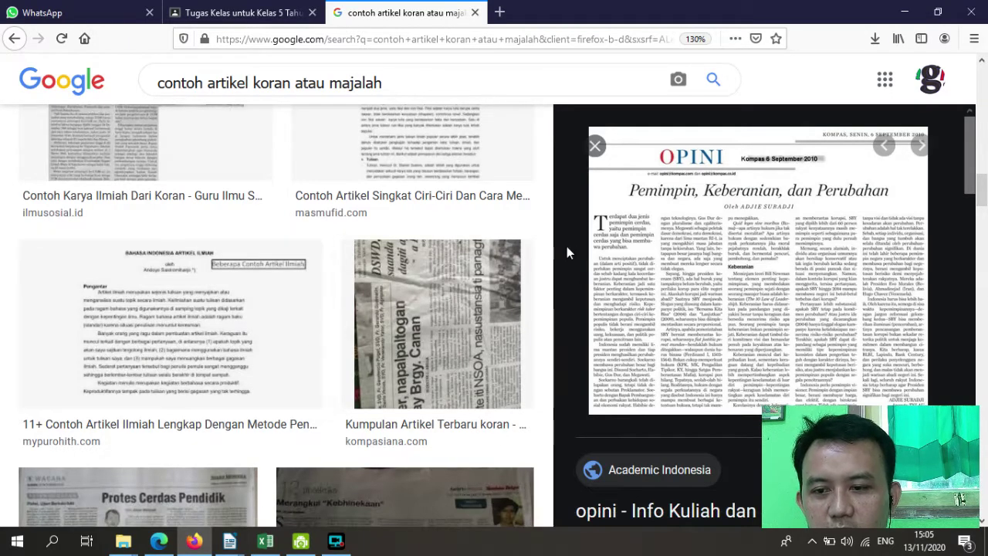
{"action": "scroll", "coordinate": [625, 264], "scroll_direction": "down", "scroll_amount": 2}
{"action": "scroll", "coordinate": [626, 264], "scroll_direction": "down", "scroll_amount": 2}
{"action": "scroll", "coordinate": [448, 348], "scroll_direction": "down", "scroll_amount": 3}
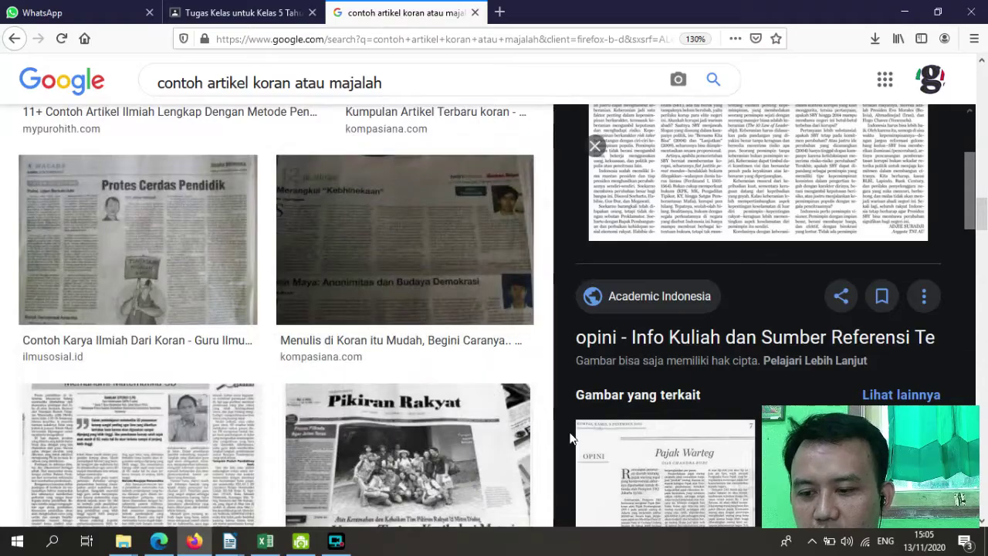
{"action": "scroll", "coordinate": [596, 338], "scroll_direction": "down", "scroll_amount": 2}
{"action": "scroll", "coordinate": [596, 338], "scroll_direction": "up", "scroll_amount": 6}
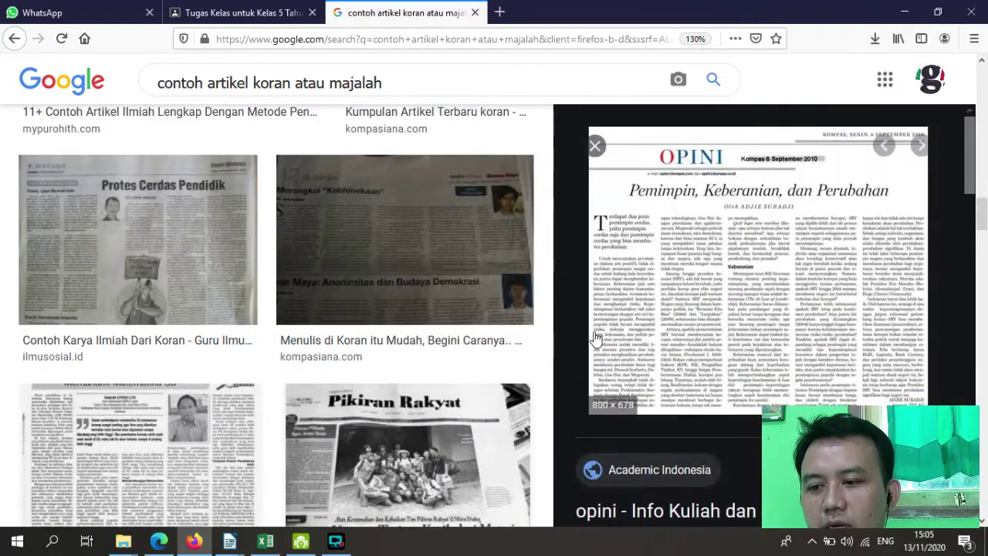
Step: Switch to the textbook PDF in Edge and highlight the words "Kolom Koran" in the section C heading
{"action": "scroll", "coordinate": [360, 294], "scroll_direction": "up", "scroll_amount": 10}
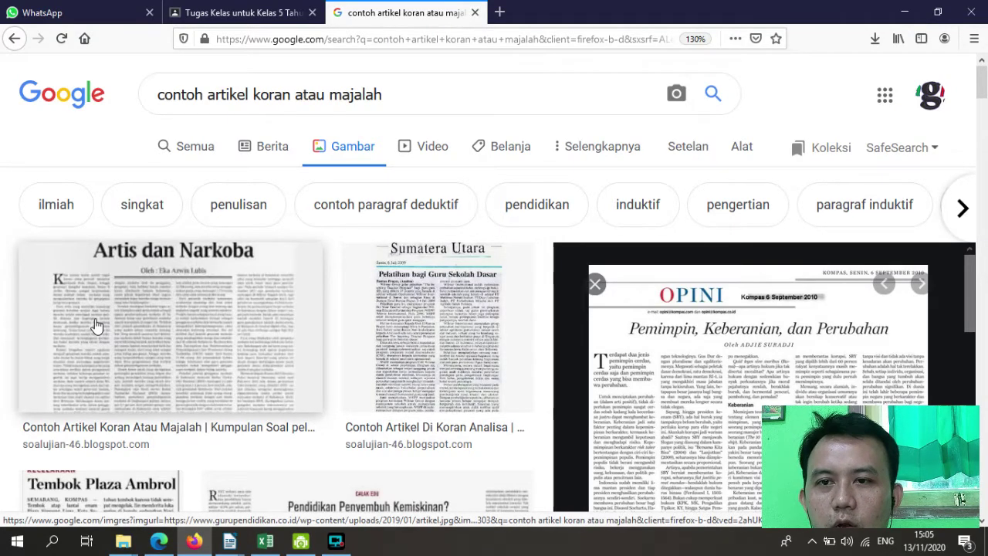
{"action": "key", "text": "alt+Tab"}
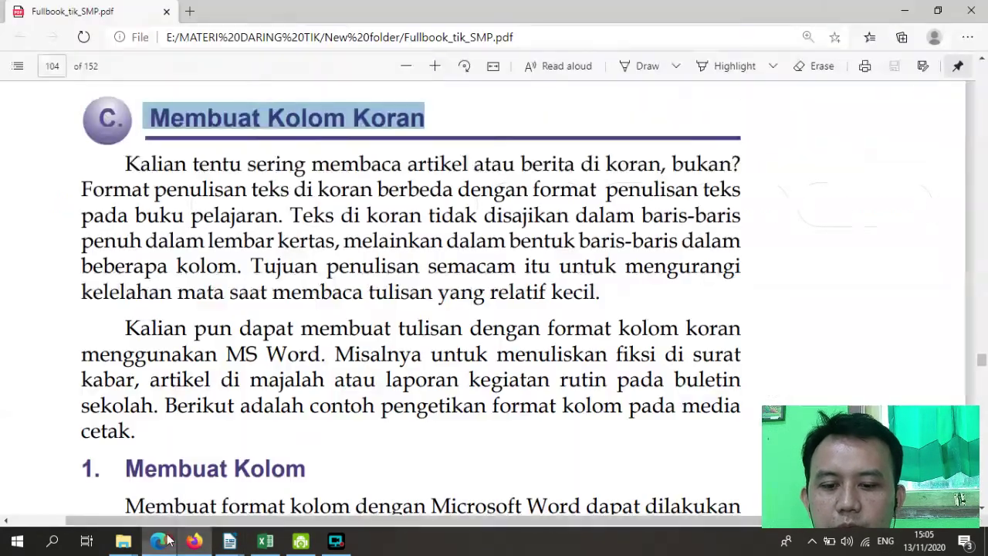
{"action": "left_click", "coordinate": [306, 119]}
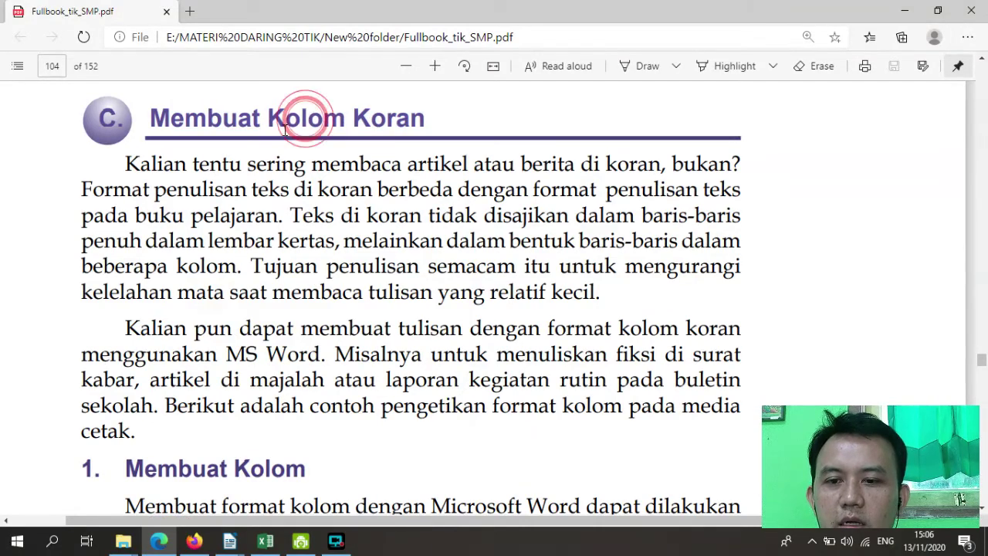
{"action": "left_click_drag", "start_coordinate": [269, 117], "coordinate": [463, 120]}
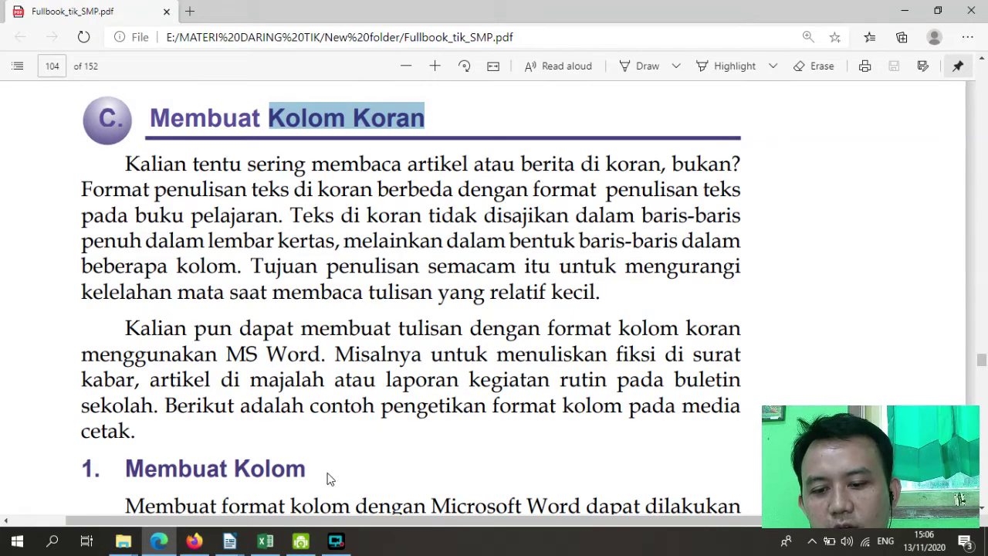
Step: Switch to the Praktek paragraf.odt document in LibreOffice Writer and create a new blank text document
{"action": "left_click", "coordinate": [230, 543]}
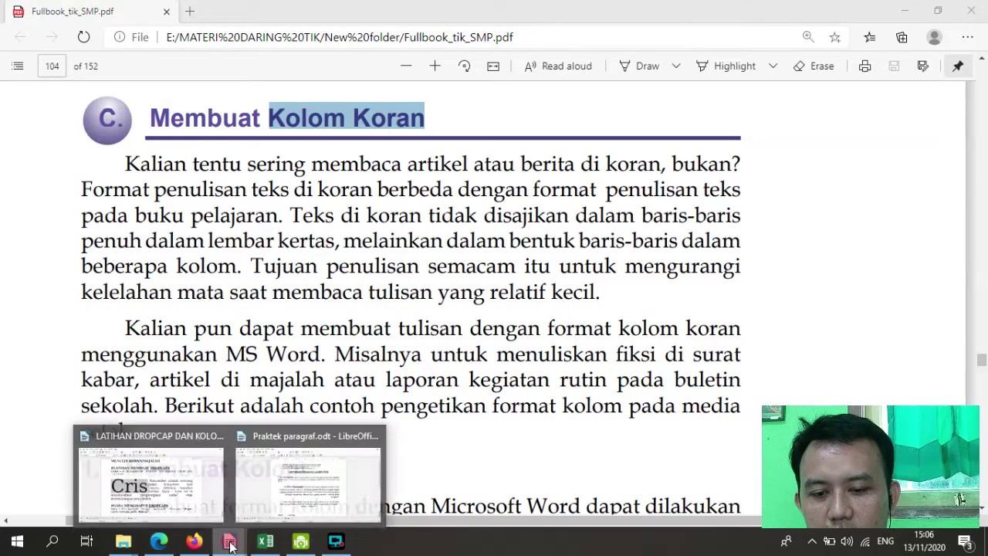
{"action": "left_click", "coordinate": [290, 483]}
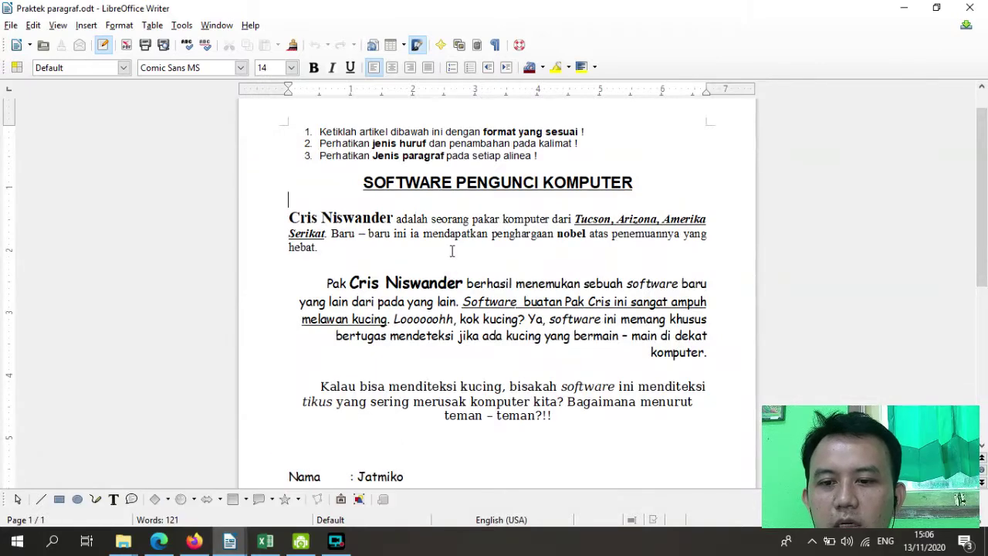
{"action": "left_click", "coordinate": [11, 26]}
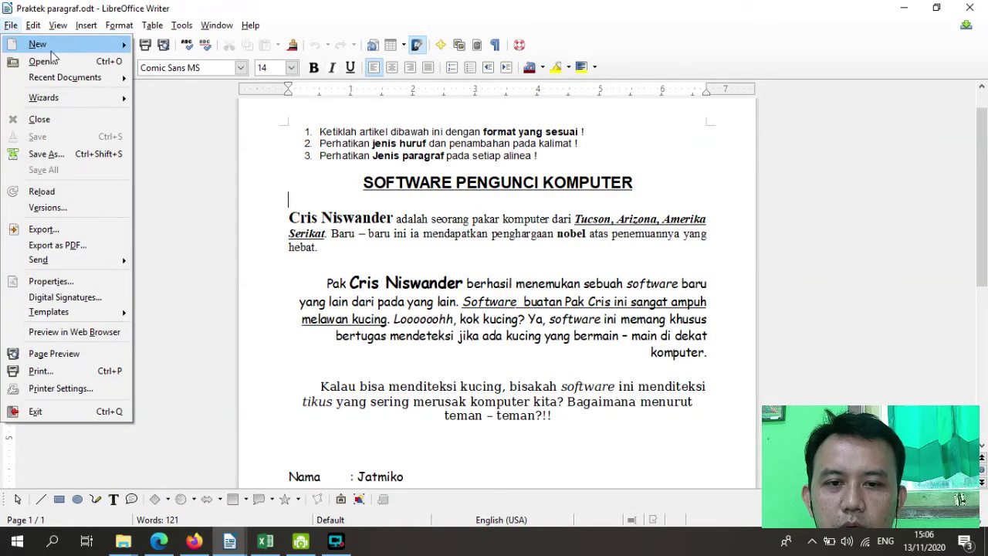
{"action": "mouse_move", "coordinate": [89, 44]}
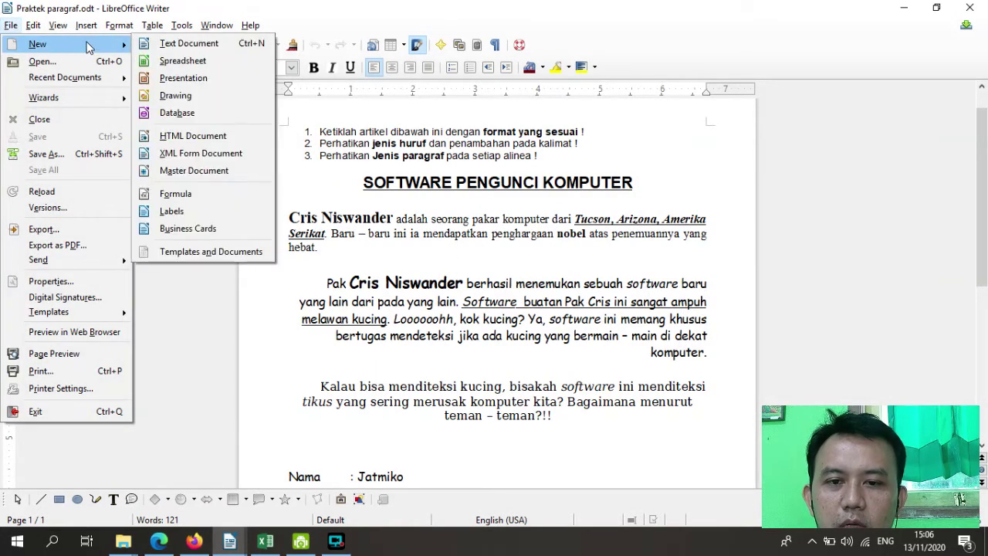
{"action": "left_click", "coordinate": [193, 44]}
{"action": "scroll", "coordinate": [374, 282], "scroll_direction": "up", "scroll_amount": 2}
{"action": "scroll", "coordinate": [373, 281], "scroll_direction": "down", "scroll_amount": 2}
{"action": "scroll", "coordinate": [374, 280], "scroll_direction": "up", "scroll_amount": 2}
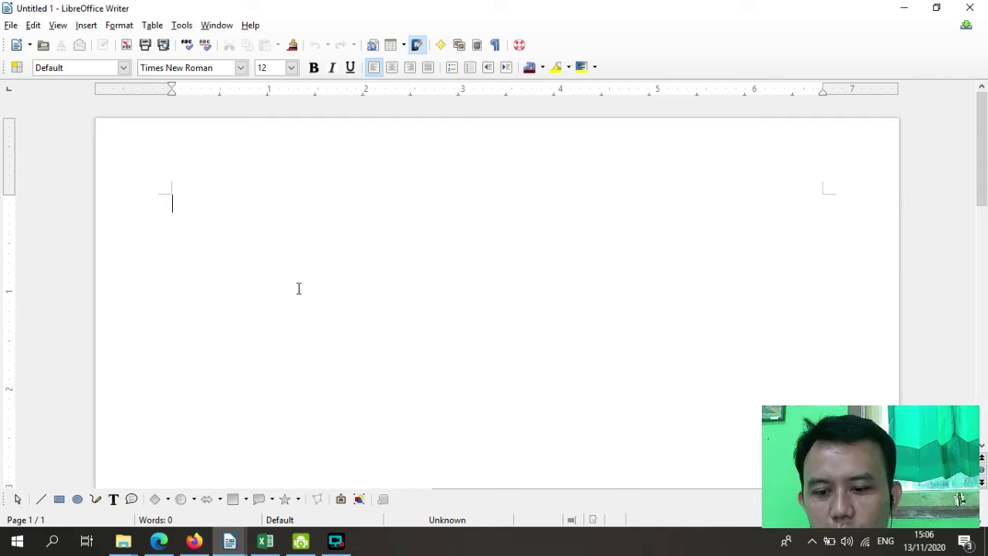
Step: Review the drop cap and column exercises in LATIHAN DROPCAP DAN KOLOM.odt, then minimize that document
{"action": "mouse_move", "coordinate": [230, 542]}
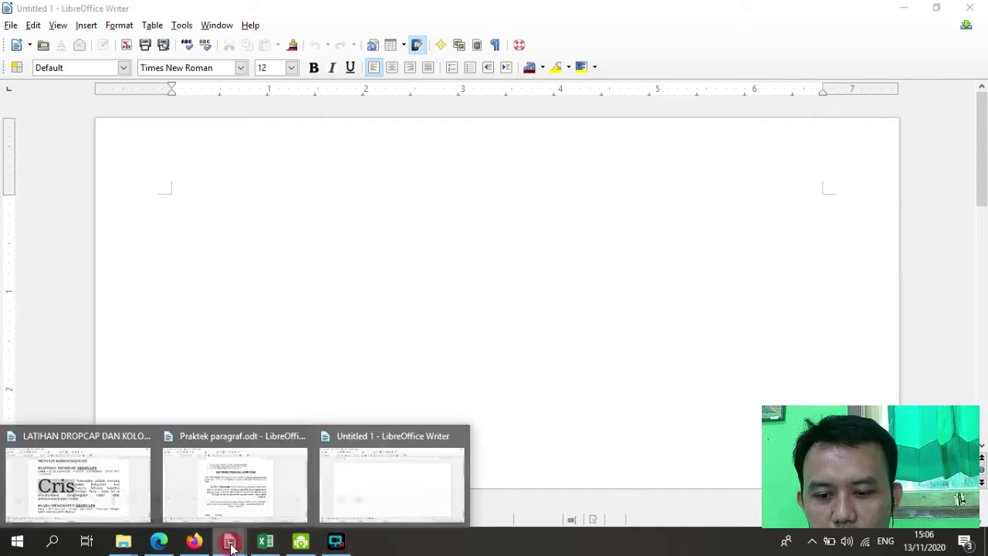
{"action": "left_click", "coordinate": [130, 494]}
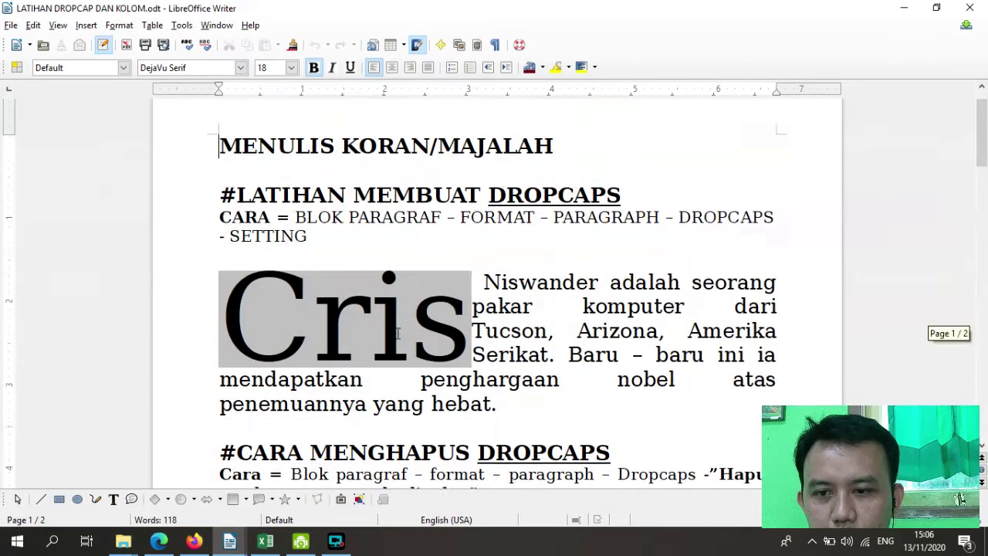
{"action": "scroll", "coordinate": [399, 332], "scroll_direction": "down", "scroll_amount": 10}
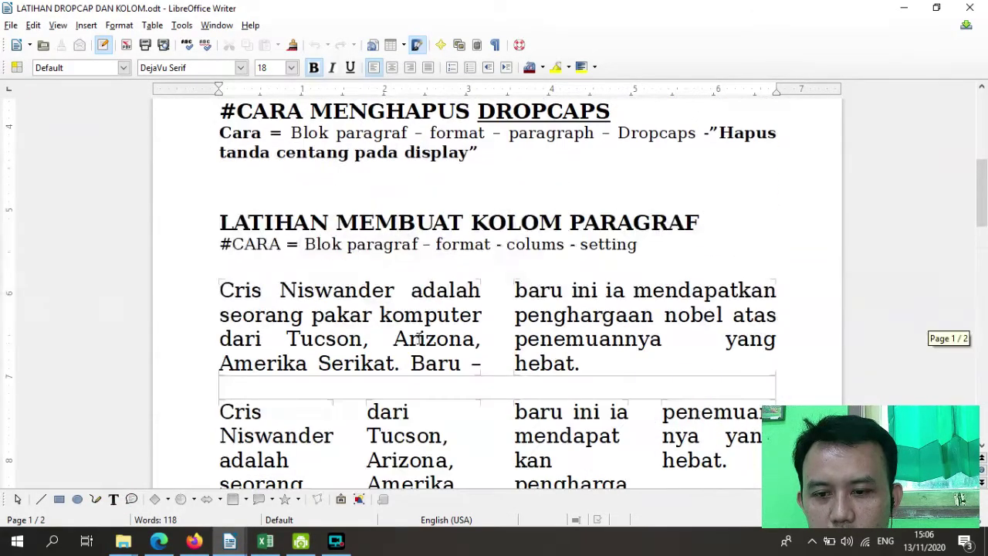
{"action": "scroll", "coordinate": [298, 187], "scroll_direction": "up", "scroll_amount": 2}
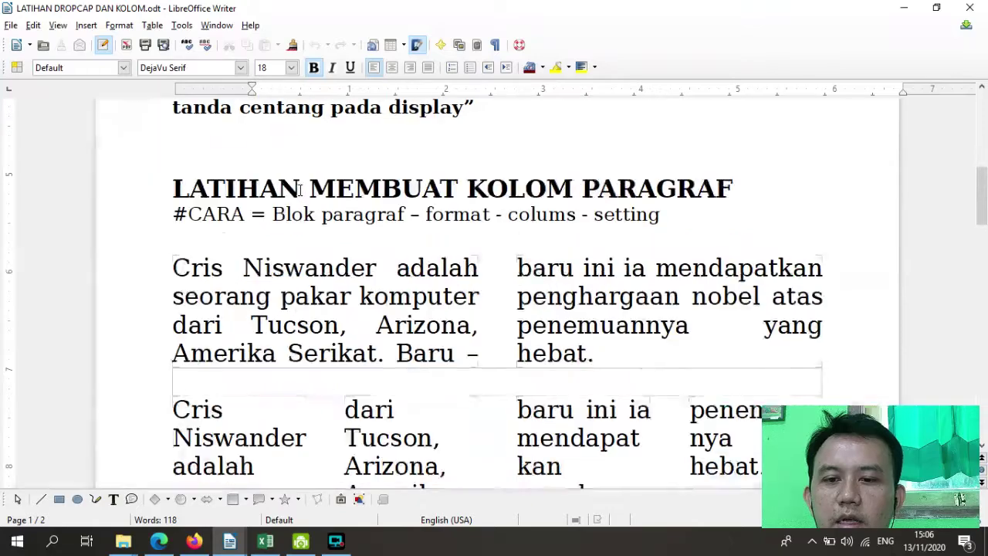
{"action": "scroll", "coordinate": [315, 196], "scroll_direction": "down", "scroll_amount": 1}
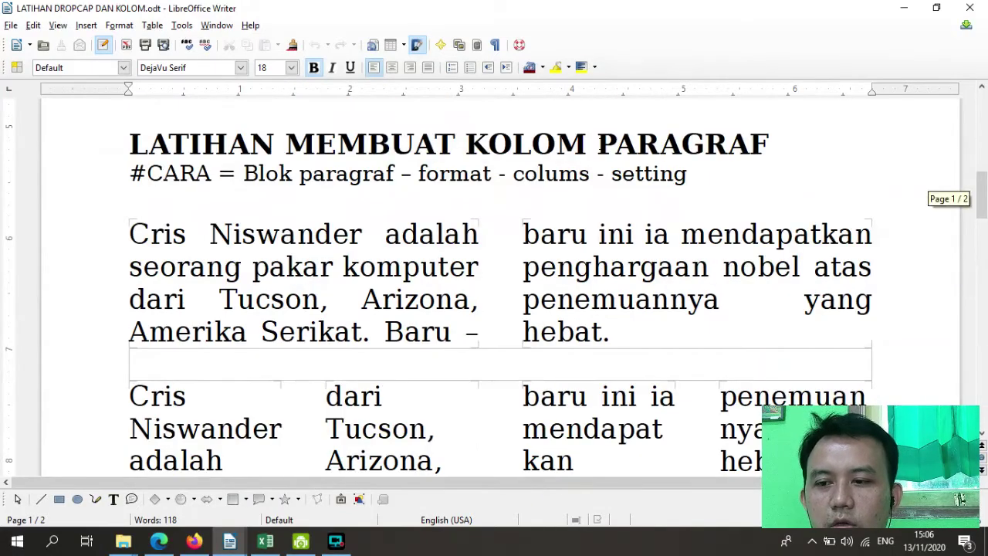
{"action": "scroll", "coordinate": [768, 142], "scroll_direction": "up", "scroll_amount": 10}
{"action": "key", "text": "ctrl+a"}
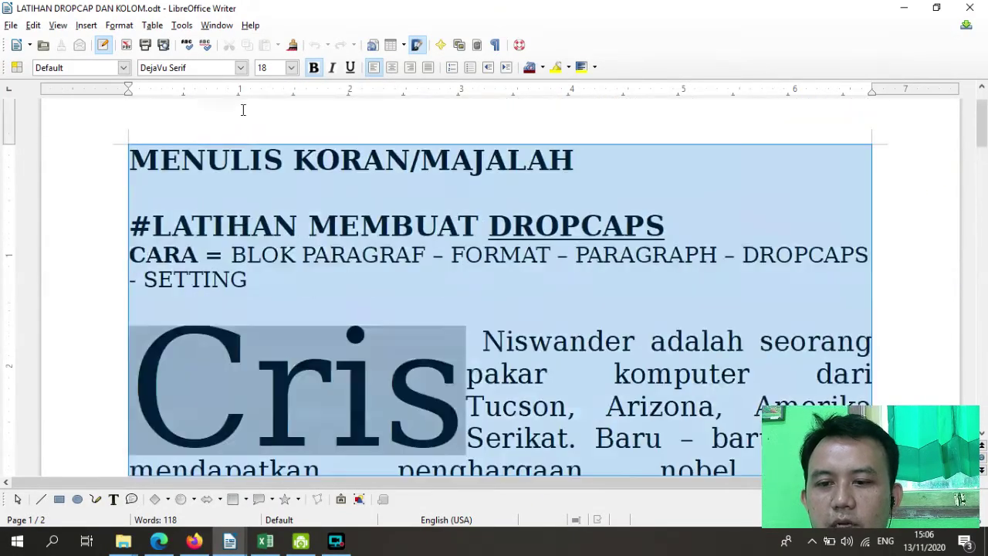
{"action": "left_click", "coordinate": [349, 252]}
{"action": "scroll", "coordinate": [404, 262], "scroll_direction": "down", "scroll_amount": 3}
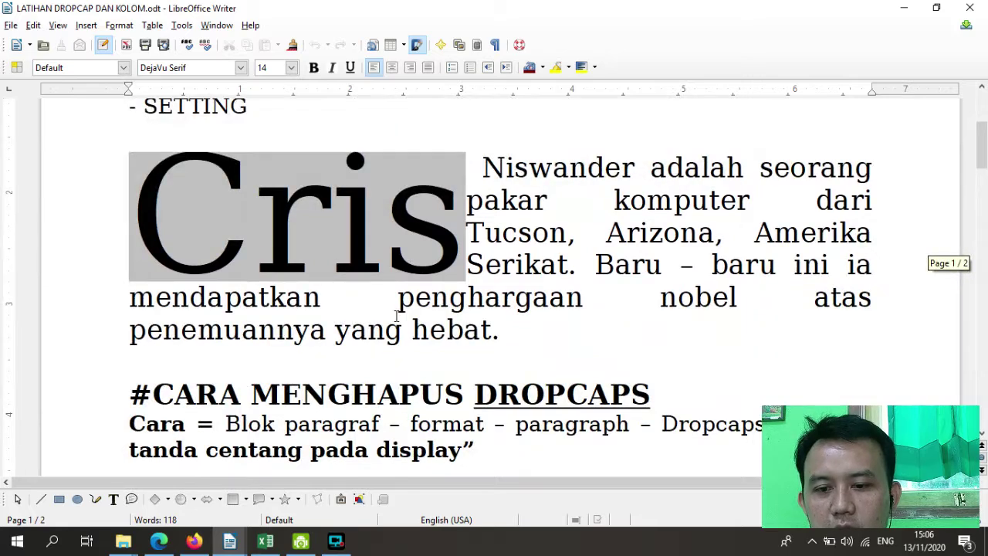
{"action": "scroll", "coordinate": [396, 315], "scroll_direction": "down", "scroll_amount": 1}
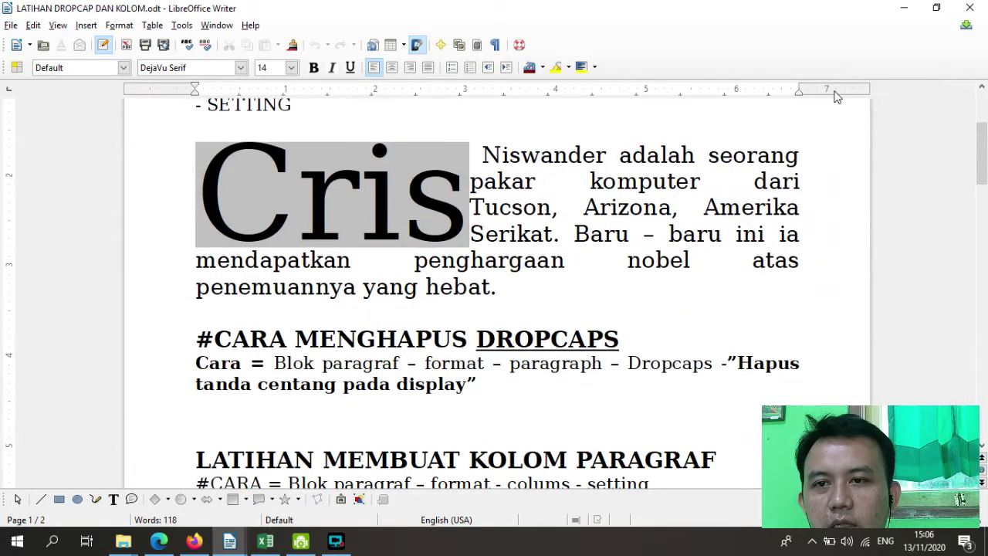
{"action": "left_click", "coordinate": [901, 9]}
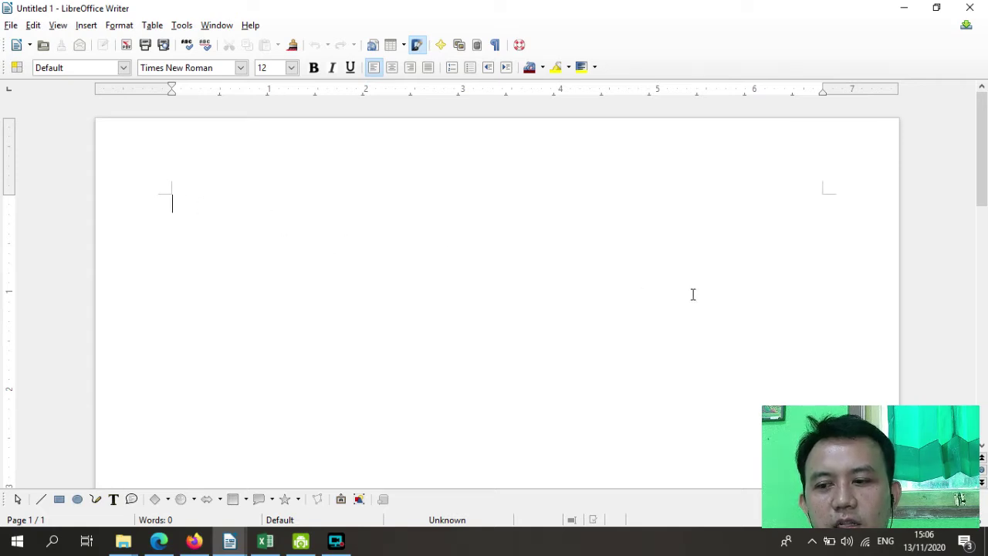
{"action": "mouse_move", "coordinate": [980, 158]}
{"action": "left_mouse_down"}
{"action": "mouse_move", "coordinate": [986, 374]}
{"action": "mouse_move", "coordinate": [982, 166]}
{"action": "left_mouse_up"}
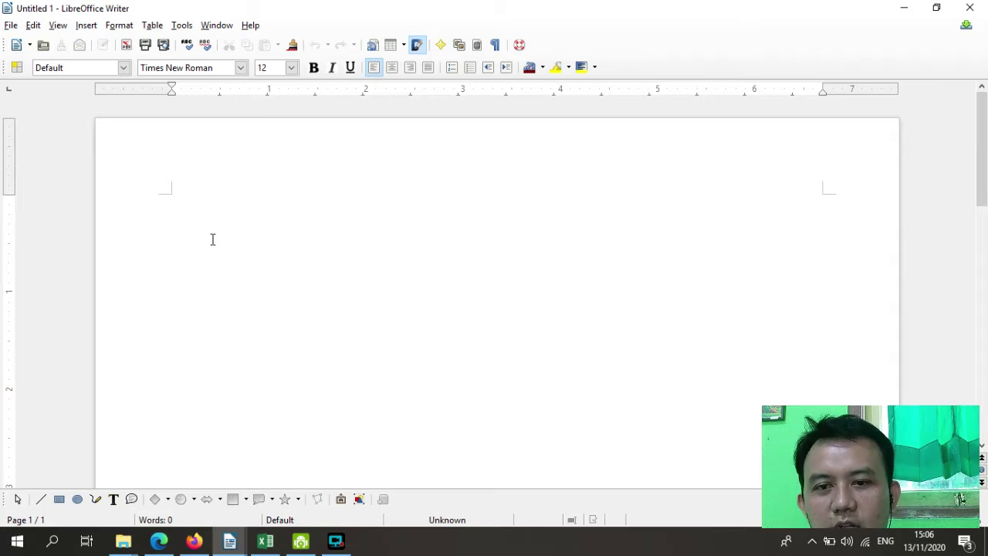
{"action": "left_click_drag", "start_coordinate": [982, 144], "coordinate": [955, 98]}
{"action": "left_click", "coordinate": [255, 228]}
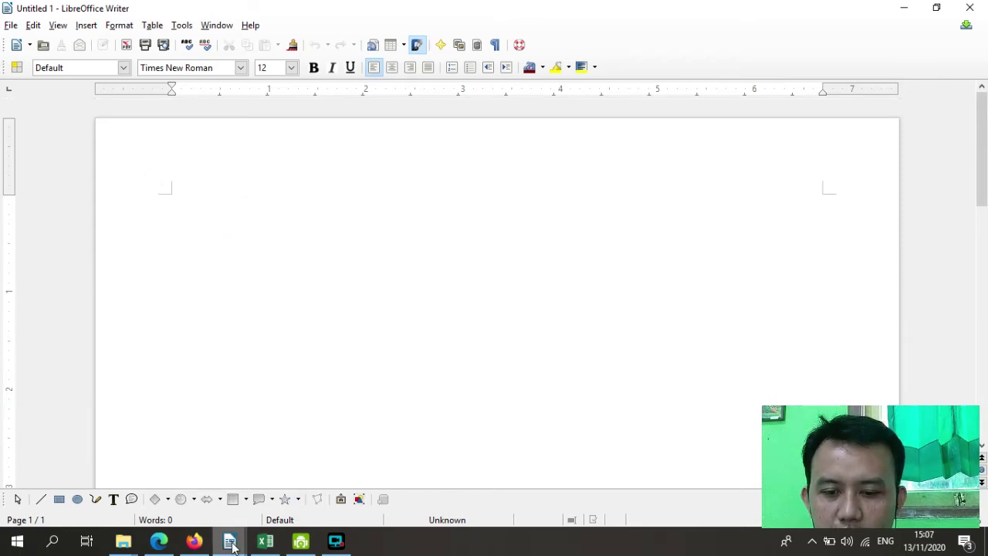
Step: Copy the article in Praktek paragraf.odt, from the title "SOFTWARE PENGUNCI KOMPUTER" through the last paragraph ending "teman – teman?!!"
{"action": "mouse_move", "coordinate": [229, 541]}
{"action": "left_click", "coordinate": [251, 479]}
{"action": "left_click", "coordinate": [468, 243]}
{"action": "left_click_drag", "start_coordinate": [360, 182], "coordinate": [669, 422]}
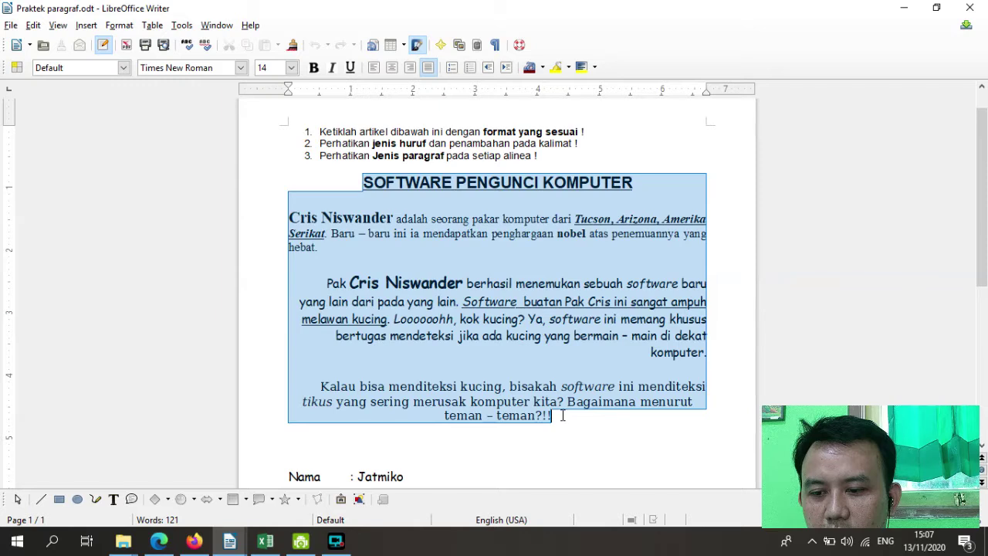
{"action": "right_click", "coordinate": [451, 315]}
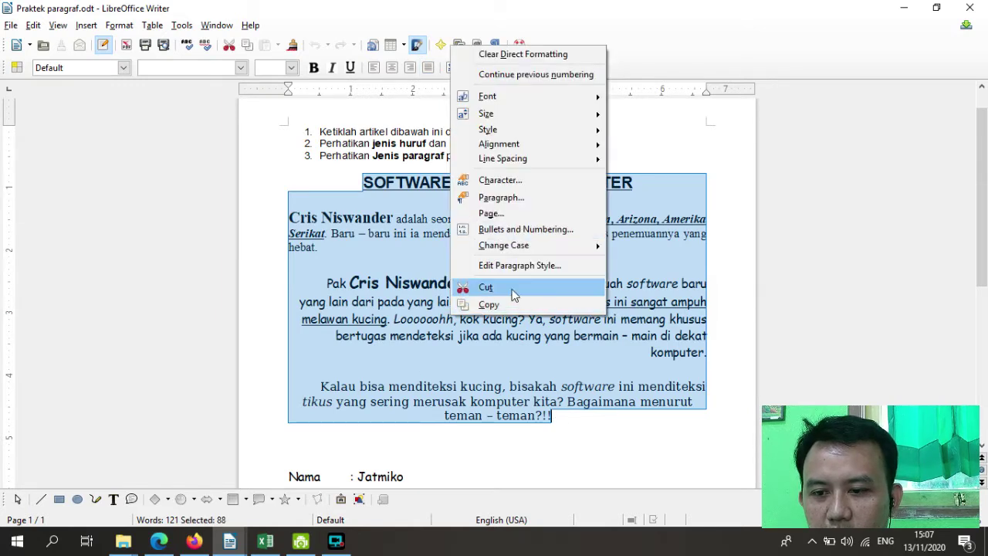
{"action": "left_click", "coordinate": [496, 307]}
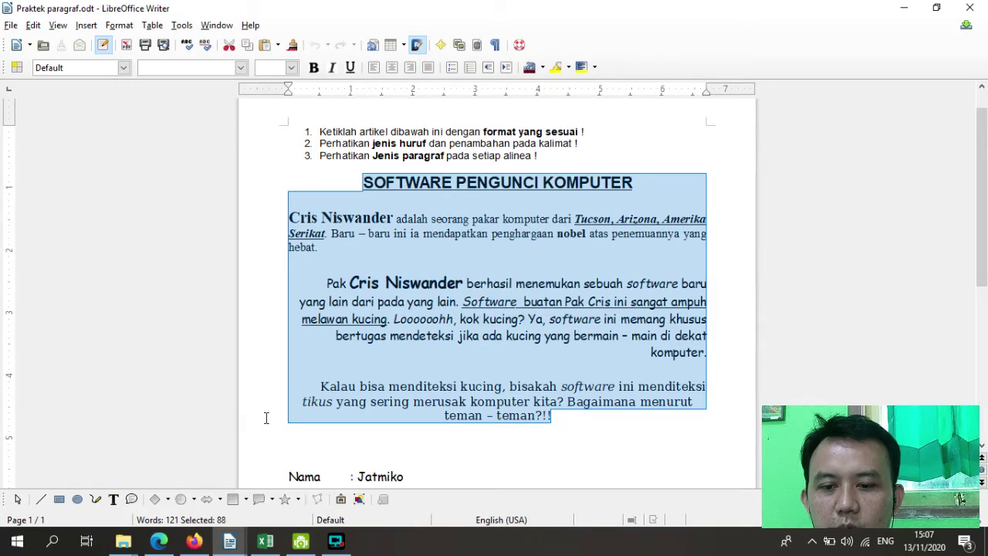
Step: Paste the copied article into the blank Untitled 1 document
{"action": "mouse_move", "coordinate": [231, 545]}
{"action": "left_click", "coordinate": [388, 481]}
{"action": "left_click", "coordinate": [393, 213]}
{"action": "key", "text": "ctrl+v"}
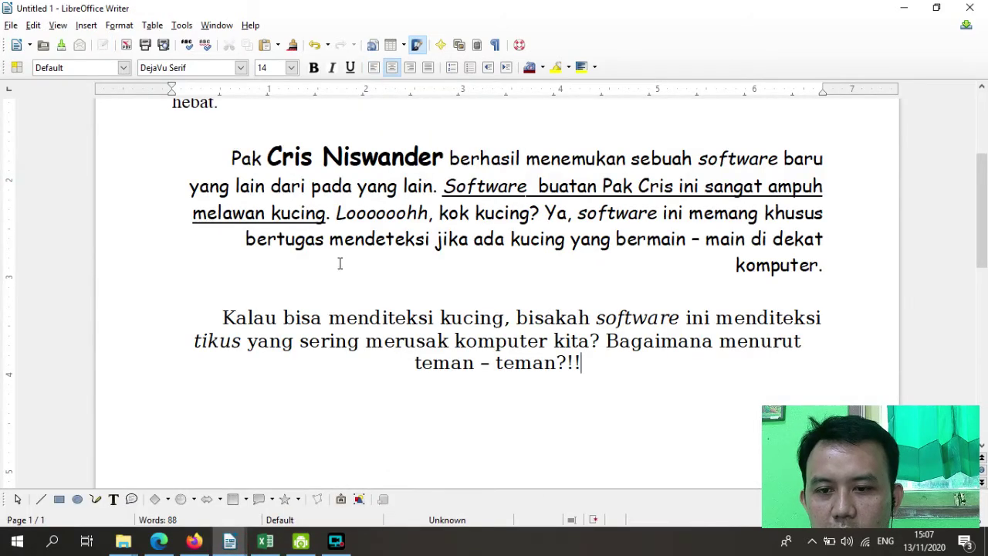
{"action": "scroll", "coordinate": [335, 260], "scroll_direction": "up", "scroll_amount": 5}
{"action": "scroll", "coordinate": [540, 326], "scroll_direction": "down", "scroll_amount": 2}
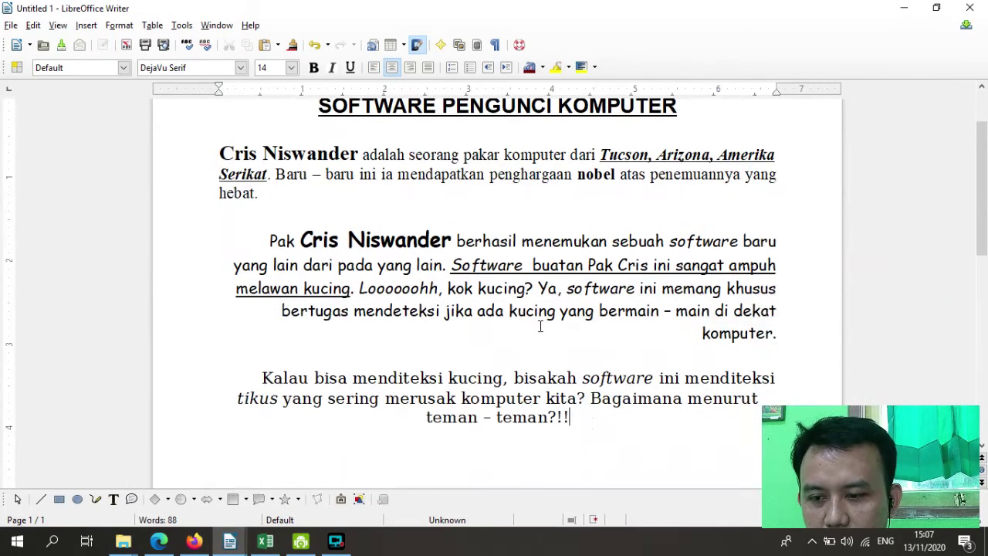
Step: Select the whole pasted article, then switch to Firefox and preview the "Artis dan Narkoba" image result as a layout example
{"action": "left_click_drag", "start_coordinate": [587, 434], "coordinate": [216, 186]}
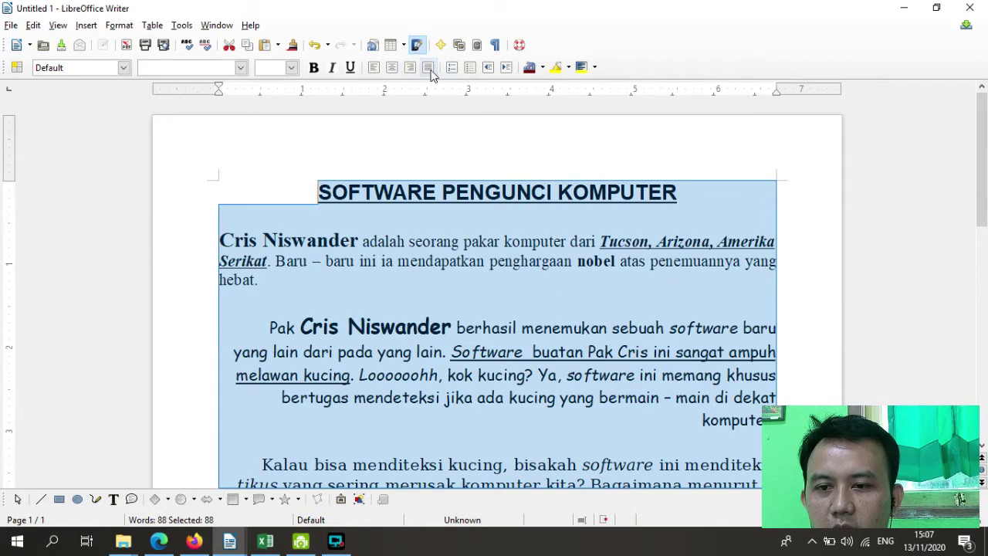
{"action": "left_click", "coordinate": [193, 542]}
{"action": "scroll", "coordinate": [675, 269], "scroll_direction": "down", "scroll_amount": 3}
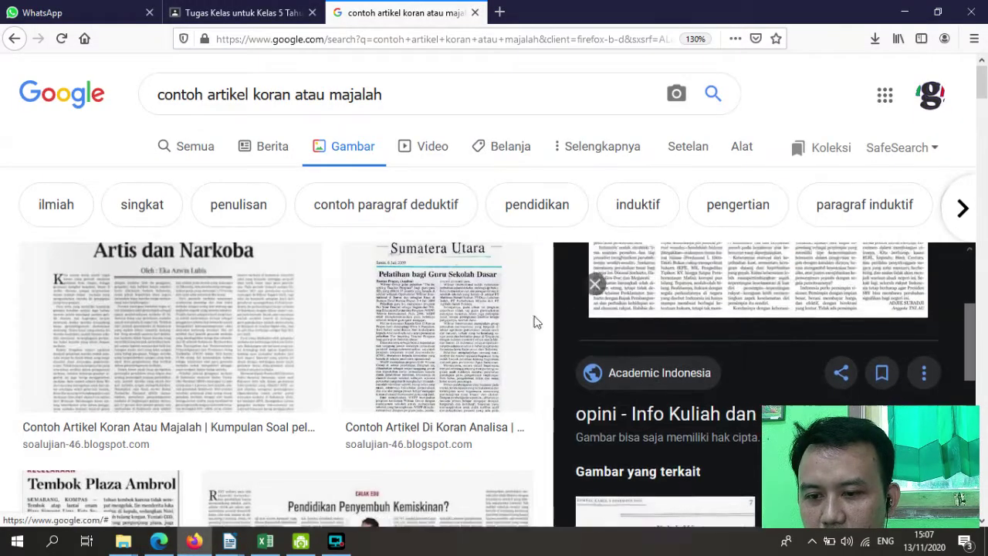
{"action": "left_click", "coordinate": [435, 324]}
{"action": "left_click", "coordinate": [122, 194]}
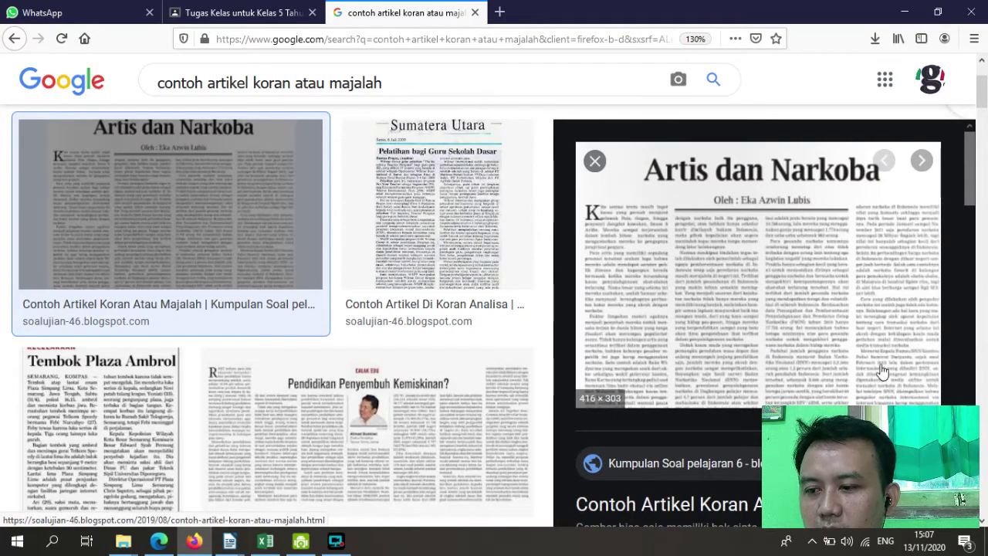
Step: Return to the Untitled 1 document and justify the whole selected article
{"action": "left_click", "coordinate": [233, 539]}
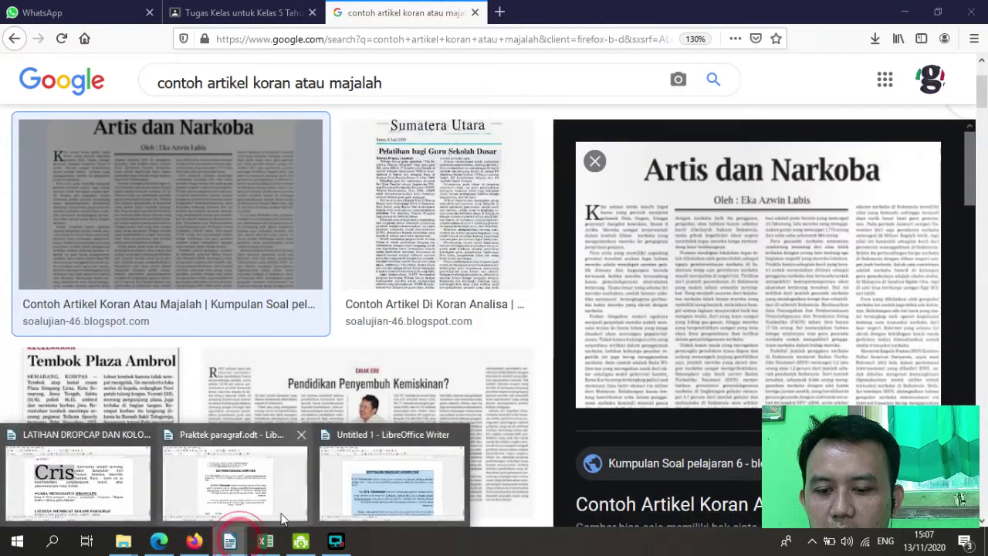
{"action": "left_click", "coordinate": [397, 494]}
{"action": "scroll", "coordinate": [449, 247], "scroll_direction": "down", "scroll_amount": 1}
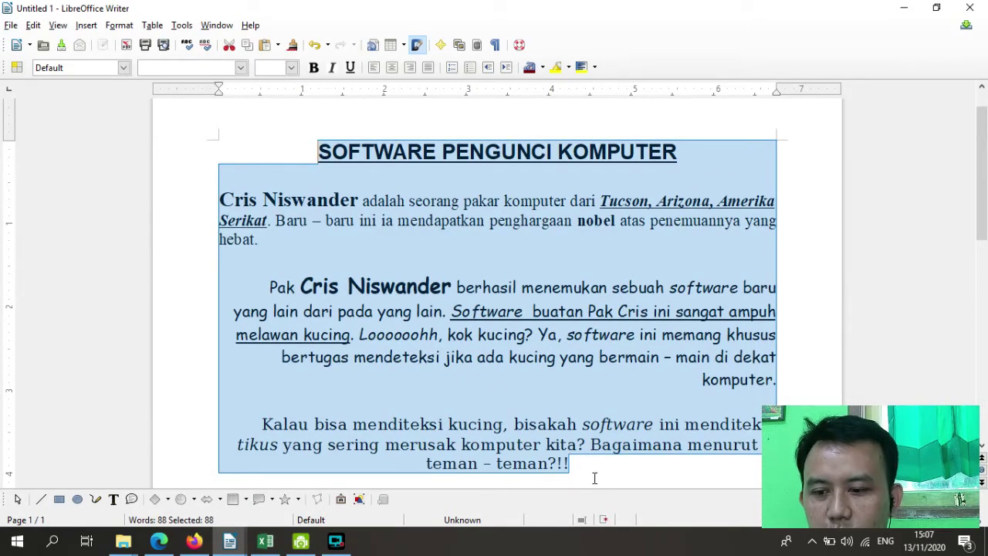
{"action": "left_click", "coordinate": [428, 68]}
{"action": "left_click", "coordinate": [402, 241]}
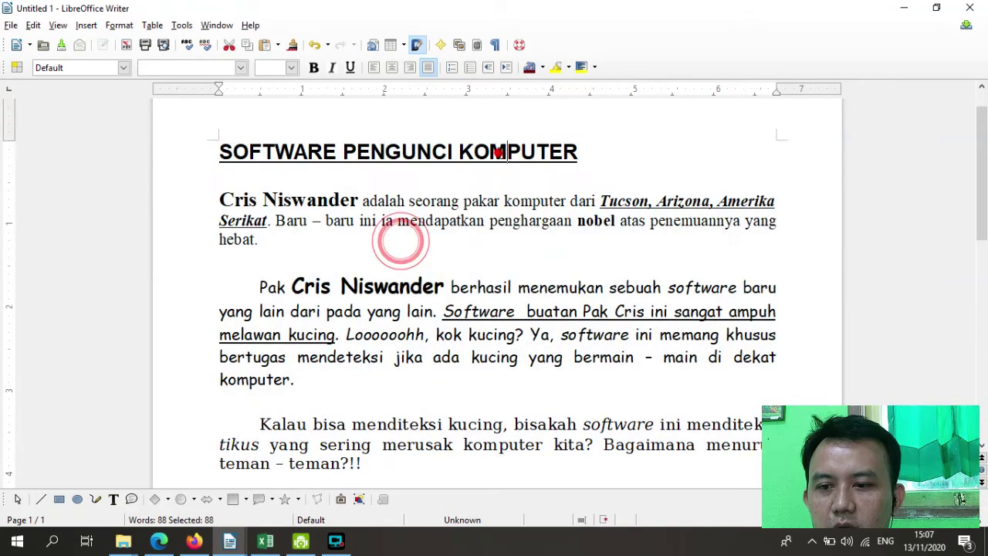
Step: Center the article title "SOFTWARE PENGUNCI KOMPUTER"
{"action": "left_click", "coordinate": [499, 151]}
{"action": "left_click_drag", "start_coordinate": [581, 153], "coordinate": [301, 130]}
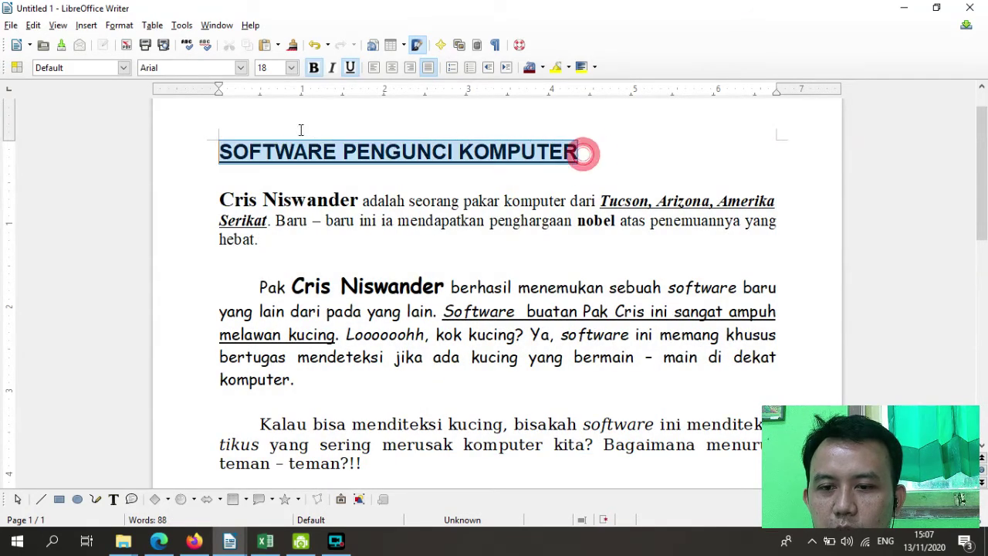
{"action": "left_click", "coordinate": [425, 159]}
{"action": "left_click_drag", "start_coordinate": [578, 152], "coordinate": [218, 149]}
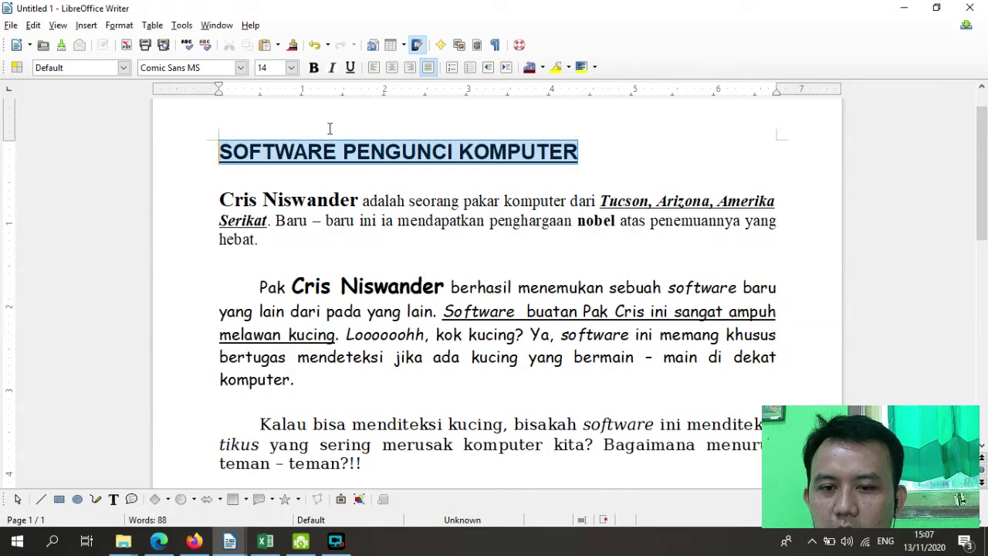
{"action": "left_click", "coordinate": [392, 67]}
{"action": "left_click", "coordinate": [472, 201]}
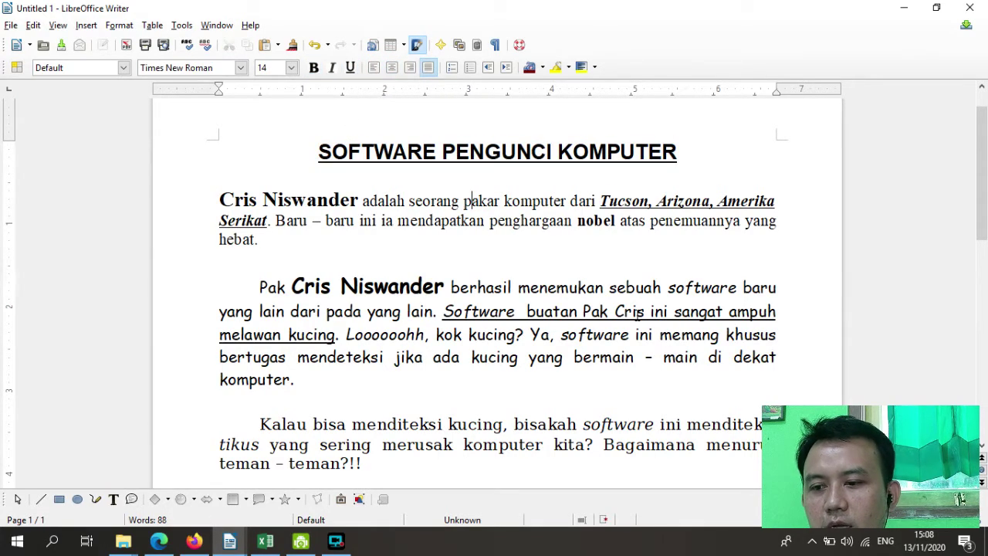
Step: Remove the first-line indent from the article's second and third body paragraphs
{"action": "scroll", "coordinate": [491, 282], "scroll_direction": "down", "scroll_amount": 2}
{"action": "scroll", "coordinate": [447, 308], "scroll_direction": "up", "scroll_amount": 3}
{"action": "scroll", "coordinate": [403, 335], "scroll_direction": "down", "scroll_amount": 2}
{"action": "scroll", "coordinate": [403, 335], "scroll_direction": "up", "scroll_amount": 1}
{"action": "left_click", "coordinate": [259, 282]}
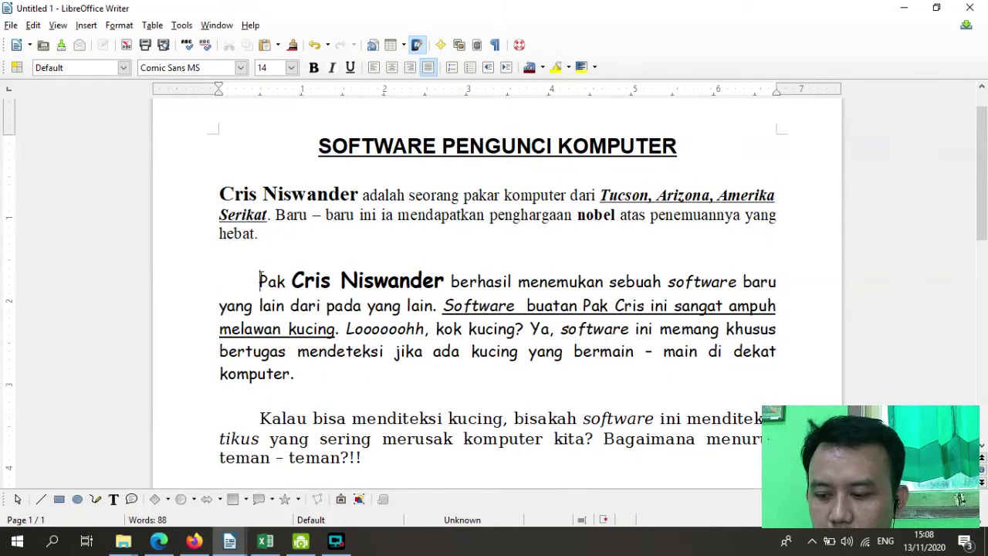
{"action": "key", "text": "BackSpace"}
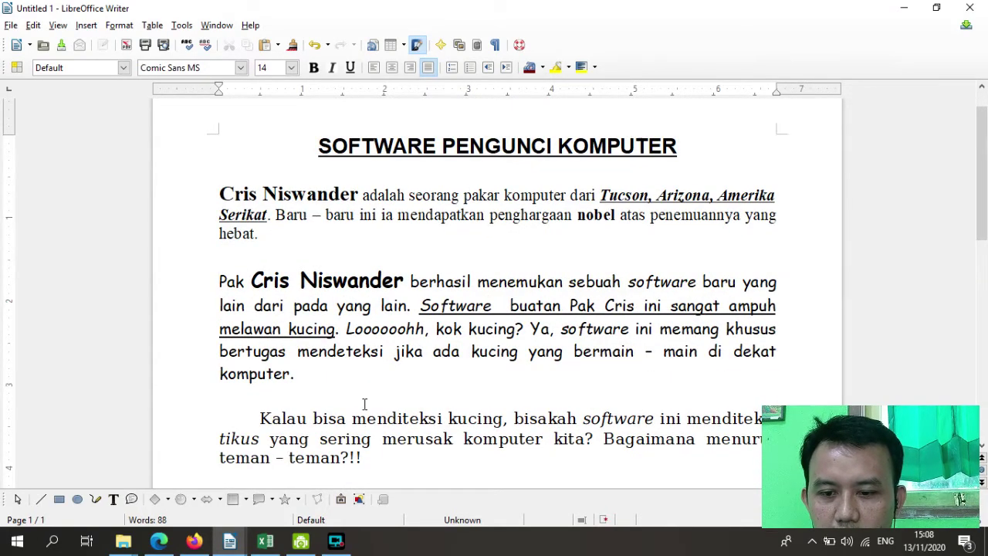
{"action": "scroll", "coordinate": [365, 404], "scroll_direction": "down", "scroll_amount": 1}
{"action": "left_click", "coordinate": [255, 380]}
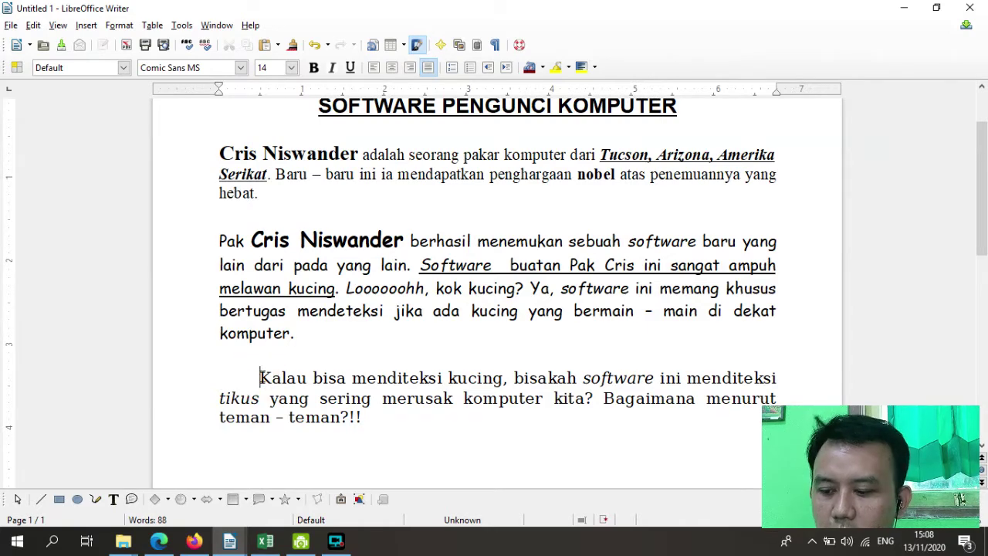
{"action": "key", "text": "BackSpace"}
Step: Set the font size of all three body paragraphs below the title to 20
{"action": "left_click_drag", "start_coordinate": [403, 421], "coordinate": [209, 148]}
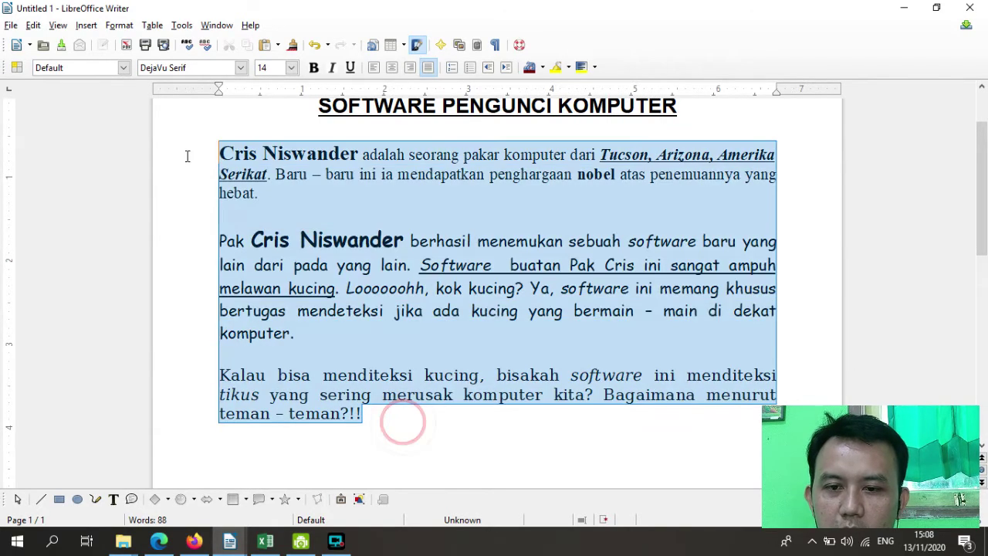
{"action": "scroll", "coordinate": [332, 220], "scroll_direction": "up", "scroll_amount": 1}
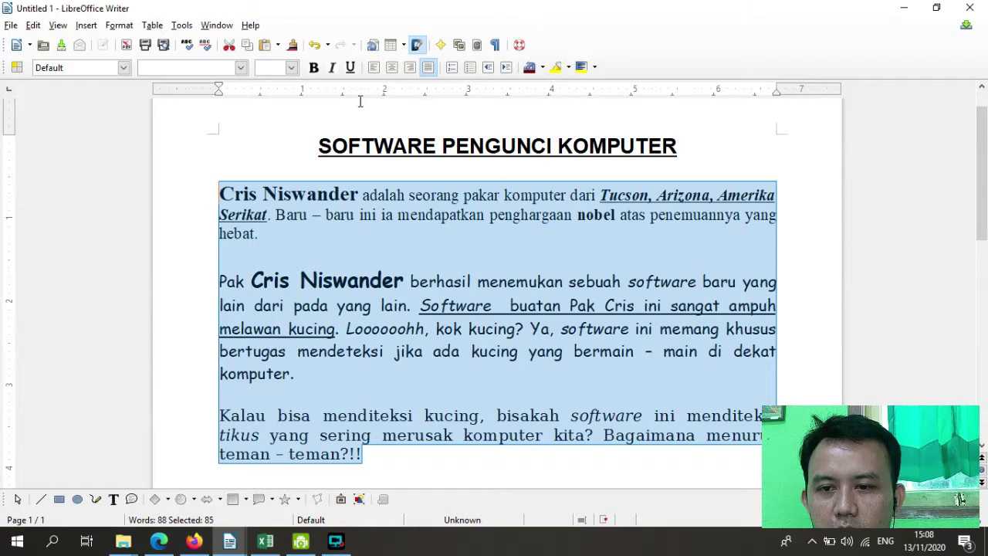
{"action": "left_click", "coordinate": [293, 68]}
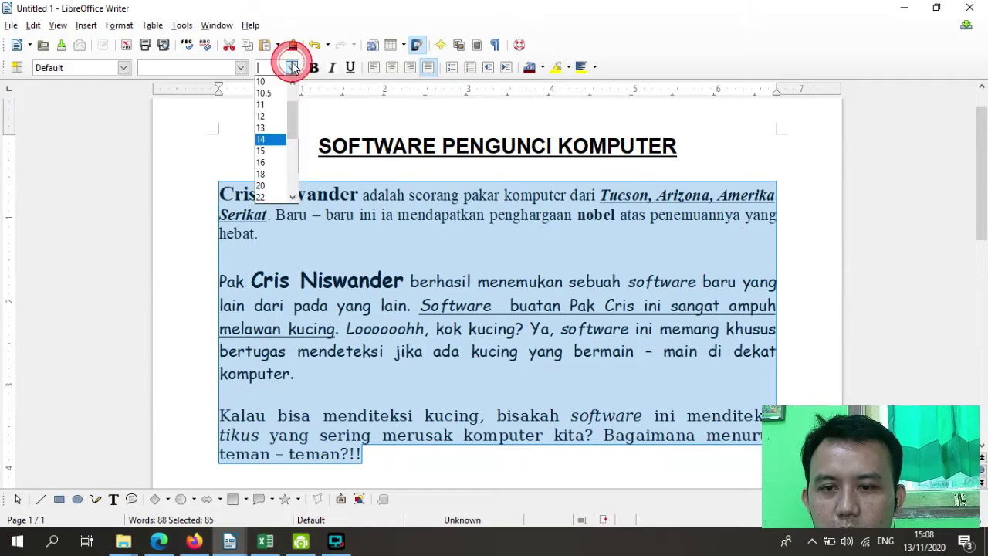
{"action": "left_click", "coordinate": [270, 193]}
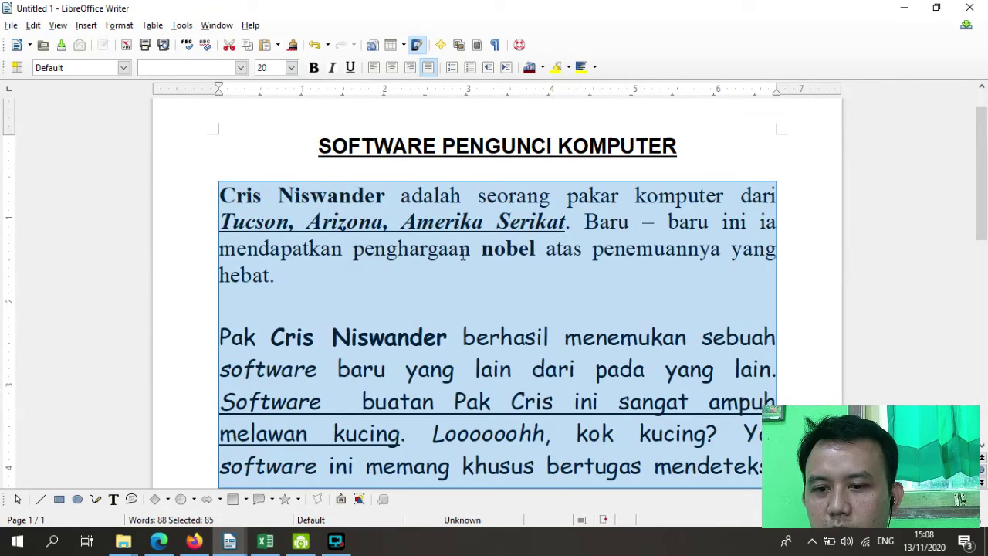
{"action": "left_click", "coordinate": [559, 276]}
{"action": "scroll", "coordinate": [525, 285], "scroll_direction": "down", "scroll_amount": 1}
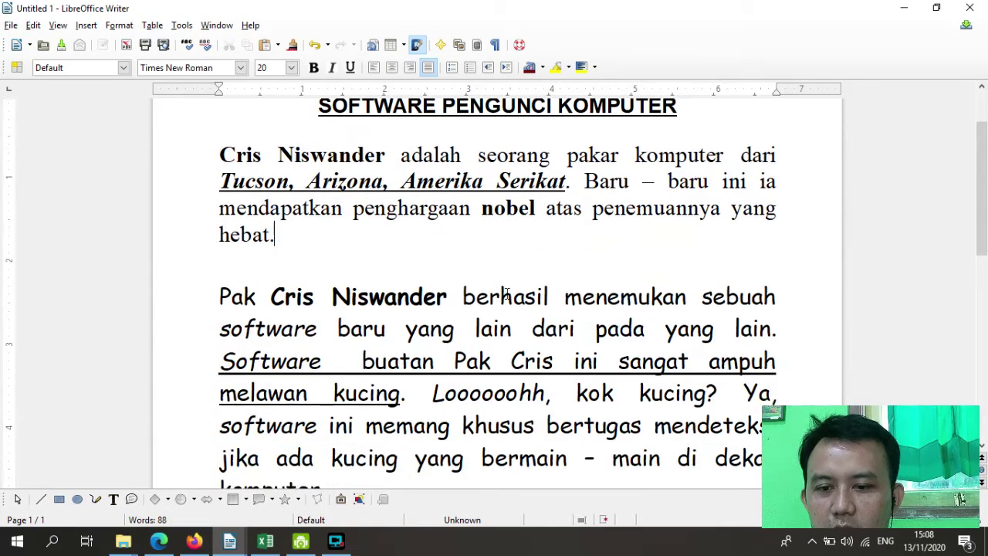
Step: Review the enlarged body text from the first paragraph through the end of the article
{"action": "left_click", "coordinate": [267, 264]}
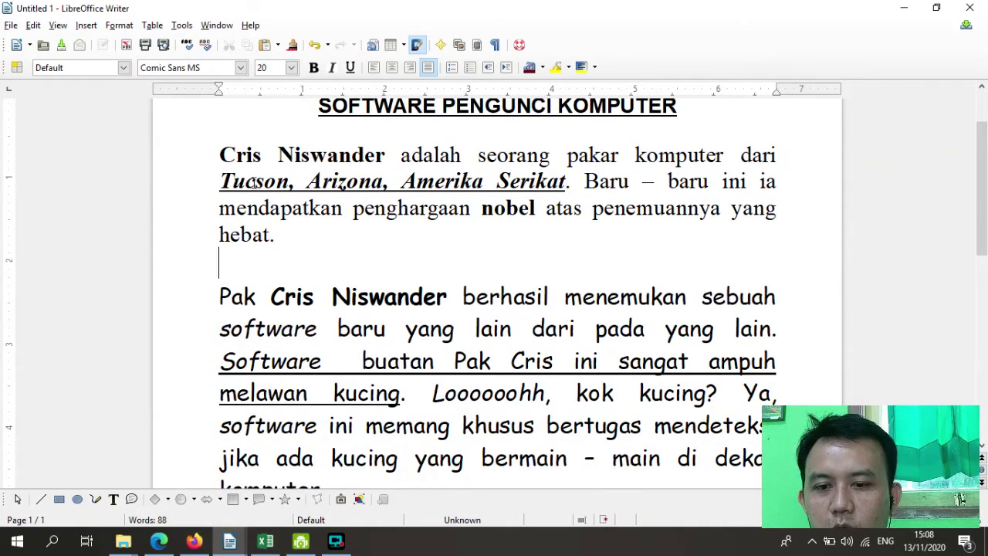
{"action": "scroll", "coordinate": [276, 225], "scroll_direction": "up", "scroll_amount": 1}
{"action": "left_click_drag", "start_coordinate": [218, 199], "coordinate": [713, 489]}
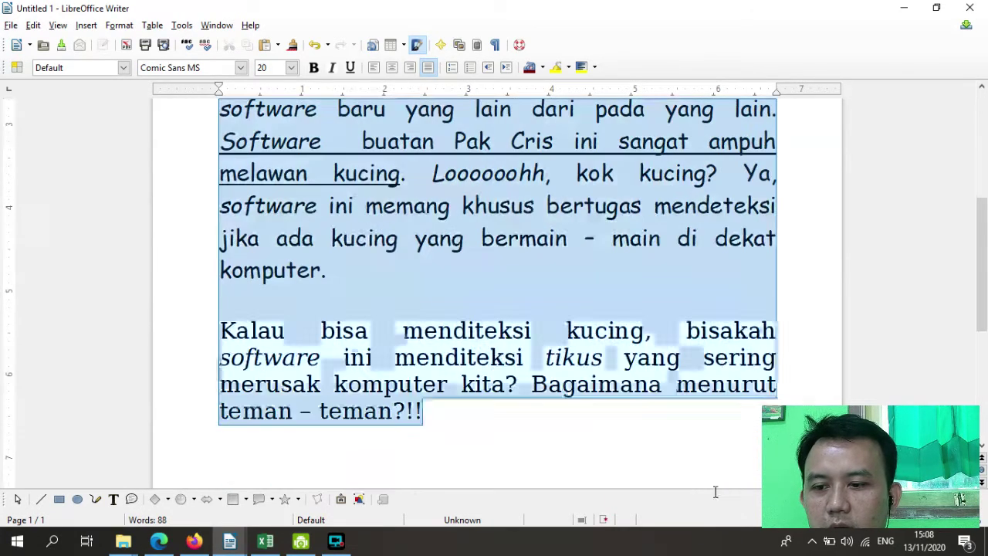
{"action": "left_click", "coordinate": [304, 309]}
{"action": "scroll", "coordinate": [463, 325], "scroll_direction": "down", "scroll_amount": 2}
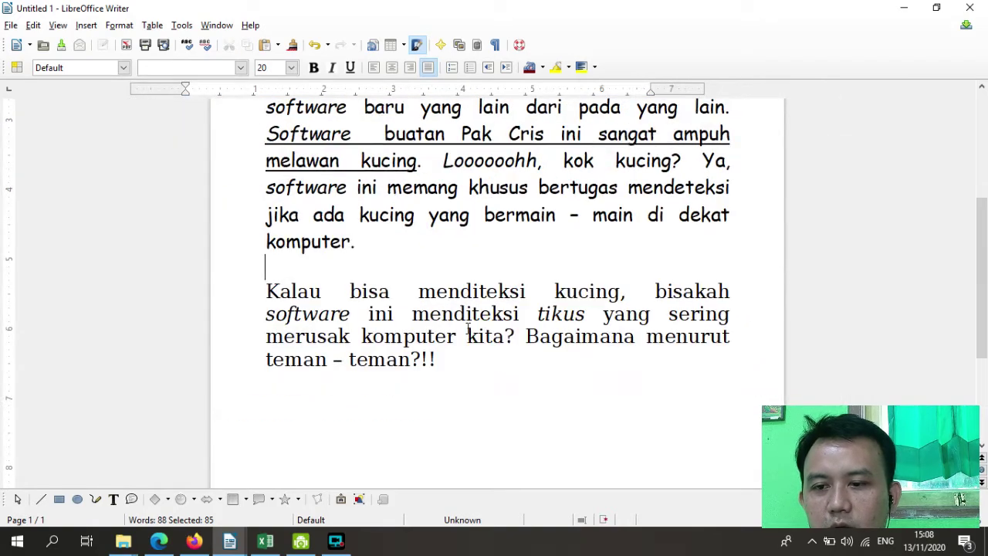
{"action": "scroll", "coordinate": [487, 321], "scroll_direction": "up", "scroll_amount": 3}
{"action": "scroll", "coordinate": [486, 322], "scroll_direction": "up", "scroll_amount": 1}
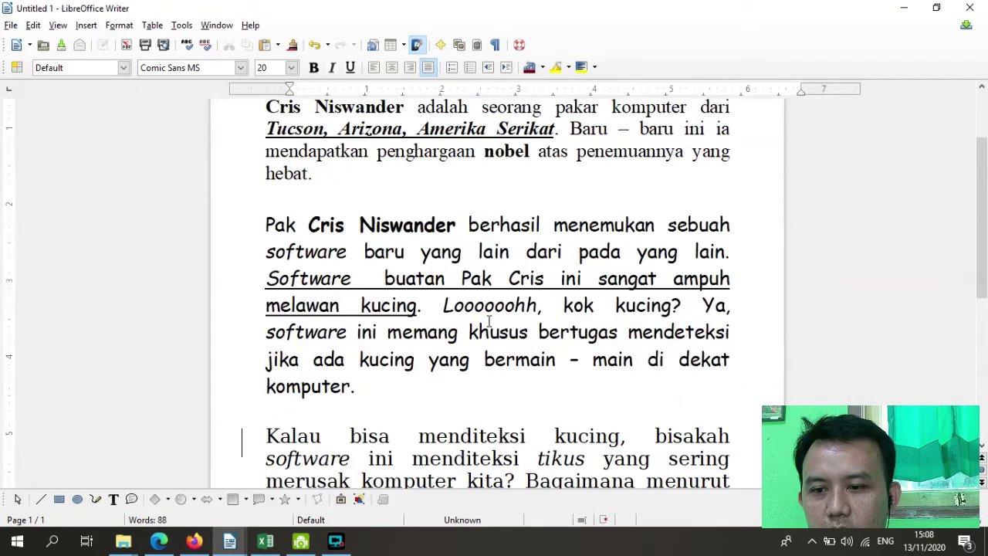
{"action": "scroll", "coordinate": [489, 321], "scroll_direction": "down", "scroll_amount": 3}
{"action": "scroll", "coordinate": [492, 320], "scroll_direction": "up", "scroll_amount": 2}
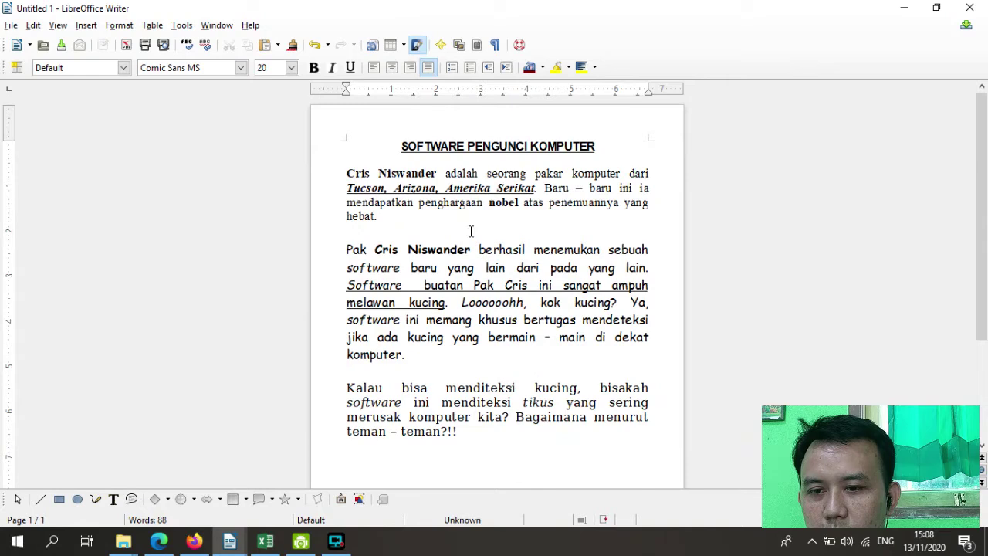
{"action": "left_click_drag", "start_coordinate": [335, 173], "coordinate": [461, 220]}
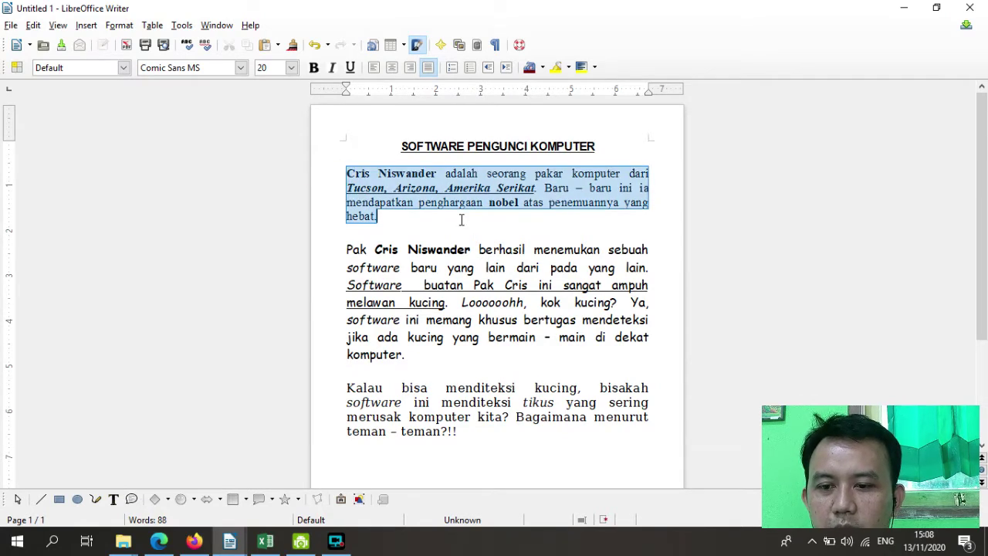
{"action": "left_click", "coordinate": [409, 222]}
{"action": "left_click_drag", "start_coordinate": [395, 216], "coordinate": [332, 196]}
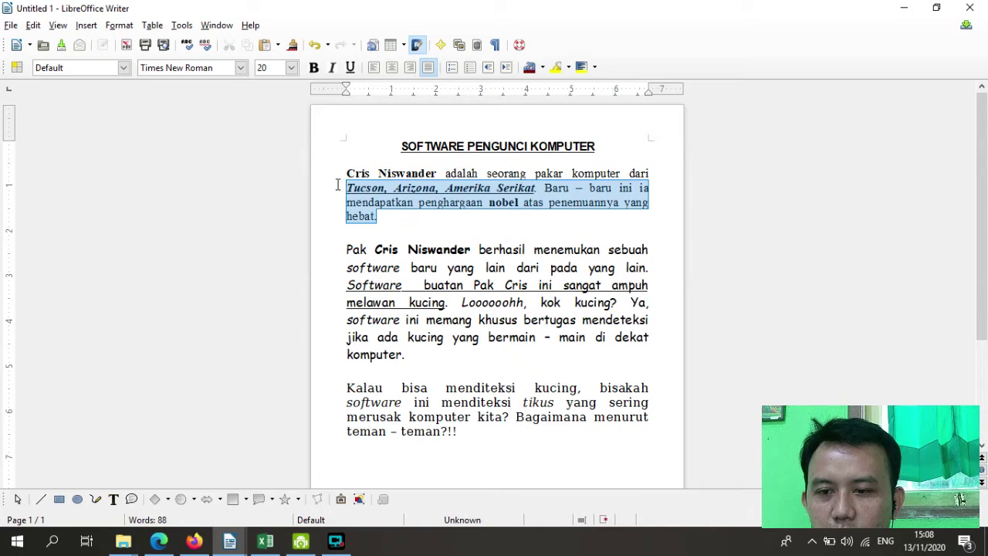
{"action": "left_click_drag", "start_coordinate": [429, 214], "coordinate": [342, 177]}
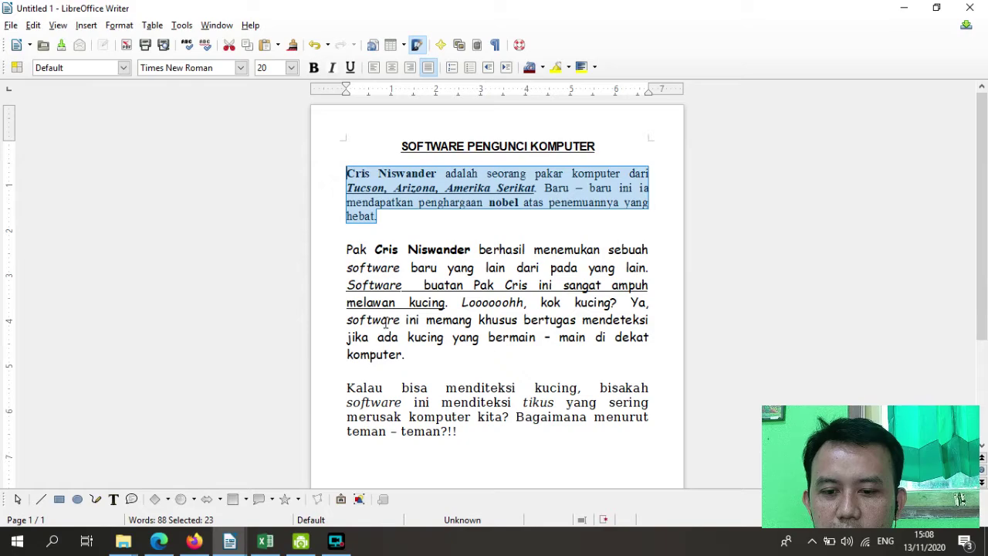
{"action": "mouse_move", "coordinate": [229, 539]}
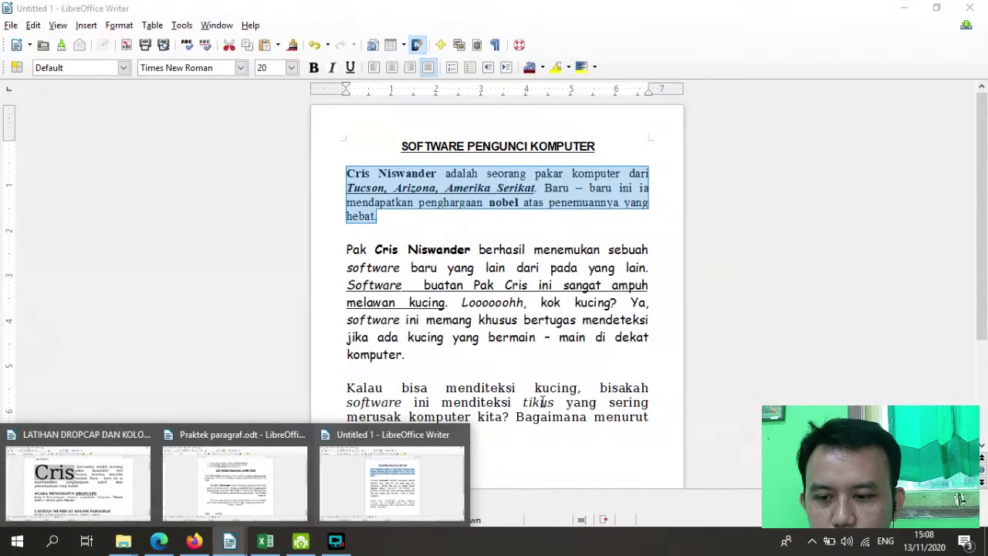
{"action": "left_click", "coordinate": [549, 368]}
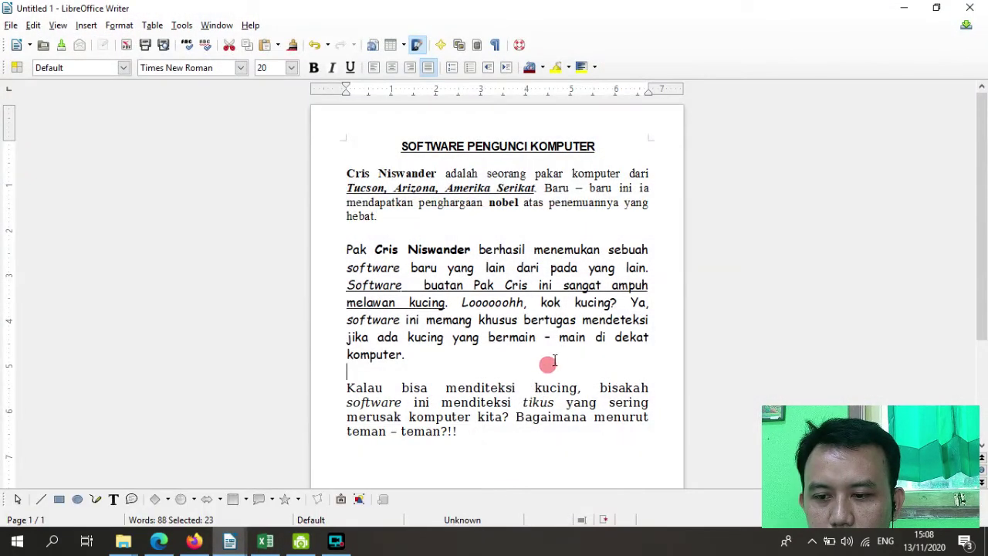
{"action": "scroll", "coordinate": [393, 323], "scroll_direction": "down", "scroll_amount": 3}
{"action": "left_click", "coordinate": [481, 375]}
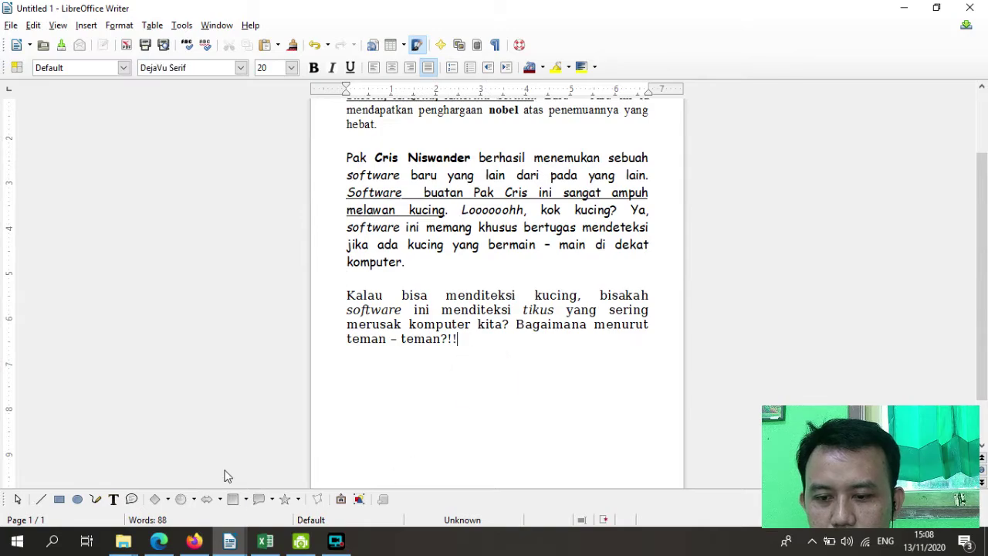
Step: Check the open document LATIHAN DROPCAP DAN KOLOM.odt and return to the Untitled 1 document
{"action": "mouse_move", "coordinate": [234, 542]}
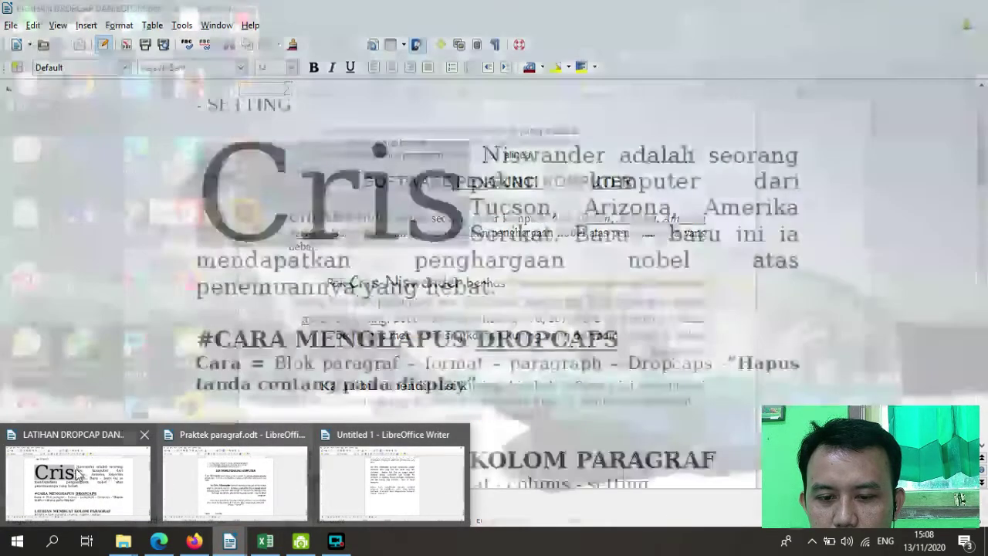
{"action": "left_click", "coordinate": [77, 474]}
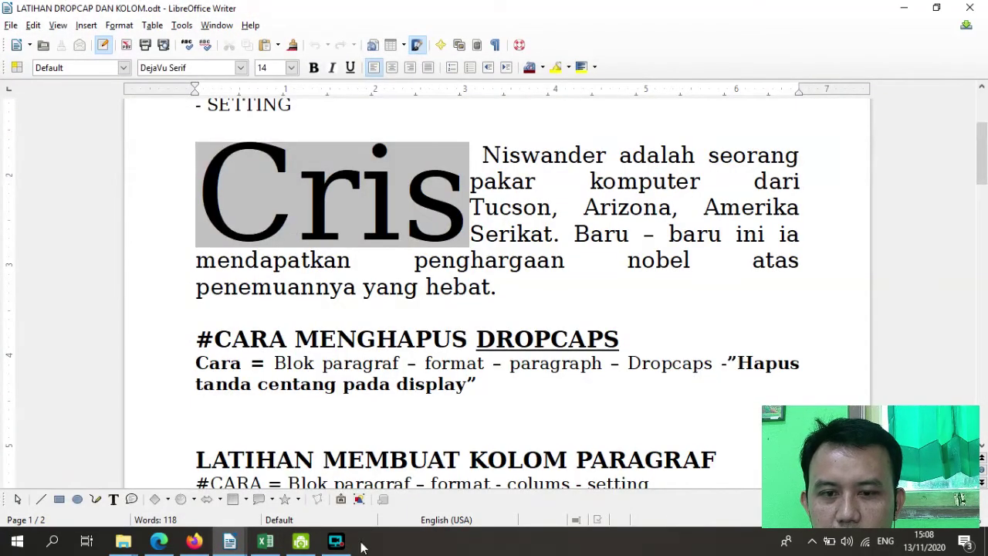
{"action": "mouse_move", "coordinate": [220, 546]}
{"action": "left_click", "coordinate": [397, 476]}
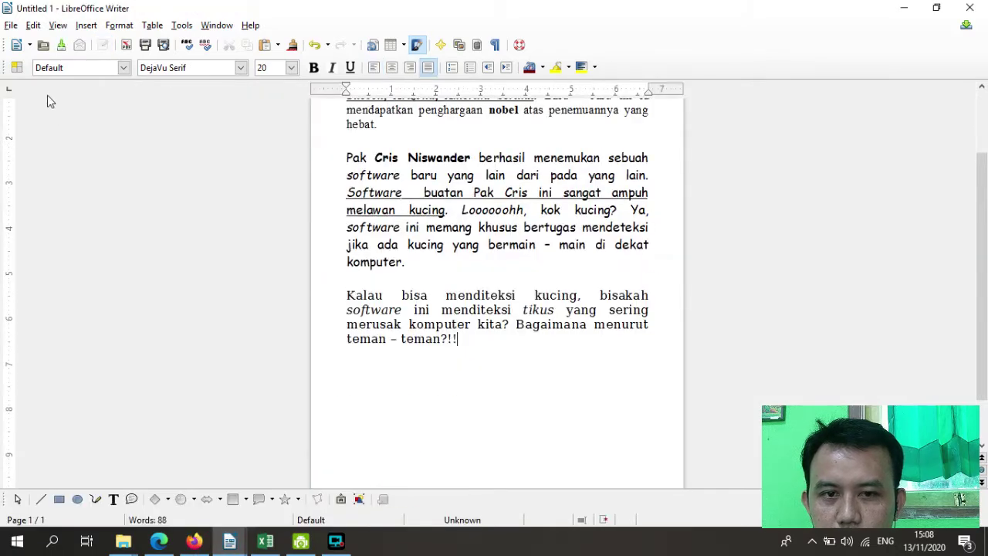
Step: Create a new text document and enter the heading "MATERI MEMBUAT KOLOM KORAN" with the line "#Cara membuat kolom paragraf" below it
{"action": "left_click", "coordinate": [12, 26]}
{"action": "left_click", "coordinate": [31, 43]}
{"action": "left_click", "coordinate": [165, 46]}
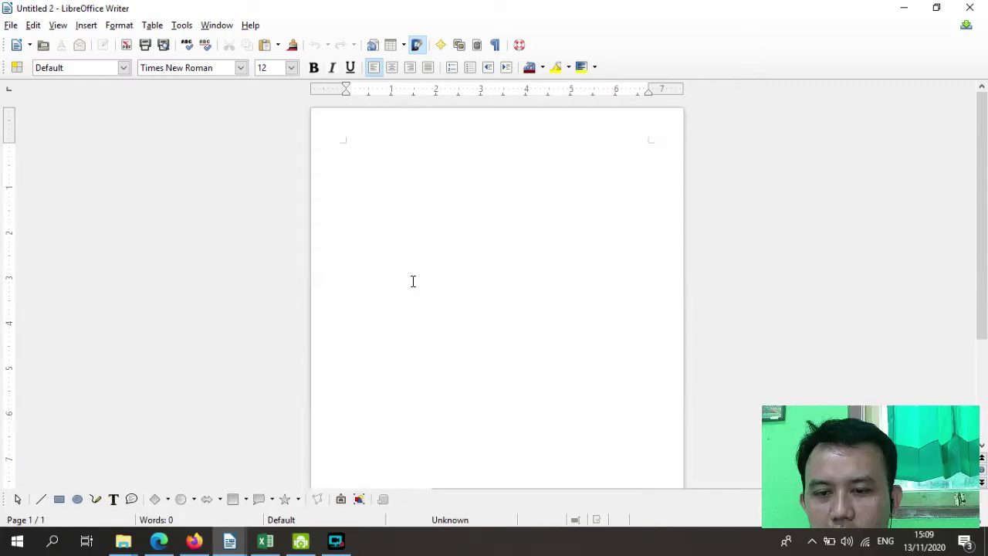
{"action": "scroll", "coordinate": [419, 291], "scroll_direction": "up", "scroll_amount": 4}
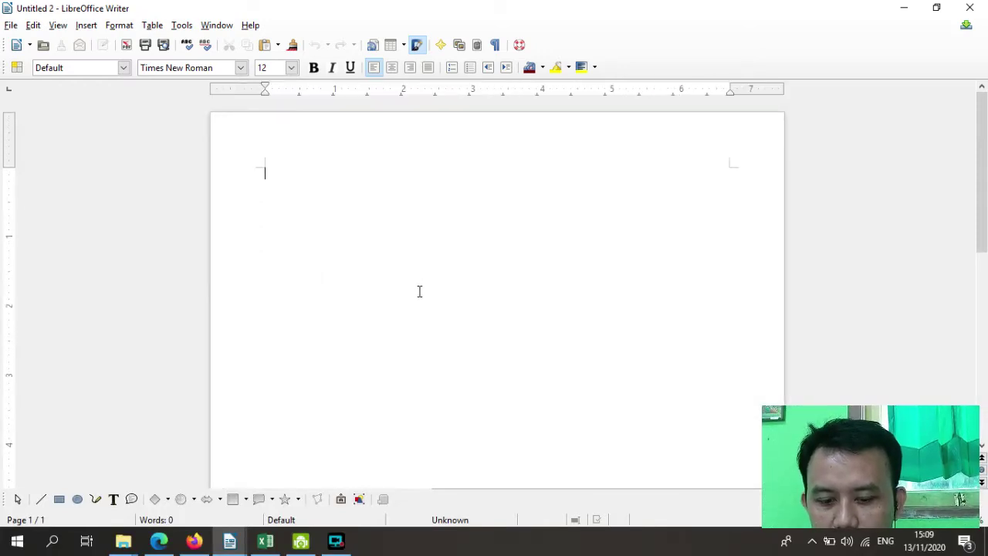
{"action": "type", "text": "MATERI MEMBUAT KOLOM KORAN"}
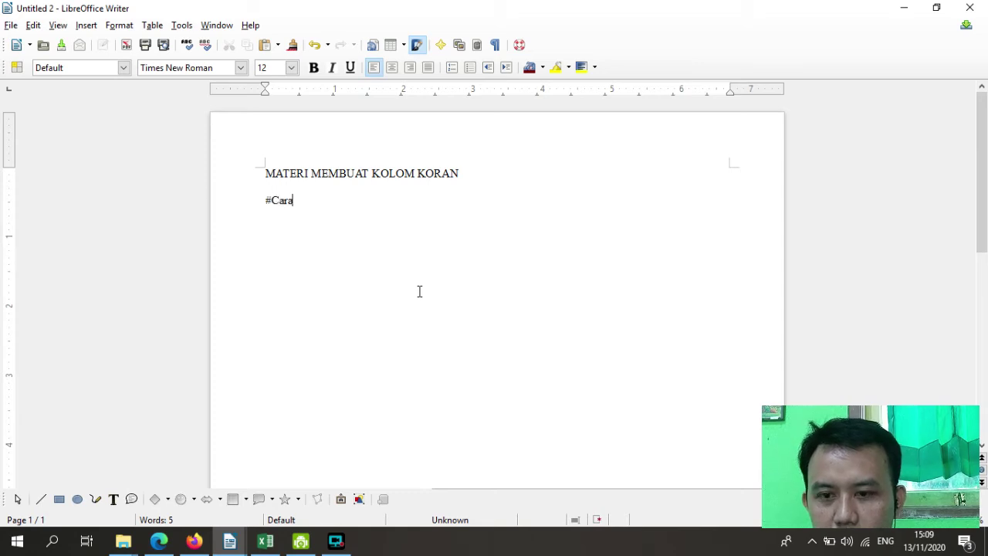
{"action": "type", "text": "embuat kolom paragraf"}
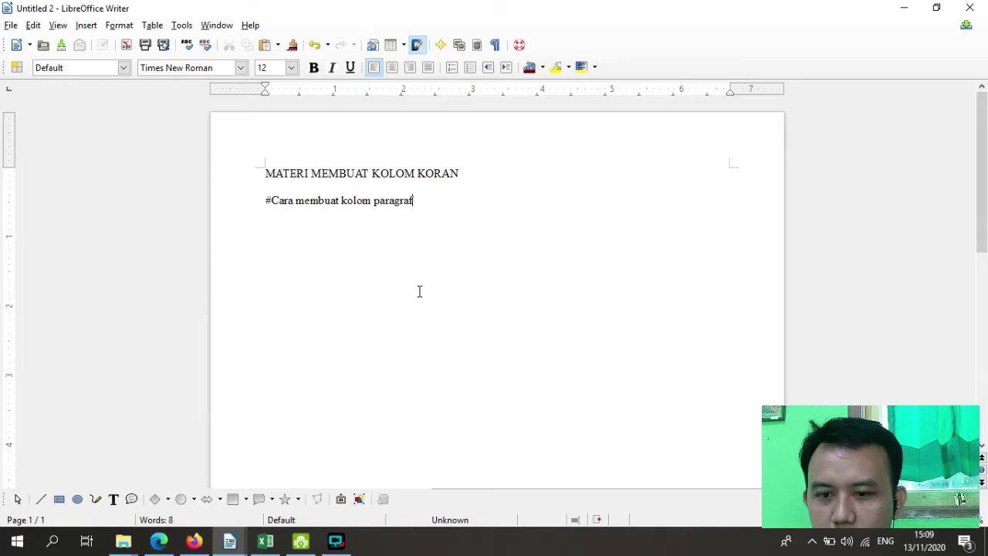
{"action": "left_click", "coordinate": [333, 540]}
{"action": "mouse_move", "coordinate": [334, 540]}
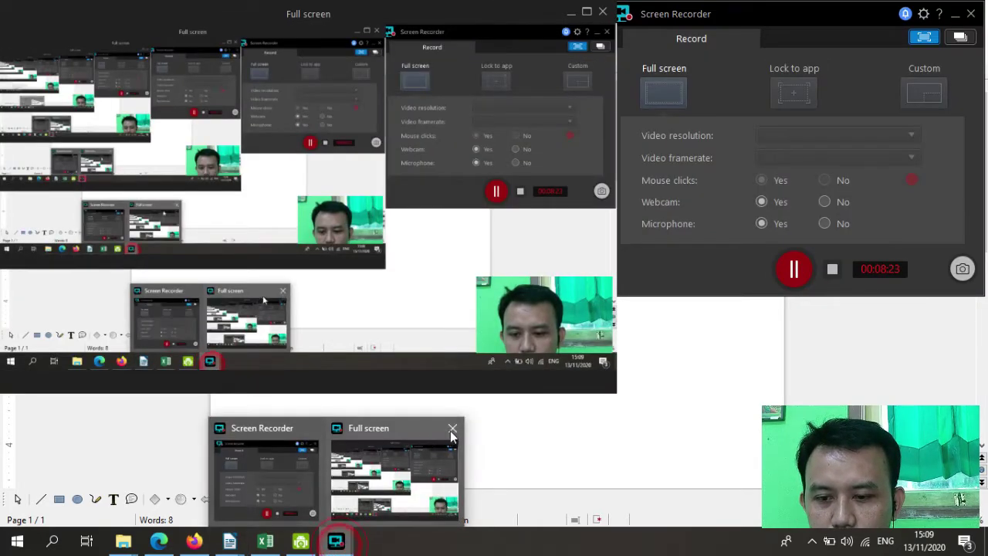
{"action": "left_click", "coordinate": [564, 431]}
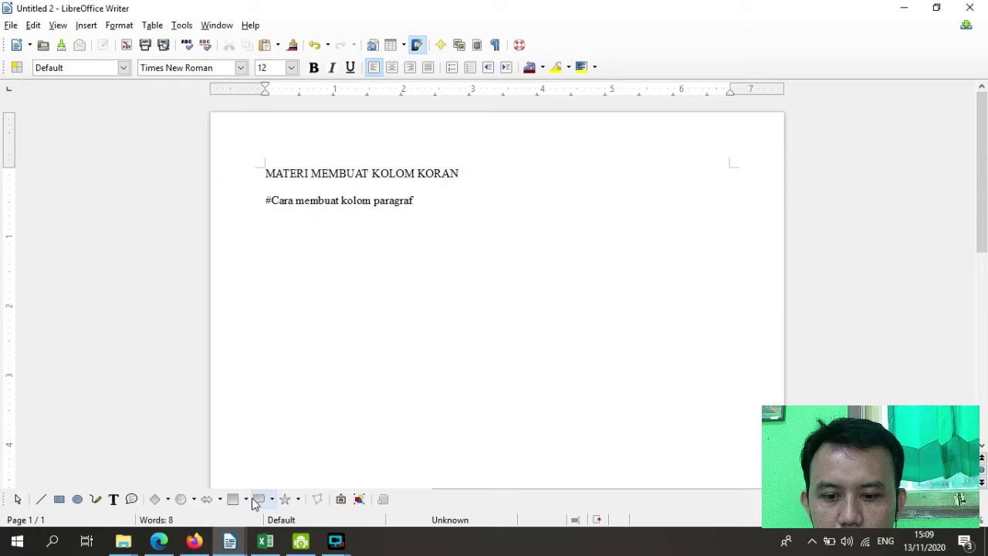
Step: Switch back to the article in the Untitled 1 document
{"action": "mouse_move", "coordinate": [229, 540]}
{"action": "left_click", "coordinate": [402, 480]}
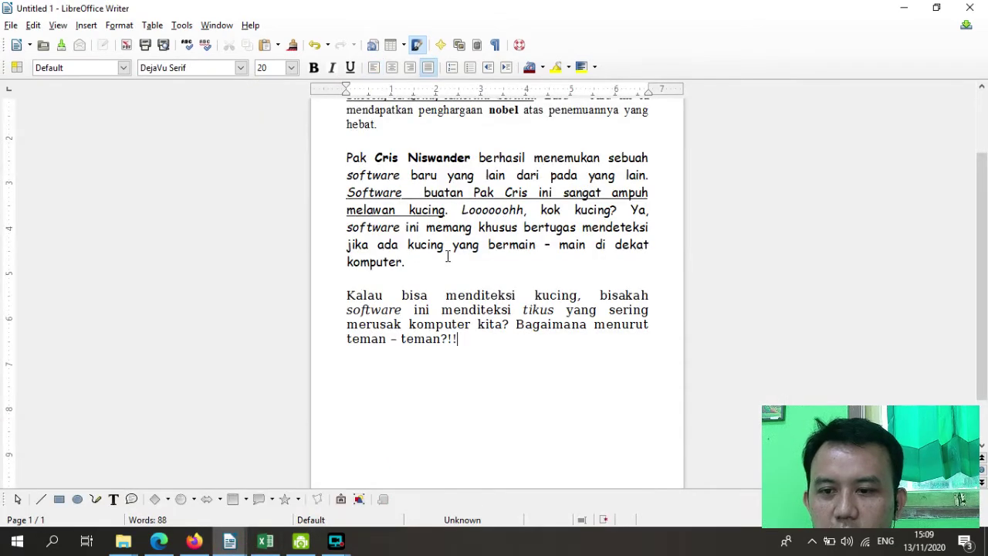
{"action": "scroll", "coordinate": [448, 256], "scroll_direction": "up", "scroll_amount": 3}
{"action": "scroll", "coordinate": [448, 255], "scroll_direction": "up", "scroll_amount": 3, "text": "ctrl"}
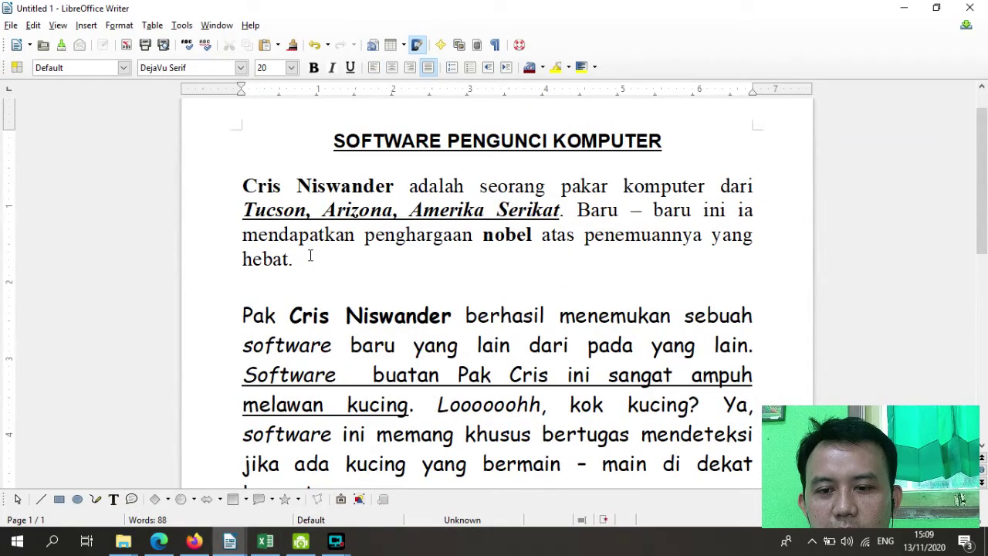
Step: Select the article's first body paragraph and then its second one, and clear the selection
{"action": "triple_click", "coordinate": [301, 259]}
{"action": "left_click", "coordinate": [226, 183]}
{"action": "left_click_drag", "start_coordinate": [242, 186], "coordinate": [569, 263]}
{"action": "scroll", "coordinate": [487, 353], "scroll_direction": "down", "scroll_amount": 3}
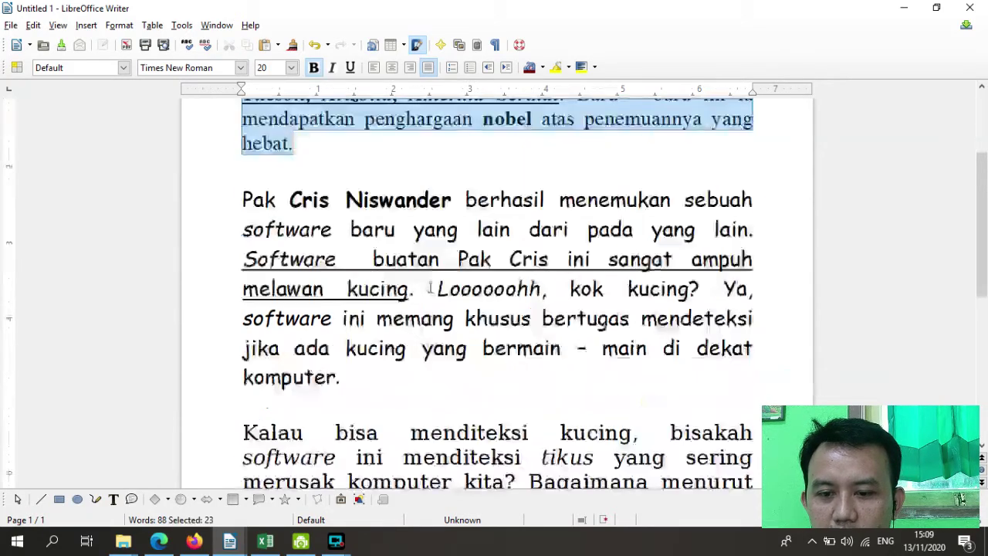
{"action": "left_click_drag", "start_coordinate": [242, 200], "coordinate": [437, 376]}
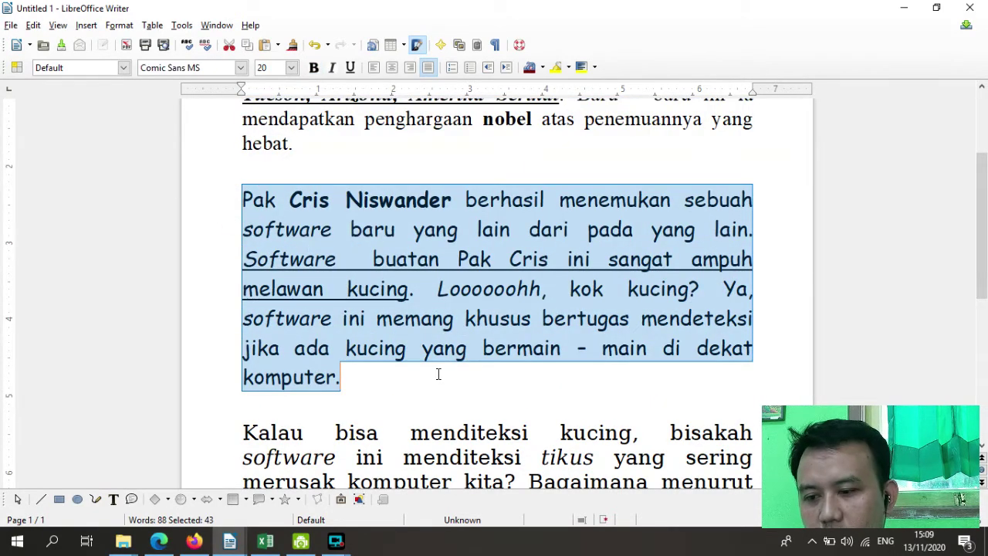
{"action": "scroll", "coordinate": [437, 373], "scroll_direction": "up", "scroll_amount": 2}
{"action": "left_click", "coordinate": [401, 219]}
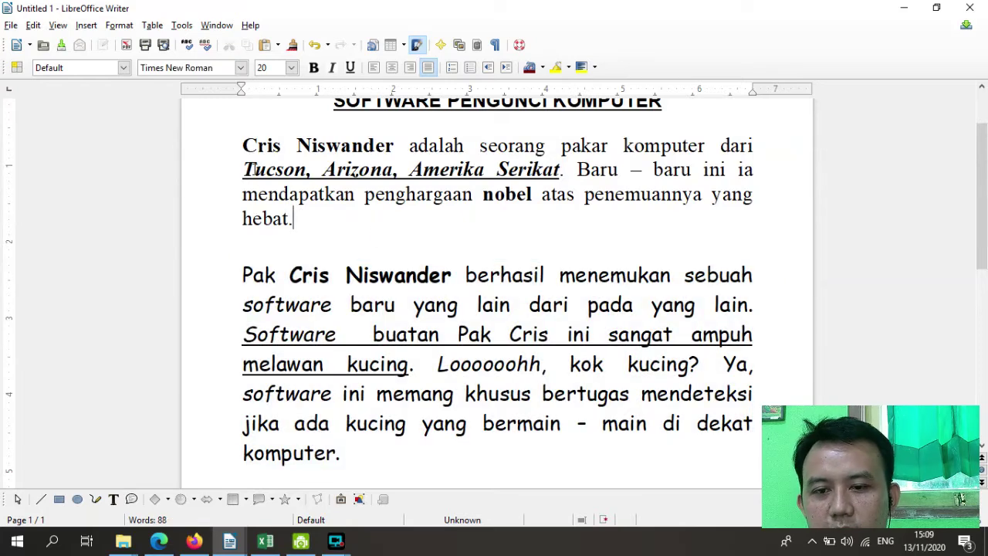
{"action": "left_click_drag", "start_coordinate": [242, 144], "coordinate": [405, 196]}
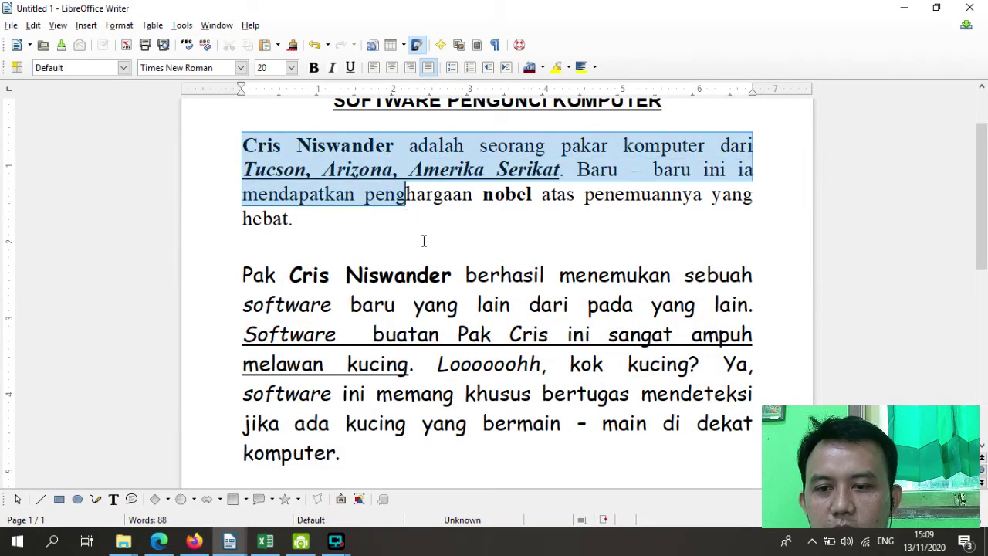
{"action": "left_click", "coordinate": [427, 233]}
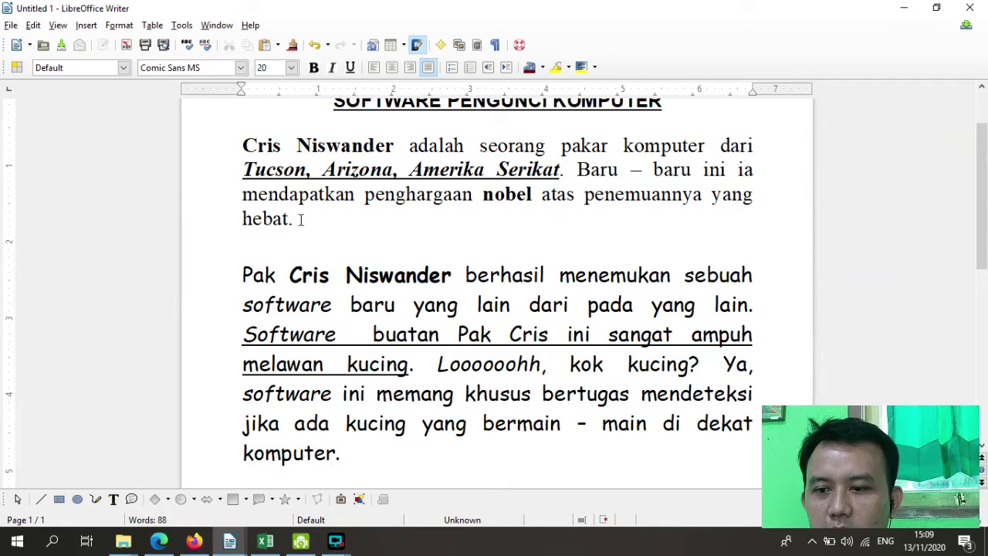
Step: Select the article's entire first body paragraph below the title in the Untitled 1 document
{"action": "left_click", "coordinate": [306, 222]}
{"action": "scroll", "coordinate": [306, 221], "scroll_direction": "up", "scroll_amount": 2}
{"action": "scroll", "coordinate": [246, 208], "scroll_direction": "down", "scroll_amount": 1}
{"action": "left_click_drag", "start_coordinate": [242, 186], "coordinate": [569, 265]}
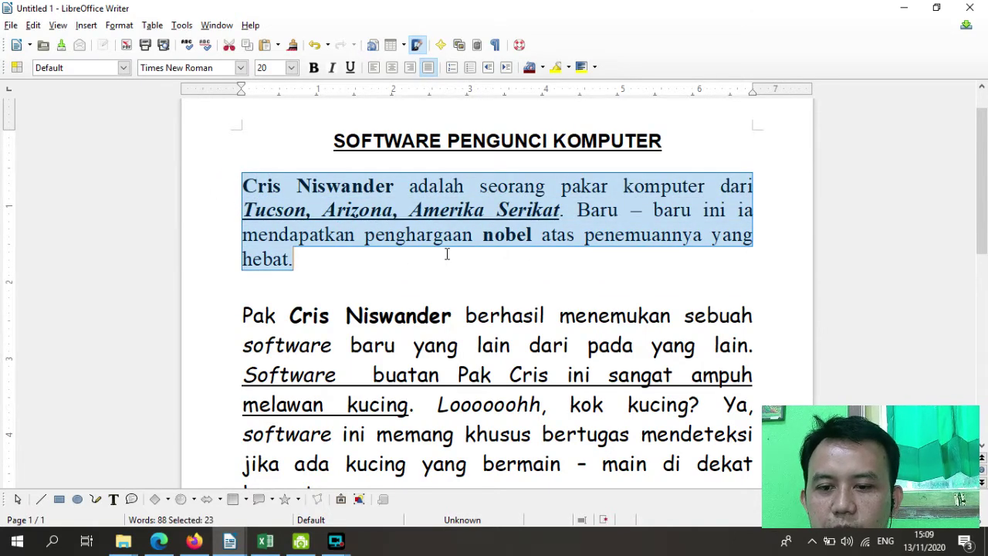
{"action": "left_click_drag", "start_coordinate": [323, 261], "coordinate": [235, 190]}
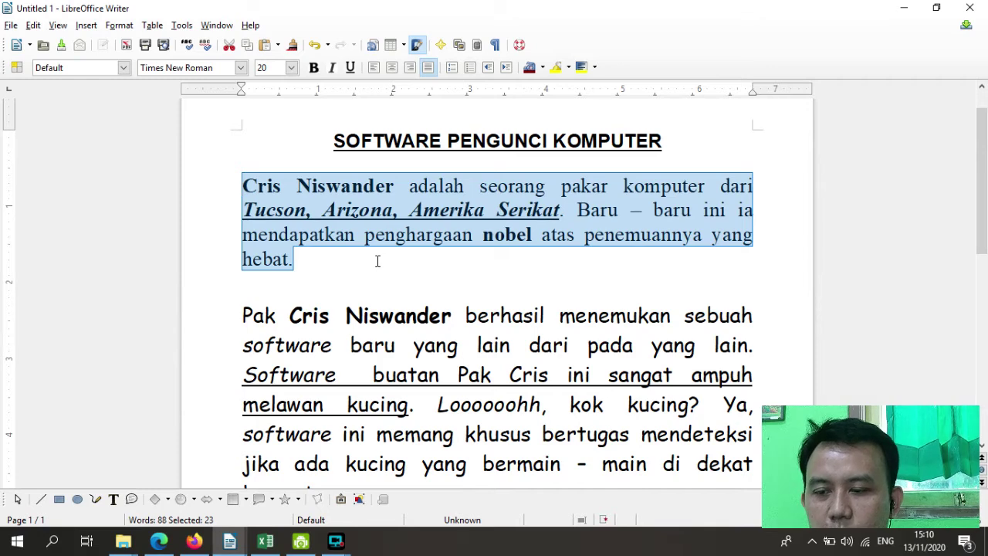
{"action": "left_click", "coordinate": [302, 266]}
{"action": "left_click_drag", "start_coordinate": [303, 266], "coordinate": [232, 190]}
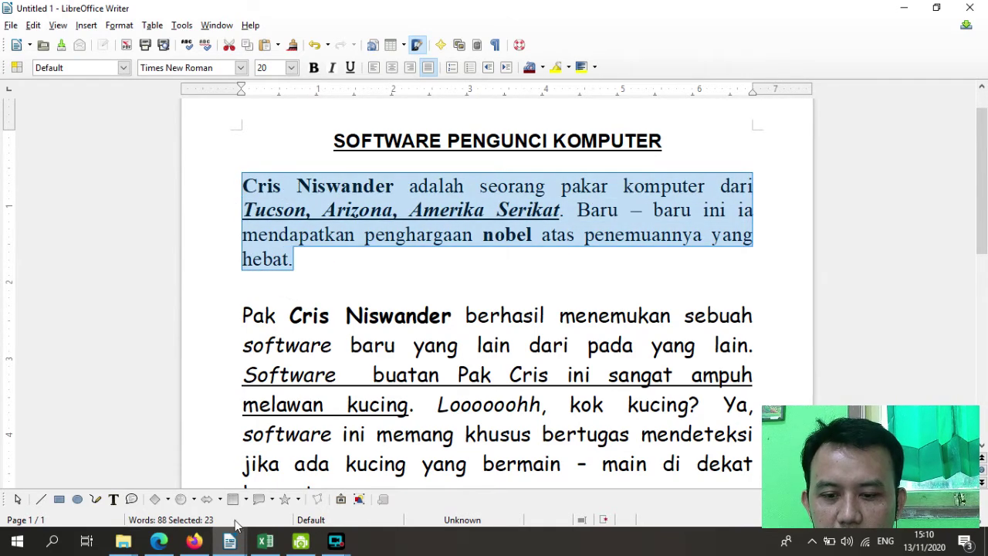
Step: Check the instruction line for making paragraph columns in LATIHAN DROPCAP DAN KOLOM.odt and return to the Untitled 1 document
{"action": "mouse_move", "coordinate": [229, 541]}
{"action": "left_click", "coordinate": [112, 501]}
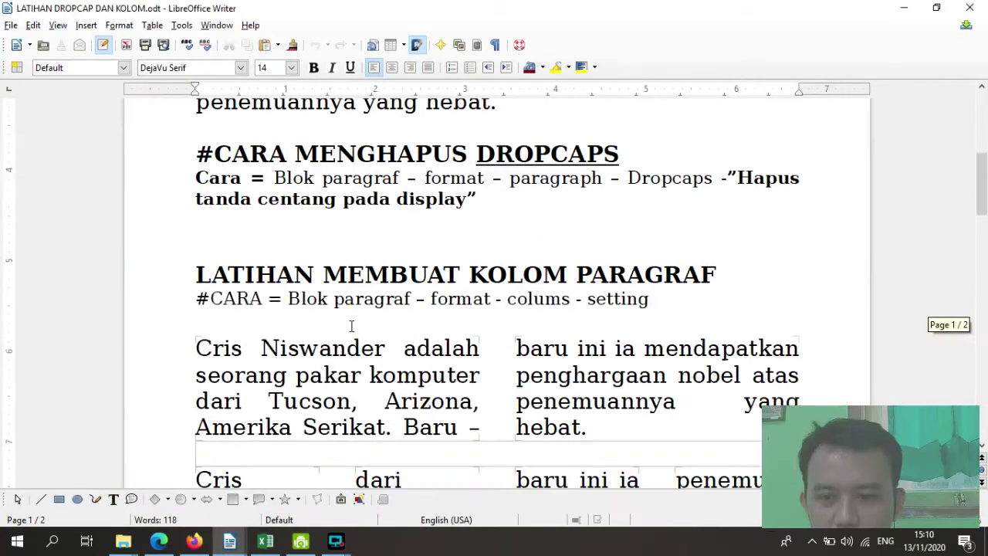
{"action": "scroll", "coordinate": [351, 326], "scroll_direction": "down", "scroll_amount": 1}
{"action": "scroll", "coordinate": [333, 305], "scroll_direction": "down", "scroll_amount": 1}
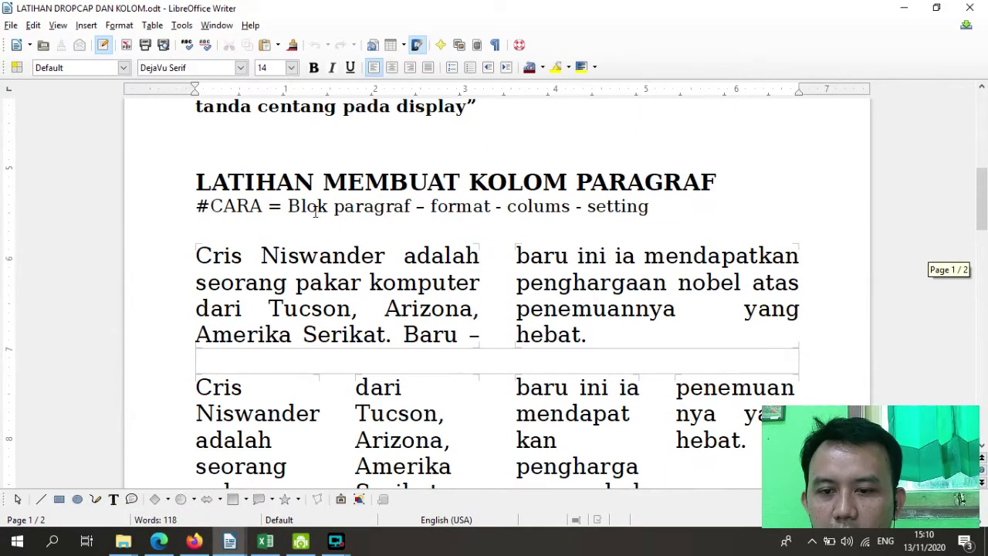
{"action": "left_click", "coordinate": [292, 205]}
{"action": "left_click_drag", "start_coordinate": [431, 207], "coordinate": [563, 205]}
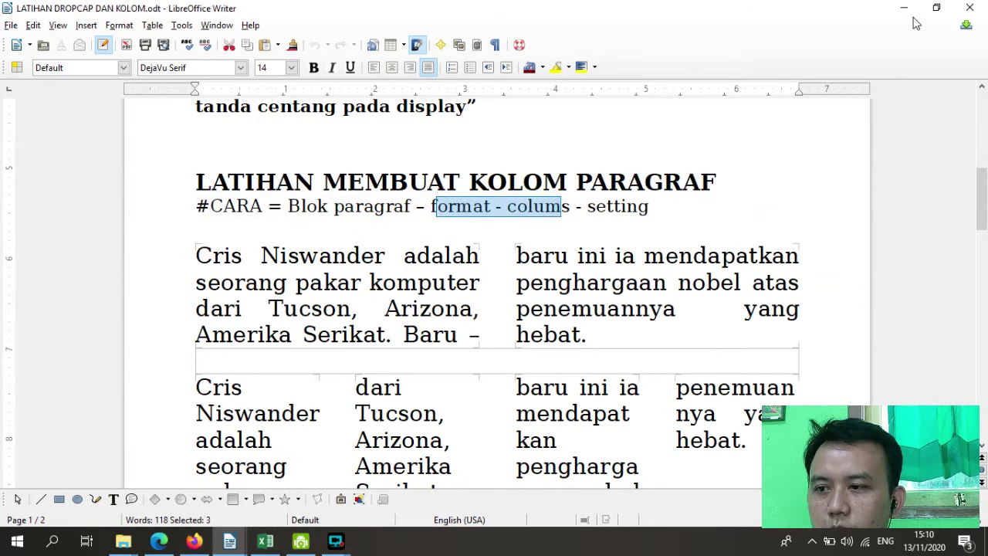
{"action": "left_click", "coordinate": [905, 8]}
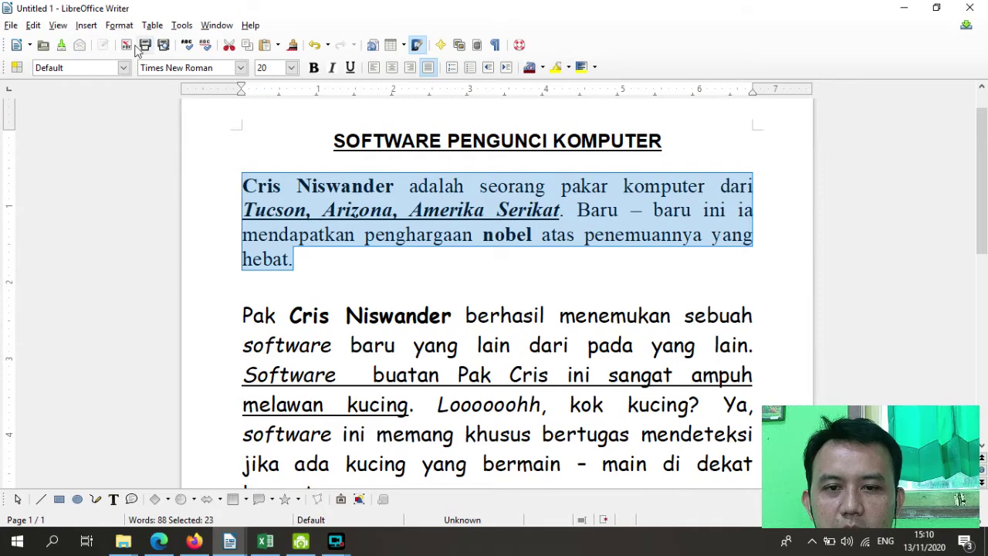
Step: Bring up the column settings for the selected first paragraph and set the number of columns to 3
{"action": "left_click", "coordinate": [120, 26]}
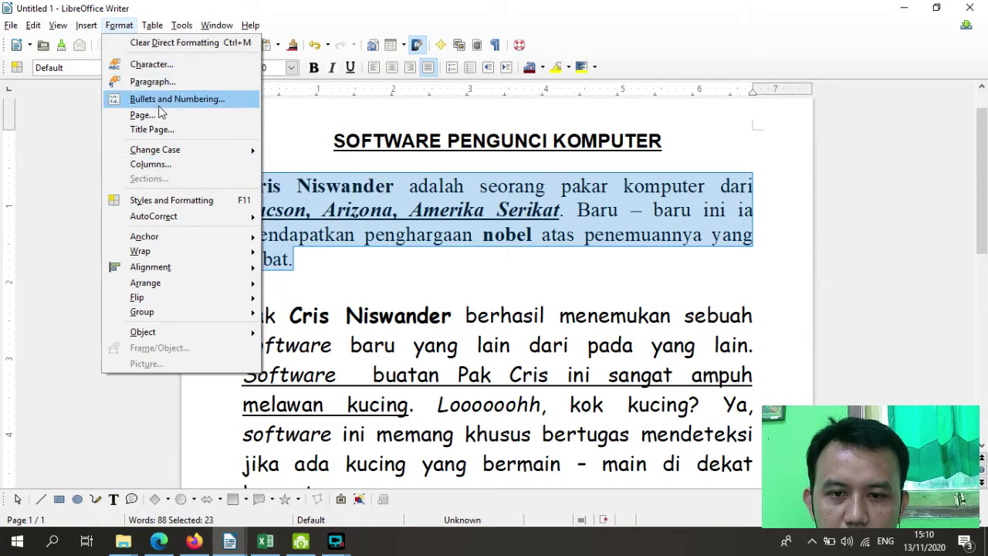
{"action": "left_click", "coordinate": [161, 166]}
{"action": "left_click_drag", "start_coordinate": [477, 180], "coordinate": [730, 55]}
{"action": "left_click", "coordinate": [547, 77]}
{"action": "left_click", "coordinate": [546, 62]}
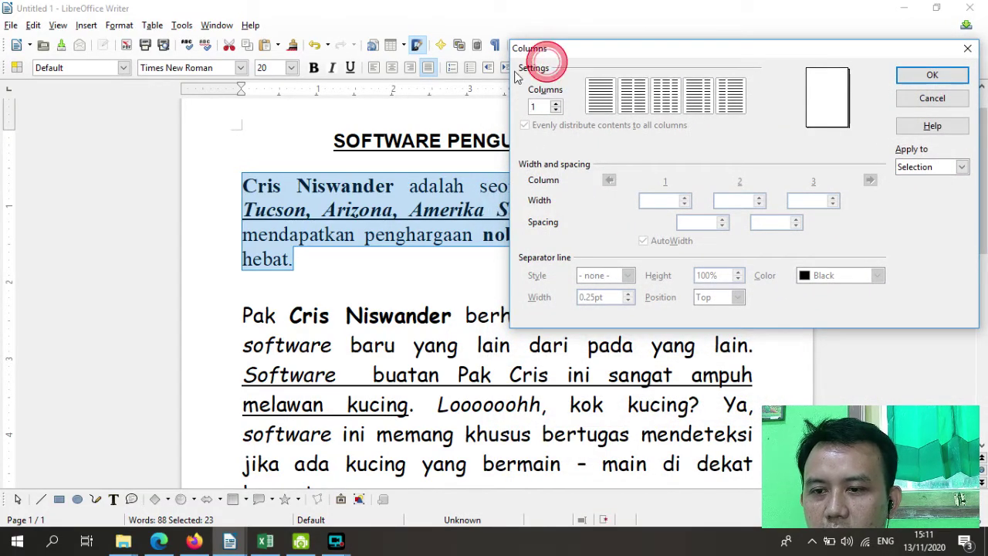
{"action": "left_click_drag", "start_coordinate": [700, 52], "coordinate": [660, 64]}
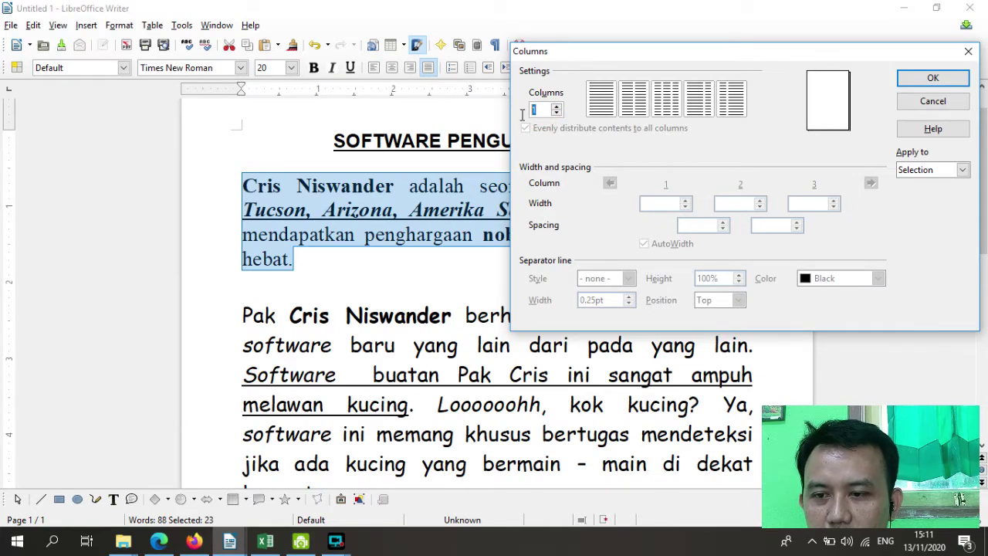
{"action": "left_click", "coordinate": [526, 82]}
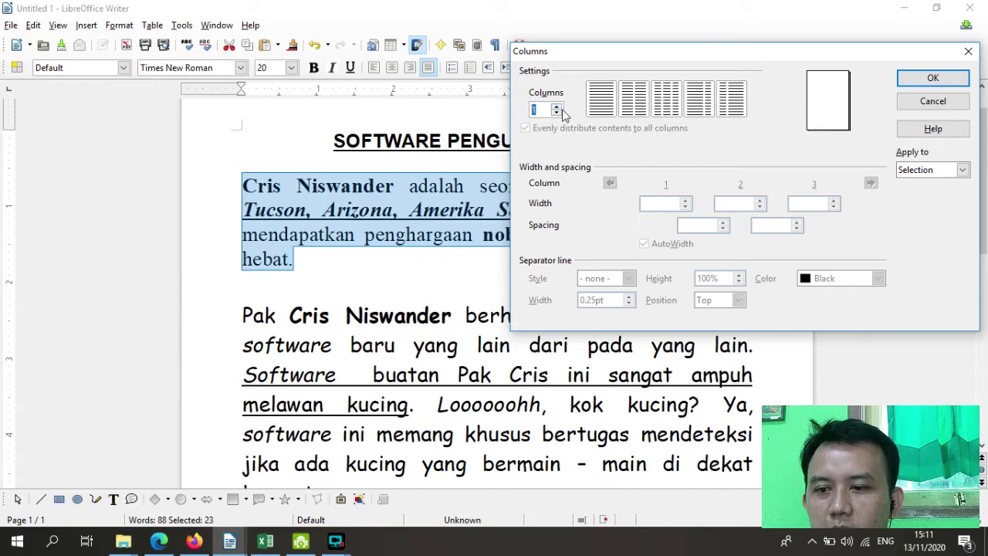
{"action": "left_click", "coordinate": [556, 107]}
{"action": "left_click", "coordinate": [557, 106]}
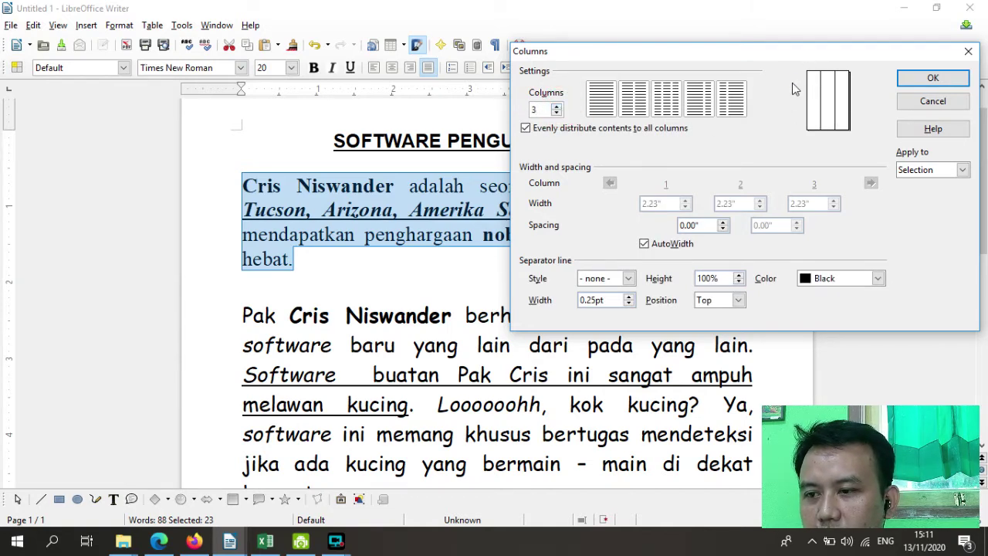
Step: Examine the column presets and the layout preview in the column settings
{"action": "left_click_drag", "start_coordinate": [809, 53], "coordinate": [777, 53]}
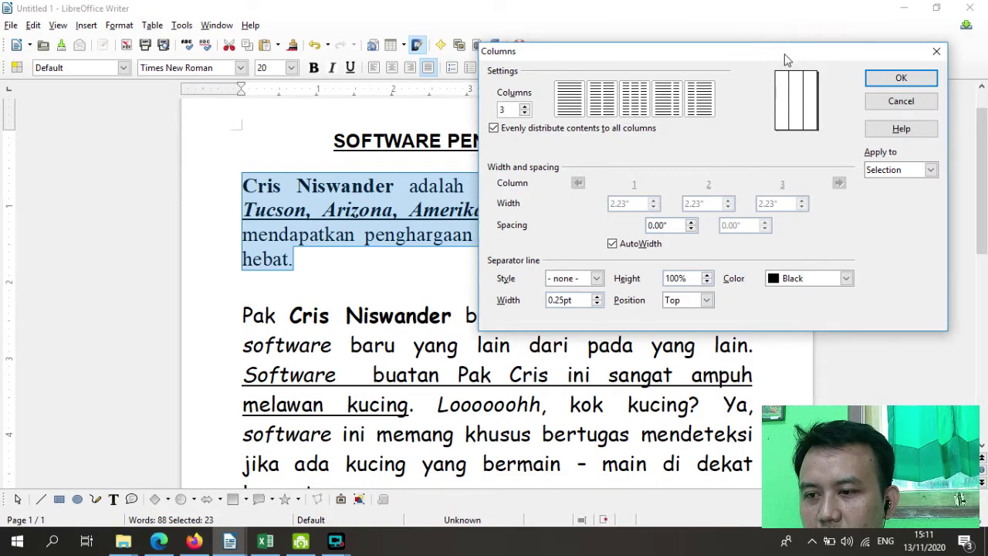
{"action": "left_click", "coordinate": [832, 83]}
{"action": "left_click", "coordinate": [757, 113]}
{"action": "left_click", "coordinate": [758, 68]}
{"action": "left_click", "coordinate": [833, 89]}
{"action": "left_click", "coordinate": [758, 81]}
{"action": "left_click", "coordinate": [769, 74]}
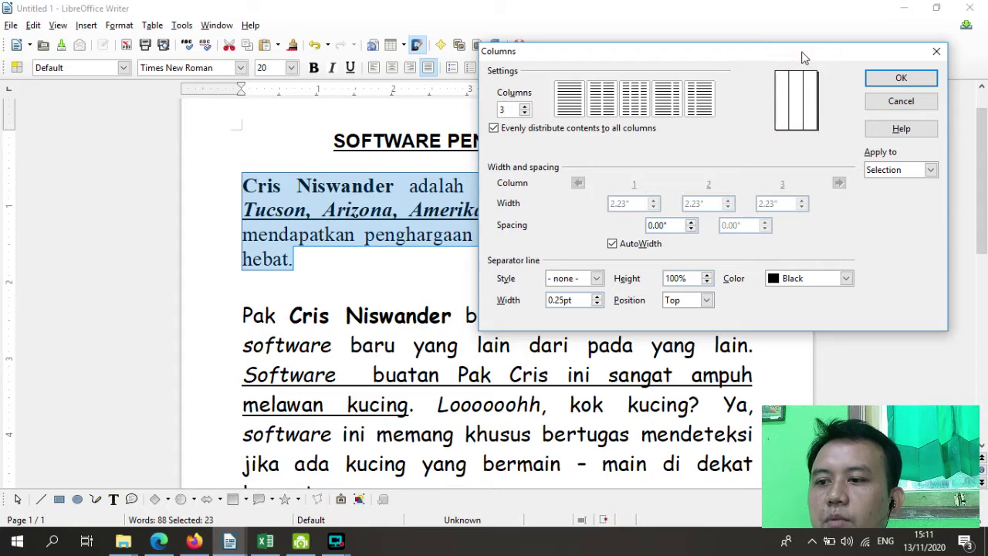
{"action": "left_click_drag", "start_coordinate": [800, 54], "coordinate": [830, 36]}
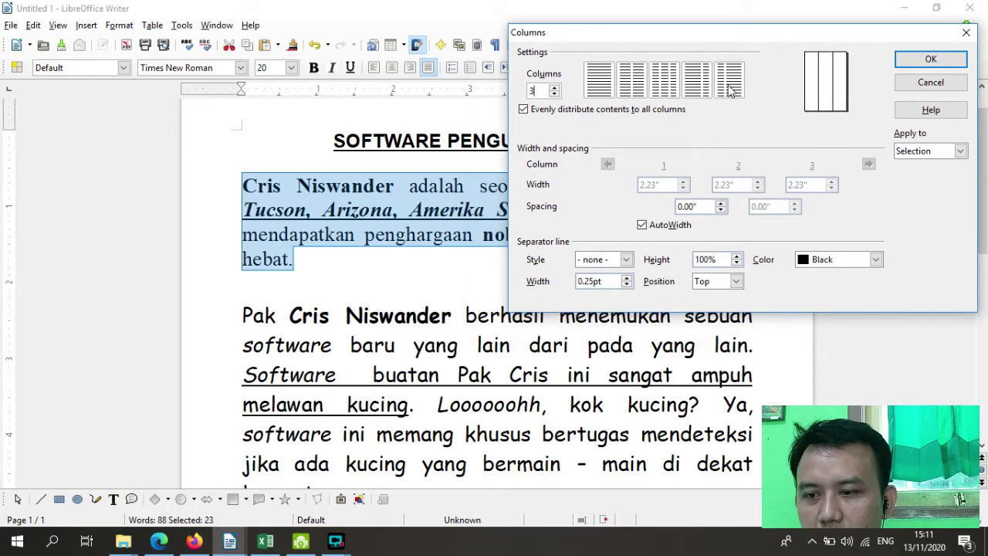
{"action": "left_click", "coordinate": [758, 34]}
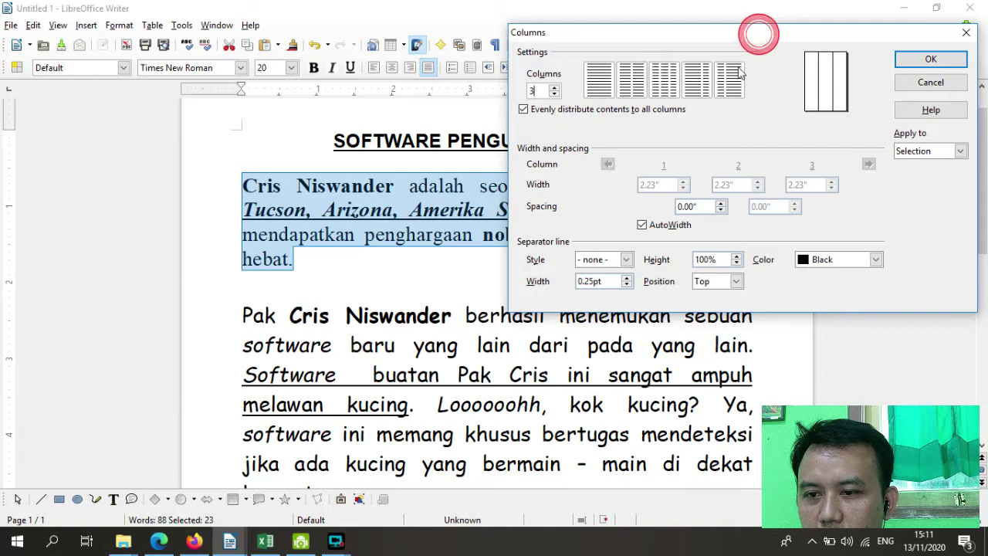
{"action": "left_click", "coordinate": [536, 91]}
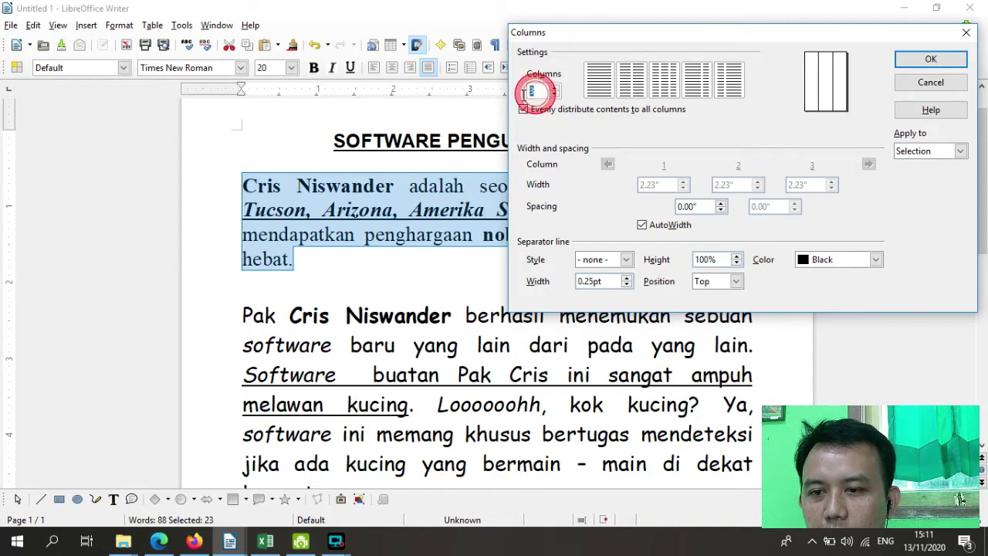
Step: Switch to Firefox to look at the newspaper article examples in the image results, and return to the column settings in Writer
{"action": "left_click", "coordinate": [195, 540]}
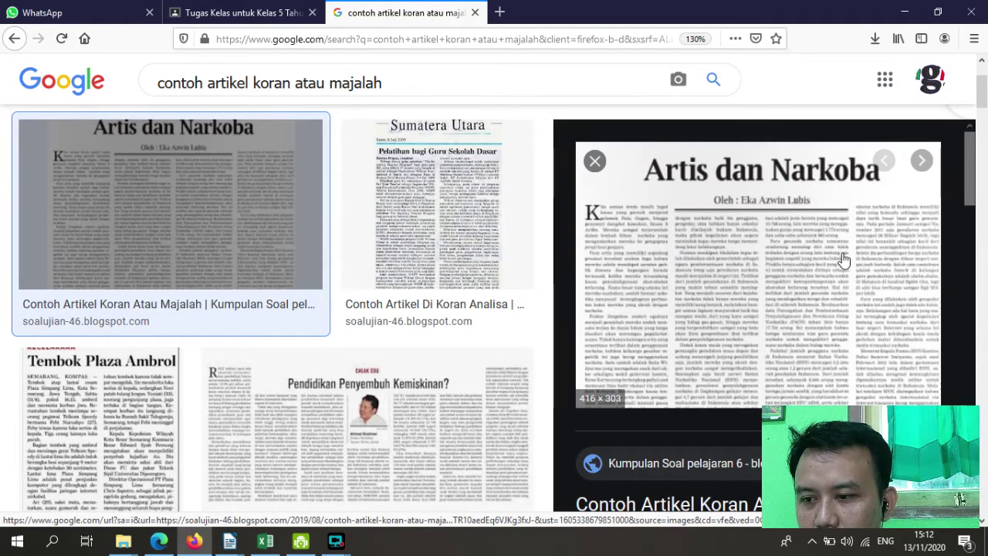
{"action": "scroll", "coordinate": [446, 393], "scroll_direction": "down", "scroll_amount": 5}
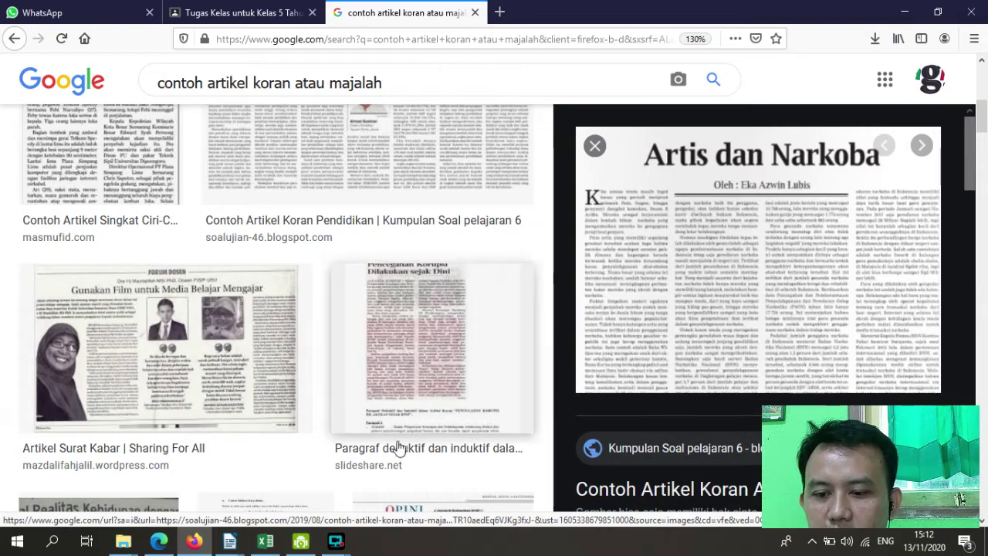
{"action": "mouse_move", "coordinate": [237, 545]}
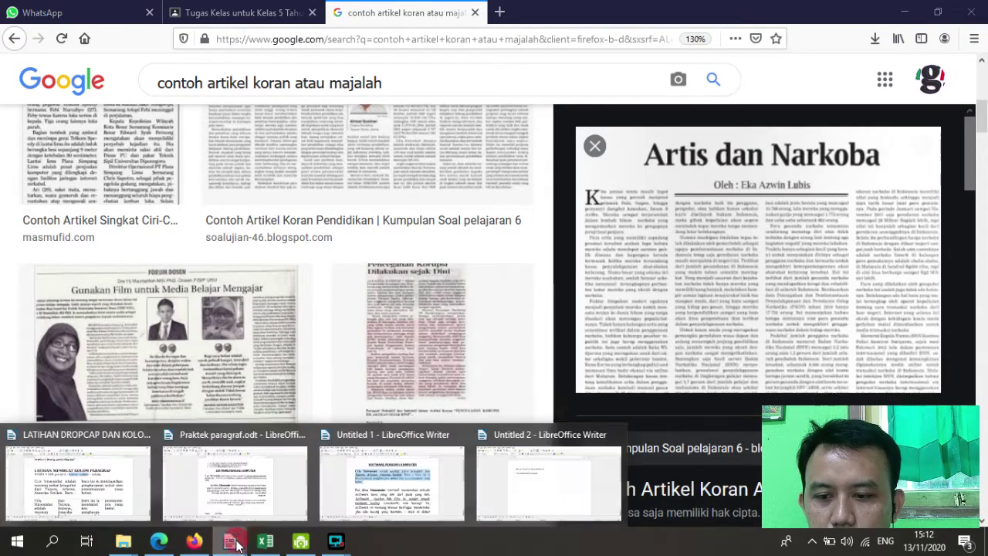
{"action": "left_click", "coordinate": [905, 12]}
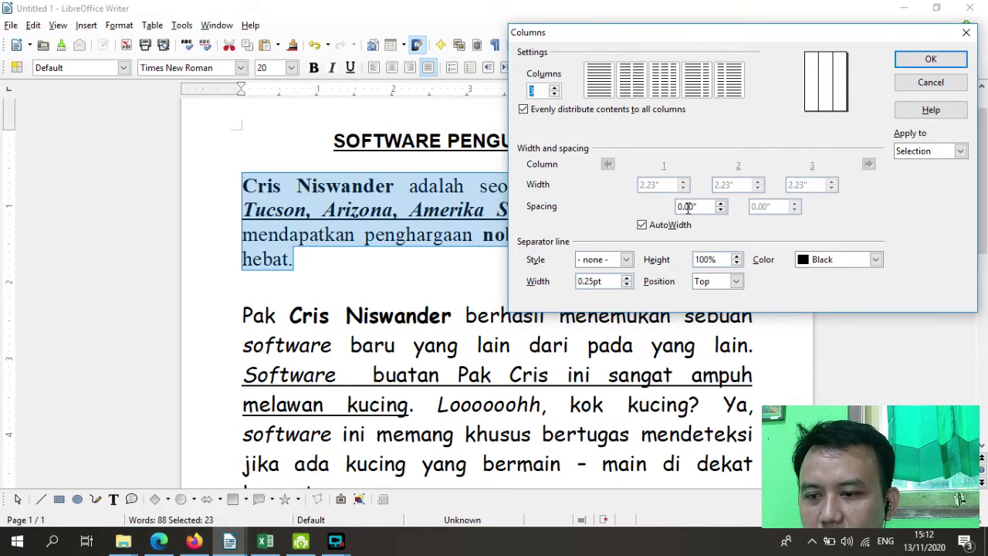
{"action": "left_click", "coordinate": [534, 203]}
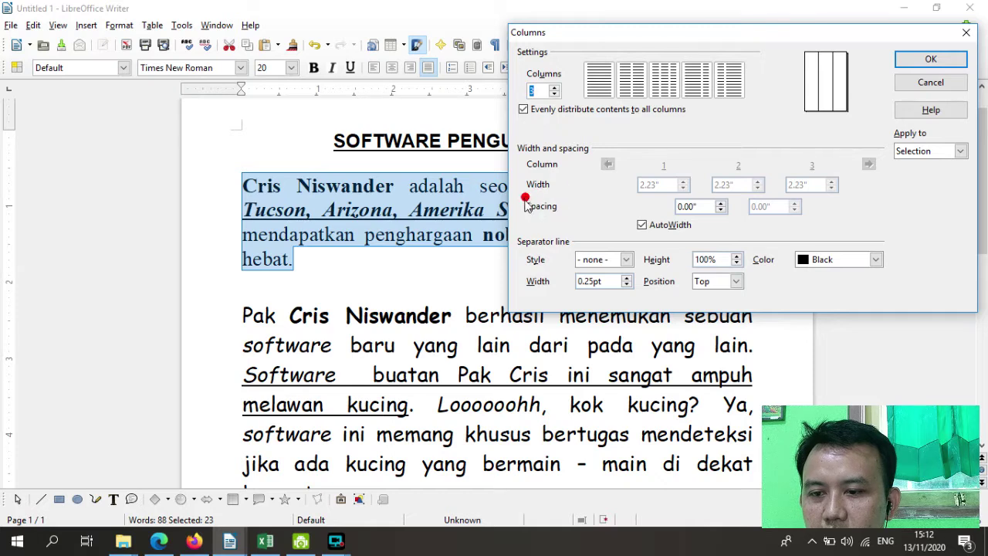
{"action": "left_click", "coordinate": [521, 208]}
{"action": "left_click", "coordinate": [531, 211]}
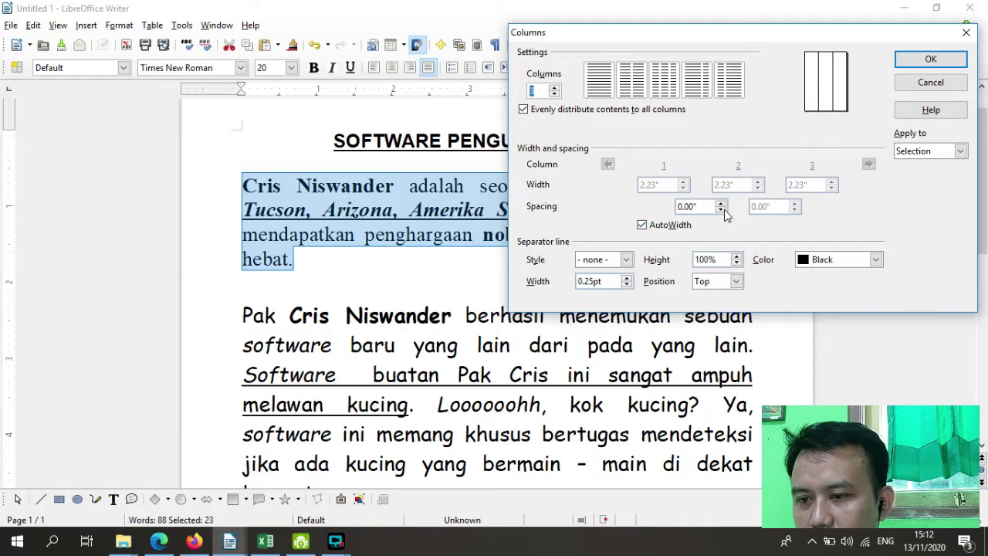
{"action": "left_click", "coordinate": [700, 206]}
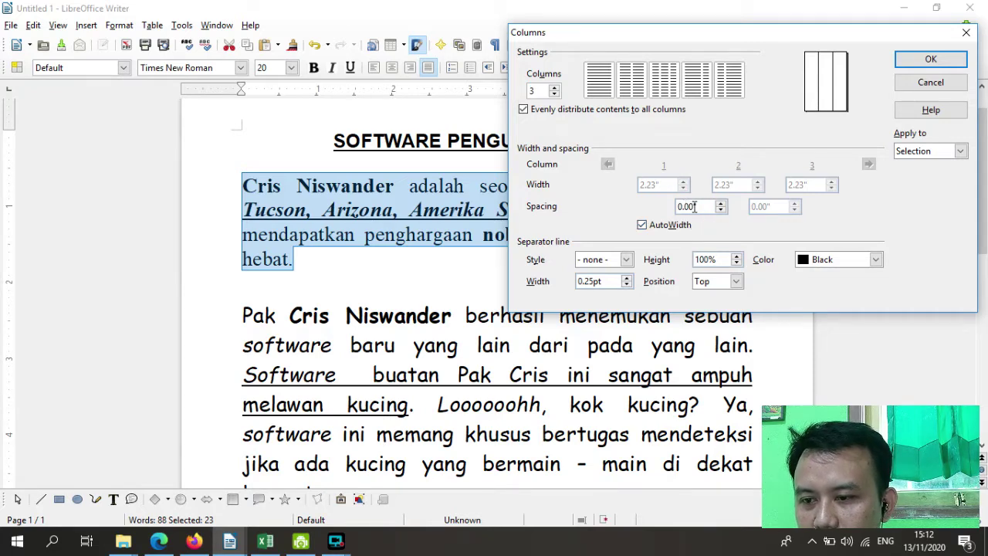
{"action": "left_click", "coordinate": [691, 206]}
{"action": "mouse_move", "coordinate": [706, 206]}
{"action": "left_mouse_down"}
{"action": "mouse_move", "coordinate": [686, 205]}
{"action": "mouse_move", "coordinate": [717, 204]}
{"action": "left_mouse_up"}
{"action": "double_click", "coordinate": [704, 201]}
{"action": "left_click", "coordinate": [707, 206]}
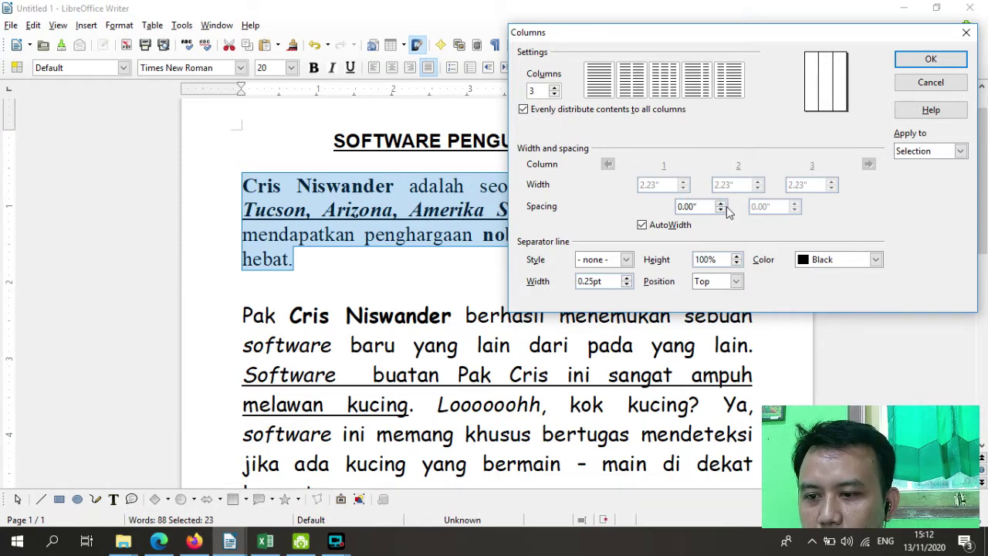
Step: Set the spacing between the columns to 0.50" and apply the three-column layout to the selected paragraph
{"action": "left_click", "coordinate": [720, 204]}
{"action": "left_click", "coordinate": [720, 204]}
{"action": "left_click", "coordinate": [720, 204]}
{"action": "left_click", "coordinate": [721, 204]}
{"action": "left_click", "coordinate": [720, 204]}
{"action": "left_click", "coordinate": [720, 204]}
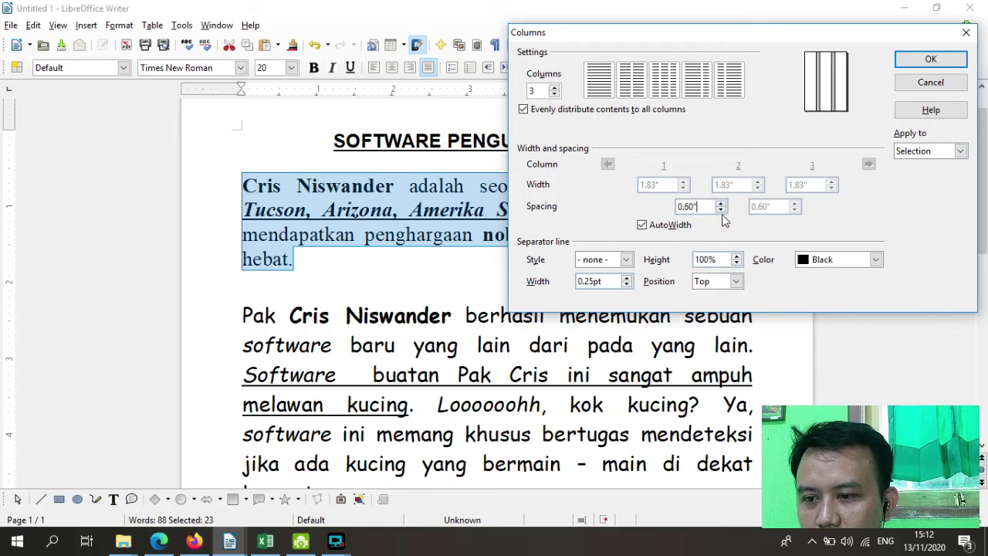
{"action": "left_click", "coordinate": [721, 209]}
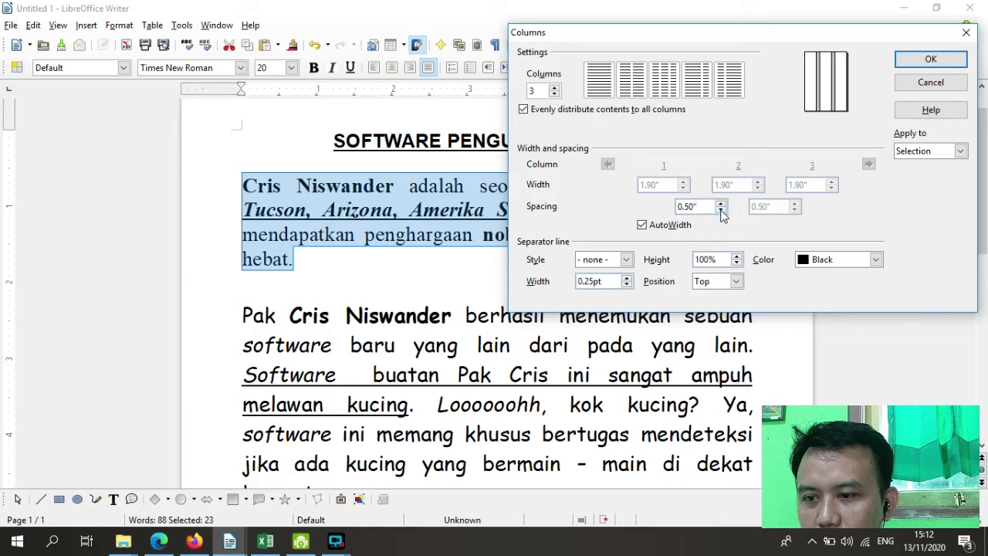
{"action": "left_click", "coordinate": [721, 210]}
{"action": "left_click", "coordinate": [721, 204]}
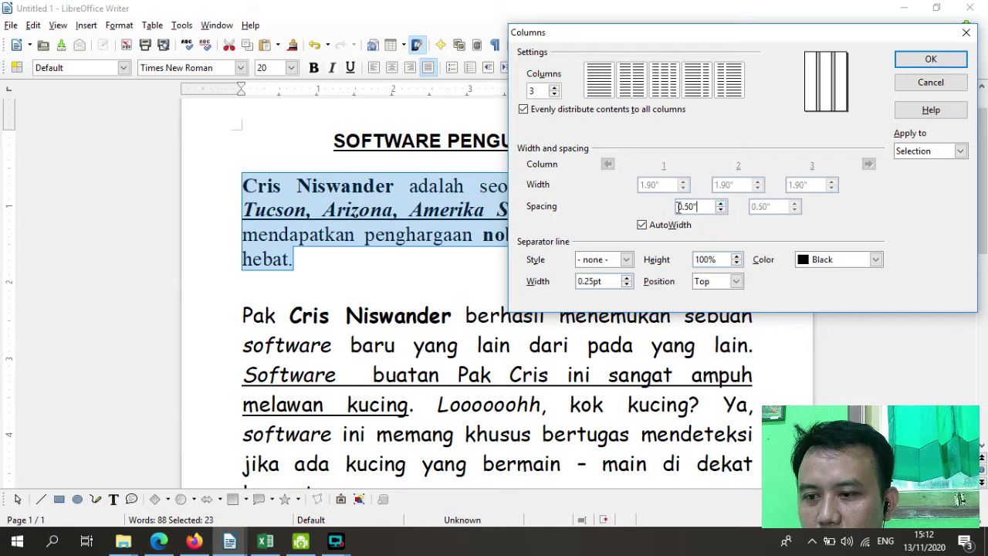
{"action": "left_click_drag", "start_coordinate": [698, 206], "coordinate": [674, 206]}
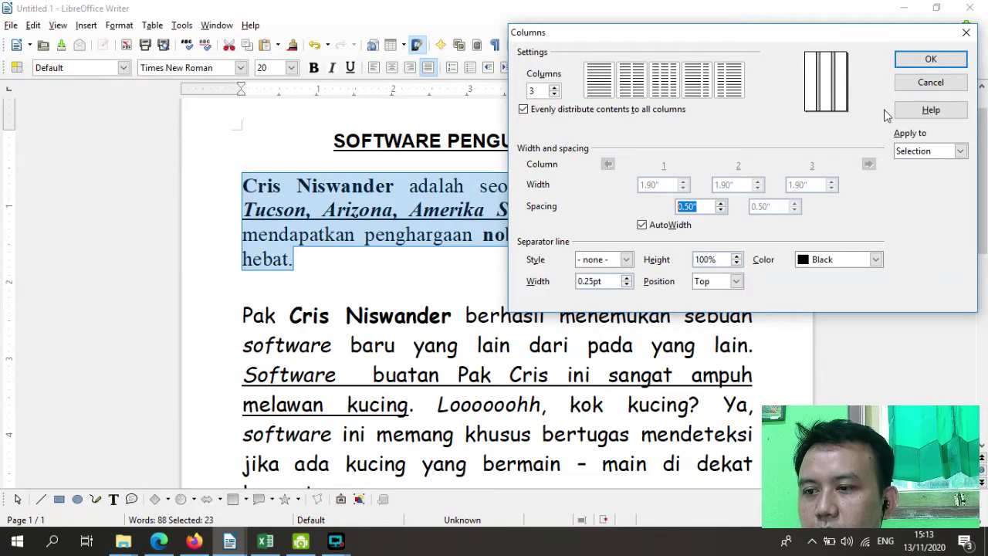
{"action": "left_click_drag", "start_coordinate": [789, 32], "coordinate": [811, 104]}
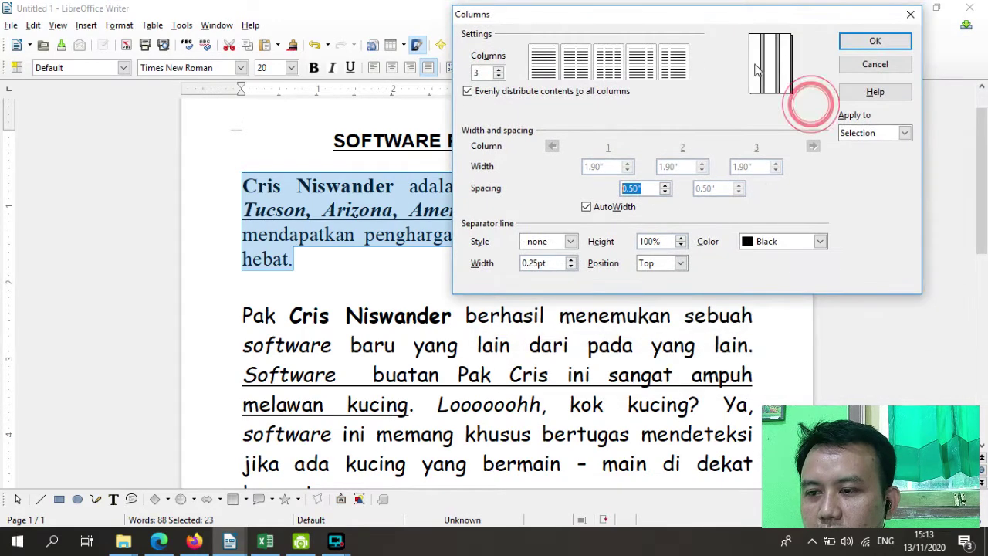
{"action": "left_click_drag", "start_coordinate": [733, 16], "coordinate": [734, 46]}
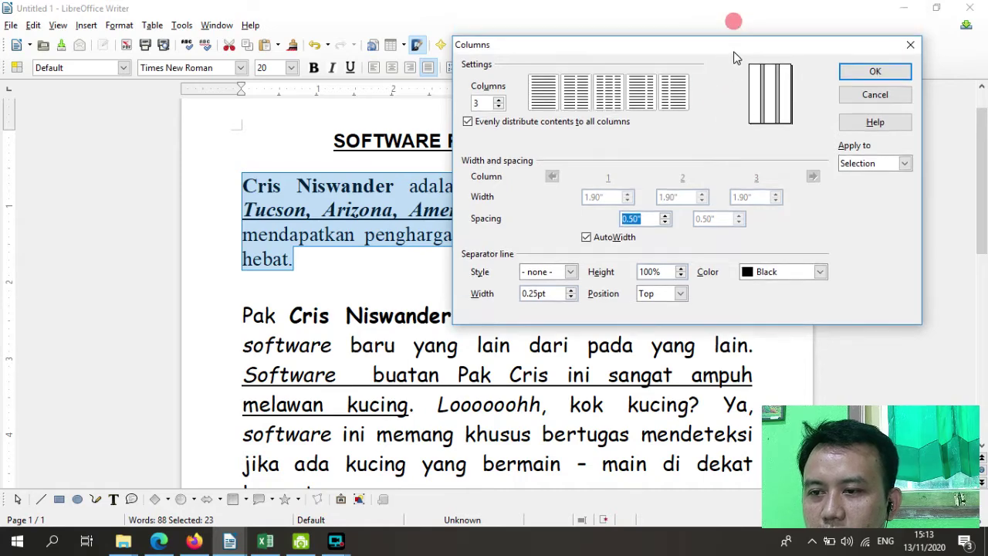
{"action": "left_click", "coordinate": [879, 71]}
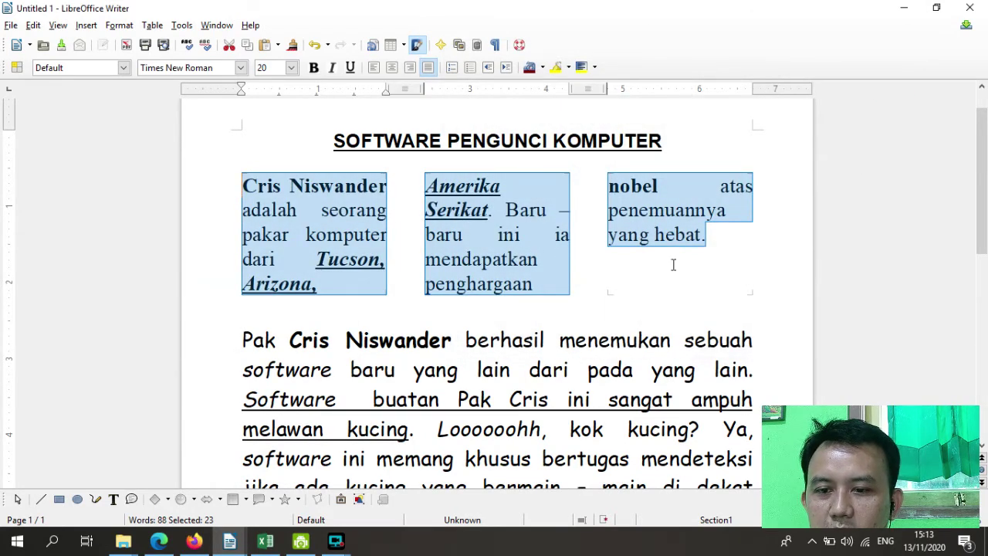
Step: Examine the text in each of the first paragraph's three columns by selecting parts of it column by column
{"action": "left_click", "coordinate": [257, 198]}
{"action": "left_click", "coordinate": [401, 280]}
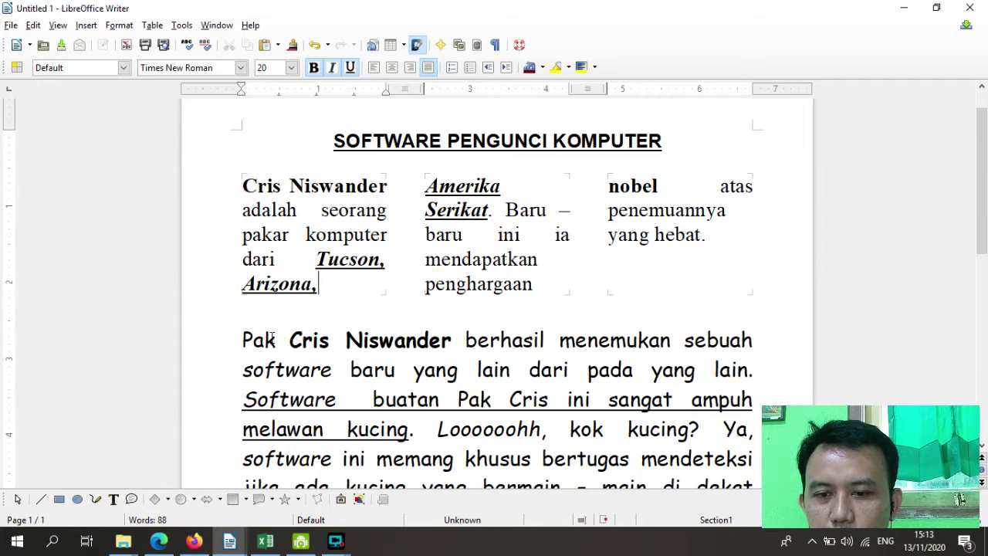
{"action": "triple_click", "coordinate": [319, 188]}
{"action": "left_click_drag", "start_coordinate": [310, 185], "coordinate": [312, 283]}
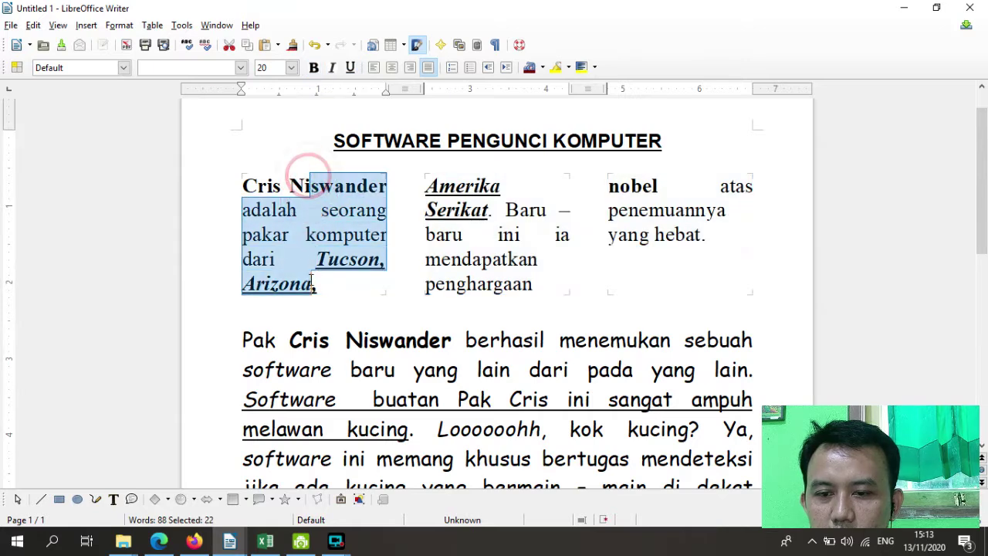
{"action": "left_click_drag", "start_coordinate": [500, 186], "coordinate": [499, 282]}
{"action": "left_click_drag", "start_coordinate": [657, 188], "coordinate": [682, 258]}
{"action": "scroll", "coordinate": [701, 223], "scroll_direction": "down", "scroll_amount": 1}
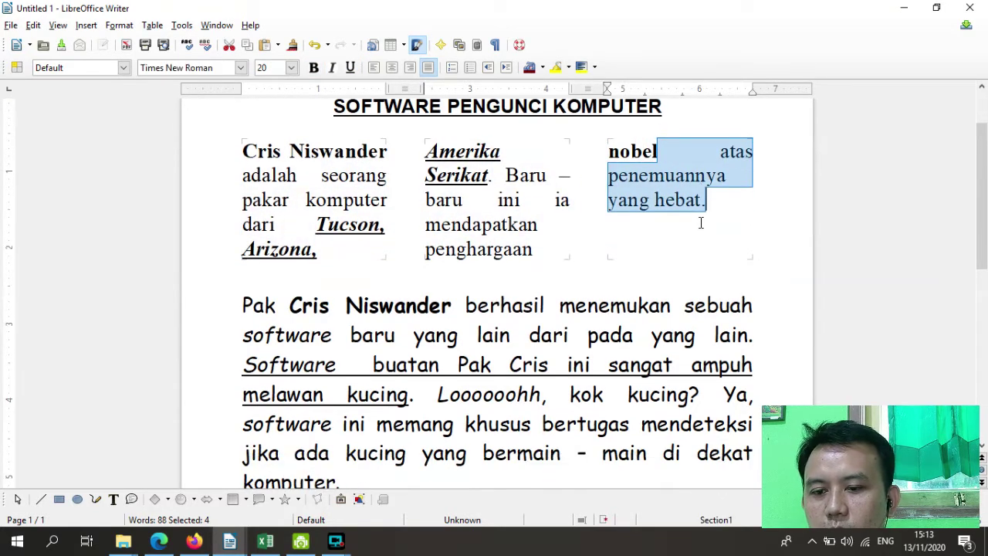
Step: Switch to the instructions document and complete the line under the heading as "blok pragraf – Format – Columms - Setting"
{"action": "left_click", "coordinate": [655, 200]}
{"action": "left_click", "coordinate": [638, 150]}
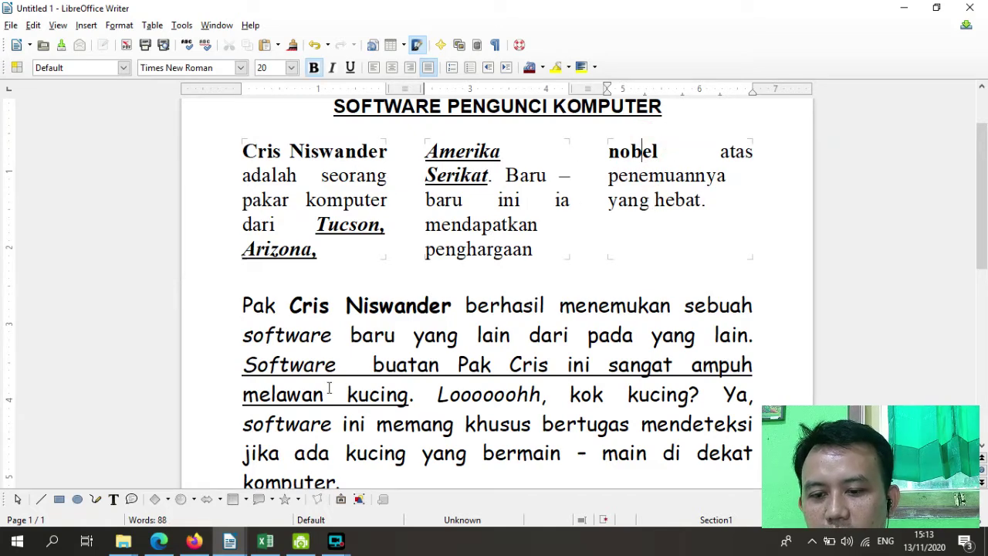
{"action": "mouse_move", "coordinate": [229, 541]}
{"action": "left_click", "coordinate": [502, 487]}
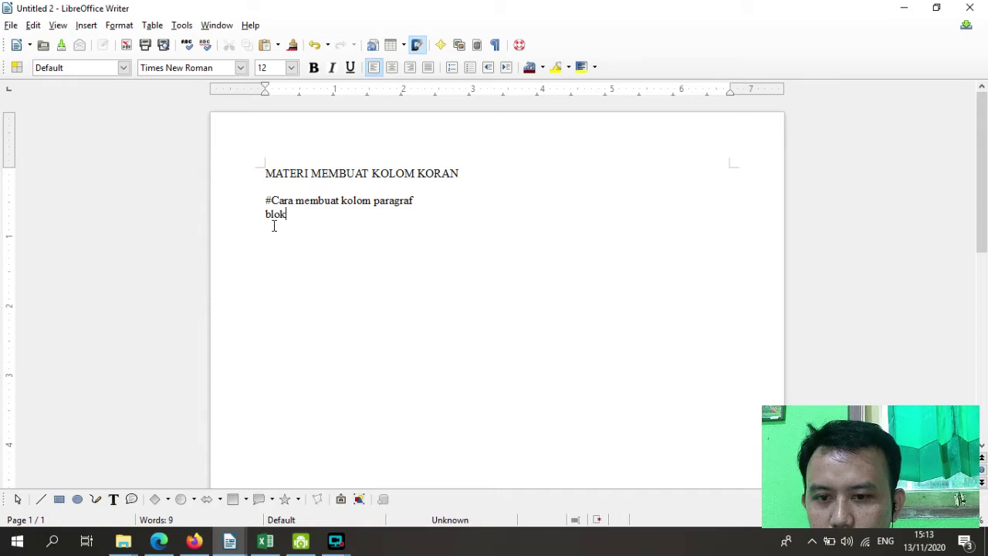
{"action": "type", "text": "g"}
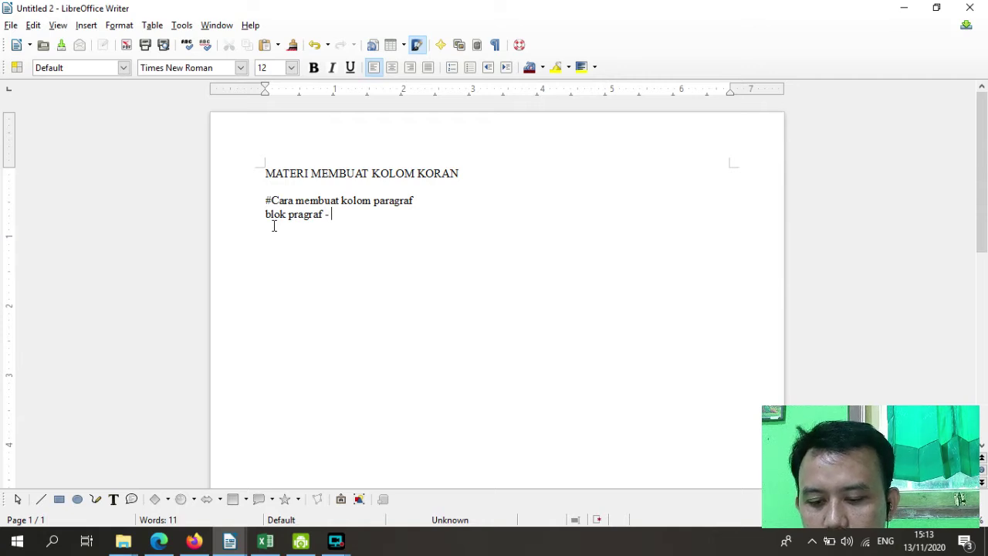
{"action": "type", "text": "raf - Format"}
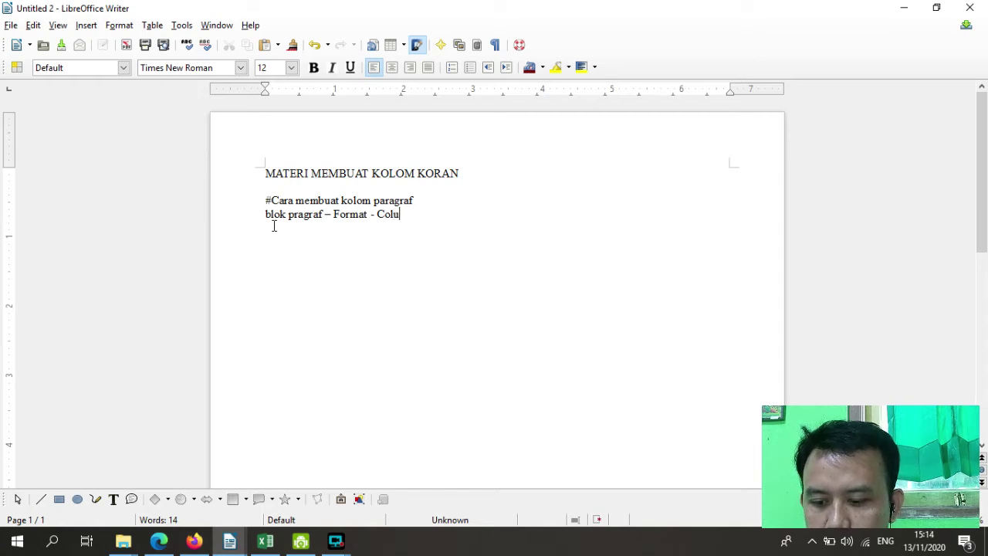
{"action": "type", "text": "mmn"}
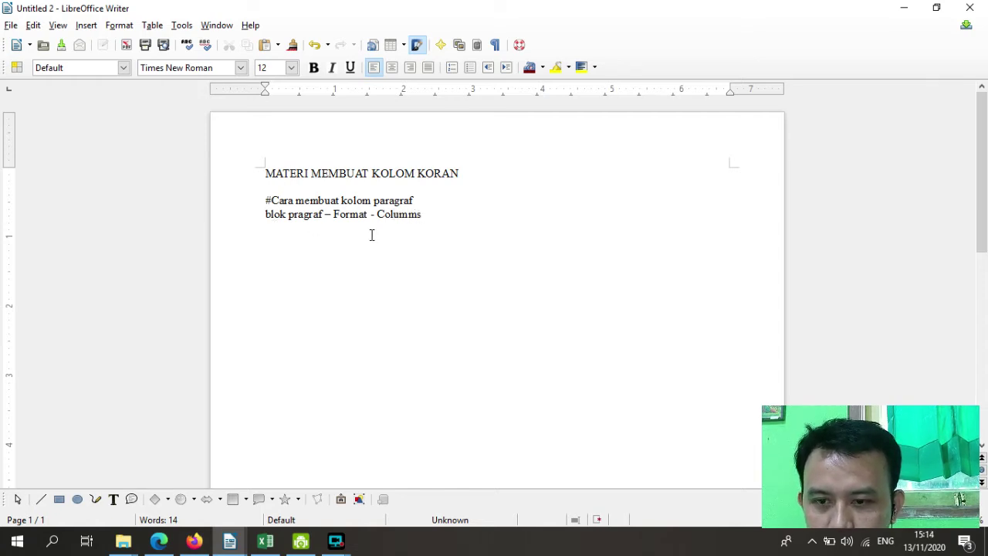
{"action": "type", "text": "s"}
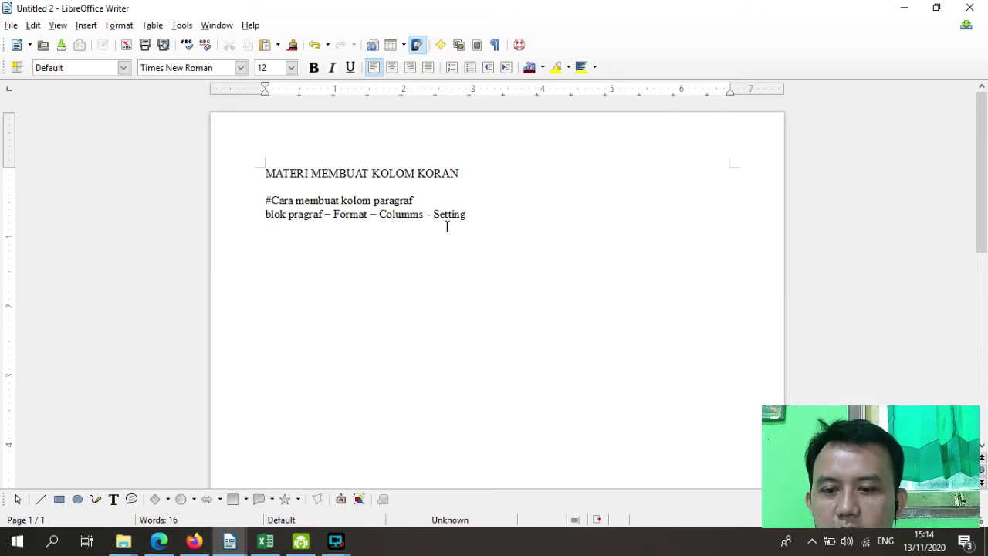
Step: Make the whole instruction line under "#Cara membuat kolom paragraf" bold
{"action": "left_click_drag", "start_coordinate": [479, 216], "coordinate": [227, 221]}
{"action": "left_click", "coordinate": [313, 68]}
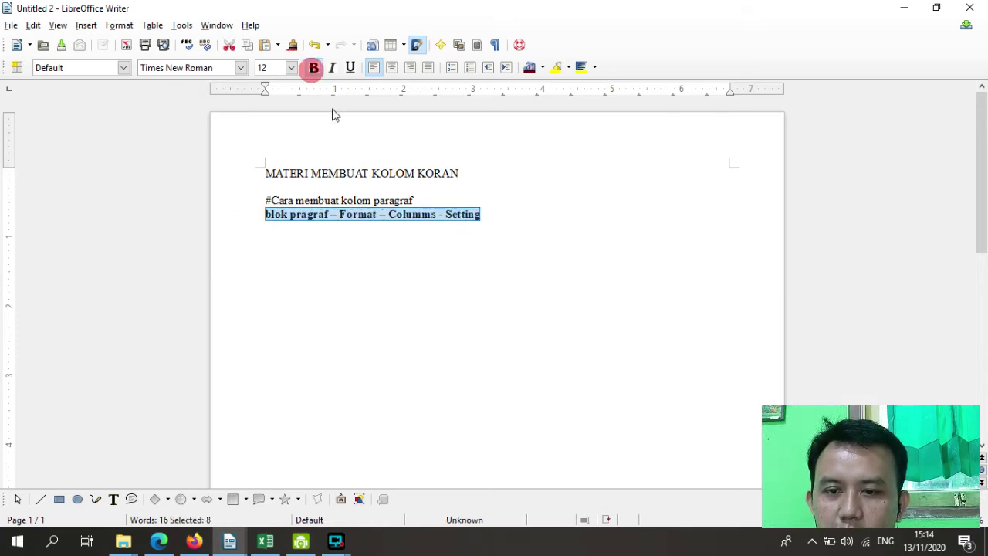
{"action": "scroll", "coordinate": [372, 240], "scroll_direction": "up", "scroll_amount": 2, "text": "ctrl"}
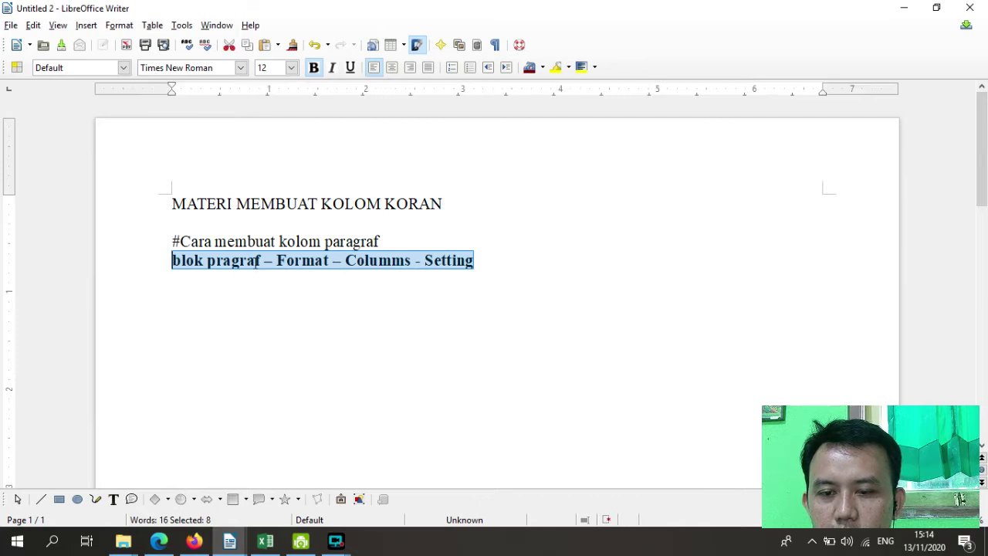
Step: Correct "pragraf" to "paragraf" in the bold instruction line and start a new paragraph below that line
{"action": "left_click", "coordinate": [218, 263]}
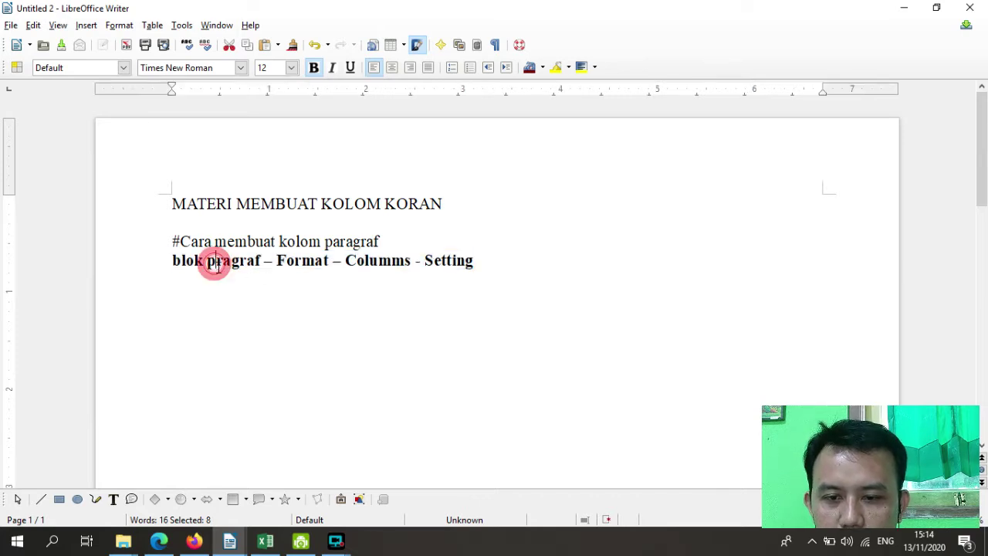
{"action": "type", "text": "a"}
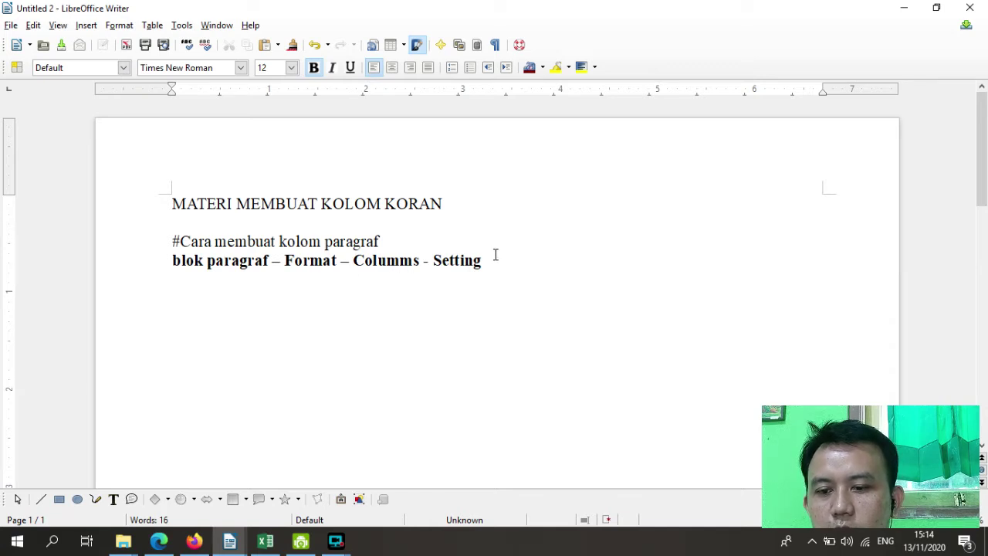
{"action": "left_click", "coordinate": [500, 278]}
{"action": "key", "text": "Return"}
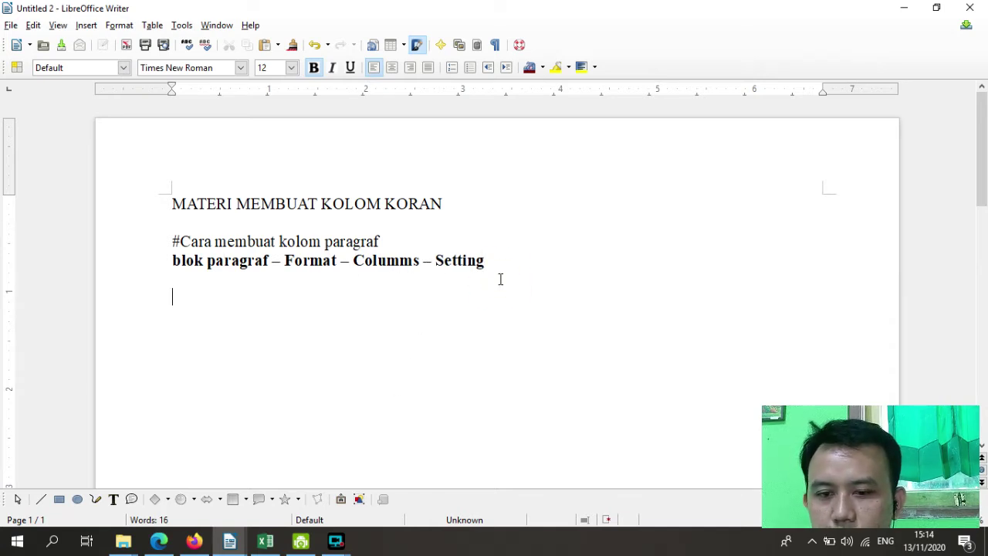
Step: Return to the article document and, in the column settings for its entire second paragraph, set the number of columns to 2
{"action": "left_click", "coordinate": [230, 542]}
{"action": "left_click", "coordinate": [407, 479]}
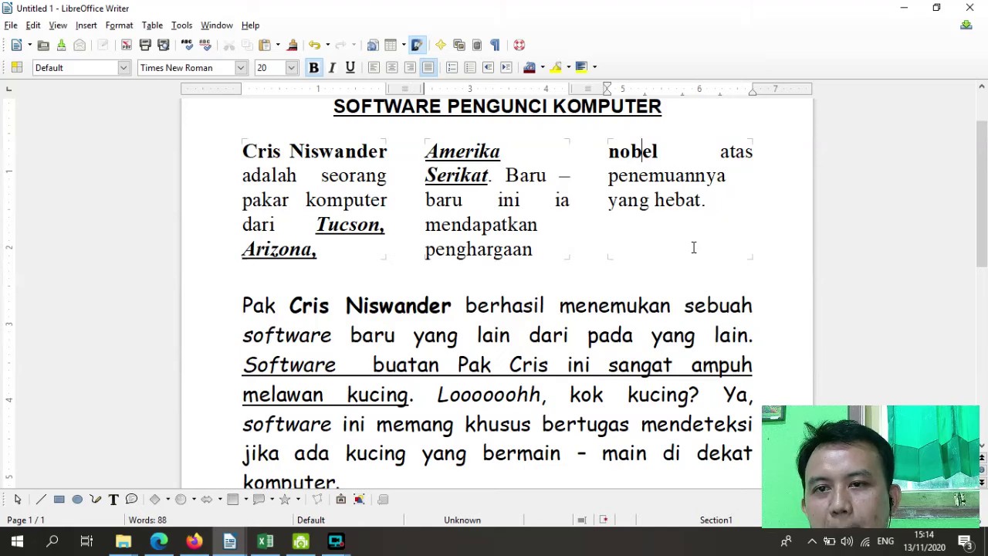
{"action": "scroll", "coordinate": [693, 247], "scroll_direction": "down", "scroll_amount": 1}
{"action": "scroll", "coordinate": [347, 417], "scroll_direction": "down", "scroll_amount": 1}
{"action": "left_click_drag", "start_coordinate": [347, 415], "coordinate": [230, 270]}
{"action": "left_click_drag", "start_coordinate": [228, 270], "coordinate": [228, 237]}
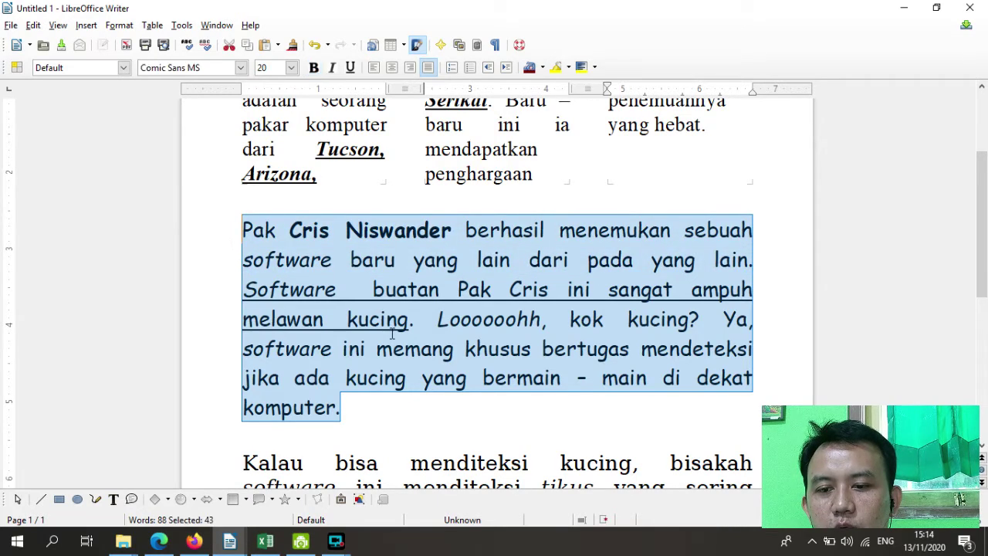
{"action": "left_click", "coordinate": [357, 412]}
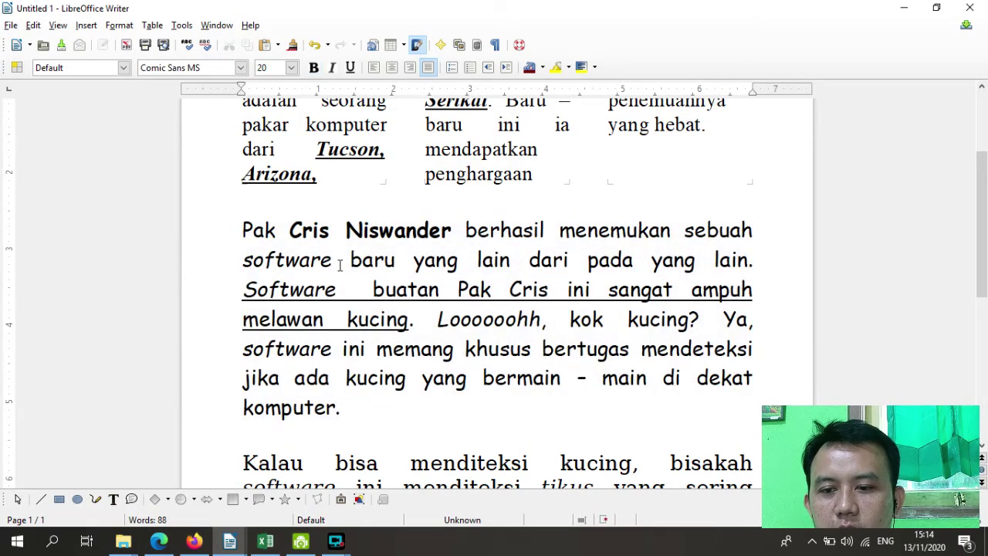
{"action": "left_click_drag", "start_coordinate": [237, 230], "coordinate": [435, 401]}
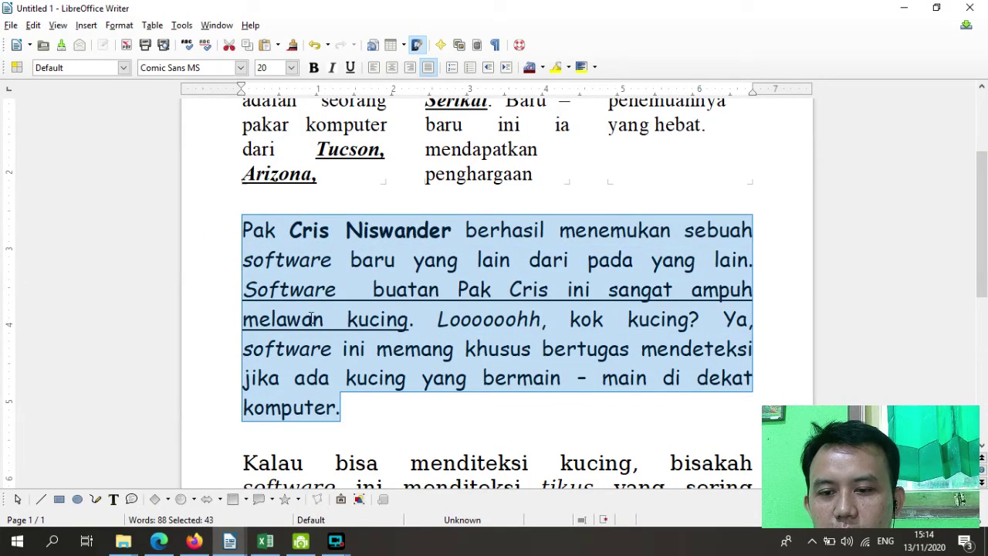
{"action": "left_click", "coordinate": [121, 28]}
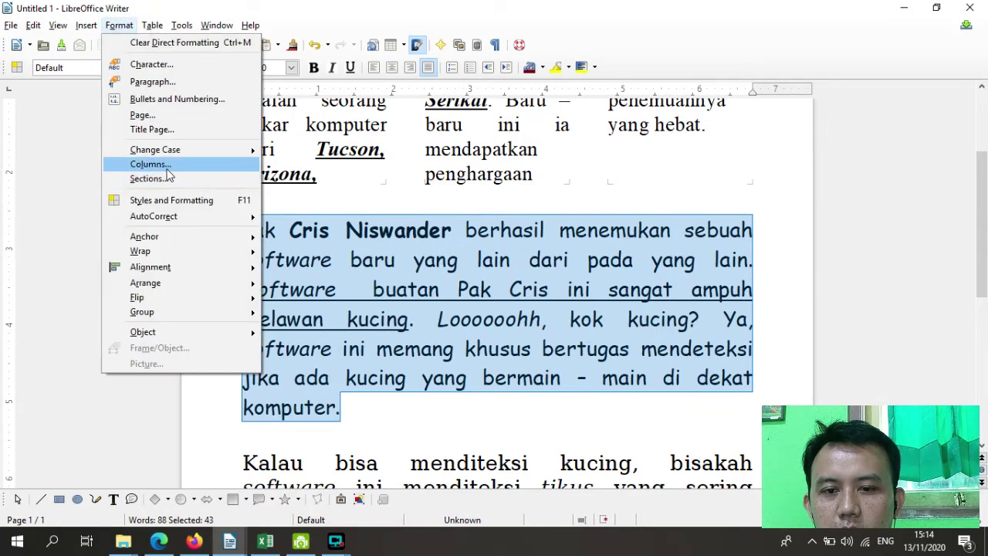
{"action": "left_click", "coordinate": [167, 166]}
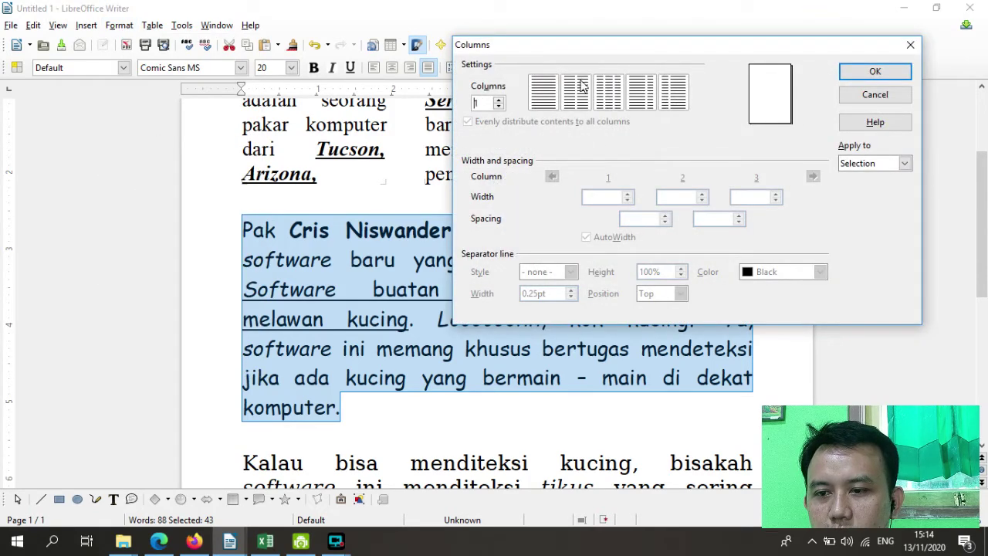
{"action": "double_click", "coordinate": [485, 101]}
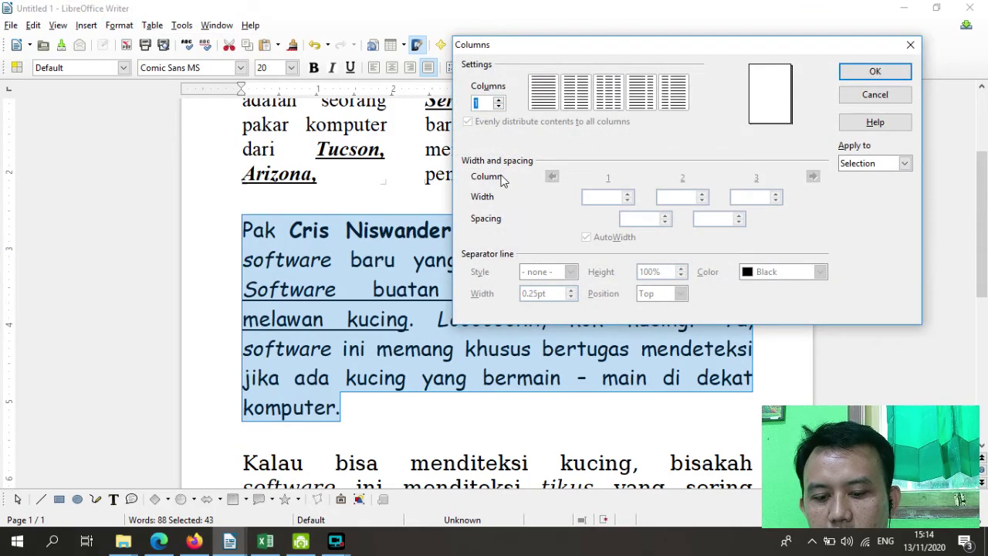
{"action": "left_click", "coordinate": [573, 225]}
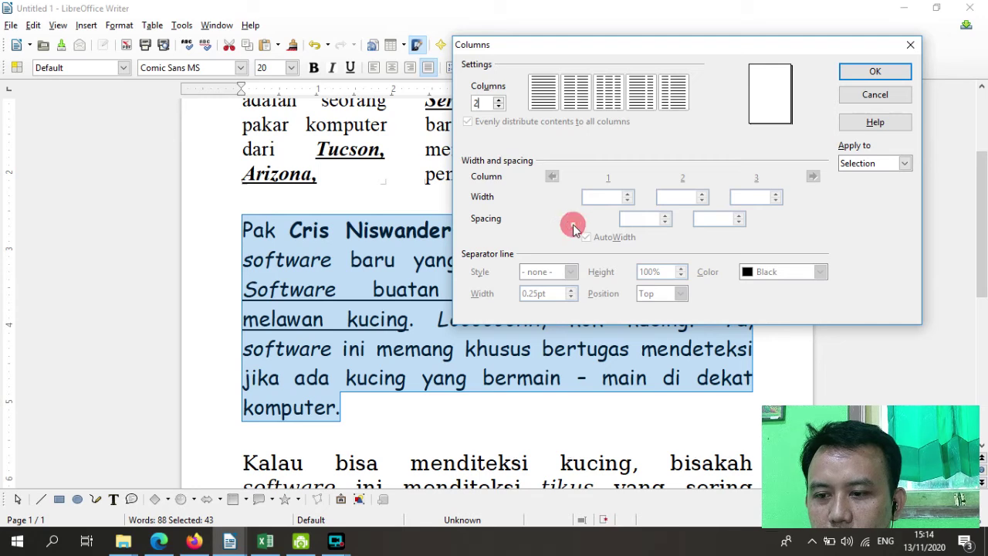
{"action": "left_click", "coordinate": [590, 137]}
{"action": "left_click", "coordinate": [495, 102]}
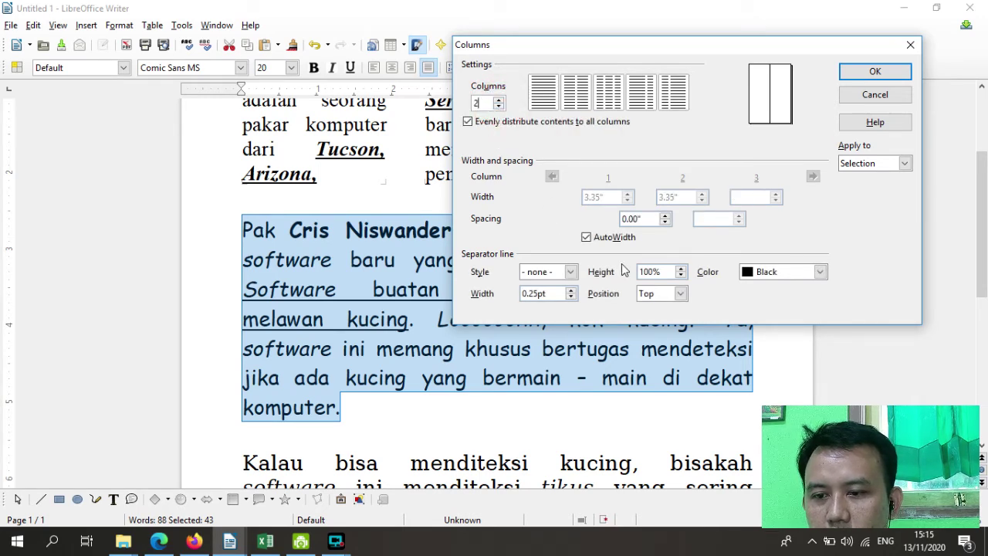
Step: Set the spacing between the two columns to 0.50" and apply the layout to the selected second paragraph
{"action": "left_click", "coordinate": [666, 216]}
{"action": "left_click", "coordinate": [666, 216]}
{"action": "left_click", "coordinate": [665, 217]}
{"action": "left_click", "coordinate": [666, 216]}
{"action": "left_click", "coordinate": [666, 216]}
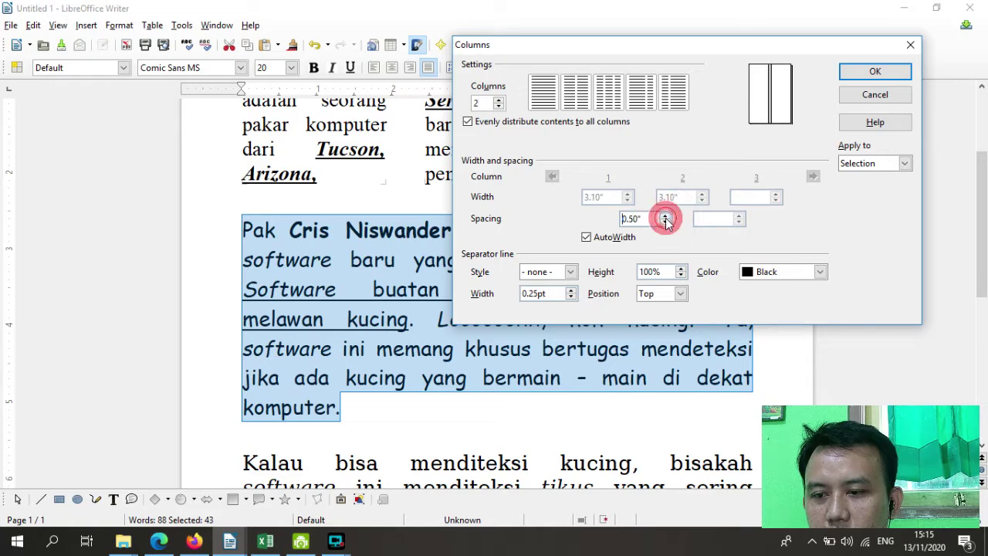
{"action": "left_click", "coordinate": [879, 71]}
Step: Examine the first paragraph's three-column layout and the second paragraph's two-column layout by selecting text within their columns
{"action": "left_click", "coordinate": [511, 239]}
{"action": "scroll", "coordinate": [512, 238], "scroll_direction": "down", "scroll_amount": 1}
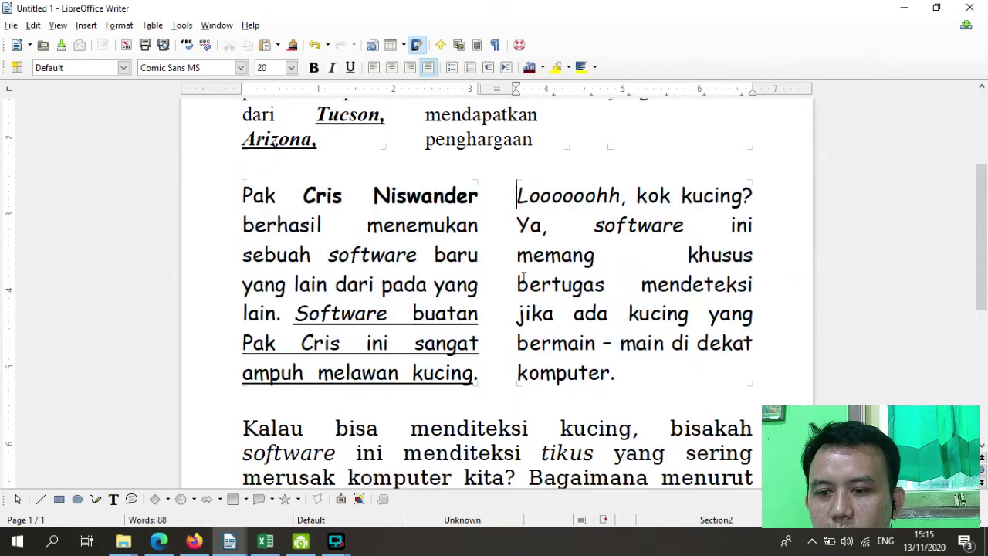
{"action": "scroll", "coordinate": [517, 278], "scroll_direction": "up", "scroll_amount": 3}
{"action": "scroll", "coordinate": [509, 286], "scroll_direction": "down", "scroll_amount": 1, "text": "ctrl"}
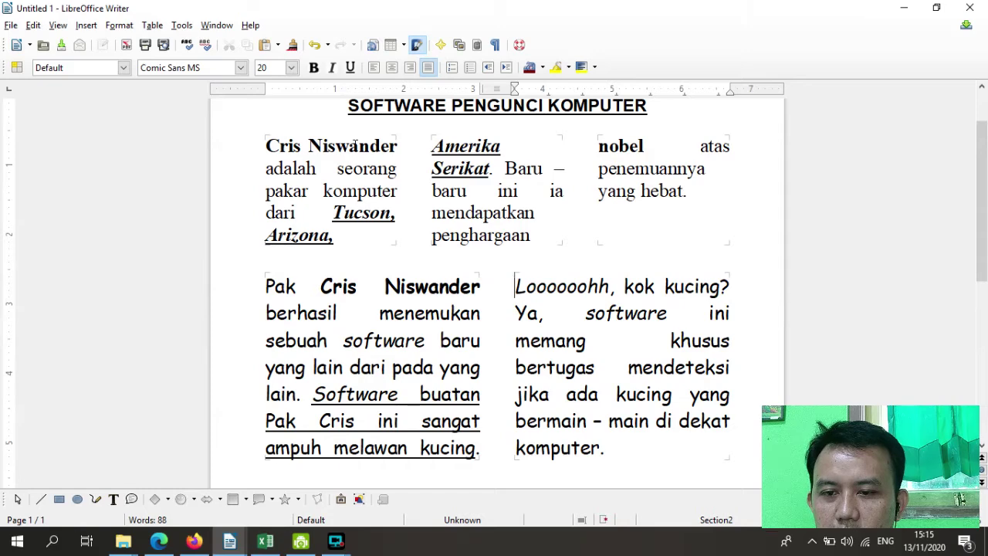
{"action": "left_click_drag", "start_coordinate": [355, 144], "coordinate": [355, 212]}
{"action": "left_click_drag", "start_coordinate": [394, 292], "coordinate": [383, 420]}
{"action": "left_click_drag", "start_coordinate": [616, 287], "coordinate": [609, 420]}
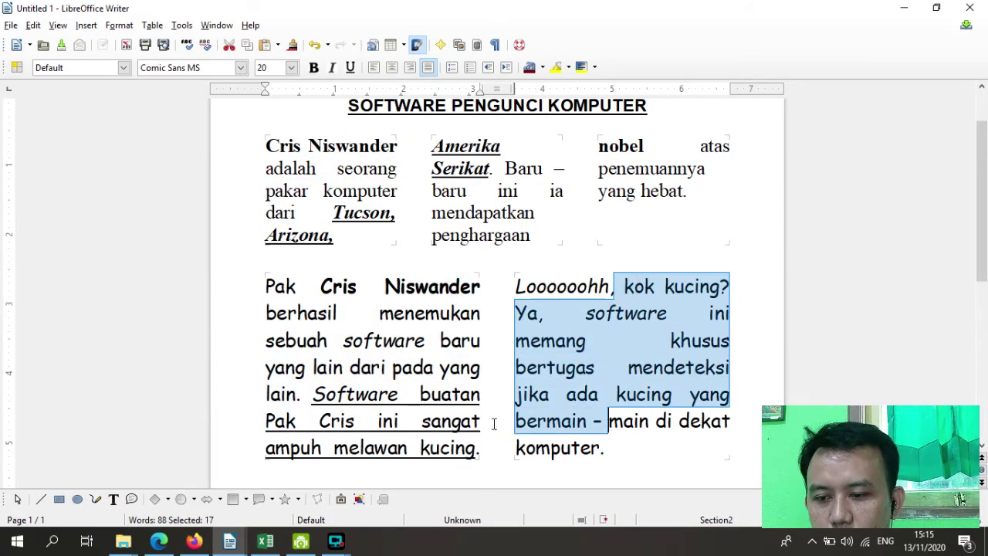
{"action": "scroll", "coordinate": [530, 425], "scroll_direction": "down", "scroll_amount": 3}
{"action": "left_click_drag", "start_coordinate": [267, 354], "coordinate": [471, 439]}
{"action": "left_click", "coordinate": [119, 24]}
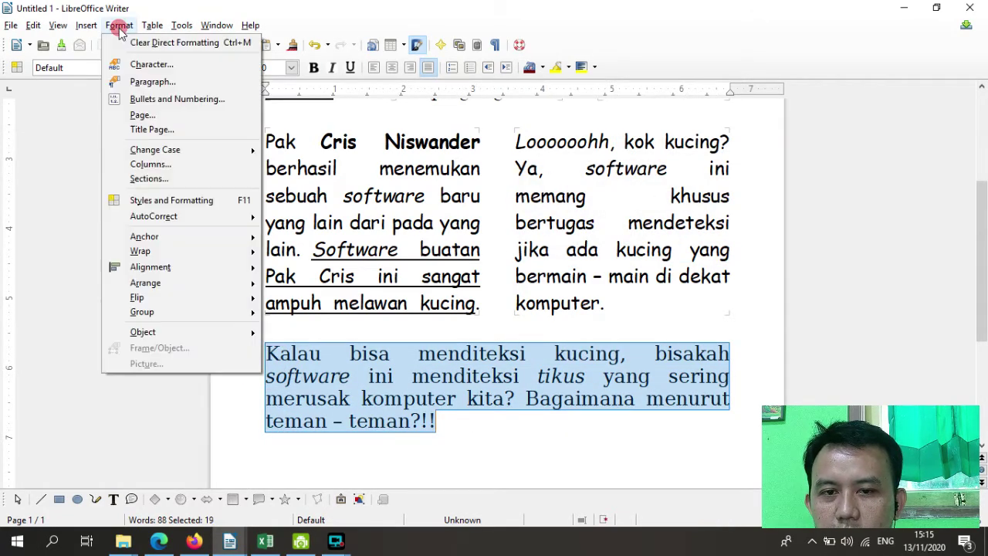
{"action": "left_click", "coordinate": [163, 165]}
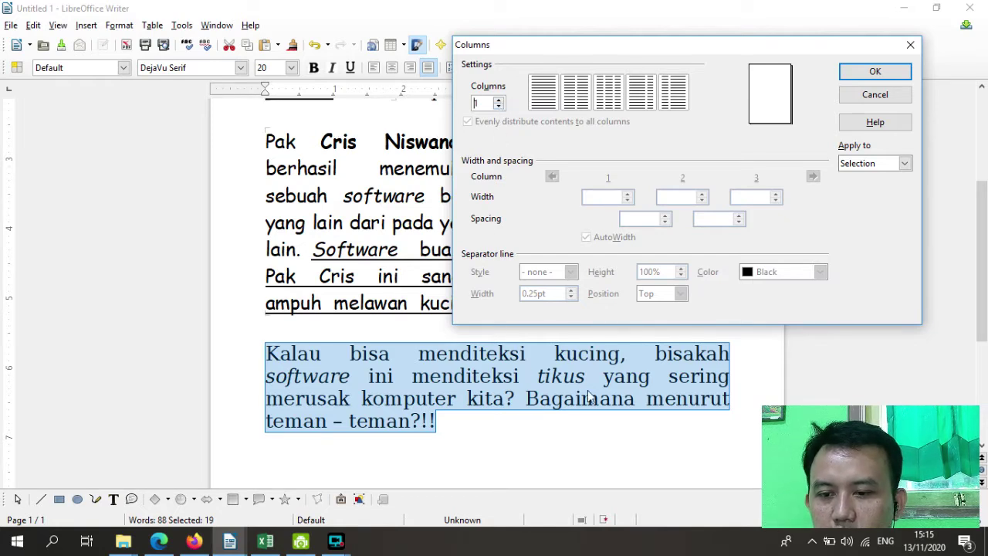
{"action": "left_click", "coordinate": [909, 47]}
Step: Compare the layouts of the article's three paragraphs by selecting text in the single-column, two-column and three-column parts
{"action": "left_click", "coordinate": [302, 376]}
{"action": "mouse_move", "coordinate": [263, 356]}
{"action": "left_mouse_down"}
{"action": "mouse_move", "coordinate": [499, 440]}
{"action": "mouse_move", "coordinate": [260, 355]}
{"action": "left_mouse_up"}
{"action": "left_click", "coordinate": [461, 427]}
{"action": "scroll", "coordinate": [260, 355], "scroll_direction": "up", "scroll_amount": 3}
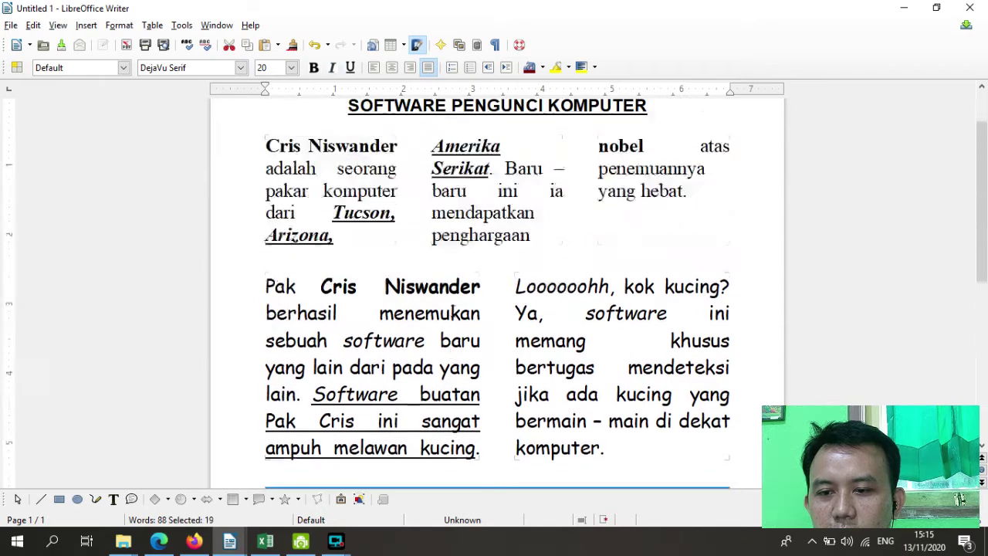
{"action": "scroll", "coordinate": [452, 313], "scroll_direction": "down", "scroll_amount": 1}
{"action": "scroll", "coordinate": [509, 439], "scroll_direction": "down", "scroll_amount": 1}
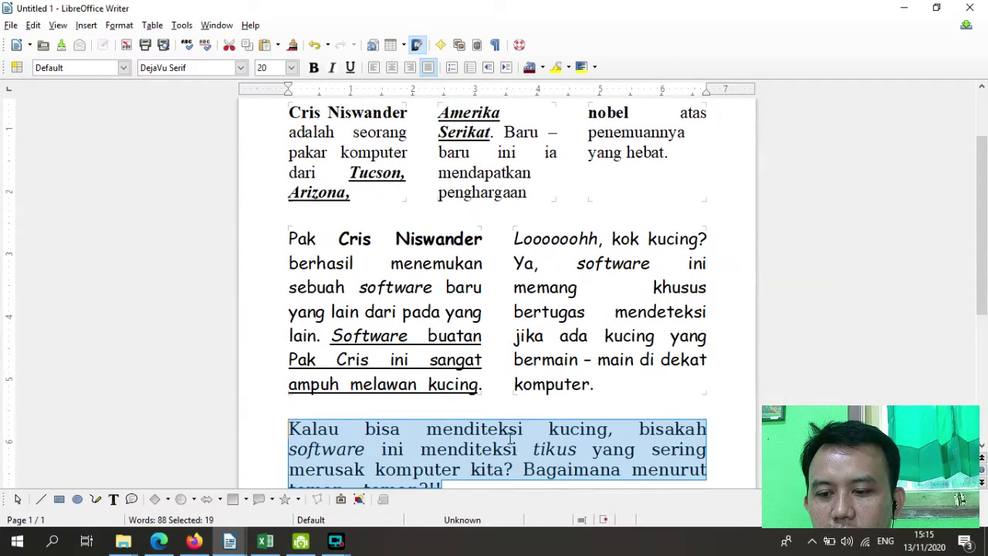
{"action": "scroll", "coordinate": [498, 448], "scroll_direction": "down", "scroll_amount": 1}
{"action": "left_click", "coordinate": [448, 422]}
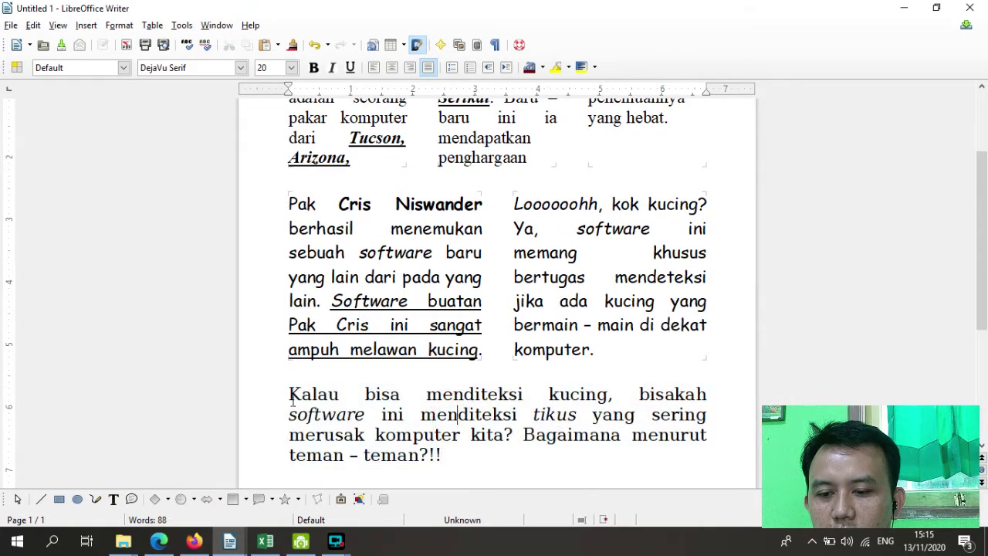
{"action": "left_click_drag", "start_coordinate": [290, 394], "coordinate": [438, 456]}
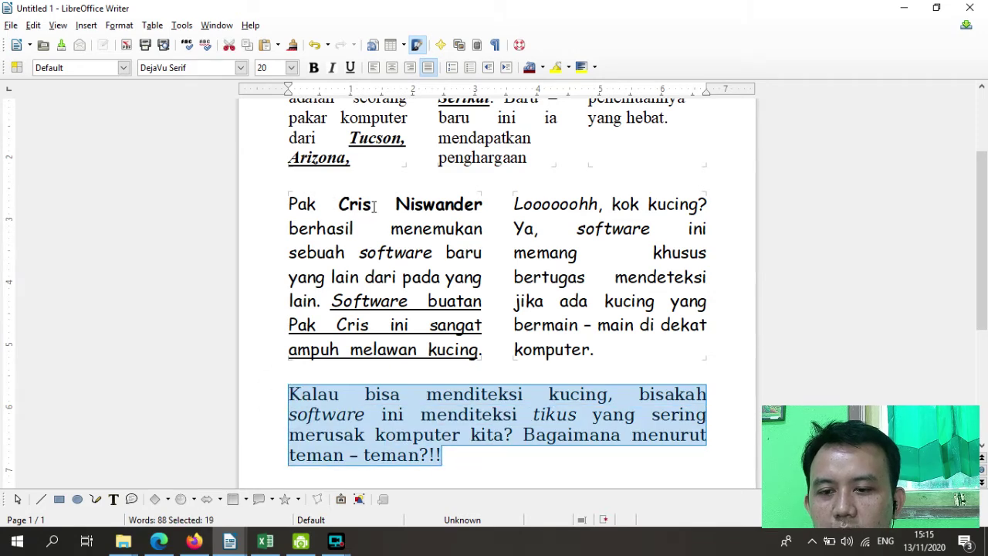
{"action": "left_click_drag", "start_coordinate": [374, 207], "coordinate": [385, 366]}
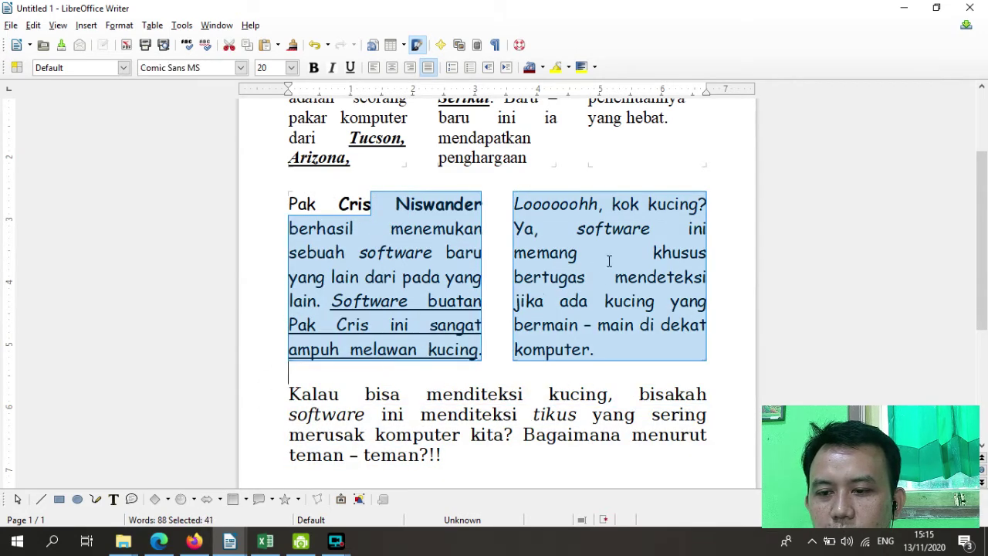
{"action": "left_click", "coordinate": [587, 259]}
{"action": "scroll", "coordinate": [442, 249], "scroll_direction": "up", "scroll_amount": 2}
{"action": "left_click_drag", "start_coordinate": [356, 144], "coordinate": [667, 439]}
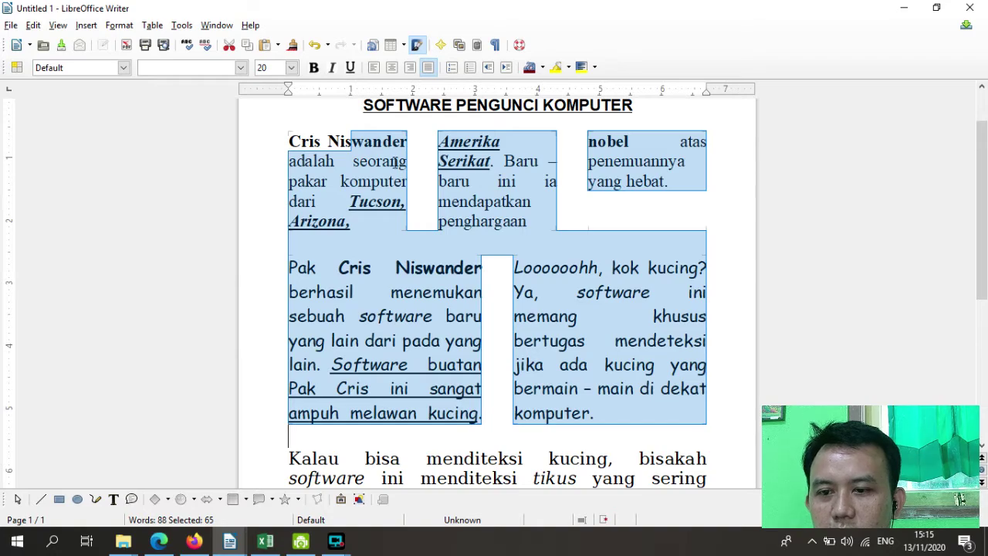
{"action": "scroll", "coordinate": [566, 204], "scroll_direction": "down", "scroll_amount": 2}
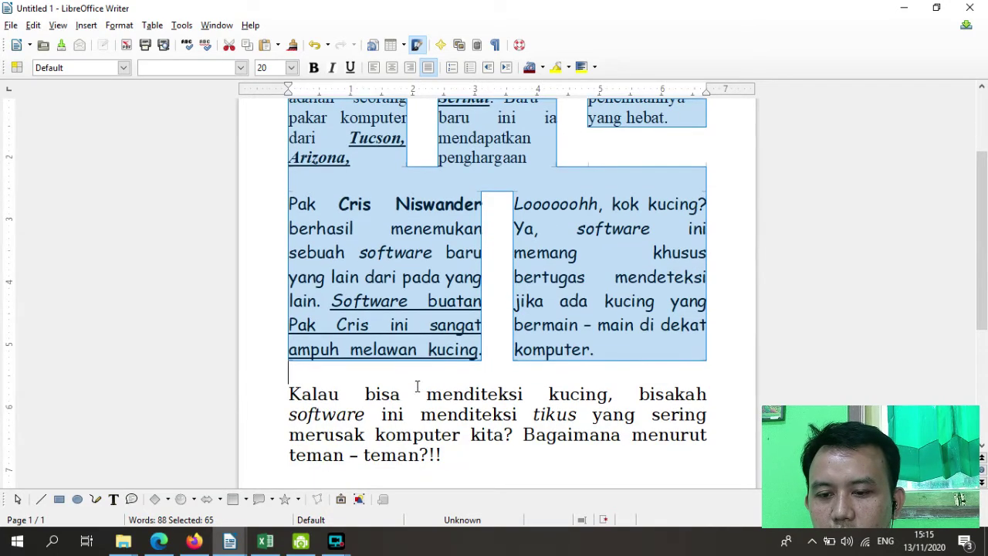
{"action": "scroll", "coordinate": [566, 204], "scroll_direction": "up", "scroll_amount": 3}
Step: Switch to the textbook PDF in Microsoft Edge and review the column instructions up to the section "Mengatur Lebar Kolom"
{"action": "left_click", "coordinate": [159, 540]}
{"action": "scroll", "coordinate": [348, 276], "scroll_direction": "down", "scroll_amount": 10}
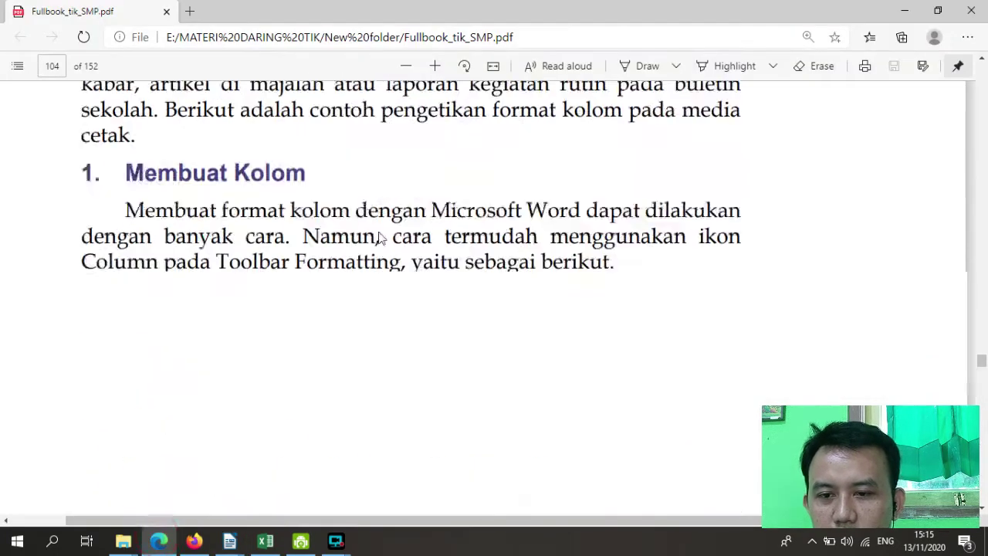
{"action": "scroll", "coordinate": [348, 281], "scroll_direction": "down", "scroll_amount": 8}
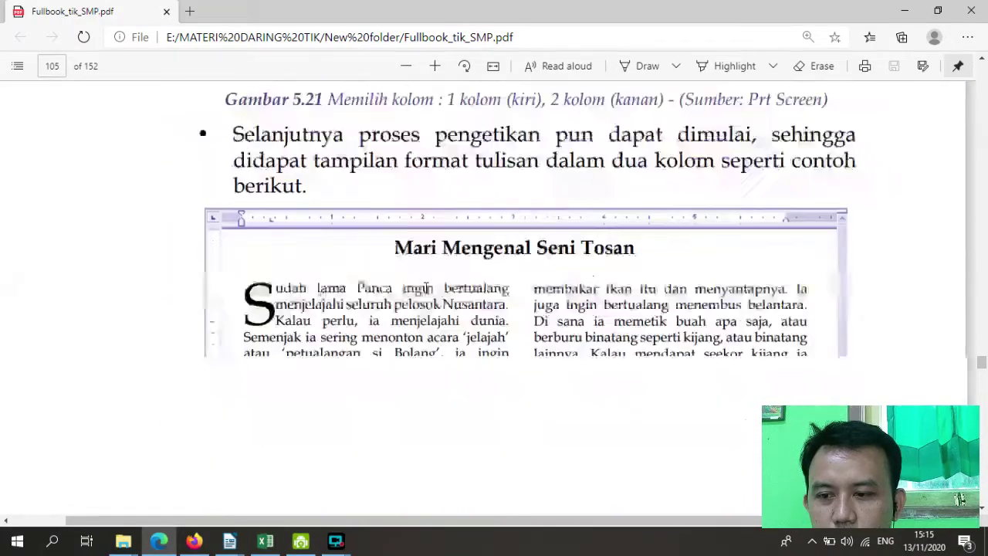
{"action": "scroll", "coordinate": [318, 283], "scroll_direction": "down", "scroll_amount": 1}
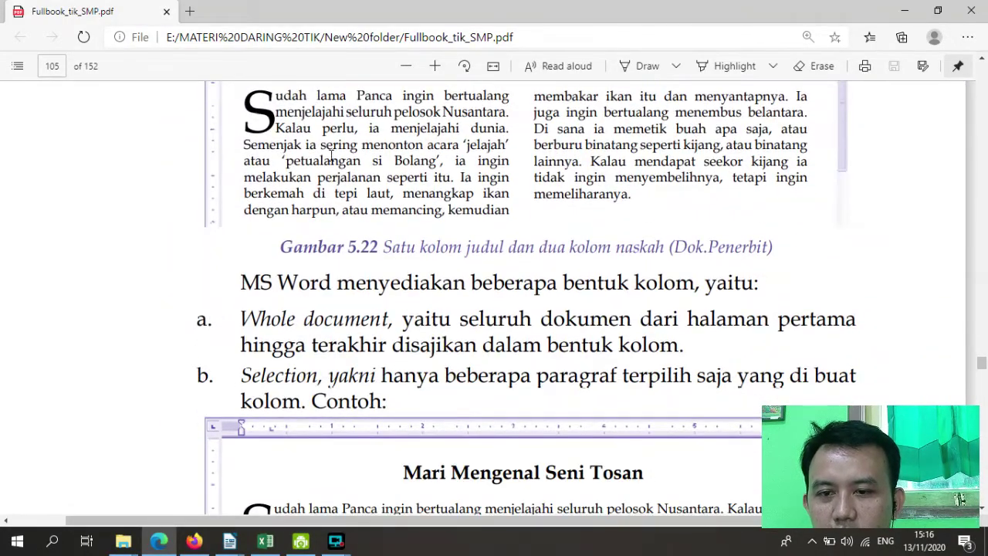
{"action": "scroll", "coordinate": [384, 168], "scroll_direction": "up", "scroll_amount": 2}
{"action": "scroll", "coordinate": [394, 185], "scroll_direction": "down", "scroll_amount": 6}
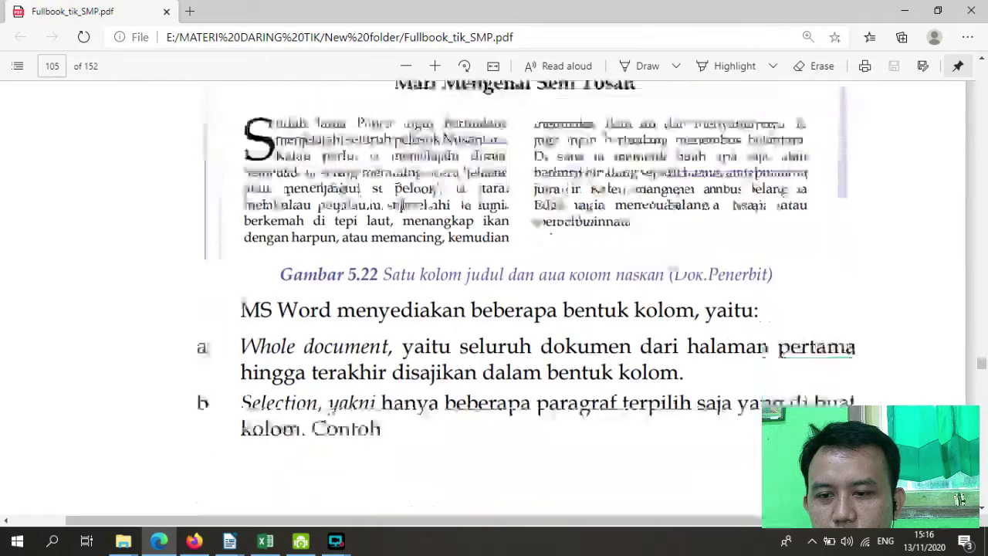
{"action": "scroll", "coordinate": [399, 197], "scroll_direction": "down", "scroll_amount": 12}
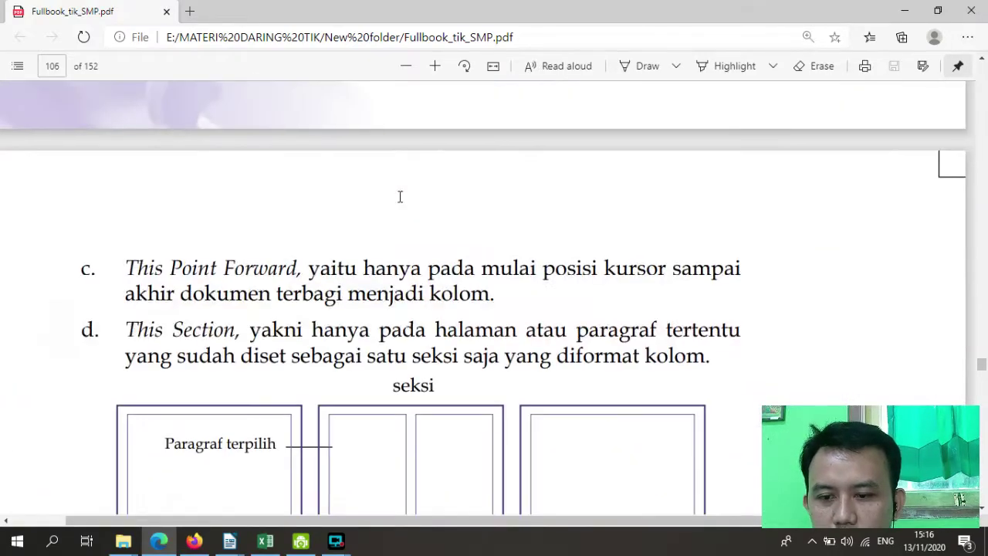
{"action": "scroll", "coordinate": [318, 229], "scroll_direction": "down", "scroll_amount": 15}
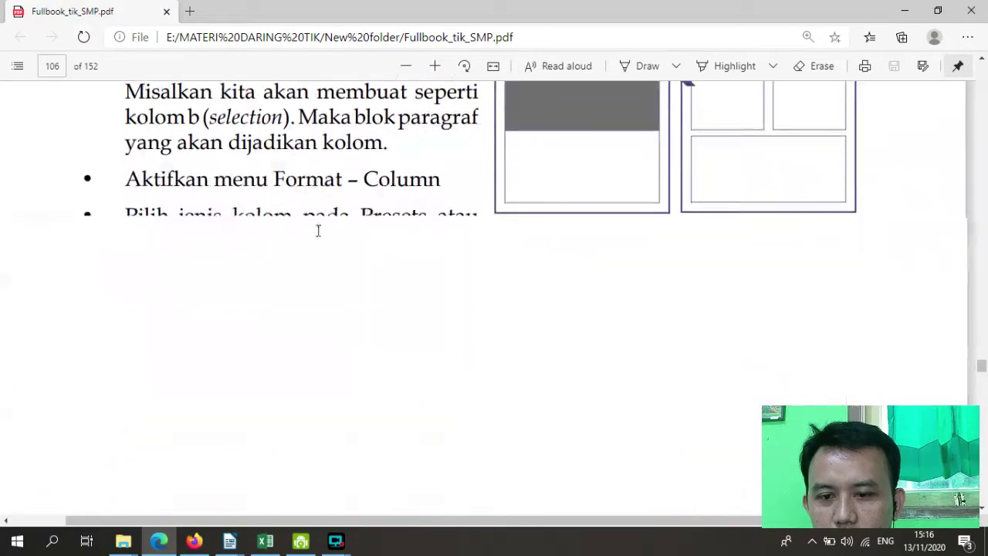
{"action": "scroll", "coordinate": [317, 229], "scroll_direction": "down", "scroll_amount": 12}
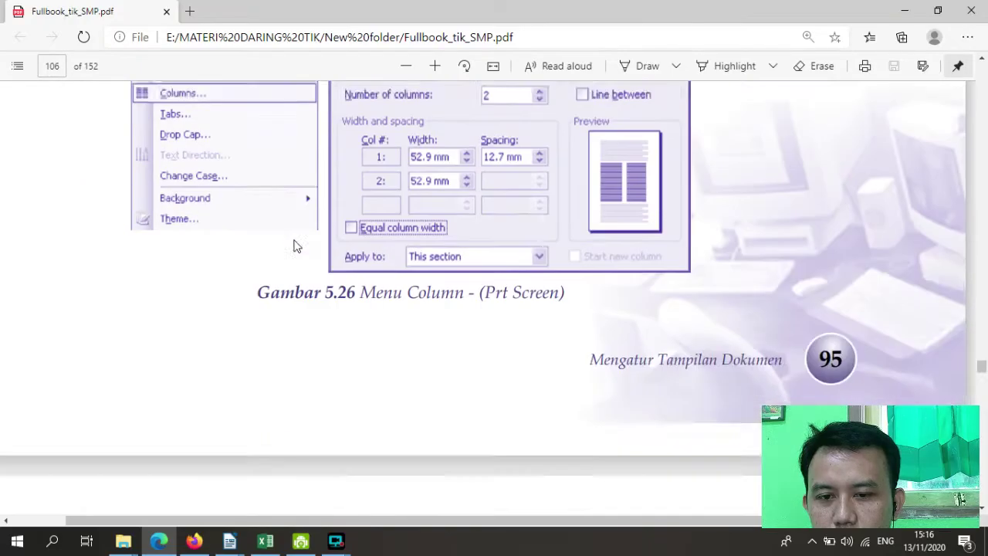
{"action": "scroll", "coordinate": [351, 249], "scroll_direction": "down", "scroll_amount": 5}
{"action": "scroll", "coordinate": [352, 249], "scroll_direction": "up", "scroll_amount": 5}
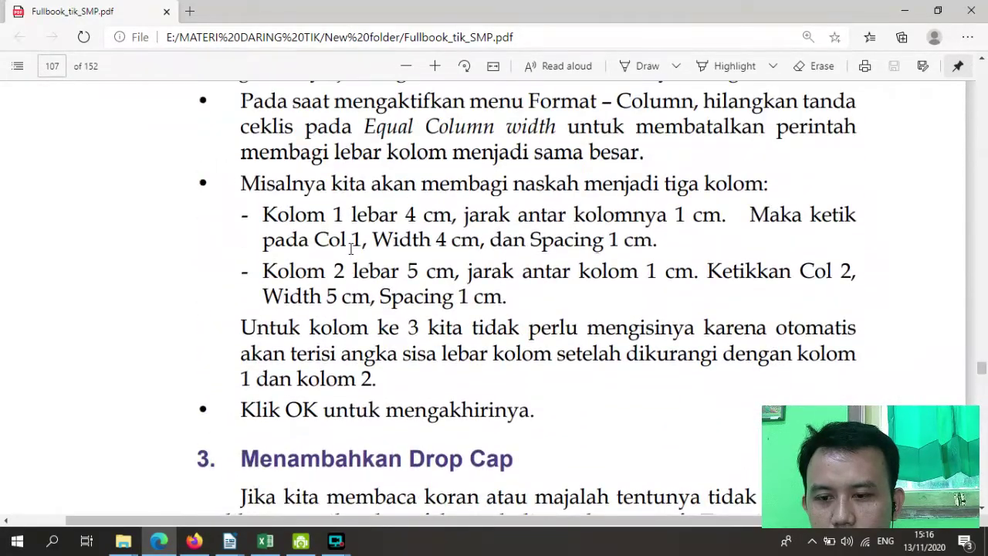
{"action": "scroll", "coordinate": [352, 248], "scroll_direction": "down", "scroll_amount": 2}
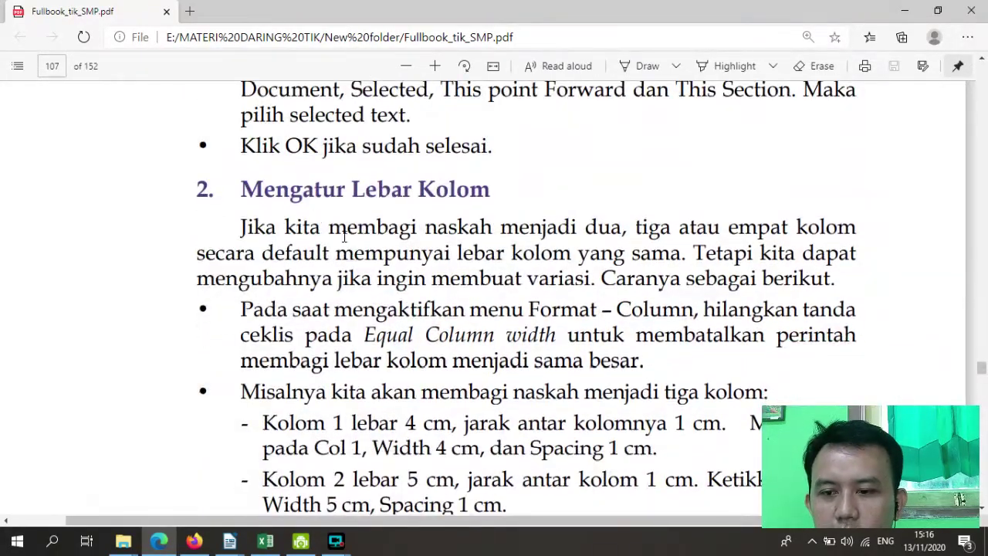
{"action": "left_click_drag", "start_coordinate": [241, 194], "coordinate": [492, 229]}
{"action": "left_click", "coordinate": [512, 203]}
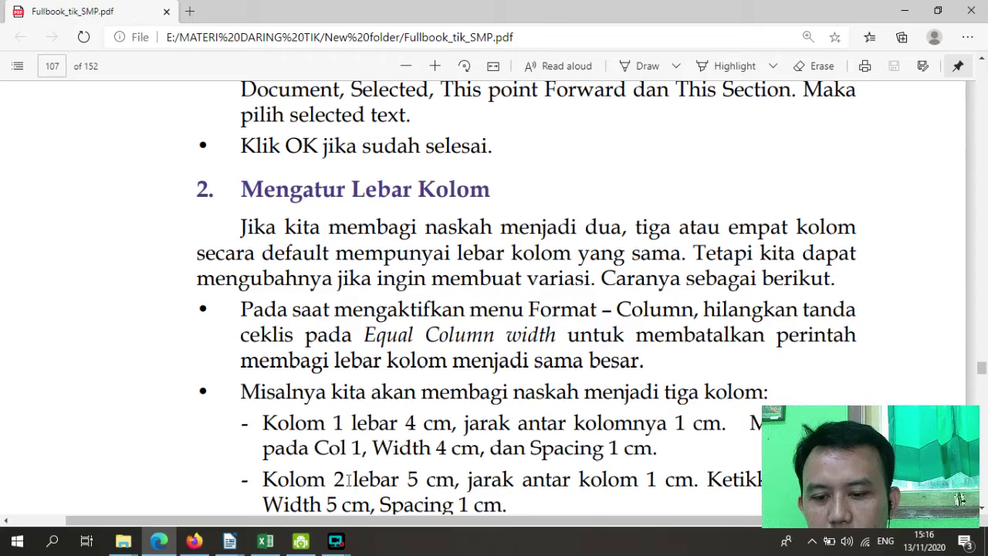
Step: Examine the textbook's three-column example for column width and spacing, continuing to the section "Menambahkan Drop Cap"
{"action": "mouse_move", "coordinate": [274, 546]}
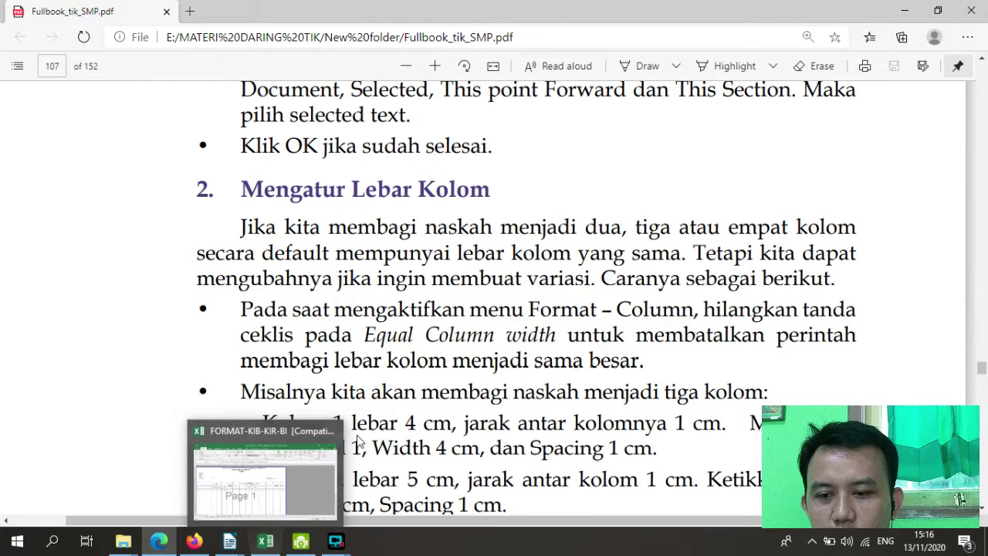
{"action": "scroll", "coordinate": [495, 227], "scroll_direction": "down", "scroll_amount": 3}
{"action": "left_click_drag", "start_coordinate": [331, 217], "coordinate": [515, 217]}
{"action": "left_click", "coordinate": [502, 267]}
{"action": "left_click_drag", "start_coordinate": [391, 216], "coordinate": [461, 219]}
{"action": "left_click", "coordinate": [397, 214]}
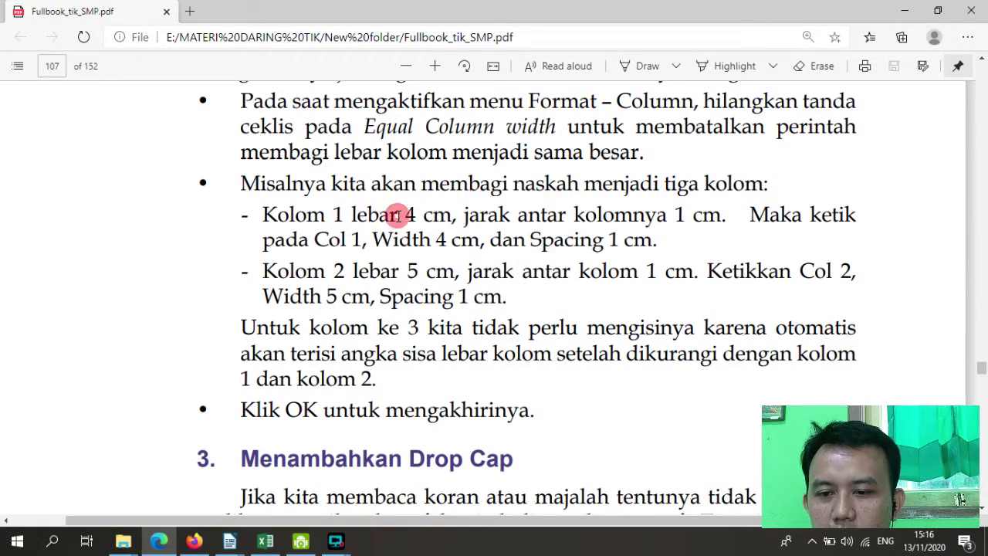
{"action": "double_click", "coordinate": [392, 215]}
{"action": "left_click", "coordinate": [667, 217]}
{"action": "left_click_drag", "start_coordinate": [667, 217], "coordinate": [723, 216]}
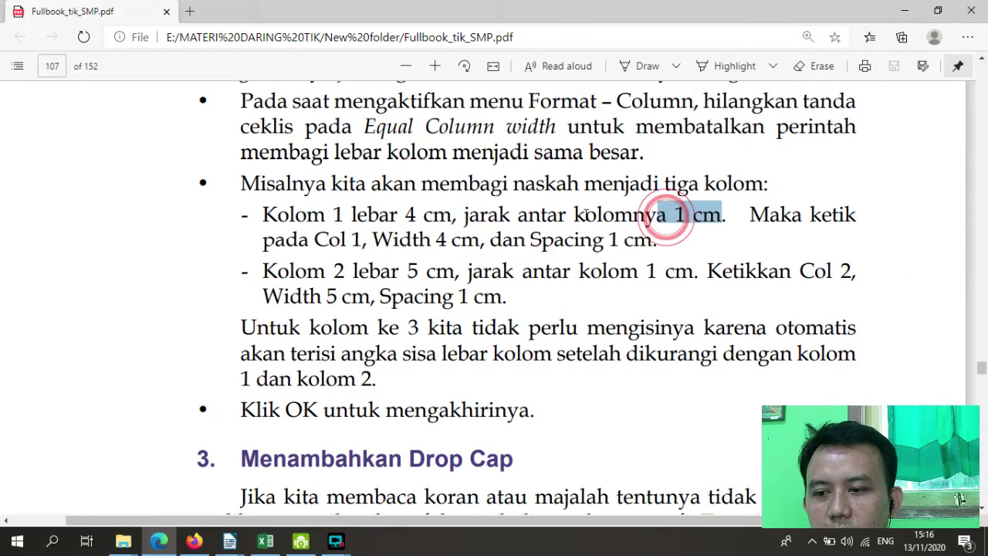
{"action": "scroll", "coordinate": [578, 221], "scroll_direction": "down", "scroll_amount": 3}
{"action": "scroll", "coordinate": [431, 337], "scroll_direction": "down", "scroll_amount": 2}
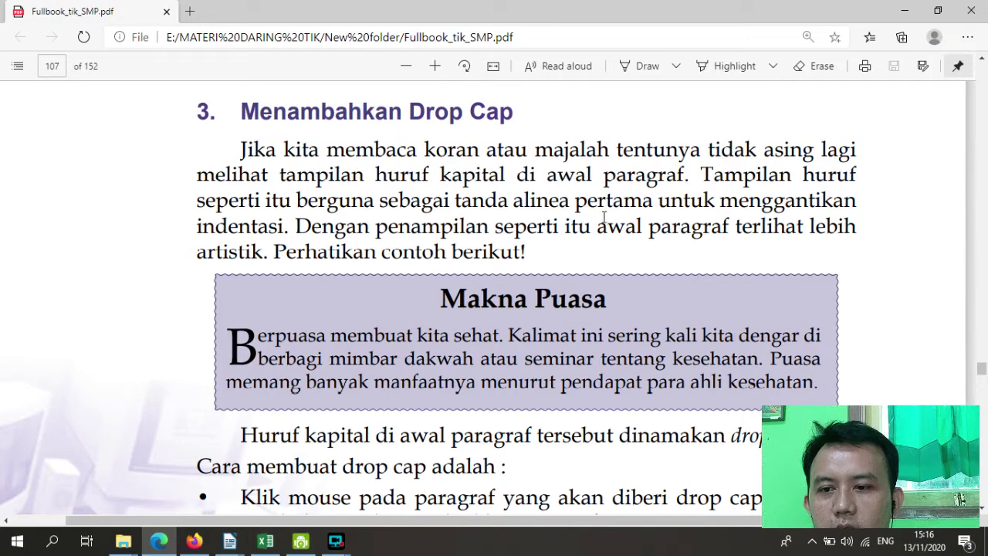
Step: Switch to the article document in LibreOffice Writer and review its title and the column layouts of its paragraphs
{"action": "mouse_move", "coordinate": [230, 540]}
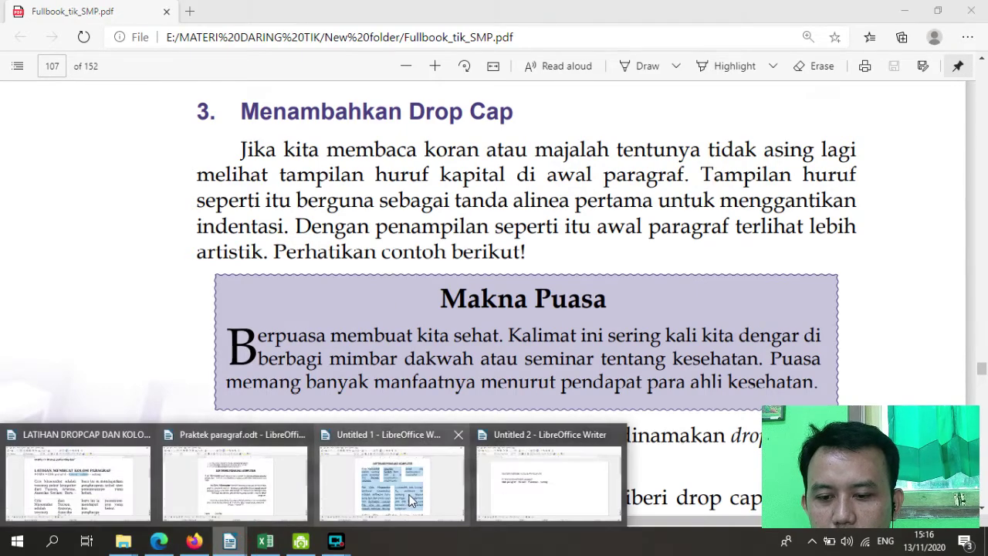
{"action": "left_click", "coordinate": [410, 498]}
{"action": "left_click", "coordinate": [682, 224]}
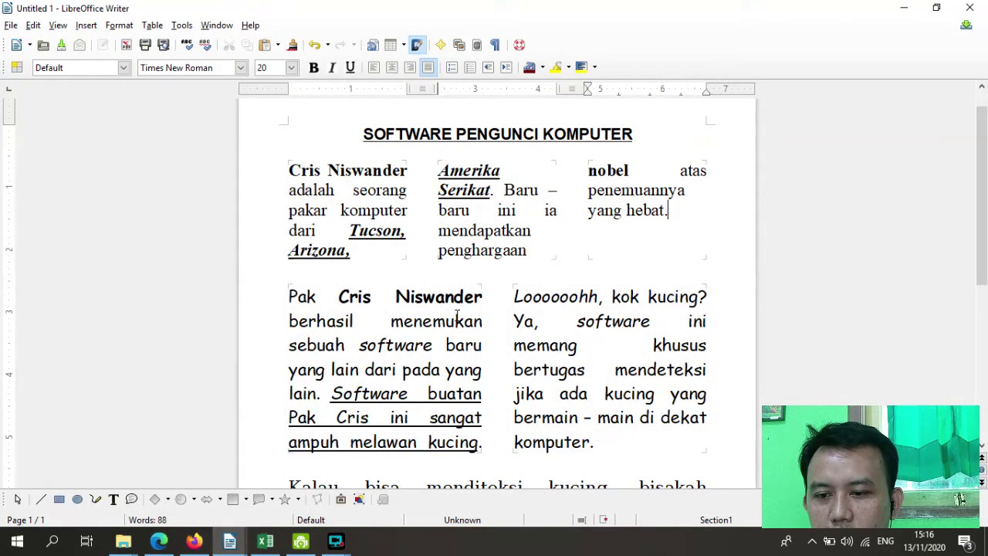
{"action": "left_click_drag", "start_coordinate": [358, 132], "coordinate": [640, 133]}
{"action": "scroll", "coordinate": [568, 309], "scroll_direction": "down", "scroll_amount": 1}
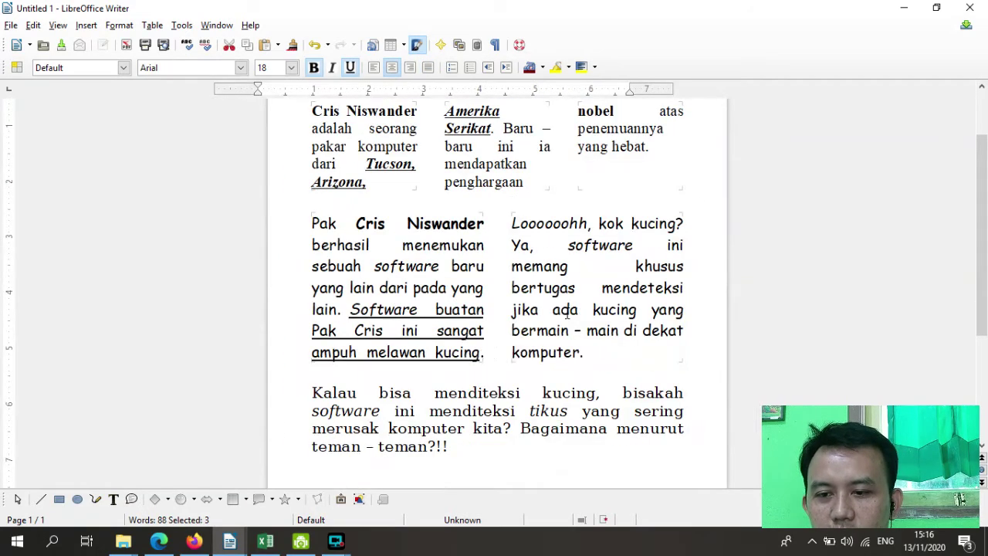
{"action": "left_click", "coordinate": [335, 542]}
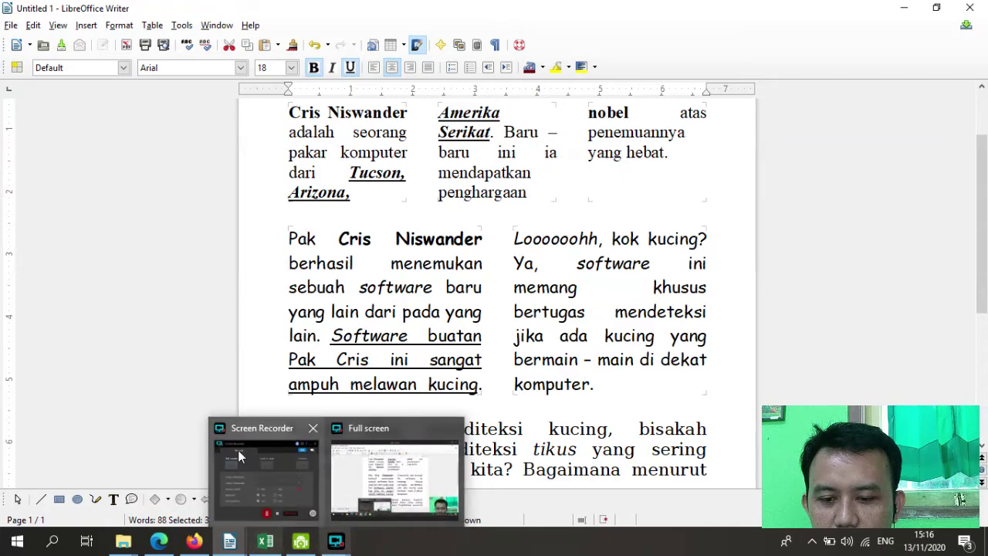
Step: Switch to the column notes document and review the line "#Cara membuat kolom paragraf", leaving the cursor on the empty line below the instructions
{"action": "mouse_move", "coordinate": [230, 540]}
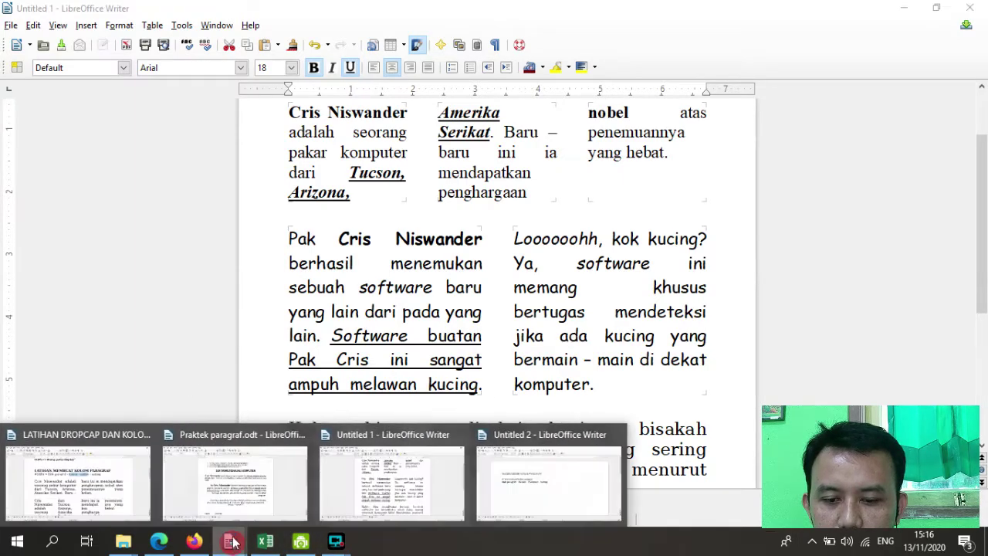
{"action": "left_click", "coordinate": [562, 500]}
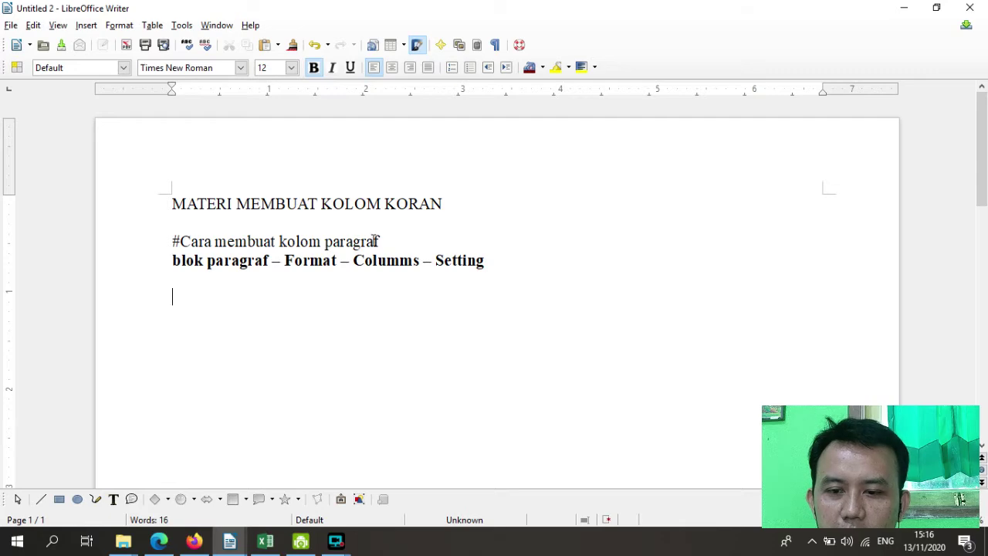
{"action": "left_click_drag", "start_coordinate": [390, 242], "coordinate": [171, 242]}
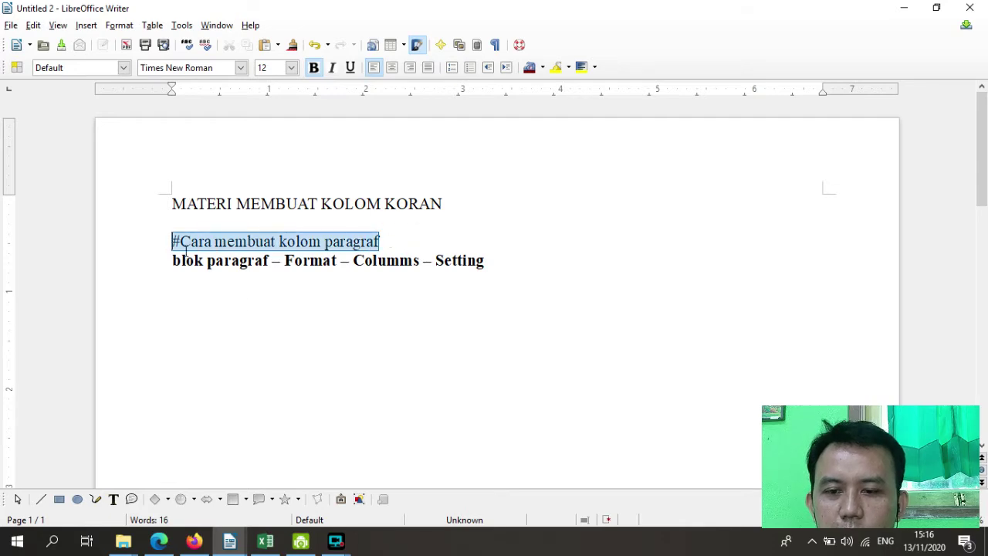
{"action": "left_click", "coordinate": [215, 309]}
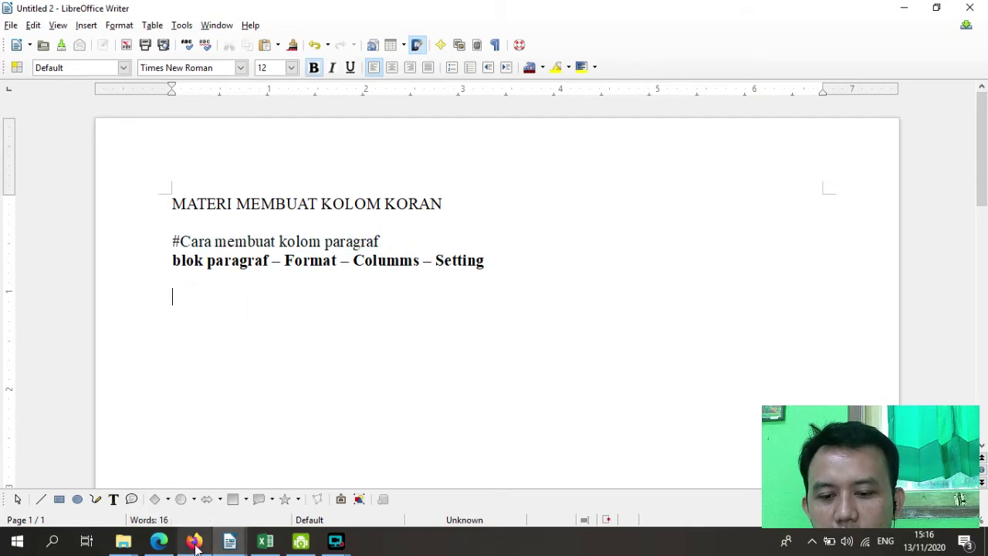
Step: Switch to Firefox and examine the enlarged initial letter in the "Artis dan Narkoba" newspaper article image
{"action": "left_click", "coordinate": [195, 545]}
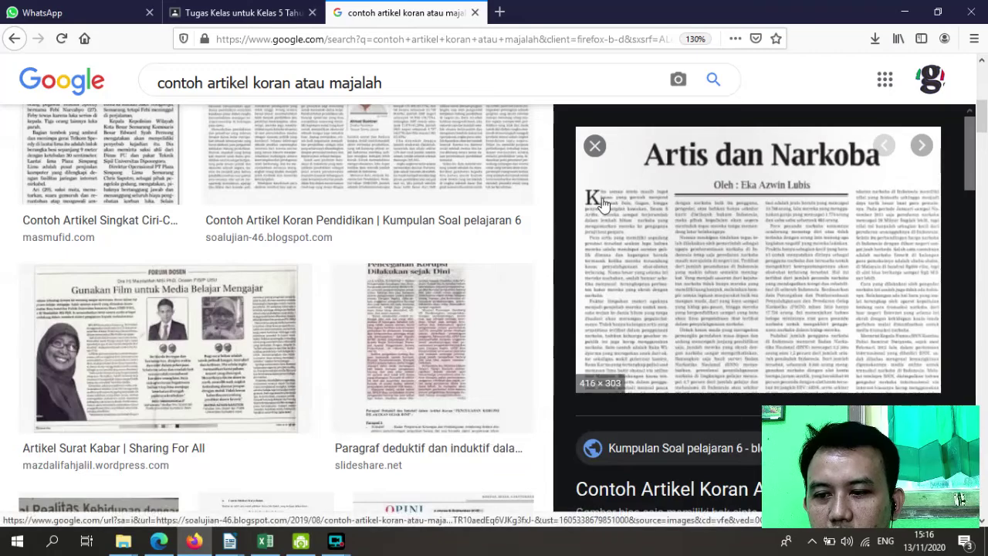
{"action": "key", "text": "ctrl+plus"}
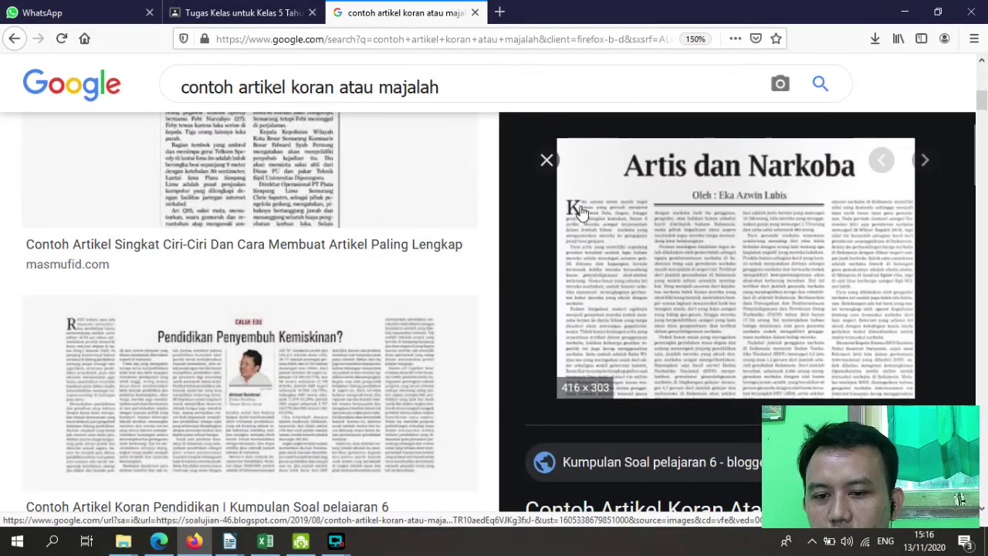
{"action": "key", "text": "ctrl+minus"}
{"action": "key", "text": "ctrl+minus"}
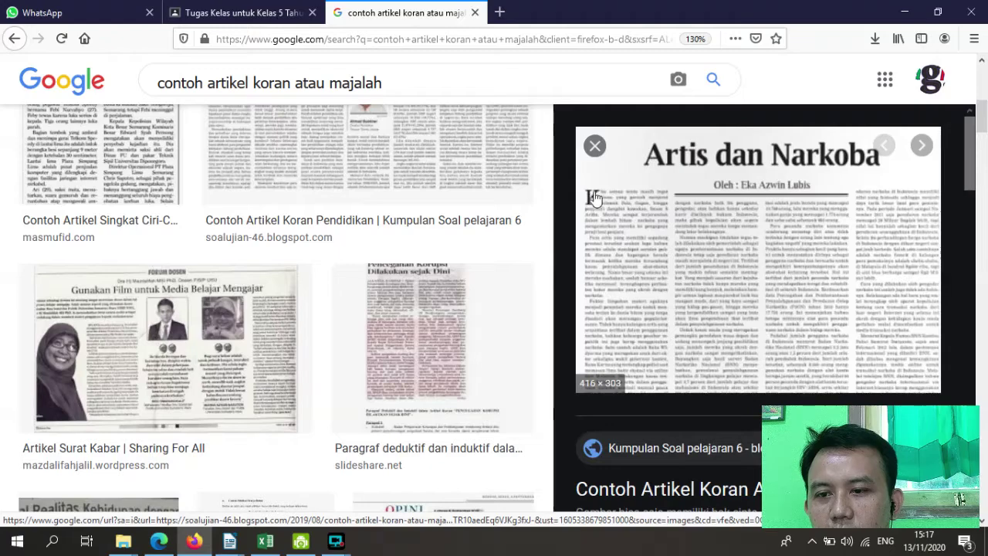
{"action": "left_click", "coordinate": [903, 12]}
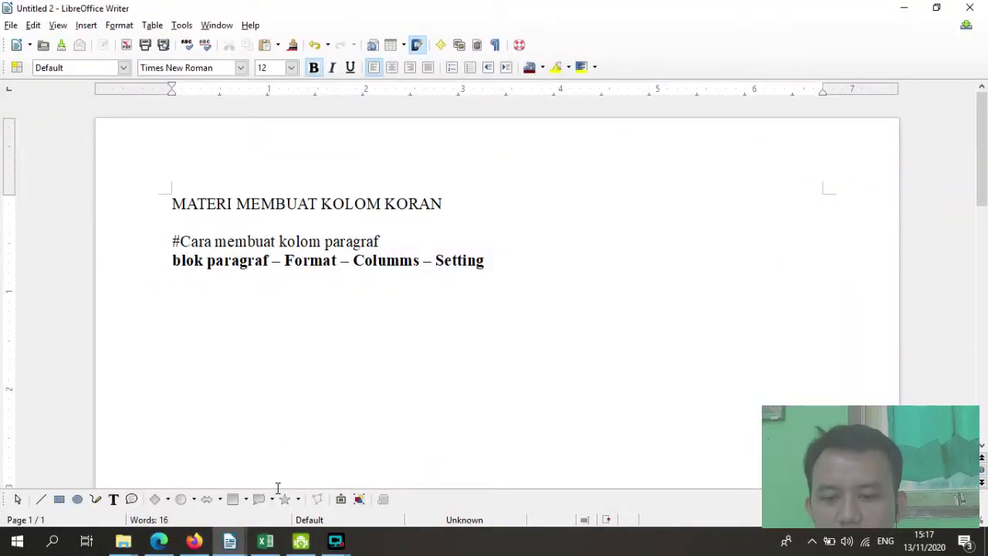
{"action": "left_click", "coordinate": [194, 540]}
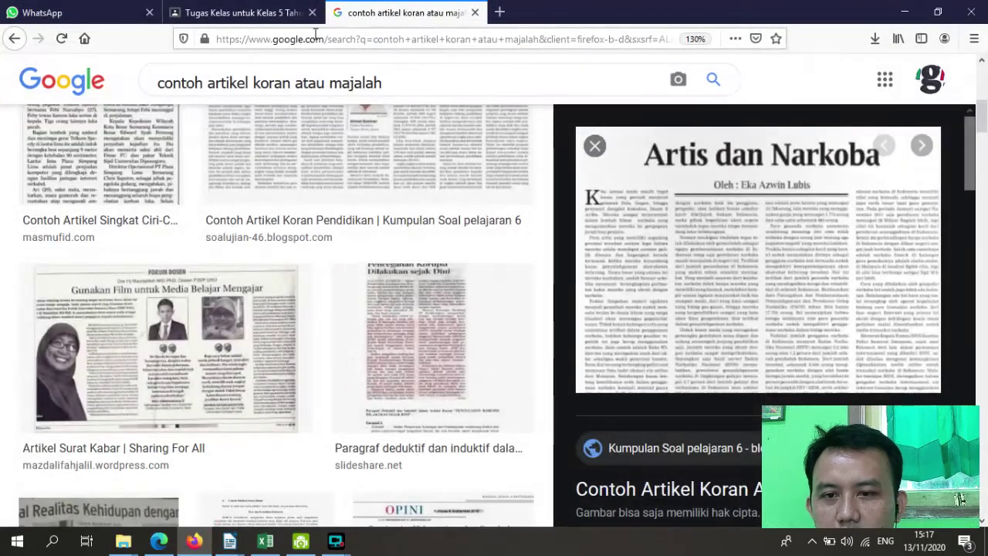
{"action": "left_click", "coordinate": [194, 540]}
Step: Return to the textbook PDF and read the "Menambahkan Drop Cap" explanation, highlighting "Drop Cap" and the phrase about a capital letter starting a paragraph
{"action": "left_click", "coordinate": [160, 540]}
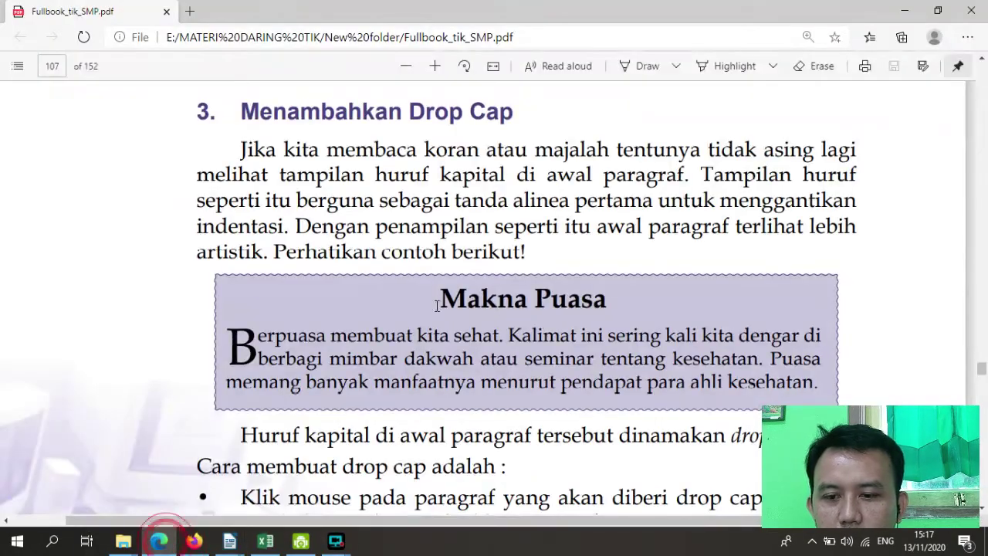
{"action": "scroll", "coordinate": [314, 208], "scroll_direction": "up", "scroll_amount": 1}
{"action": "left_click_drag", "start_coordinate": [409, 180], "coordinate": [514, 179]}
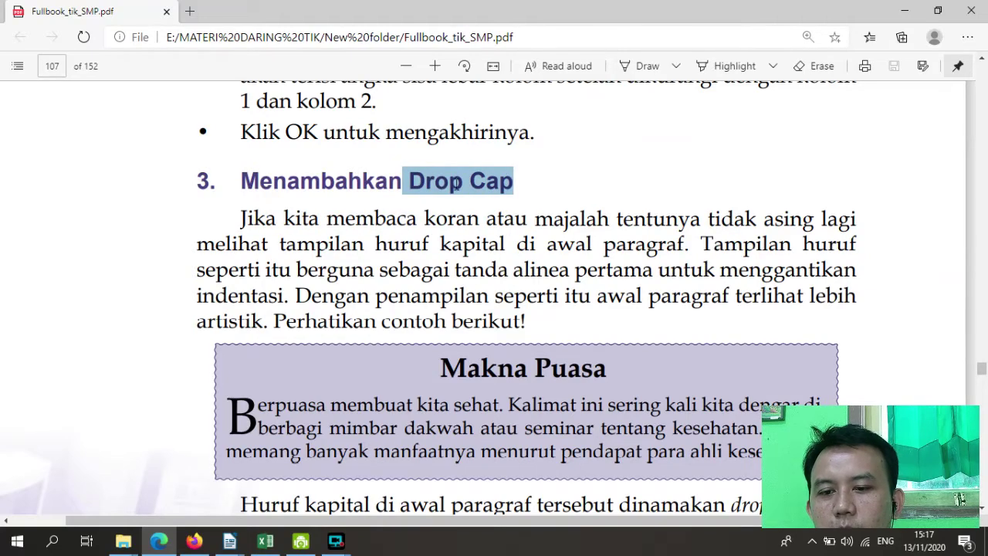
{"action": "left_click", "coordinate": [291, 207]}
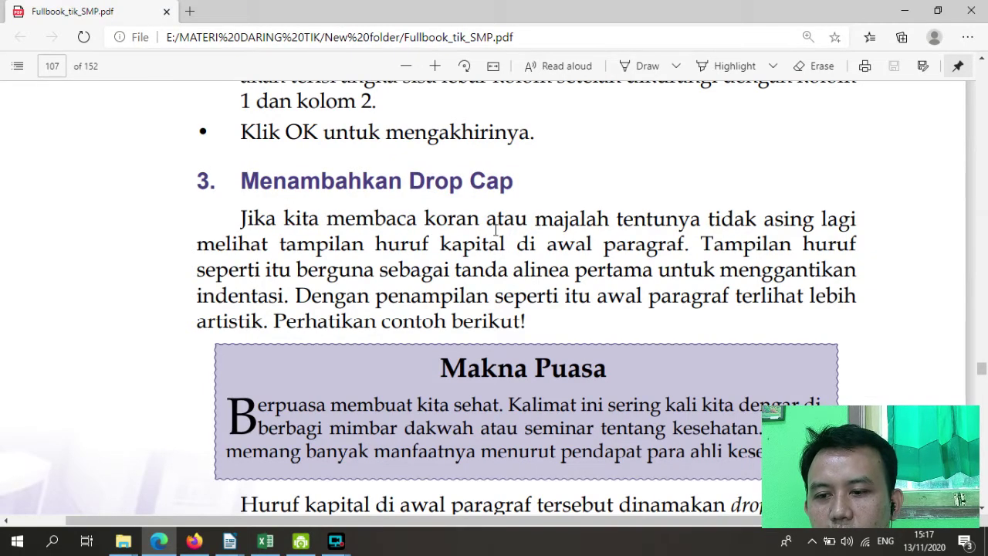
{"action": "scroll", "coordinate": [574, 229], "scroll_direction": "down", "scroll_amount": 1}
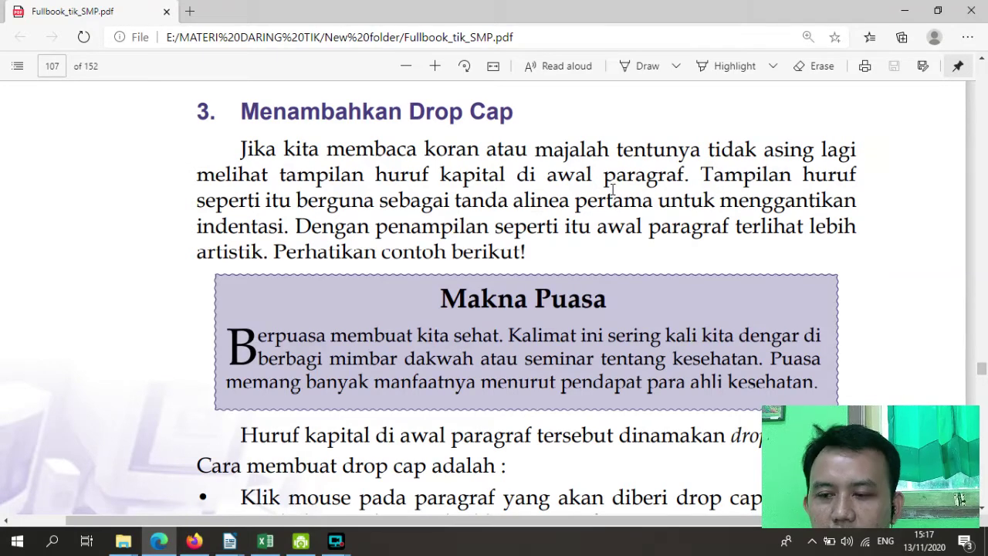
{"action": "left_click_drag", "start_coordinate": [425, 179], "coordinate": [668, 178]}
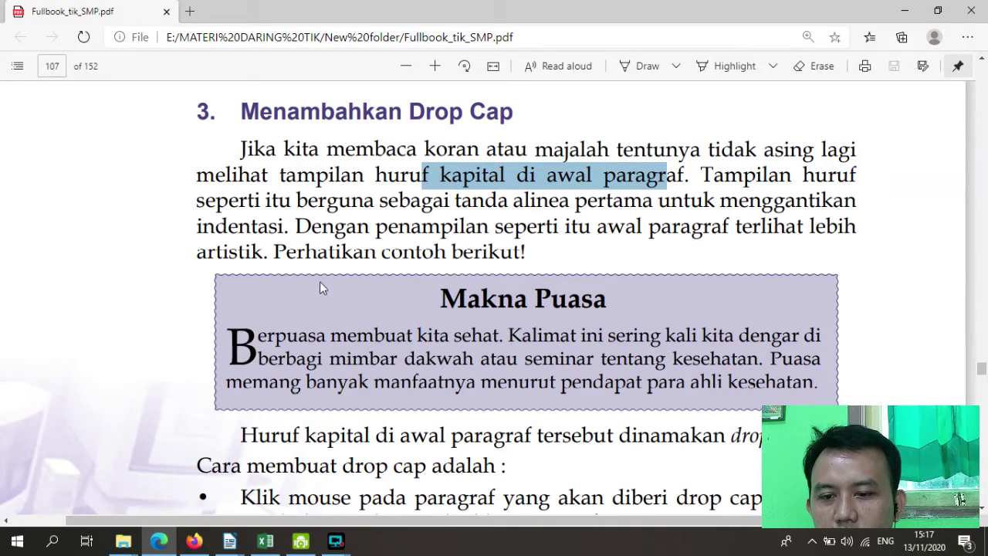
Step: Examine the textbook's "Makna Puasa" example, highlighting its title and the large initial letter B
{"action": "scroll", "coordinate": [321, 278], "scroll_direction": "down", "scroll_amount": 1}
{"action": "left_click_drag", "start_coordinate": [437, 230], "coordinate": [608, 230]}
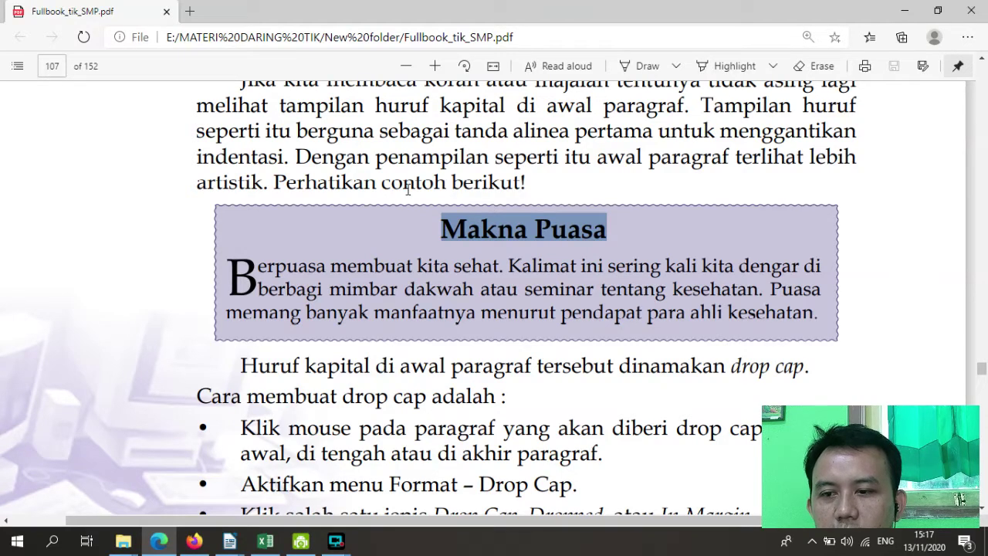
{"action": "left_click_drag", "start_coordinate": [231, 269], "coordinate": [286, 298]}
{"action": "left_click", "coordinate": [287, 298]}
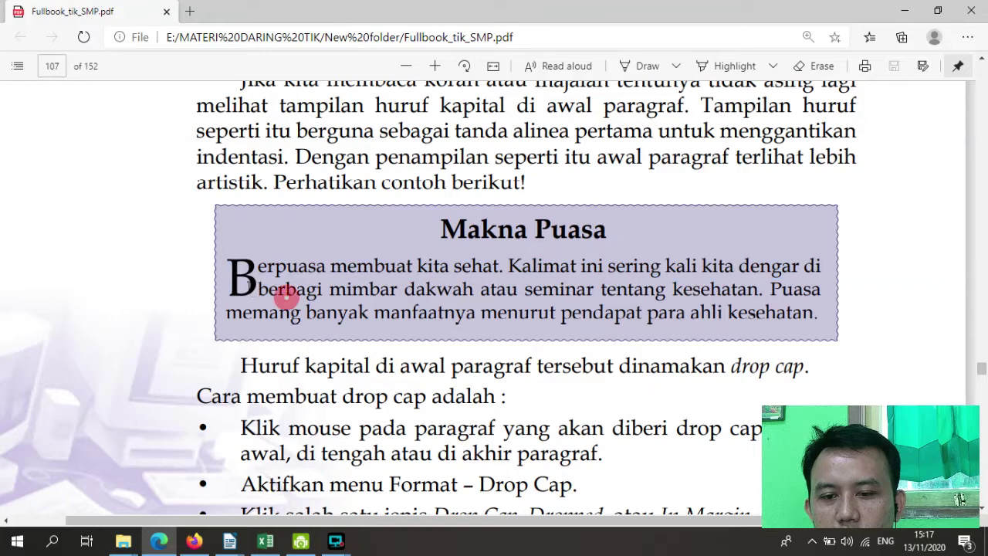
Step: Examine the drop cap example "Makna Puasa" and the instructions for creating drop caps in the PDF textbook
{"action": "left_click_drag", "start_coordinate": [233, 272], "coordinate": [345, 297]}
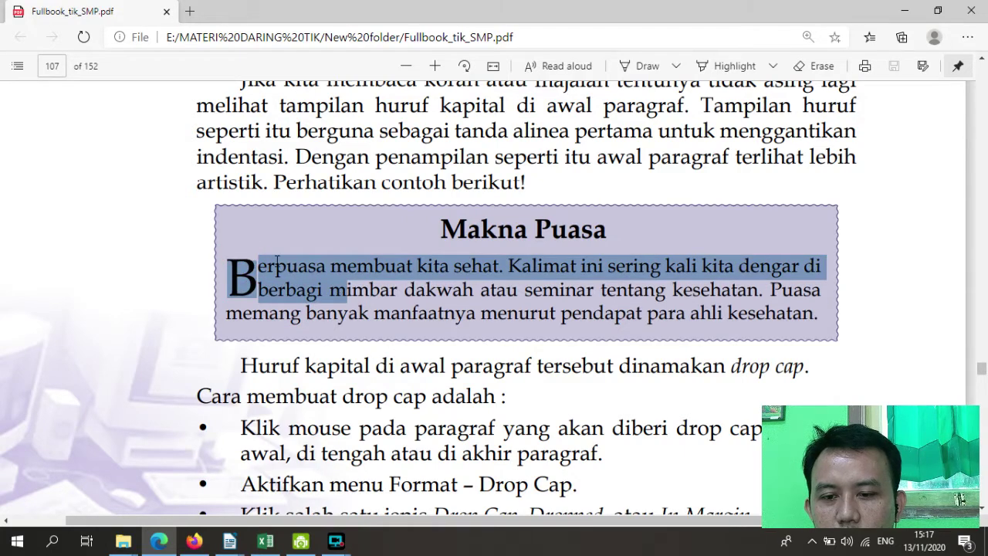
{"action": "left_click", "coordinate": [322, 311]}
{"action": "left_click_drag", "start_coordinate": [244, 268], "coordinate": [726, 327]}
{"action": "left_click_drag", "start_coordinate": [263, 278], "coordinate": [745, 337]}
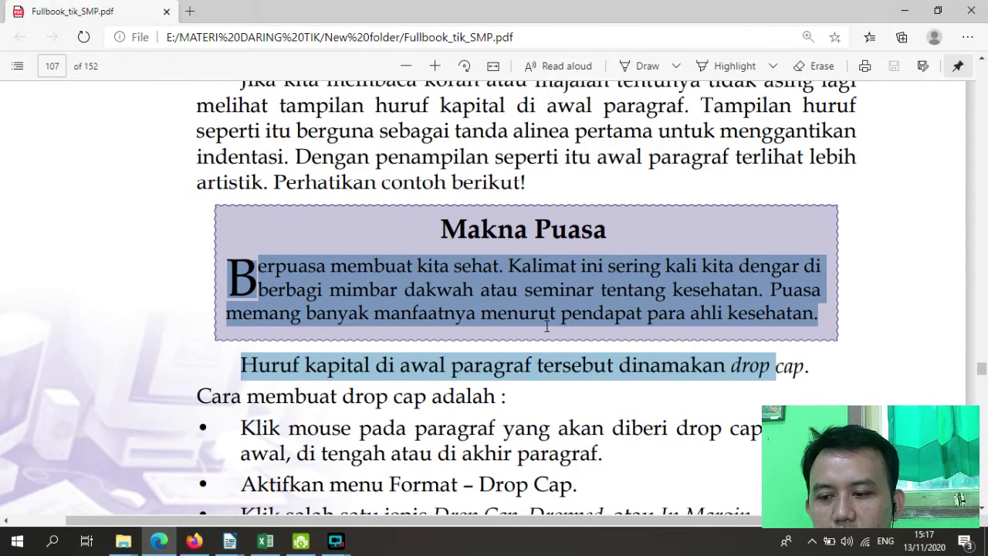
{"action": "scroll", "coordinate": [547, 325], "scroll_direction": "down", "scroll_amount": 3}
{"action": "scroll", "coordinate": [405, 276], "scroll_direction": "down", "scroll_amount": 1}
{"action": "scroll", "coordinate": [406, 268], "scroll_direction": "up", "scroll_amount": 1}
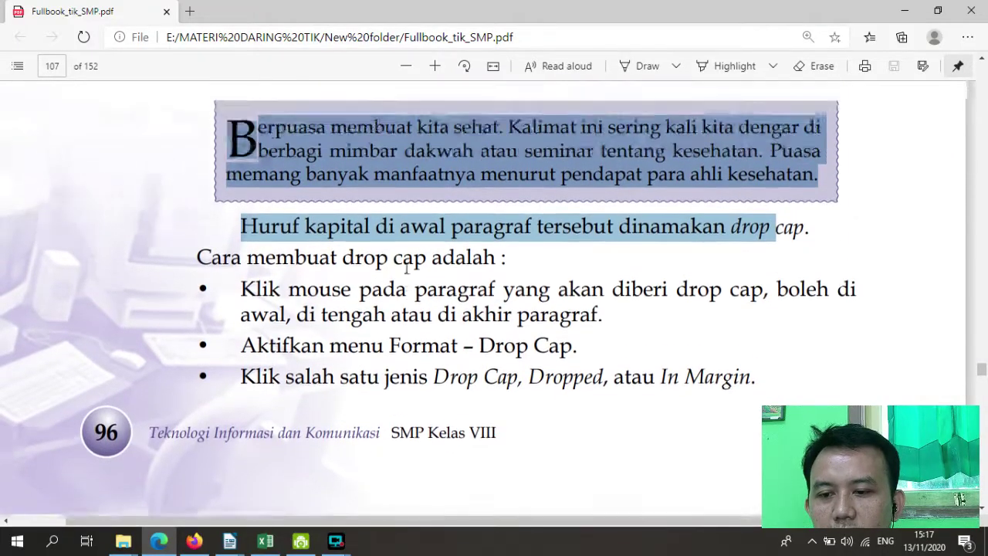
Step: Switch to the Untitled 2 notes in LibreOffice Writer and complete the second heading as "#Cara membuat Drop Caps"
{"action": "left_click", "coordinate": [903, 10]}
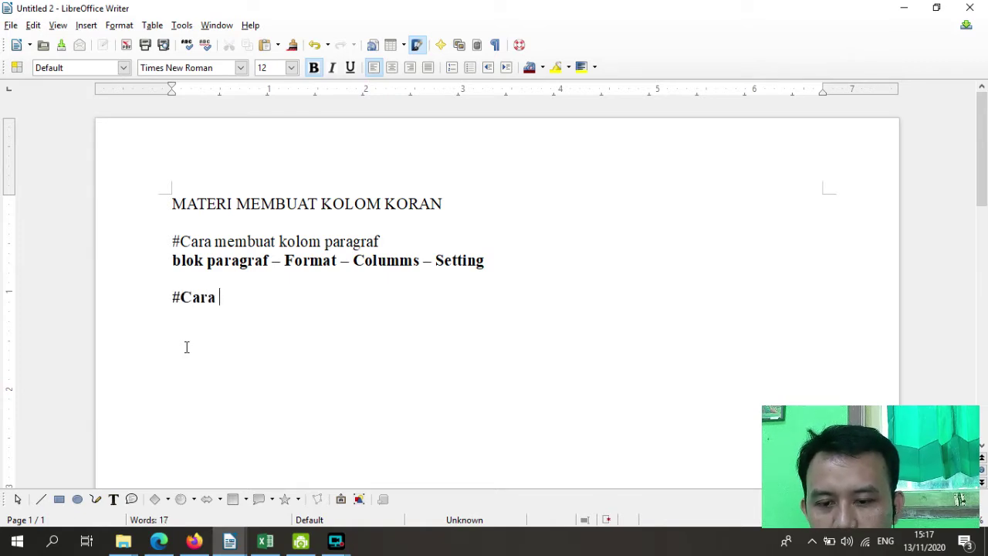
{"action": "type", "text": "mem"}
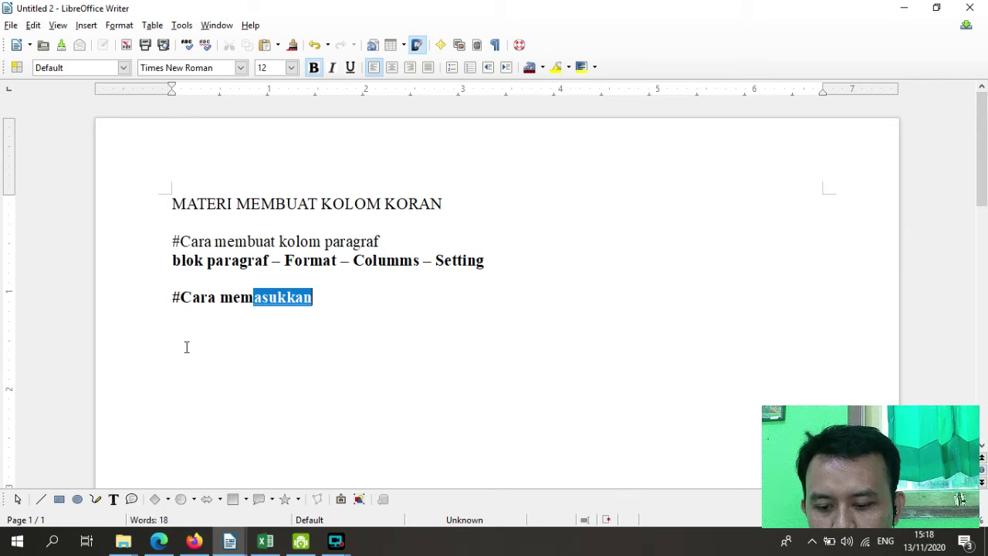
{"action": "type", "text": "buat Drop Caps"}
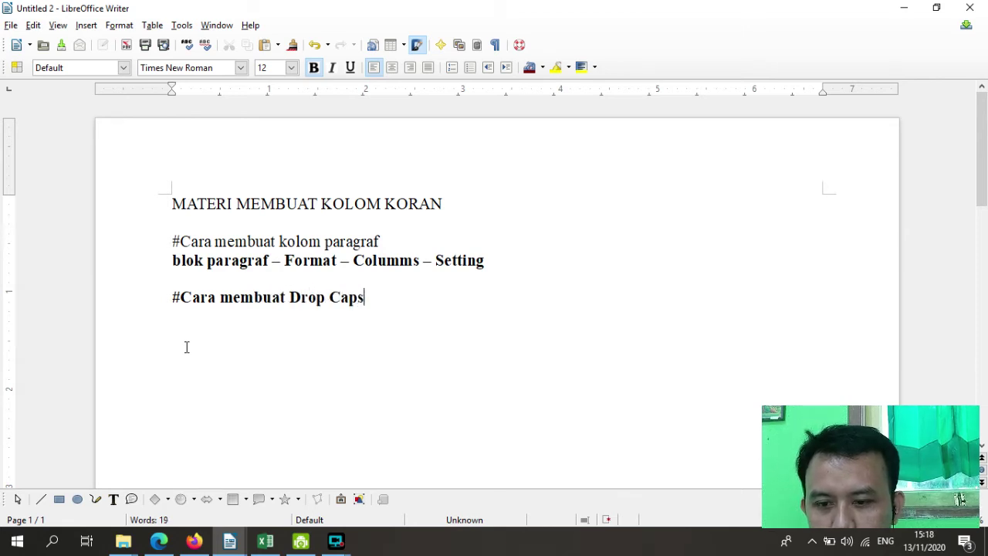
Step: Remove bold from the "#Cara membuat Drop Caps" heading and start a new line below it
{"action": "left_click_drag", "start_coordinate": [379, 297], "coordinate": [147, 301]}
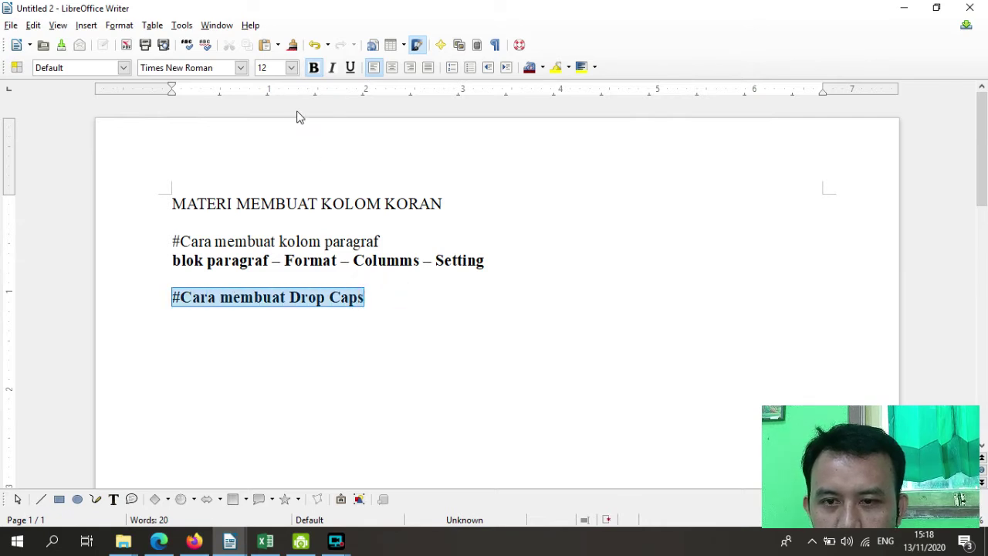
{"action": "left_click", "coordinate": [314, 67]}
{"action": "left_click", "coordinate": [379, 304]}
{"action": "key", "text": "Return"}
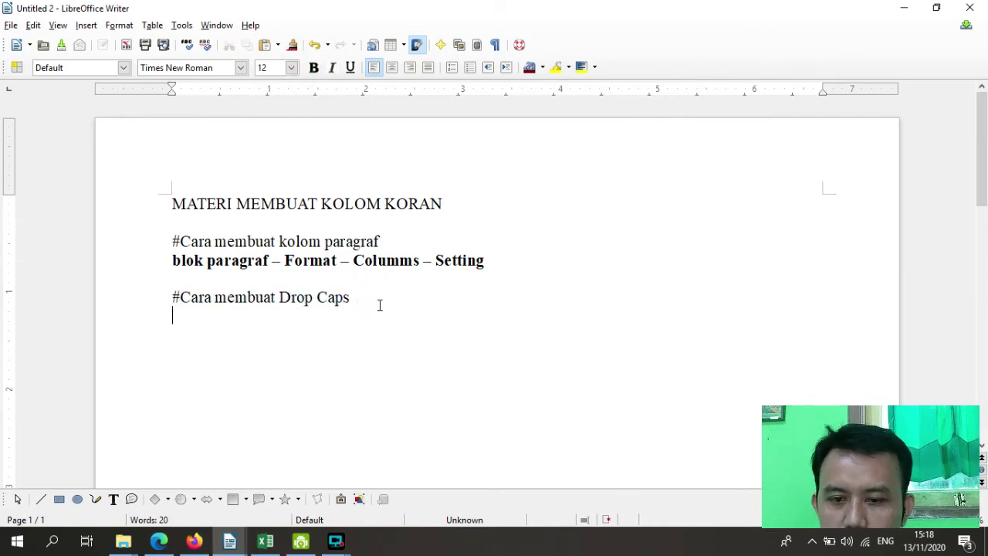
Step: Switch to the Untitled 1 article and enlarge the view around its closing paragraph beginning "Kalau bisa menditeksi kucing"
{"action": "left_click", "coordinate": [902, 7]}
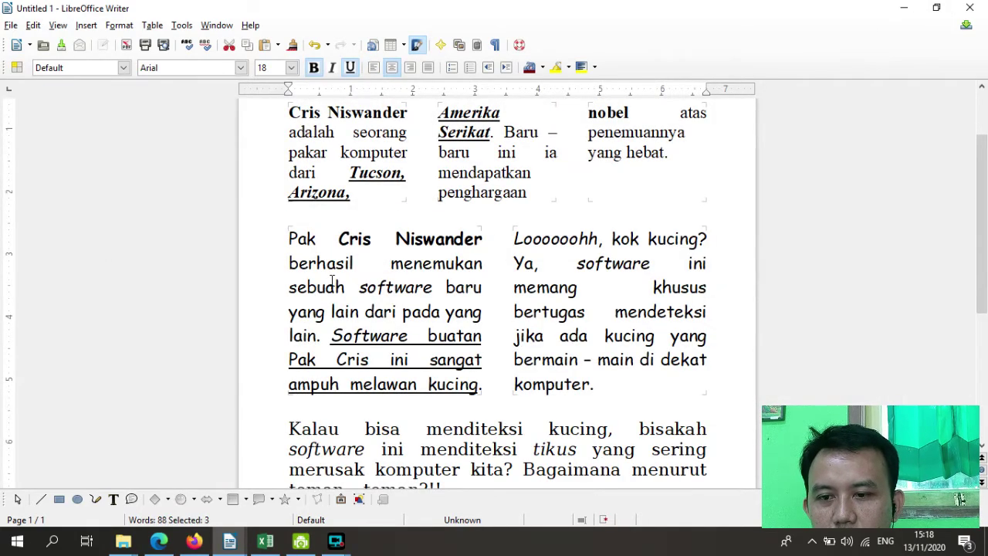
{"action": "scroll", "coordinate": [342, 285], "scroll_direction": "up", "scroll_amount": 1}
{"action": "scroll", "coordinate": [342, 285], "scroll_direction": "up", "scroll_amount": 1}
{"action": "scroll", "coordinate": [336, 316], "scroll_direction": "down", "scroll_amount": 5}
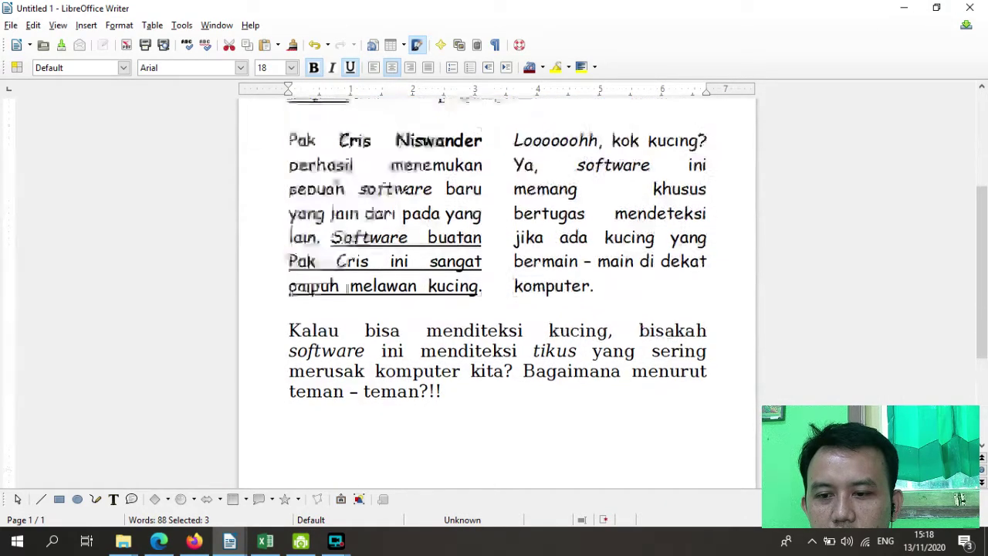
{"action": "left_click_drag", "start_coordinate": [290, 334], "coordinate": [445, 392]}
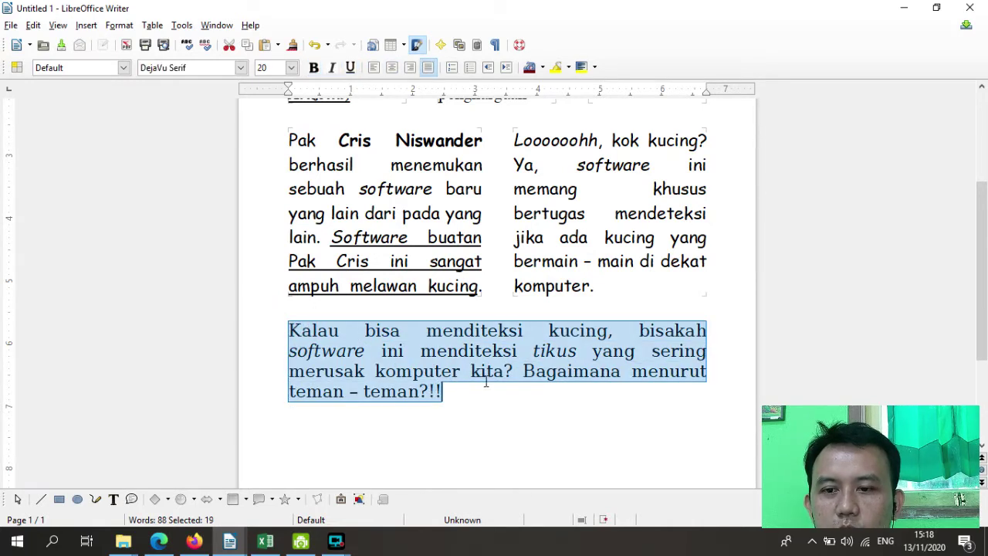
{"action": "left_click", "coordinate": [346, 337]}
{"action": "scroll", "coordinate": [334, 366], "scroll_direction": "up", "scroll_amount": 2, "text": "ctrl"}
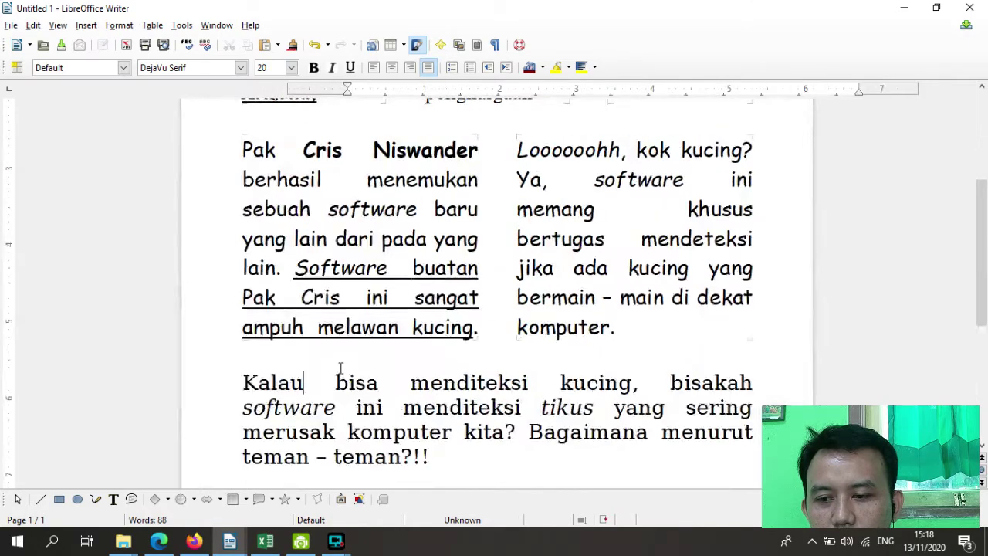
{"action": "scroll", "coordinate": [342, 365], "scroll_direction": "down", "scroll_amount": 3}
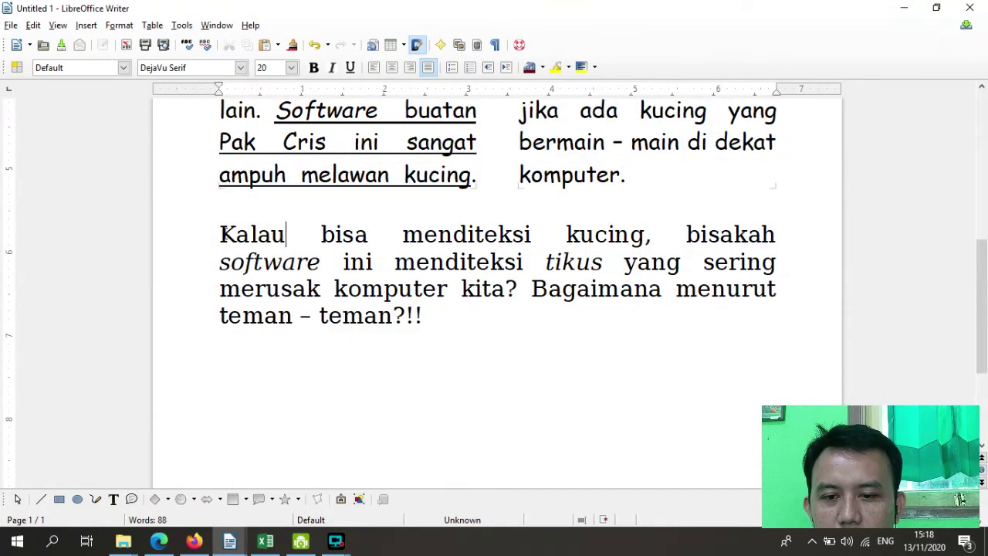
{"action": "mouse_move", "coordinate": [221, 234]}
{"action": "left_mouse_down"}
{"action": "mouse_move", "coordinate": [412, 287]}
{"action": "mouse_move", "coordinate": [446, 315]}
{"action": "mouse_move", "coordinate": [431, 321]}
{"action": "mouse_move", "coordinate": [232, 239]}
{"action": "left_mouse_up"}
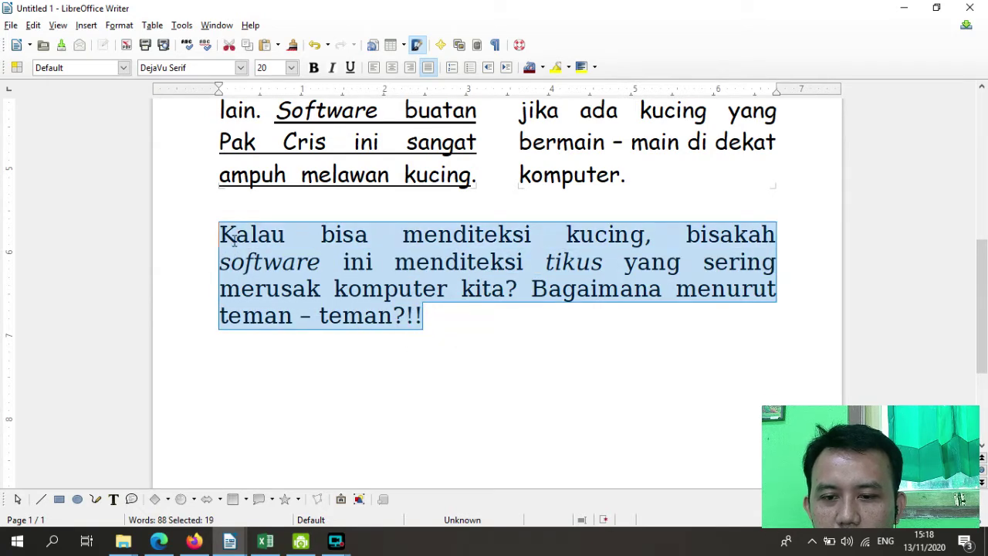
{"action": "left_click", "coordinate": [278, 262]}
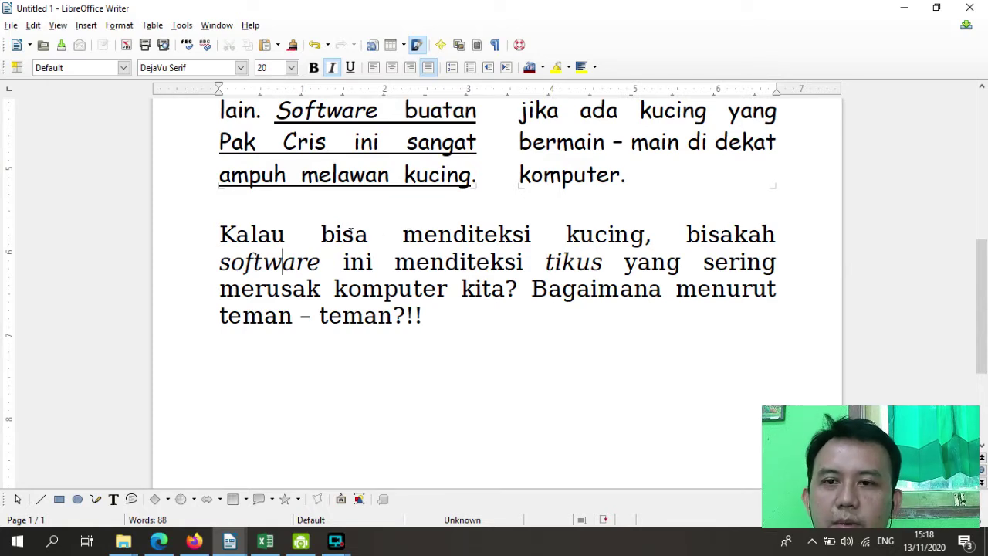
{"action": "left_click_drag", "start_coordinate": [230, 233], "coordinate": [210, 228]}
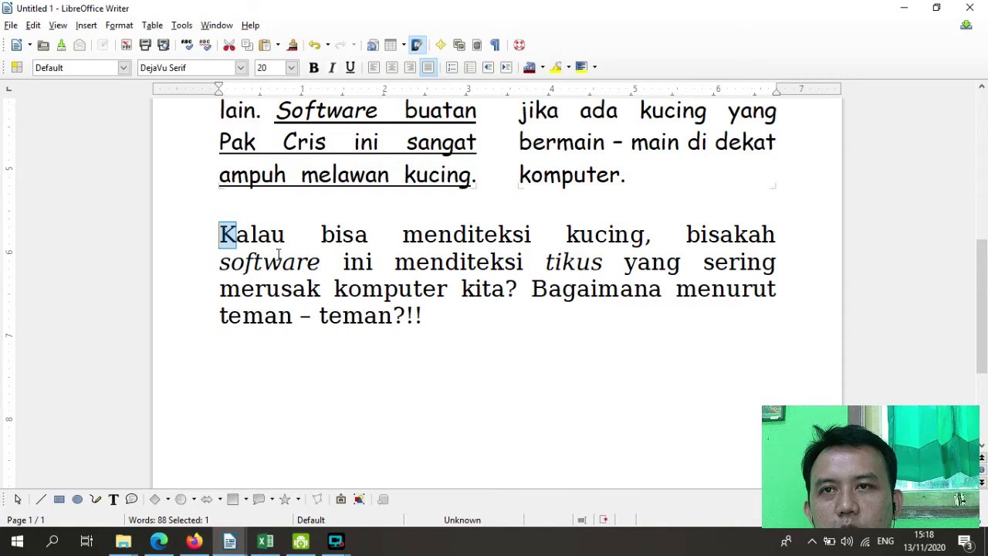
{"action": "left_click", "coordinate": [233, 241]}
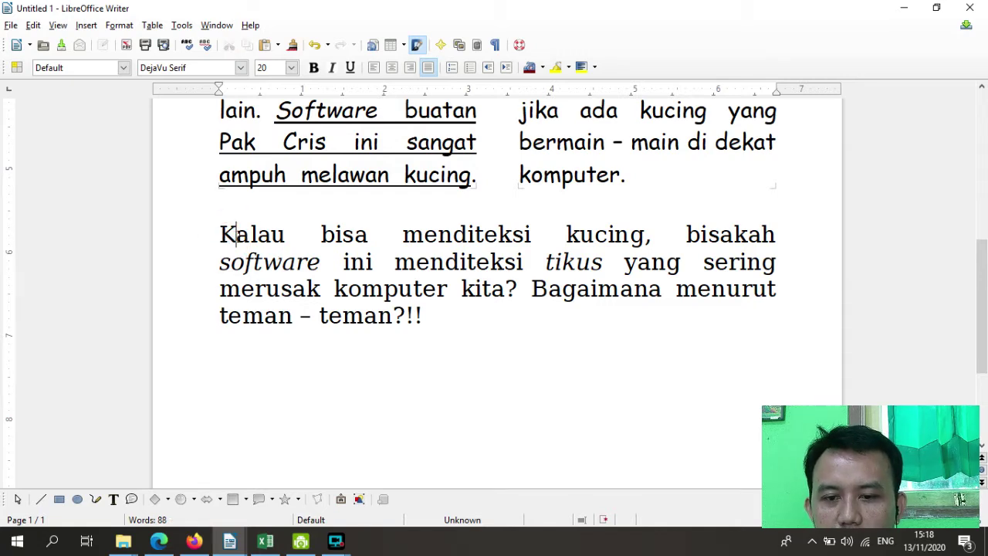
{"action": "left_click_drag", "start_coordinate": [236, 235], "coordinate": [210, 234]}
{"action": "left_click", "coordinate": [236, 231]}
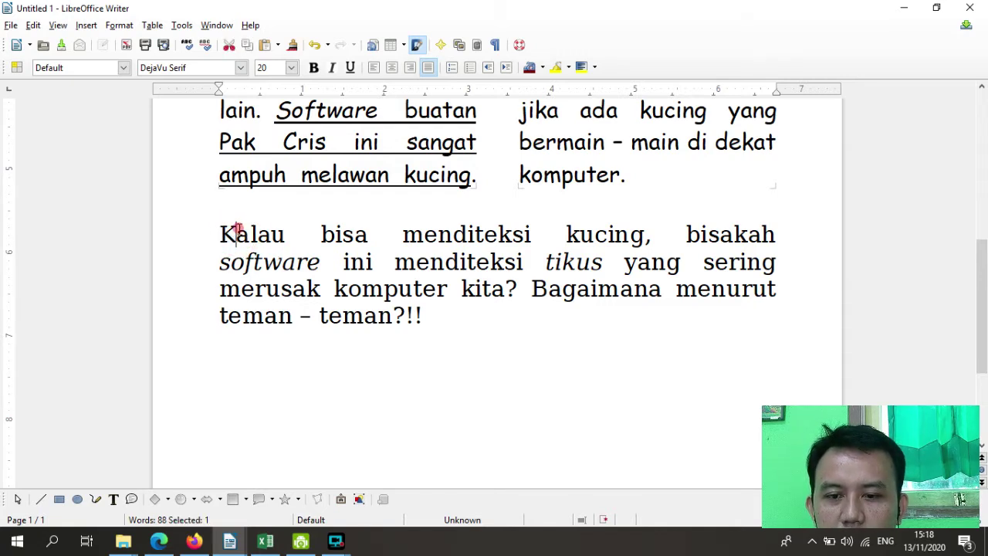
{"action": "double_click", "coordinate": [236, 233]}
{"action": "left_click_drag", "start_coordinate": [237, 234], "coordinate": [205, 242]}
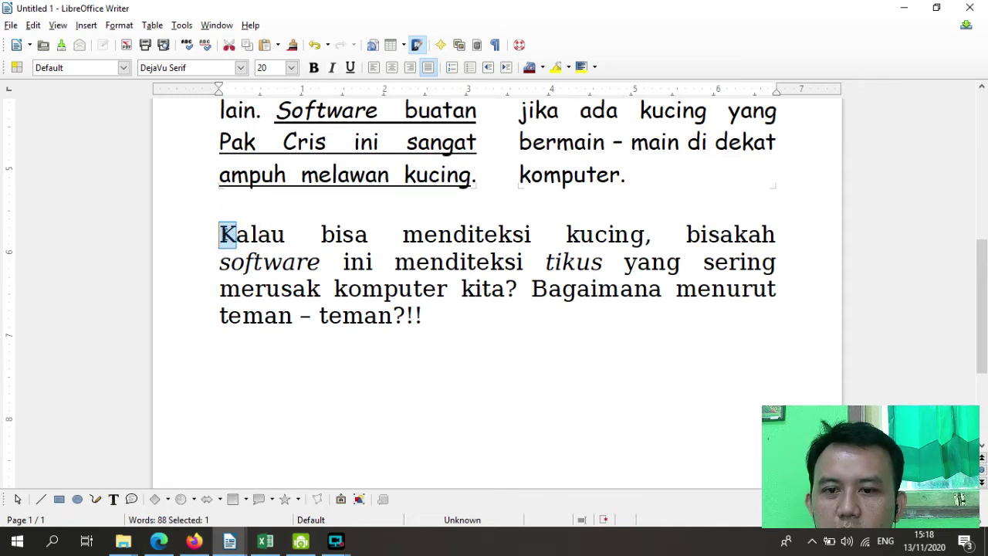
{"action": "left_click_drag", "start_coordinate": [289, 235], "coordinate": [220, 242]}
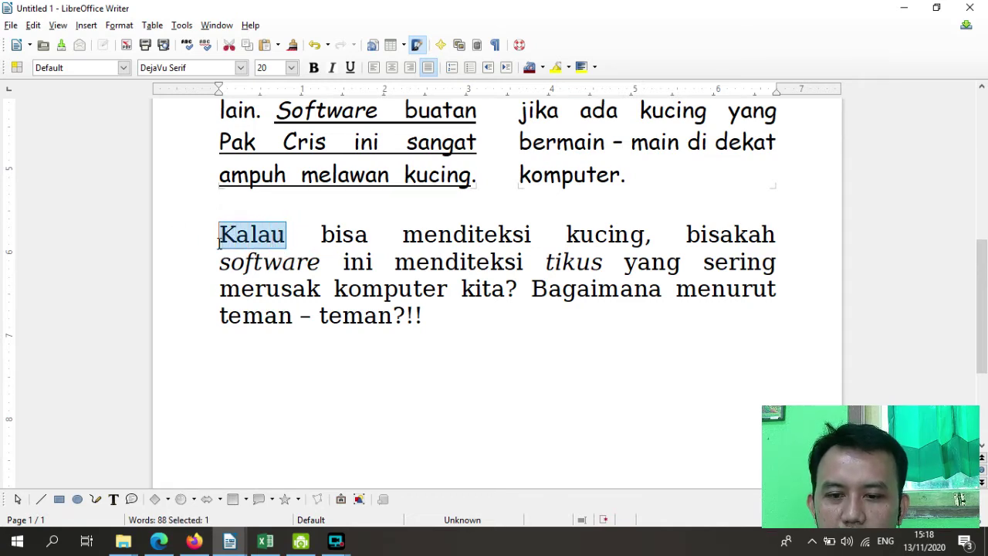
{"action": "left_click", "coordinate": [267, 237]}
{"action": "double_click", "coordinate": [287, 233]}
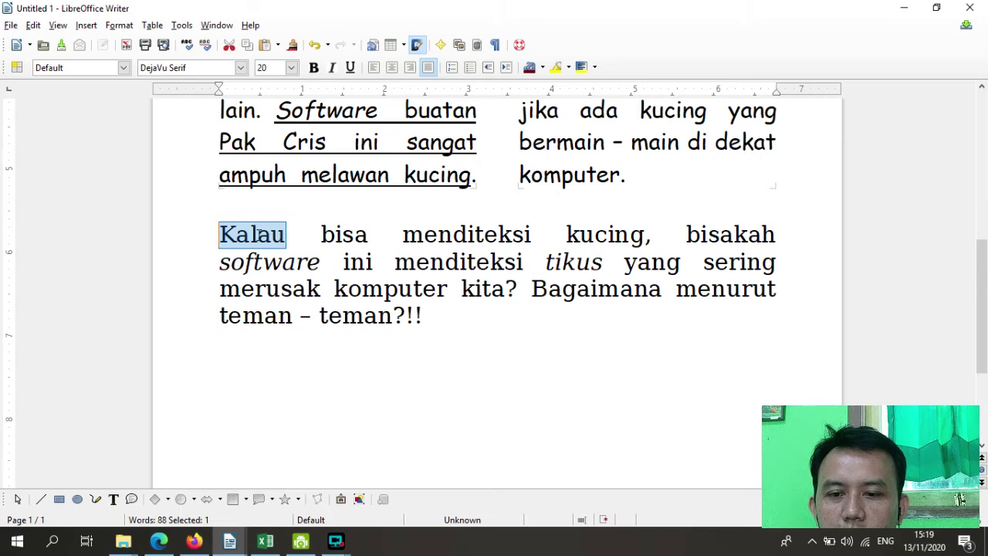
{"action": "left_click", "coordinate": [422, 330]}
{"action": "left_click_drag", "start_coordinate": [221, 232], "coordinate": [239, 234]}
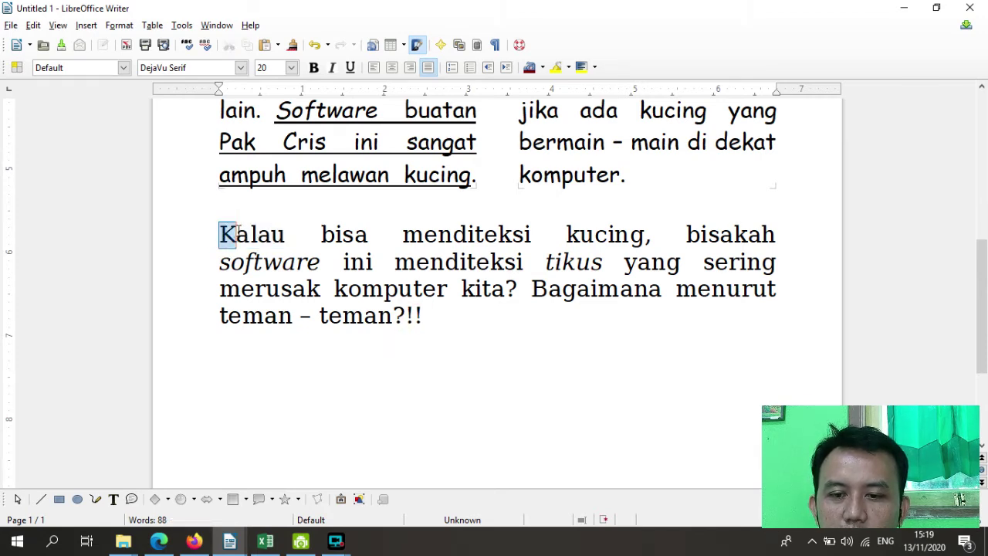
Step: Select the entire closing paragraph from "Kalau" to "teman?!!"
{"action": "left_click", "coordinate": [288, 264]}
{"action": "left_click", "coordinate": [273, 233]}
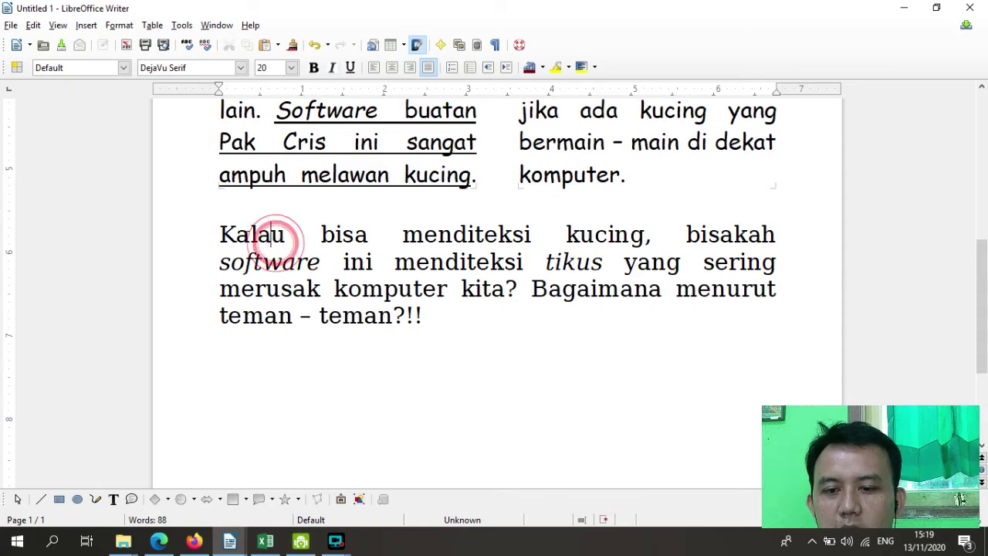
{"action": "left_click_drag", "start_coordinate": [219, 234], "coordinate": [769, 313]}
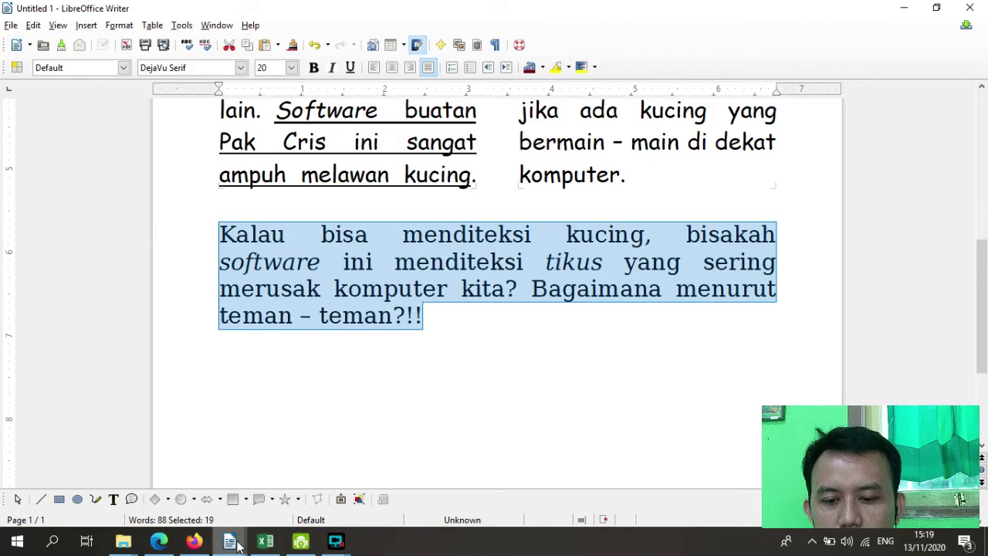
Step: Consult the instructions for making drop caps in LATIHAN DROPCAP DAN KOLOM.odt, and return to the Untitled 1 article
{"action": "mouse_move", "coordinate": [229, 541]}
{"action": "mouse_move", "coordinate": [218, 476]}
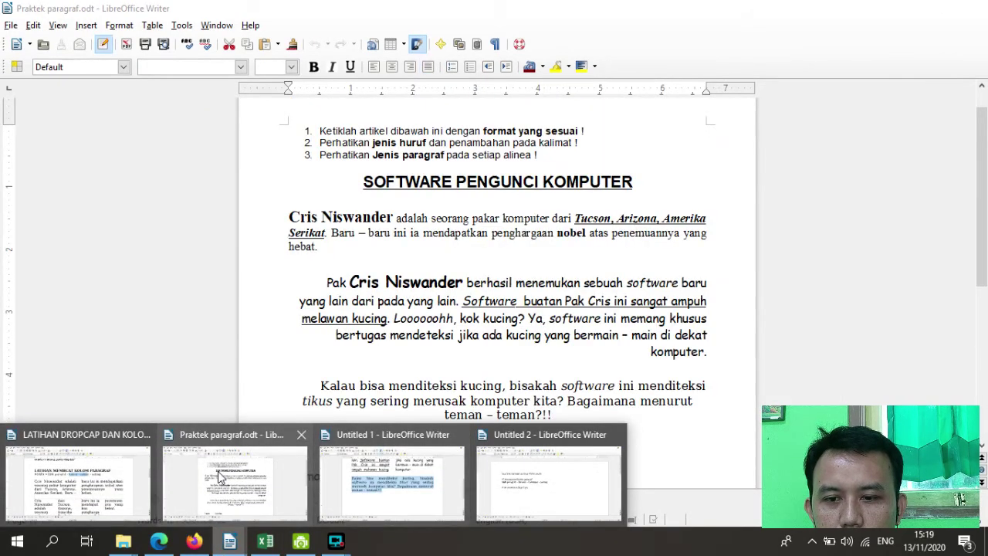
{"action": "left_click", "coordinate": [118, 477]}
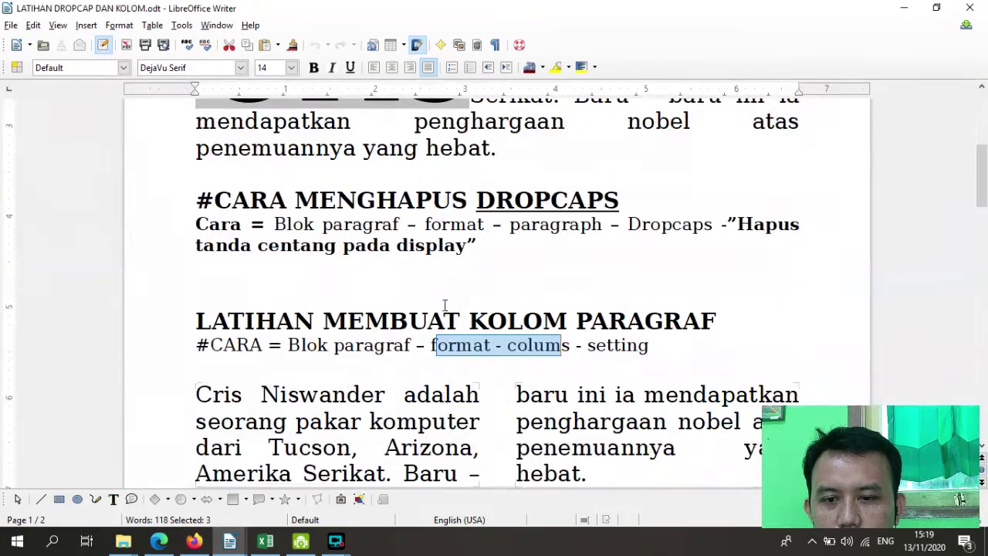
{"action": "scroll", "coordinate": [445, 306], "scroll_direction": "up", "scroll_amount": 8}
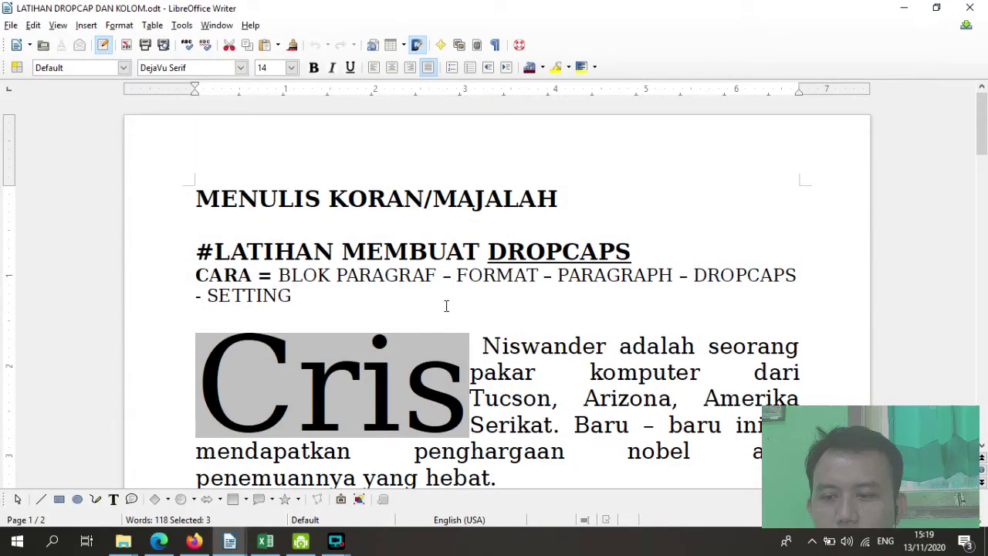
{"action": "scroll", "coordinate": [445, 305], "scroll_direction": "down", "scroll_amount": 1}
{"action": "left_click_drag", "start_coordinate": [457, 229], "coordinate": [655, 230]}
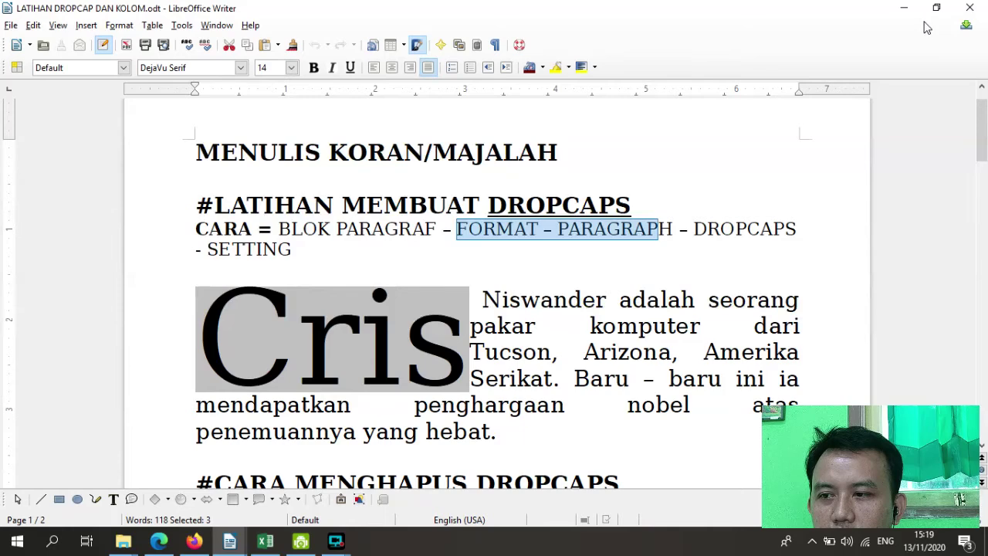
{"action": "left_click", "coordinate": [904, 8]}
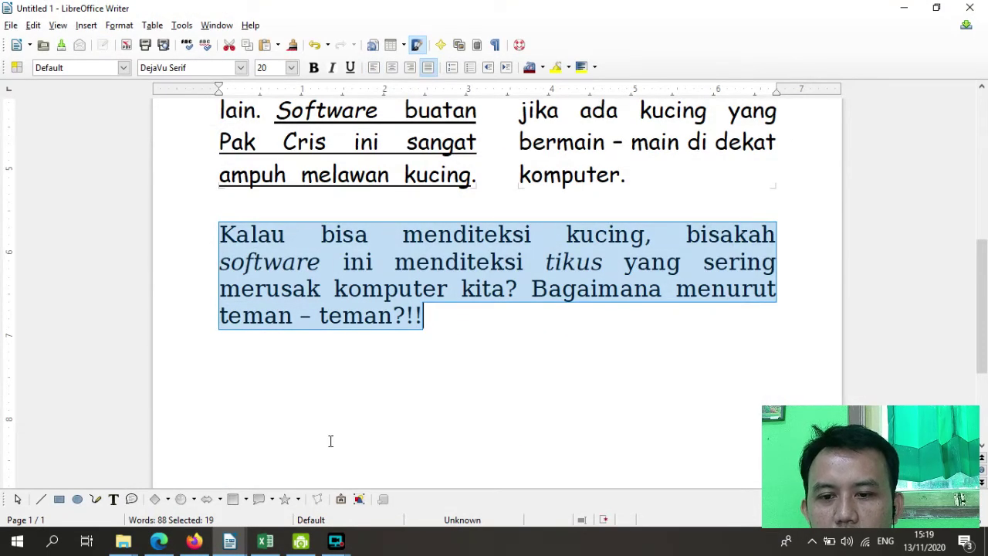
{"action": "left_click", "coordinate": [120, 25]}
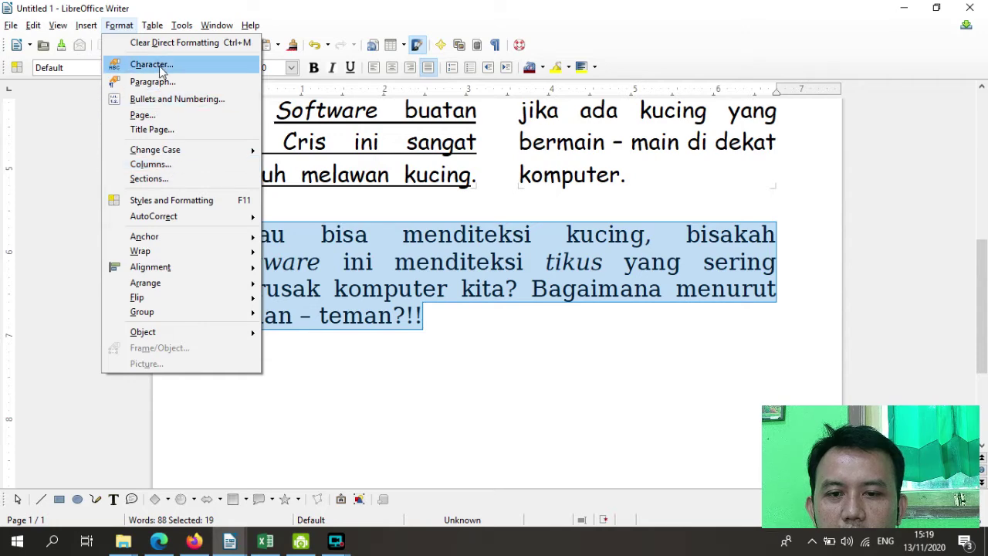
{"action": "left_click", "coordinate": [122, 28]}
{"action": "left_click", "coordinate": [122, 28]}
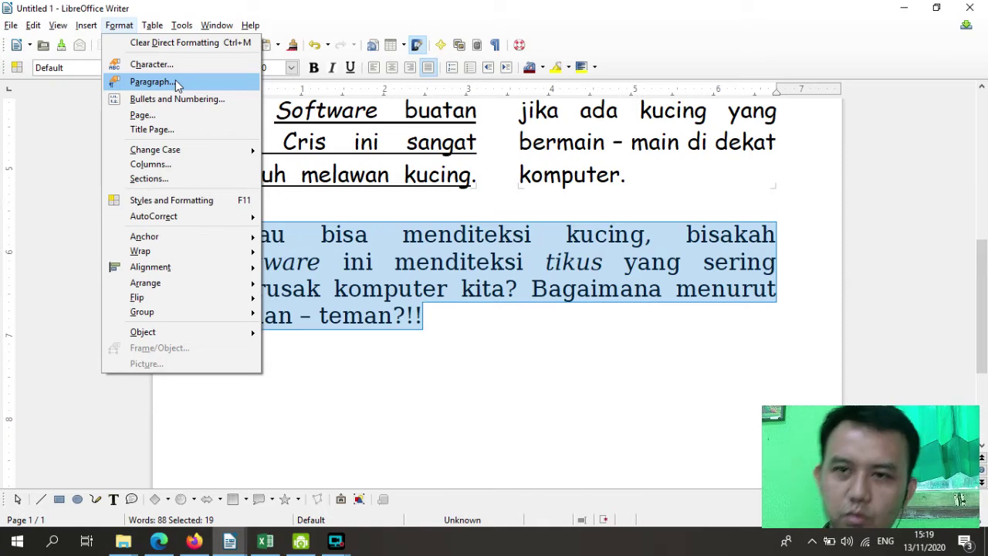
{"action": "left_click", "coordinate": [416, 394]}
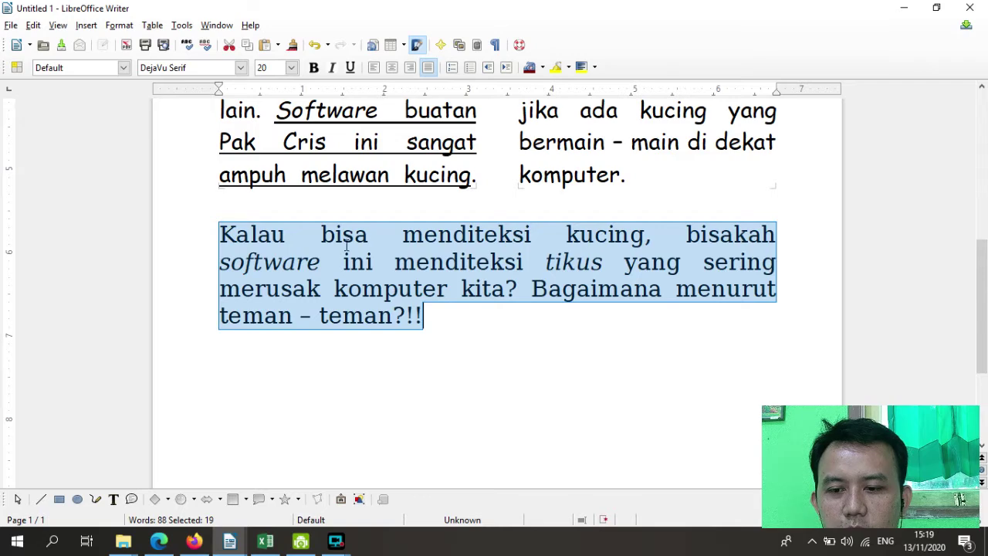
Step: Open the paragraph formatting of the selected closing paragraph and turn on the display of drop caps
{"action": "left_click", "coordinate": [119, 25]}
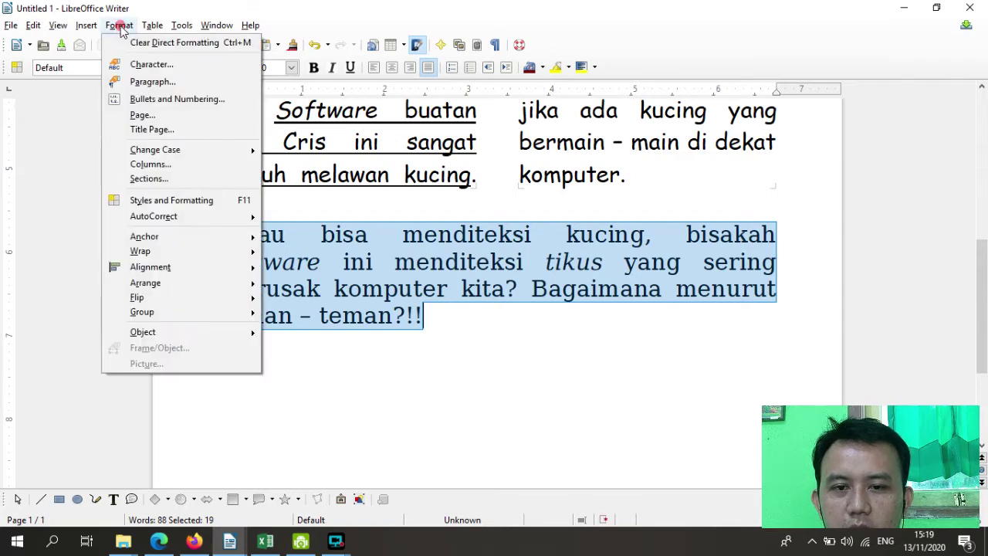
{"action": "left_click", "coordinate": [142, 82]}
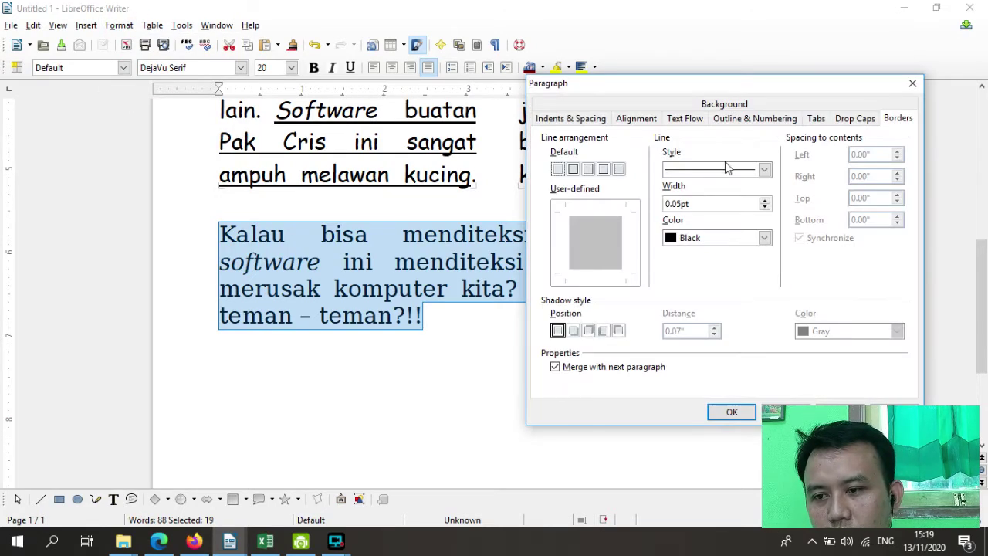
{"action": "left_click_drag", "start_coordinate": [730, 83], "coordinate": [689, 57]}
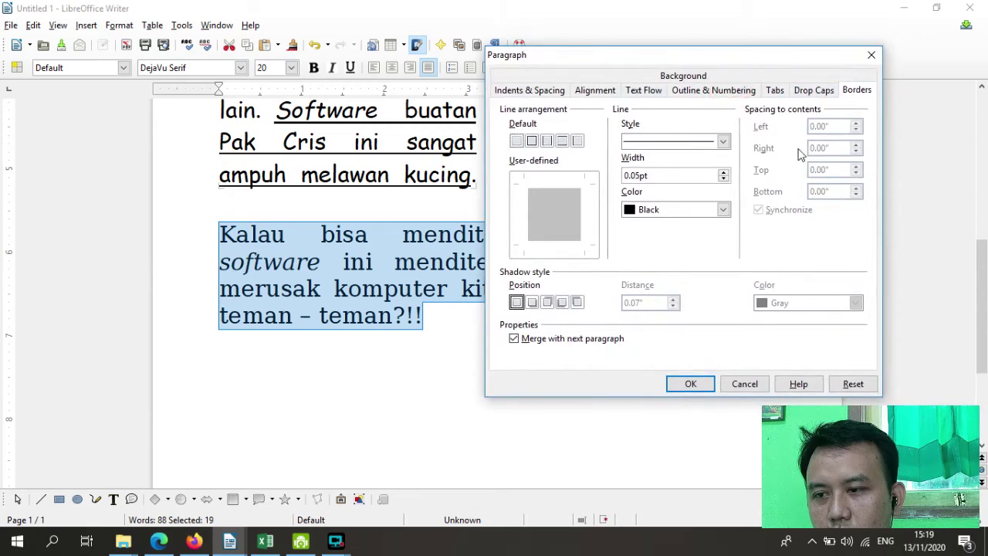
{"action": "left_click", "coordinate": [514, 90]}
{"action": "left_click", "coordinate": [593, 90]}
{"action": "left_click", "coordinate": [644, 90]}
{"action": "left_click", "coordinate": [693, 89]}
{"action": "left_click", "coordinate": [774, 89]}
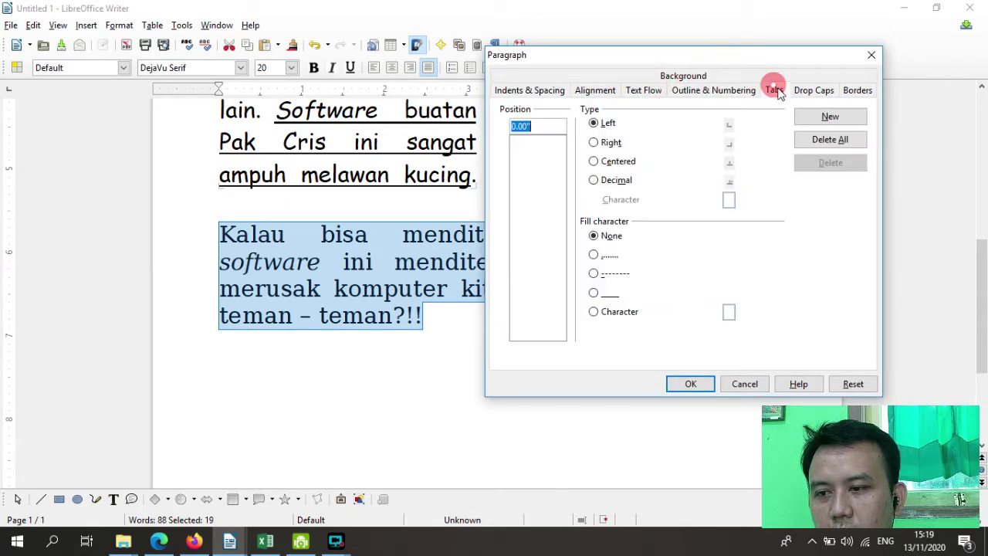
{"action": "left_click", "coordinate": [857, 91]}
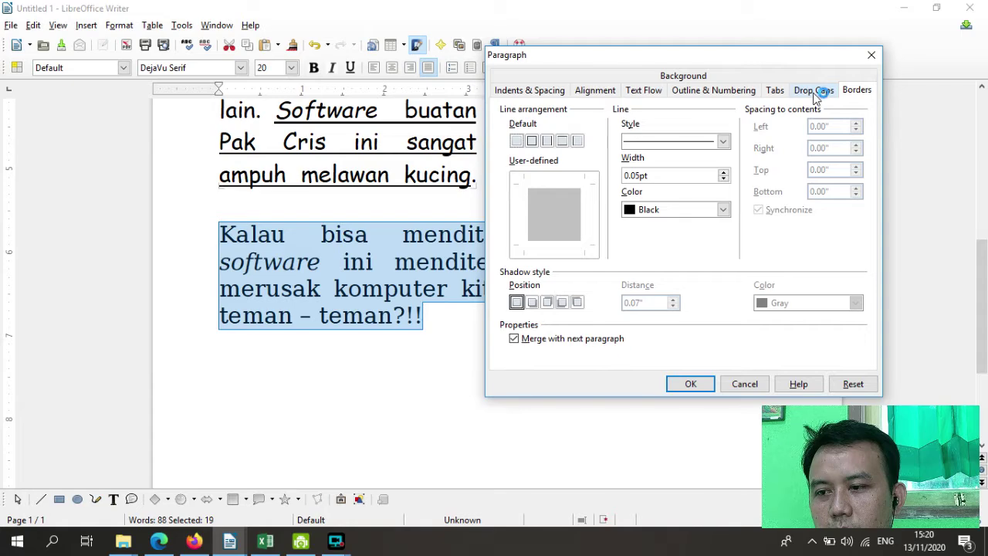
{"action": "left_click", "coordinate": [817, 96]}
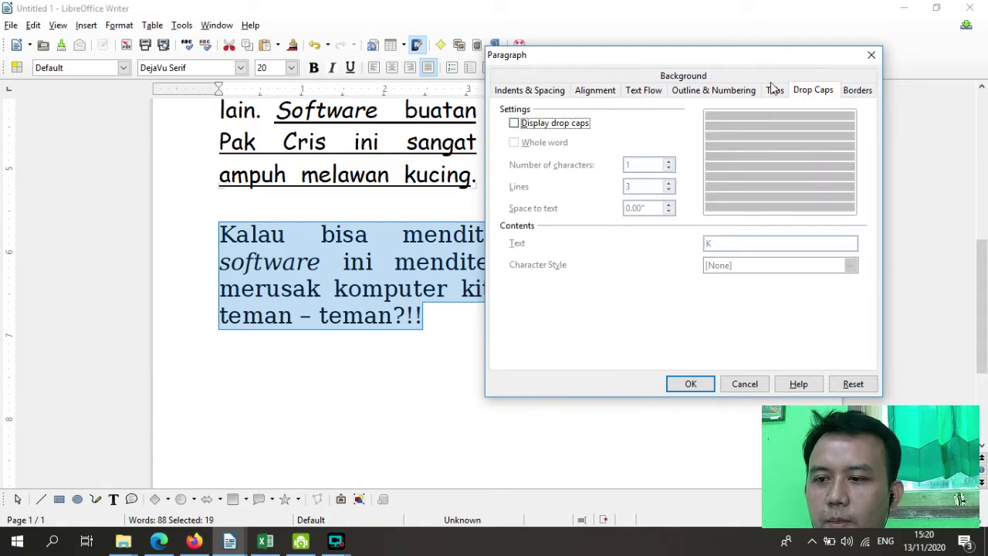
{"action": "left_click_drag", "start_coordinate": [744, 57], "coordinate": [804, 80]}
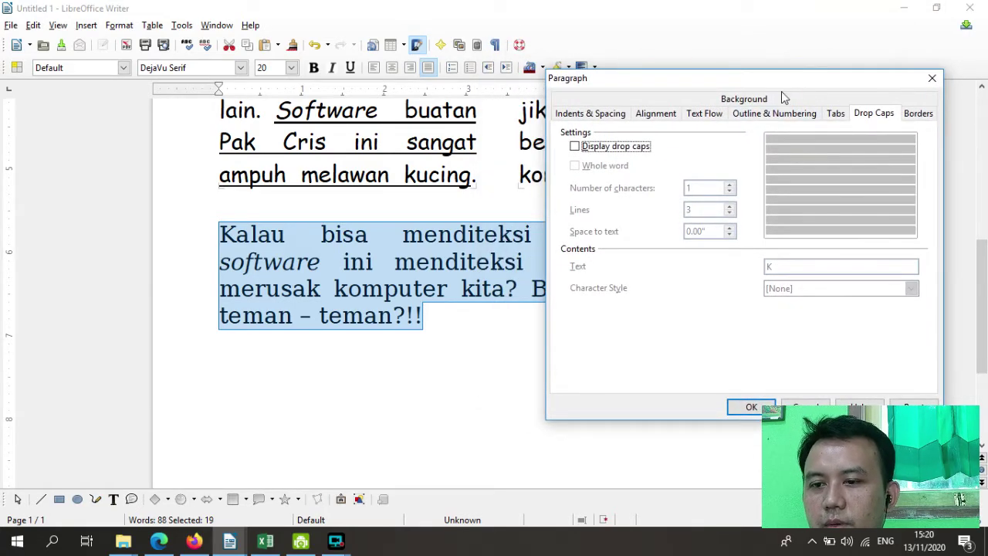
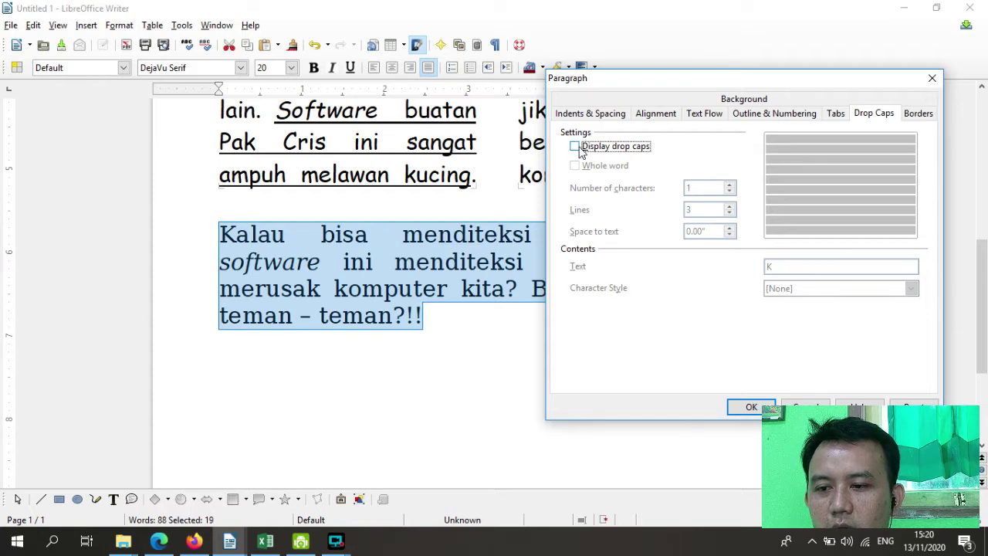
{"action": "left_click", "coordinate": [575, 146]}
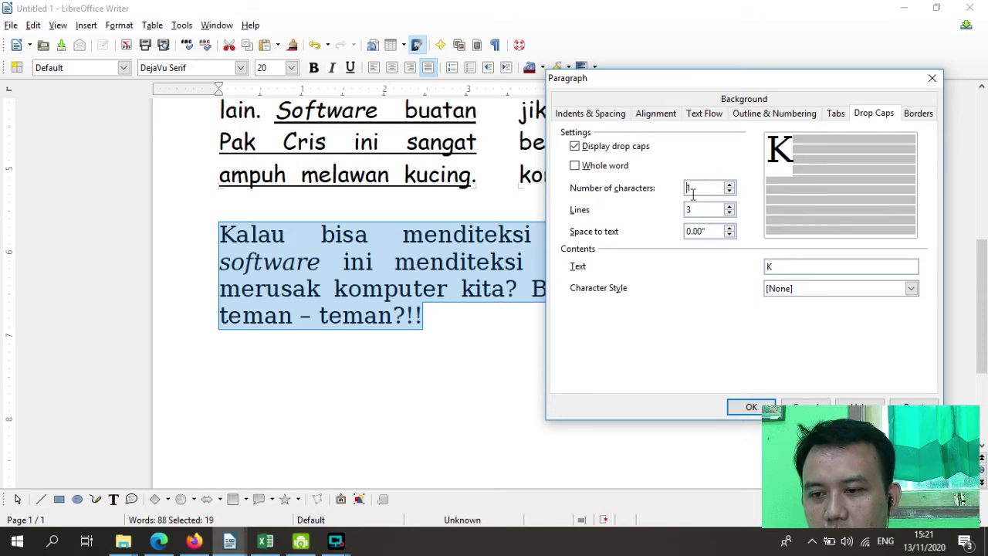
Step: Try extending the drop cap one character at a time up to five characters, covering the word "Kalau"
{"action": "left_click", "coordinate": [573, 188]}
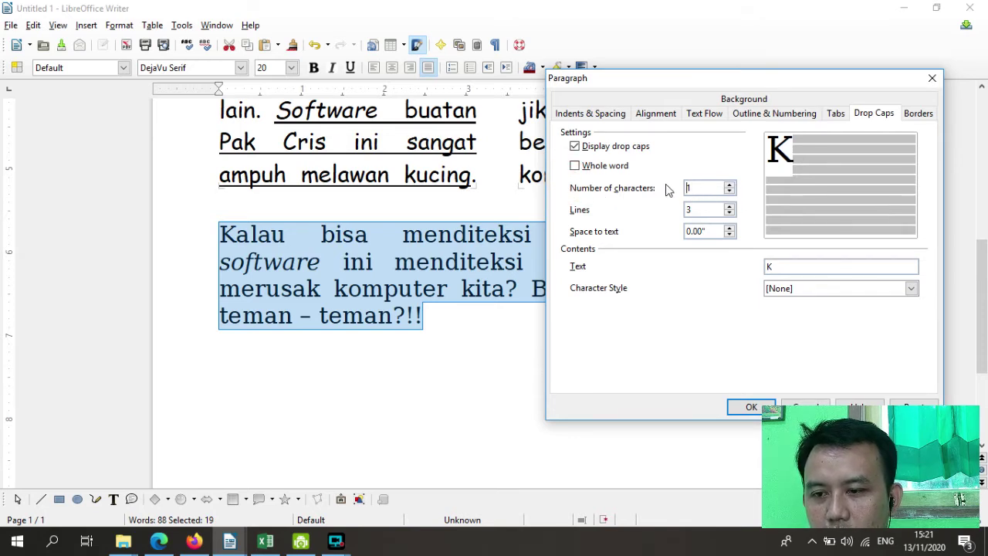
{"action": "left_click", "coordinate": [569, 189]}
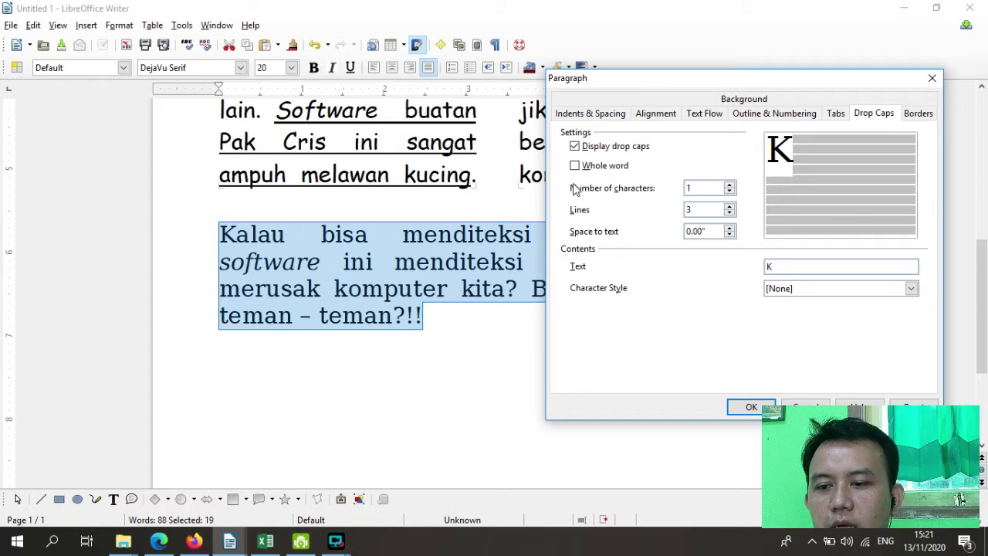
{"action": "left_click", "coordinate": [661, 190]}
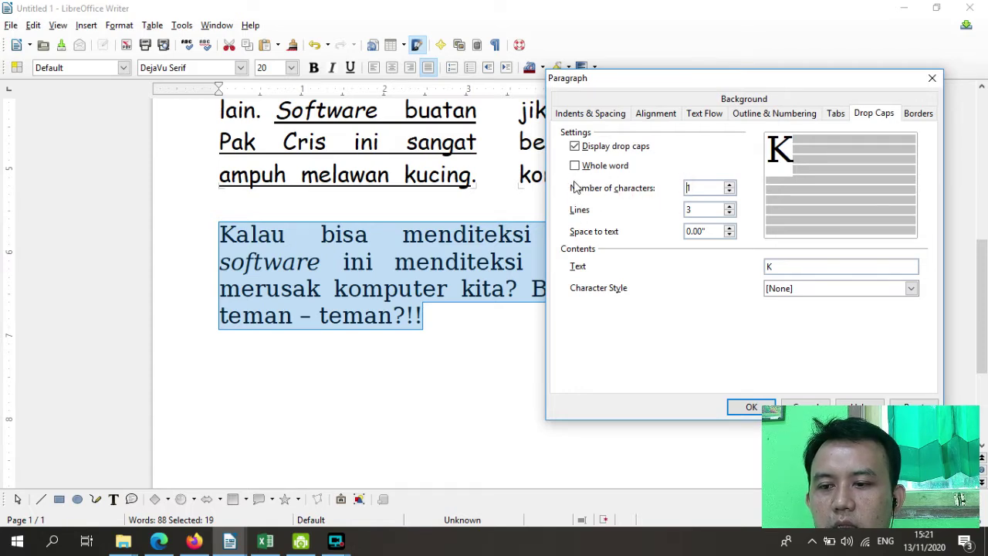
{"action": "left_click", "coordinate": [729, 186]}
{"action": "left_click", "coordinate": [728, 191]}
{"action": "double_click", "coordinate": [697, 188]}
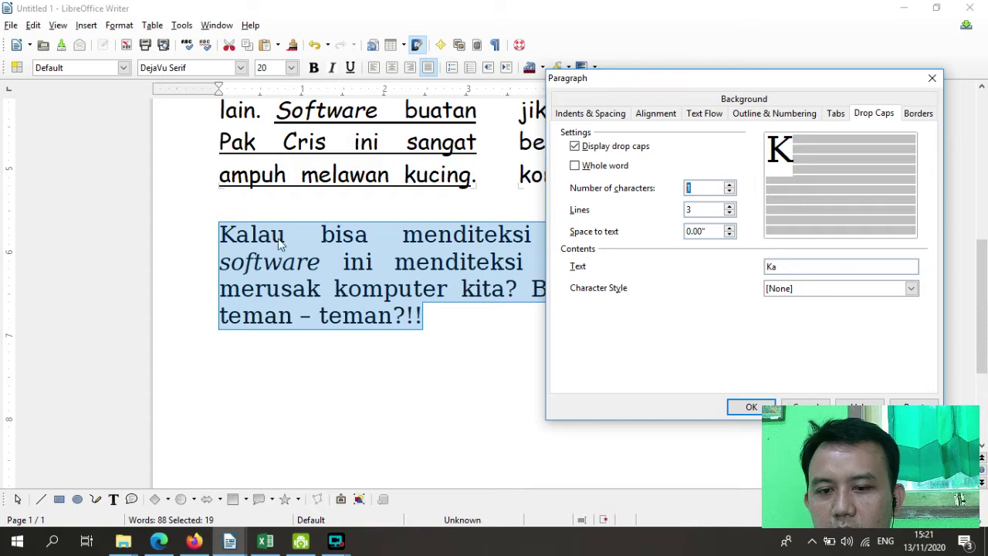
{"action": "left_click", "coordinate": [729, 186]}
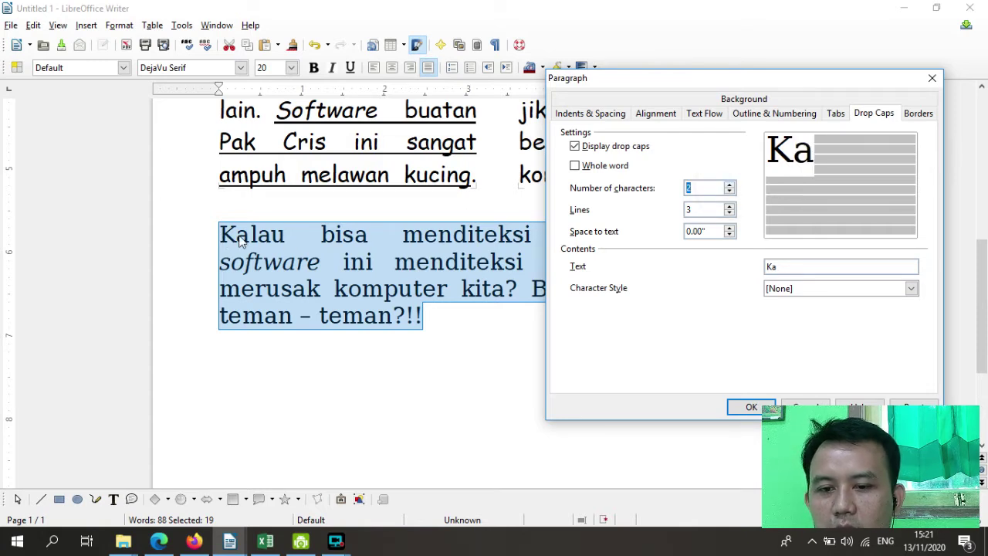
{"action": "left_click", "coordinate": [729, 186]}
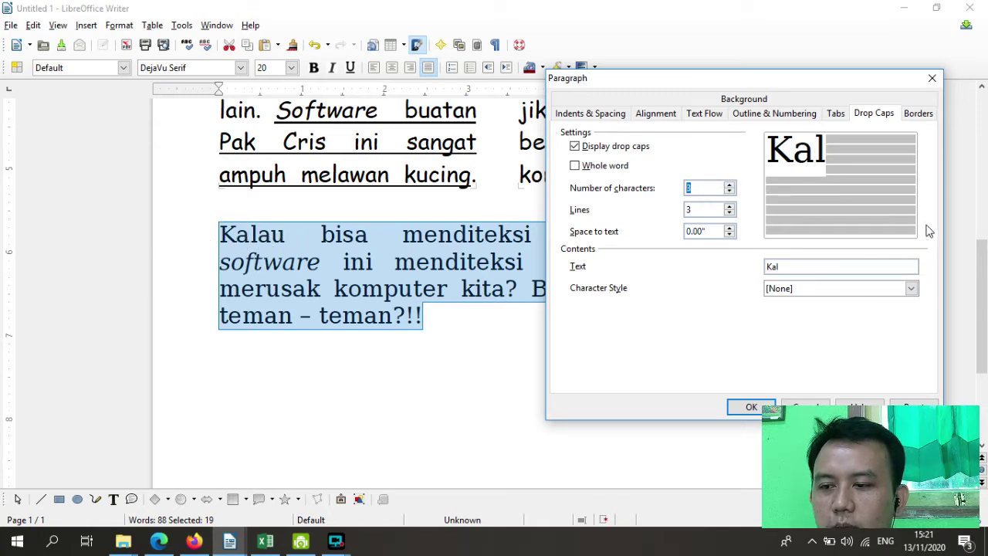
{"action": "left_click", "coordinate": [729, 185]}
{"action": "left_click", "coordinate": [728, 185]}
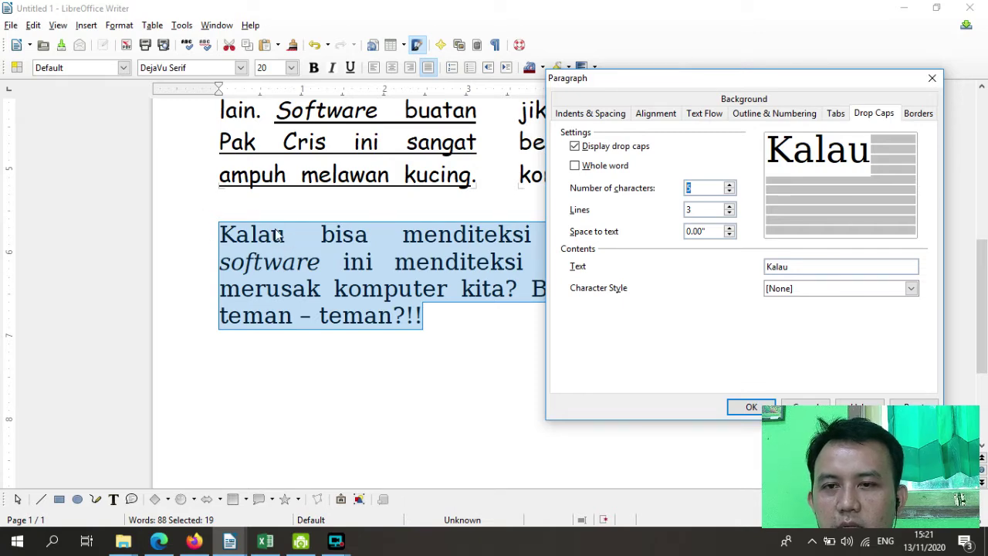
Step: Set the number of drop cap characters to 1
{"action": "left_click", "coordinate": [729, 193]}
{"action": "left_click", "coordinate": [730, 192]}
{"action": "left_click", "coordinate": [730, 192]}
{"action": "left_click", "coordinate": [730, 193]}
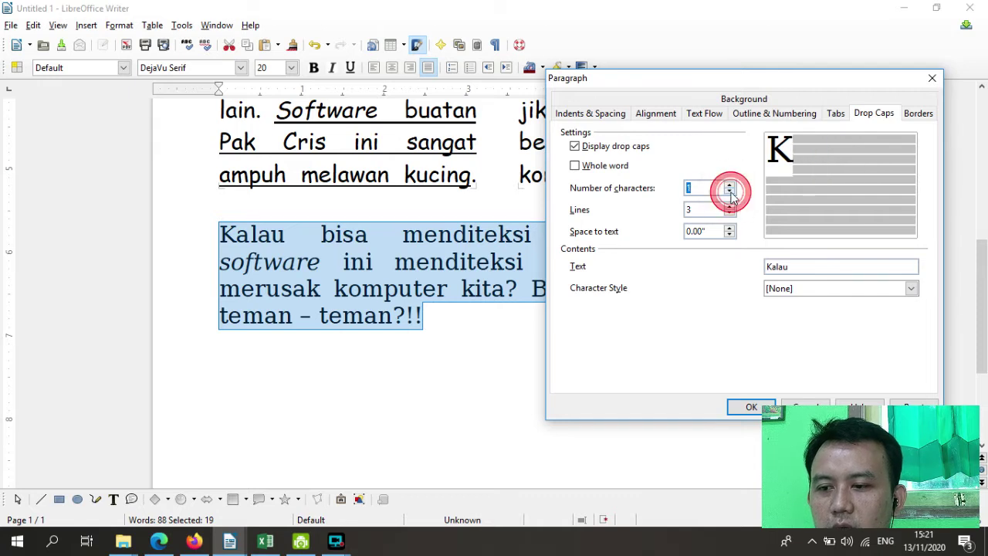
{"action": "double_click", "coordinate": [701, 188]}
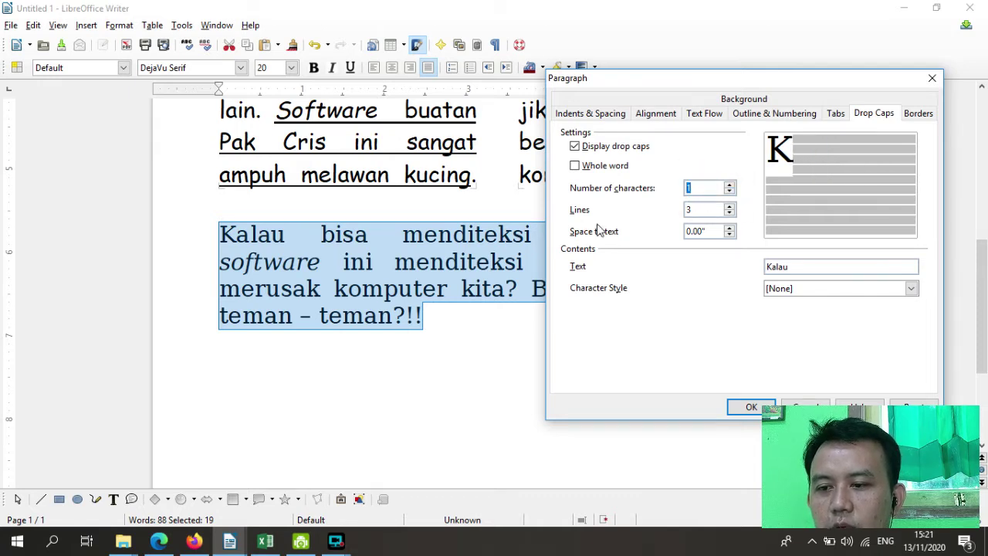
{"action": "left_click", "coordinate": [569, 201]}
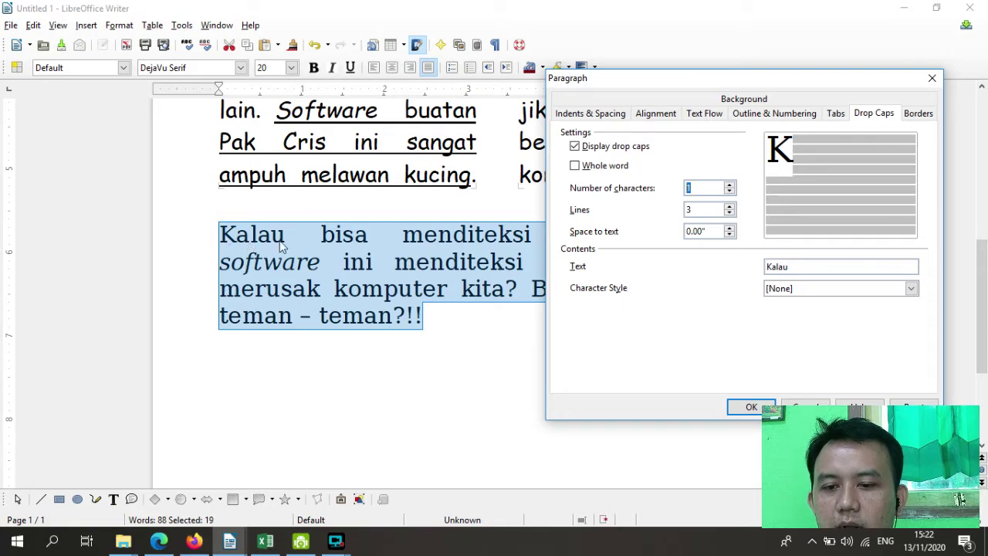
{"action": "left_click", "coordinate": [606, 213]}
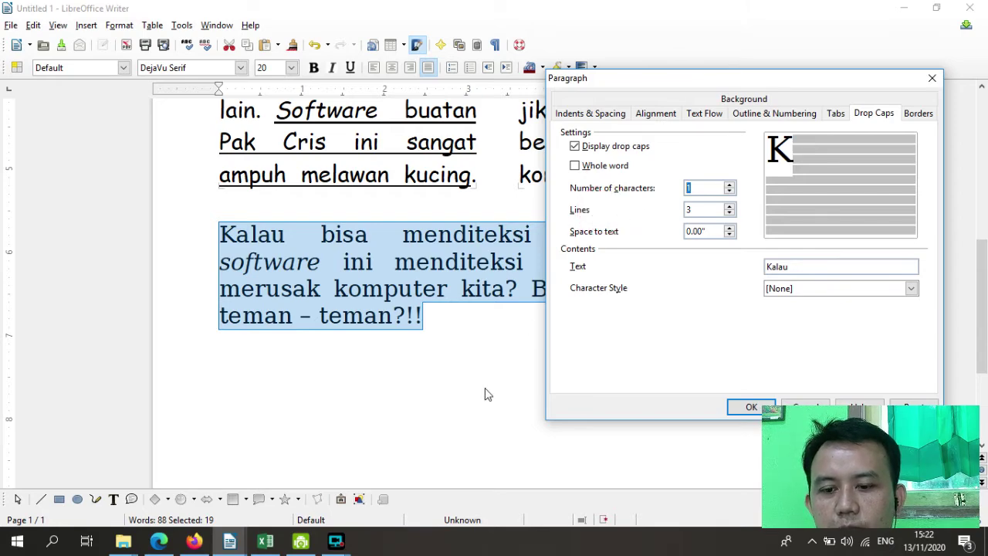
Step: Switch to Fullbook_tik_SMP.pdf in Edge, examine the drop cap in the "Makna Puasa" example, and return to the article's paragraph settings
{"action": "left_click", "coordinate": [159, 540]}
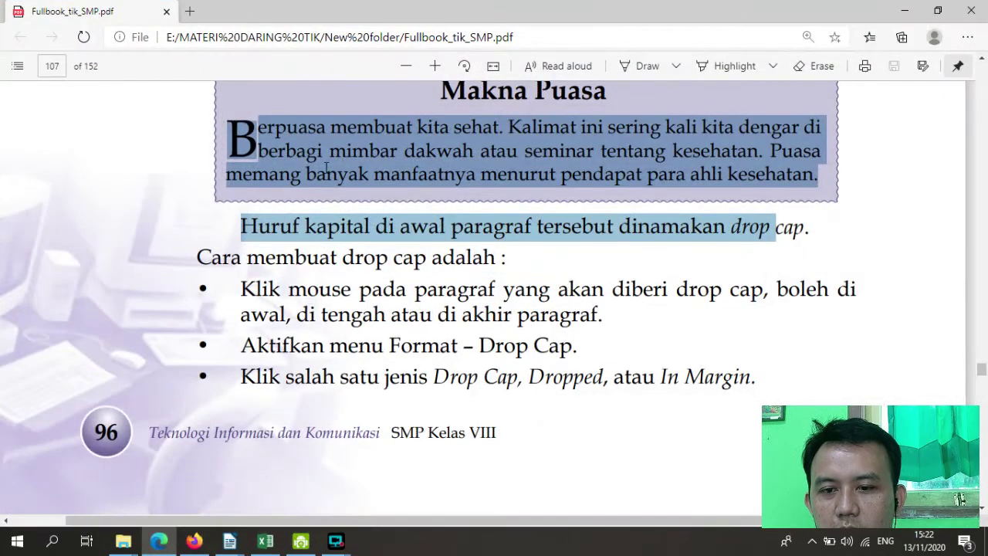
{"action": "left_click", "coordinate": [327, 168]}
{"action": "left_click_drag", "start_coordinate": [247, 135], "coordinate": [332, 129]}
{"action": "left_click_drag", "start_coordinate": [260, 151], "coordinate": [400, 155]}
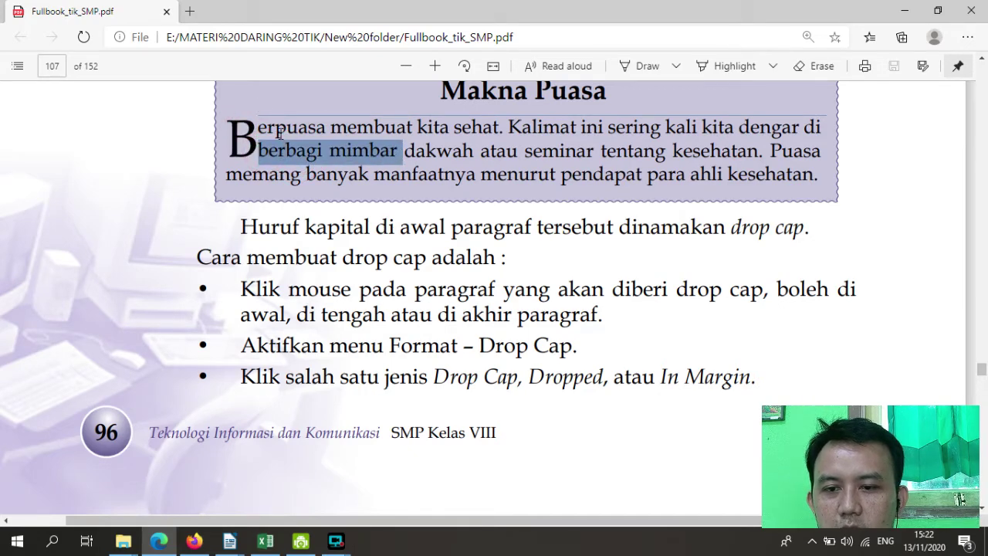
{"action": "left_click_drag", "start_coordinate": [259, 131], "coordinate": [326, 131]}
{"action": "left_click", "coordinate": [905, 12]}
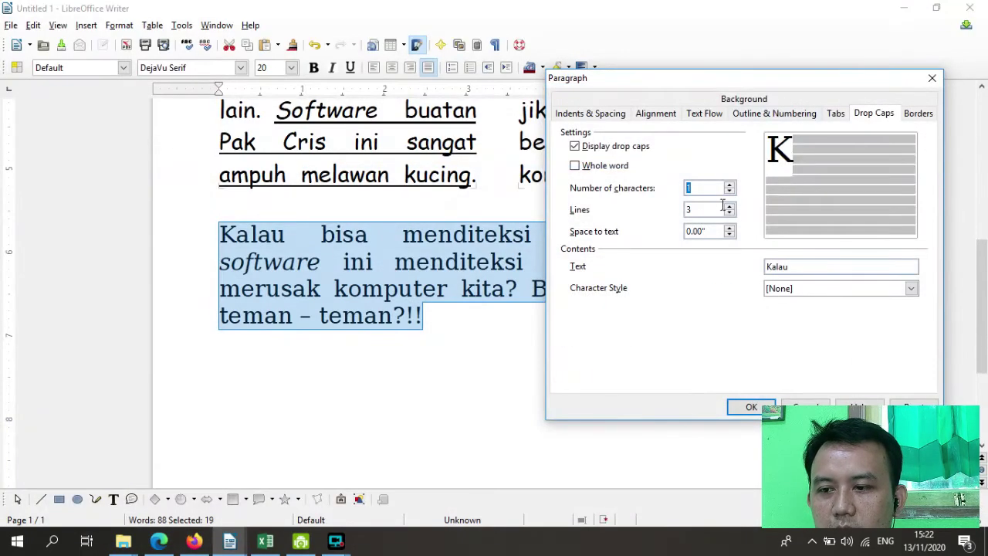
Step: Set the drop cap height to 3 lines and apply the drop cap to the closing paragraph
{"action": "left_click", "coordinate": [692, 209]}
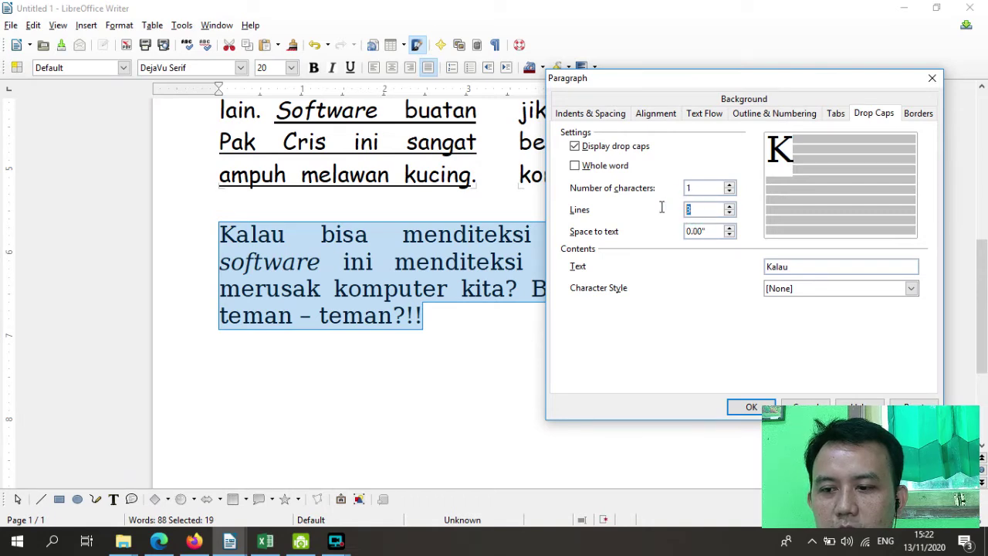
{"action": "left_click", "coordinate": [730, 214]}
{"action": "left_click", "coordinate": [730, 206]}
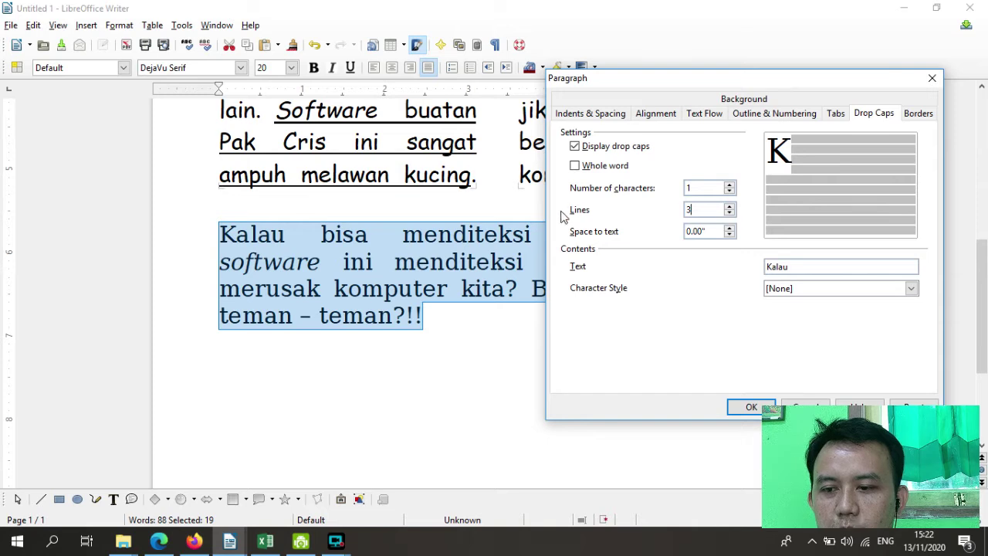
{"action": "left_click", "coordinate": [706, 217]}
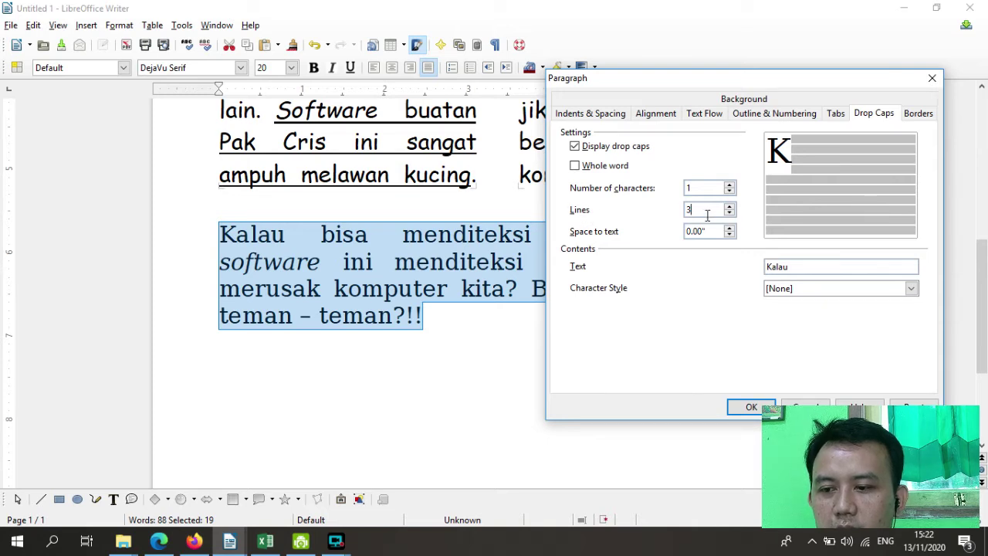
{"action": "double_click", "coordinate": [699, 215]}
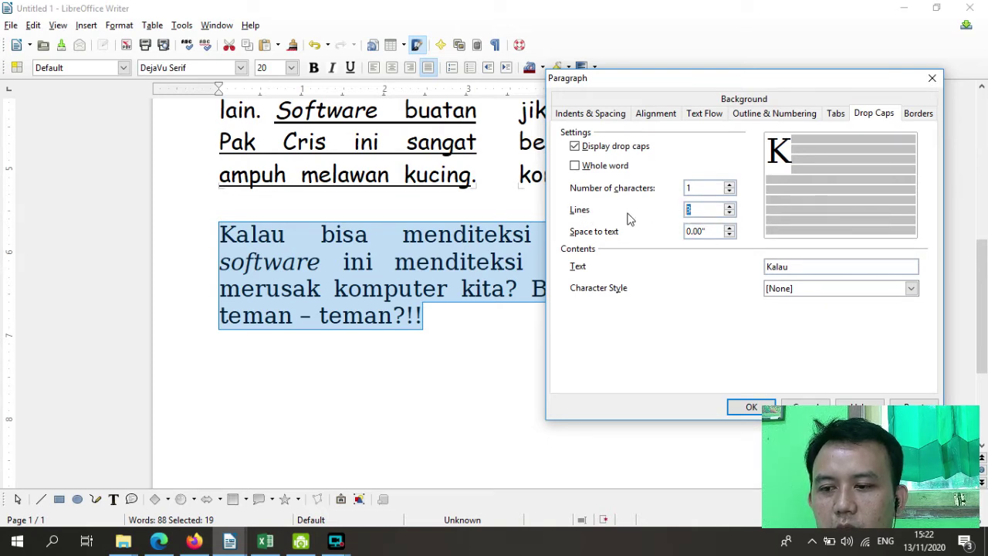
{"action": "double_click", "coordinate": [698, 209]}
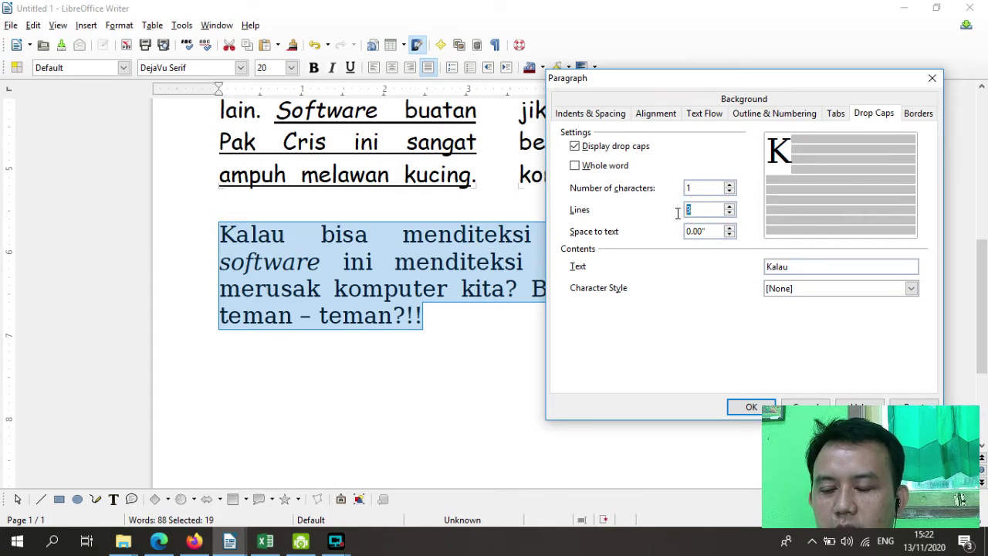
{"action": "left_click", "coordinate": [662, 190]}
{"action": "left_click", "coordinate": [657, 201]}
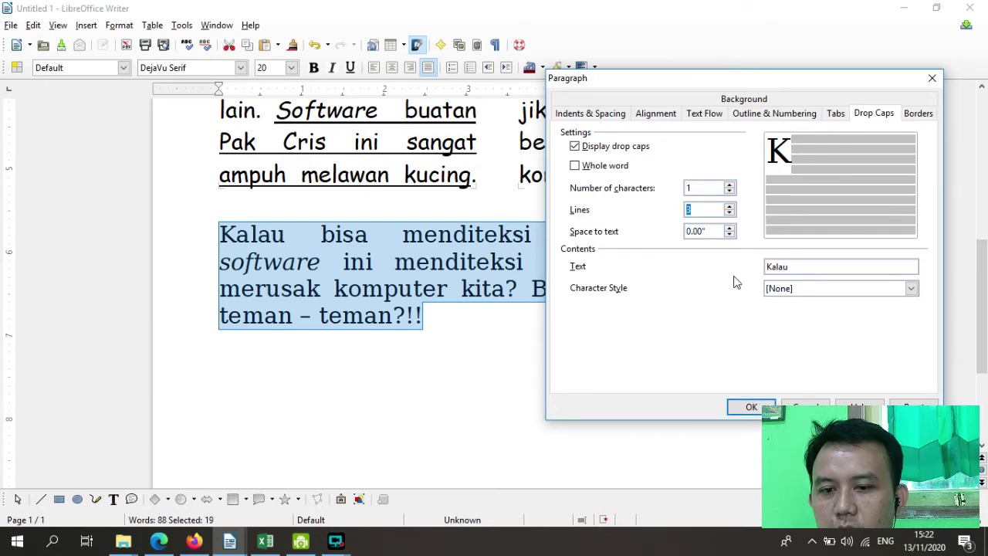
{"action": "left_click", "coordinate": [756, 407]}
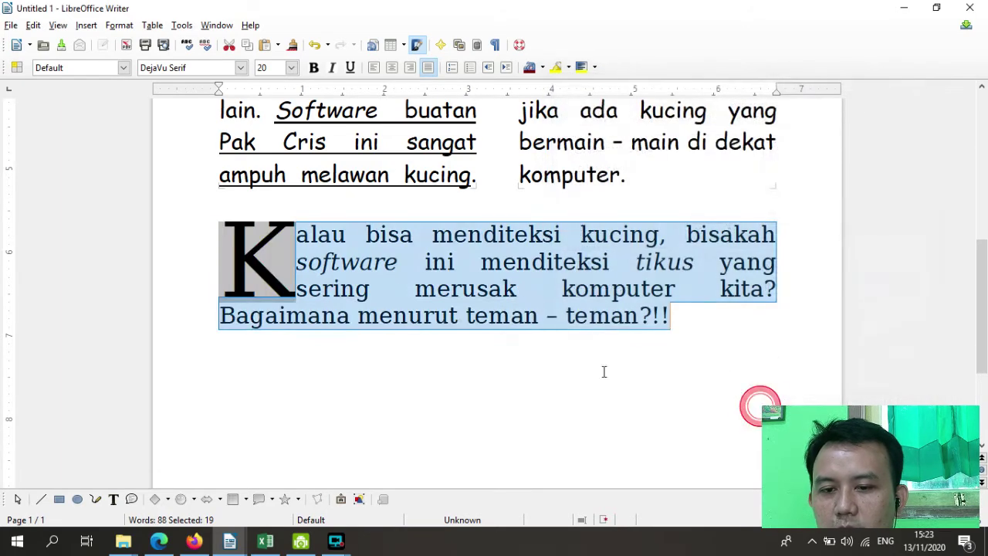
Step: Examine the drop cap "K" and how the closing paragraph's lines wrap beside it
{"action": "left_click", "coordinate": [386, 348]}
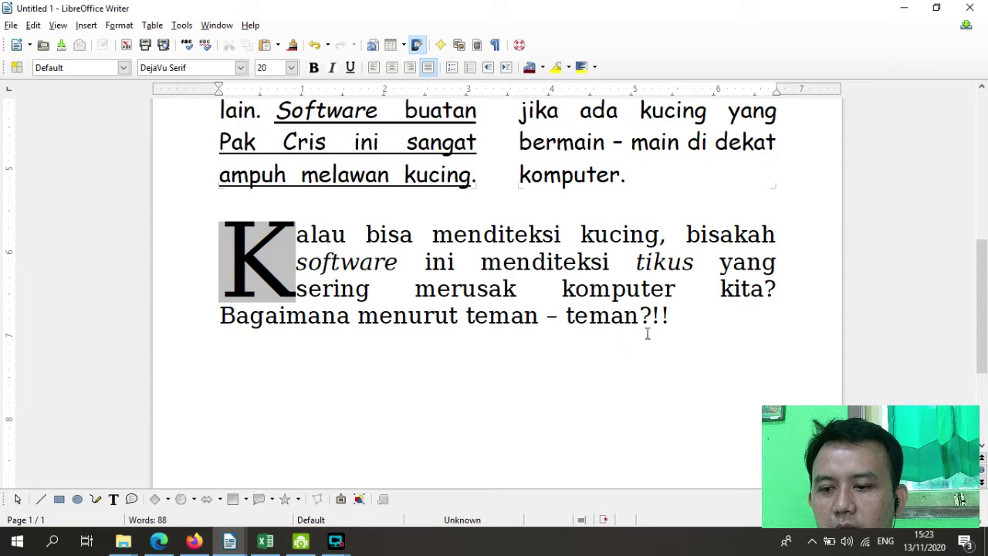
{"action": "left_click_drag", "start_coordinate": [687, 310], "coordinate": [210, 254]}
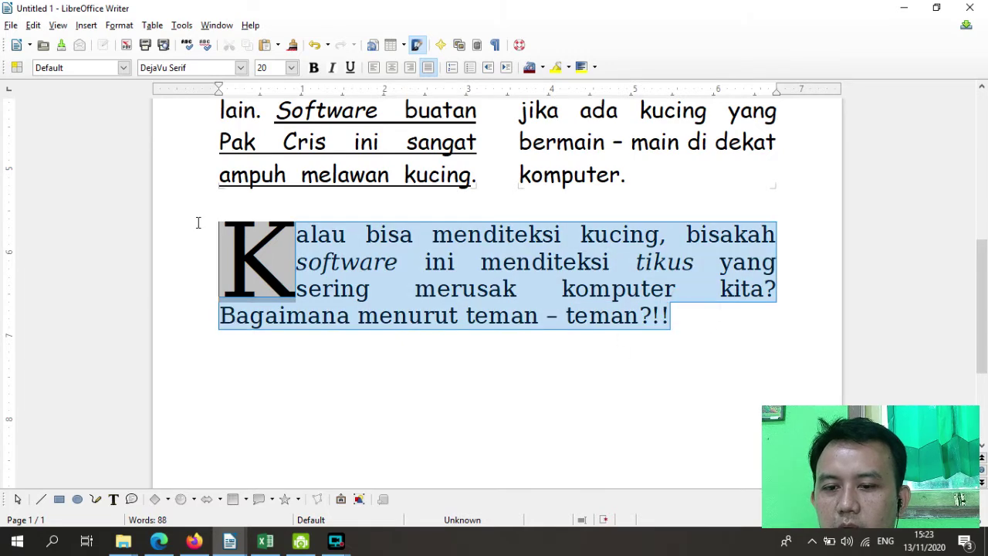
{"action": "left_click", "coordinate": [319, 268]}
{"action": "left_click_drag", "start_coordinate": [232, 230], "coordinate": [296, 289]}
{"action": "left_click", "coordinate": [297, 268]}
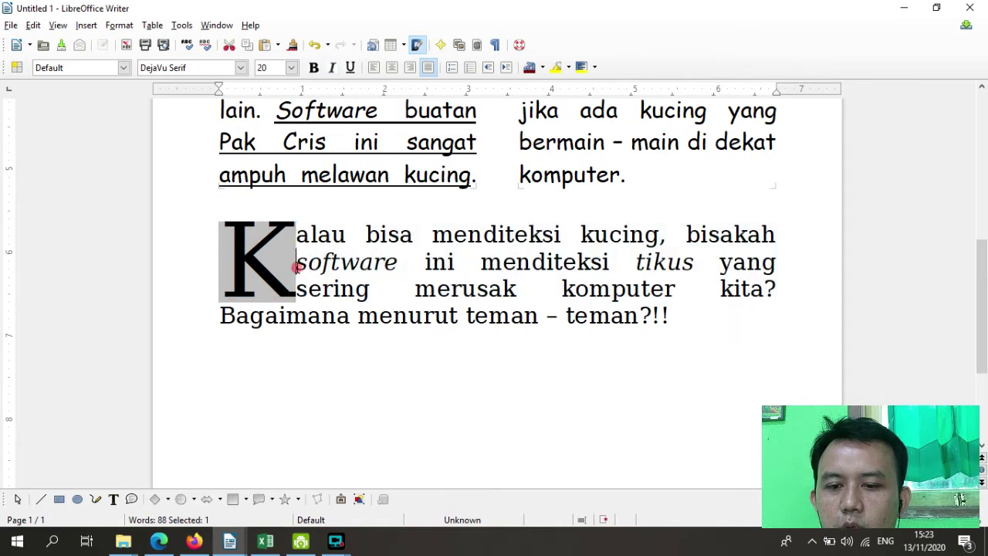
{"action": "triple_click", "coordinate": [297, 268]}
{"action": "left_click", "coordinate": [309, 282]}
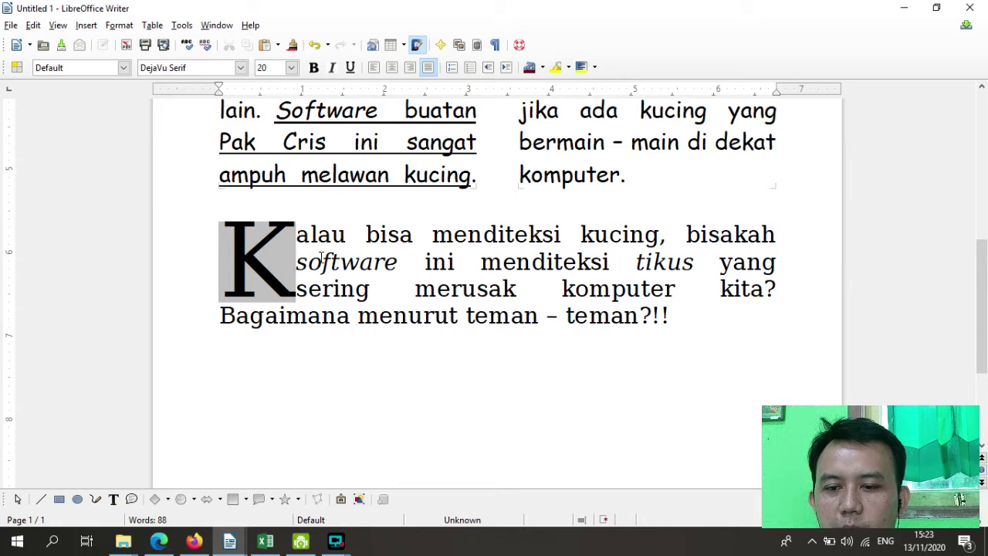
{"action": "left_click", "coordinate": [300, 236]}
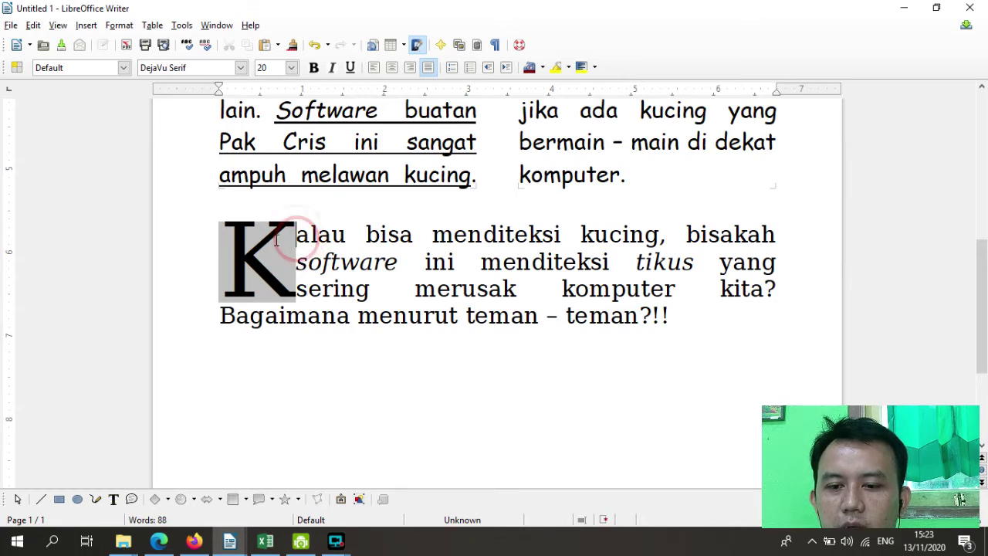
Step: Examine the three lines of the closing paragraph that sit beside the drop cap
{"action": "left_click_drag", "start_coordinate": [302, 235], "coordinate": [758, 234]}
{"action": "left_click_drag", "start_coordinate": [306, 262], "coordinate": [517, 270]}
{"action": "left_click_drag", "start_coordinate": [303, 290], "coordinate": [589, 291]}
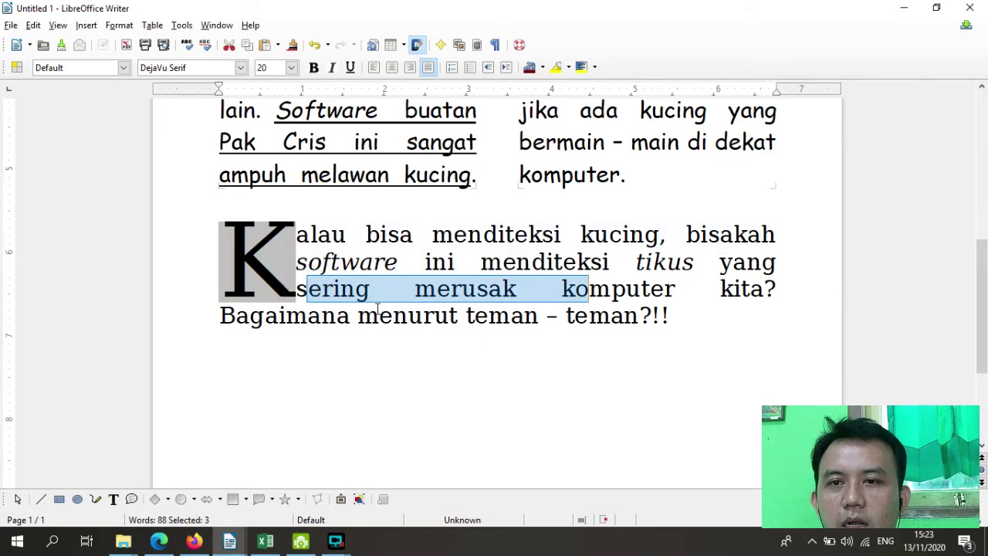
{"action": "scroll", "coordinate": [376, 309], "scroll_direction": "up", "scroll_amount": 1}
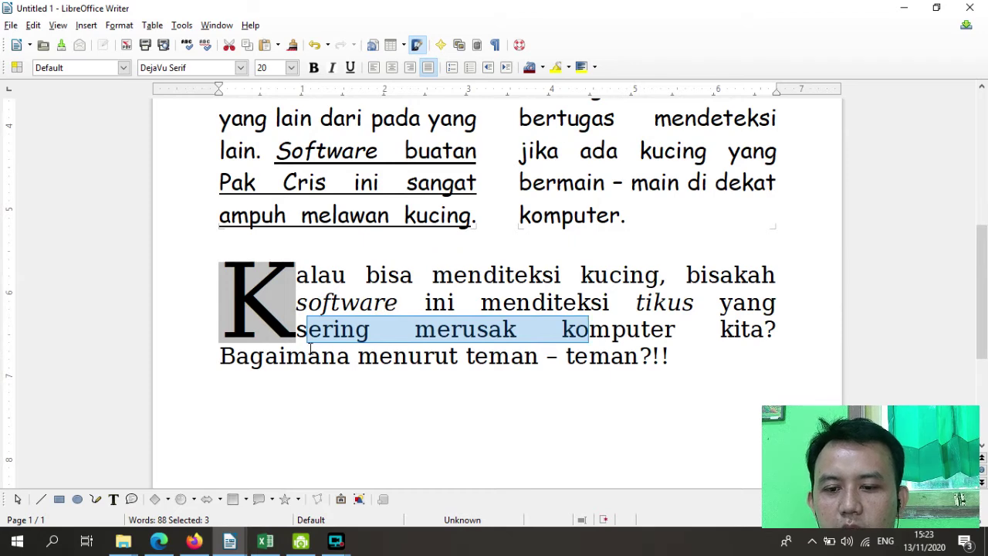
{"action": "left_click_drag", "start_coordinate": [298, 332], "coordinate": [776, 331]}
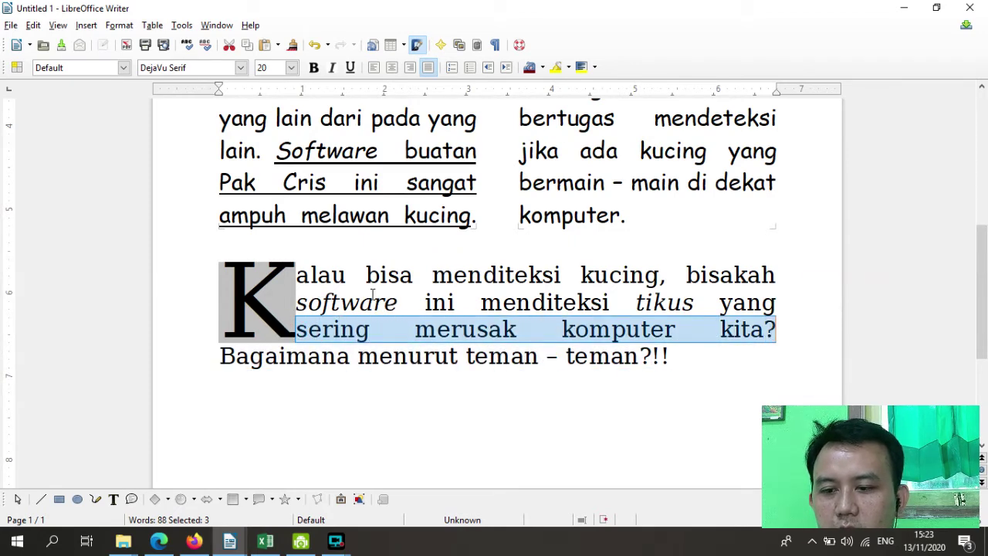
{"action": "left_click", "coordinate": [277, 276]}
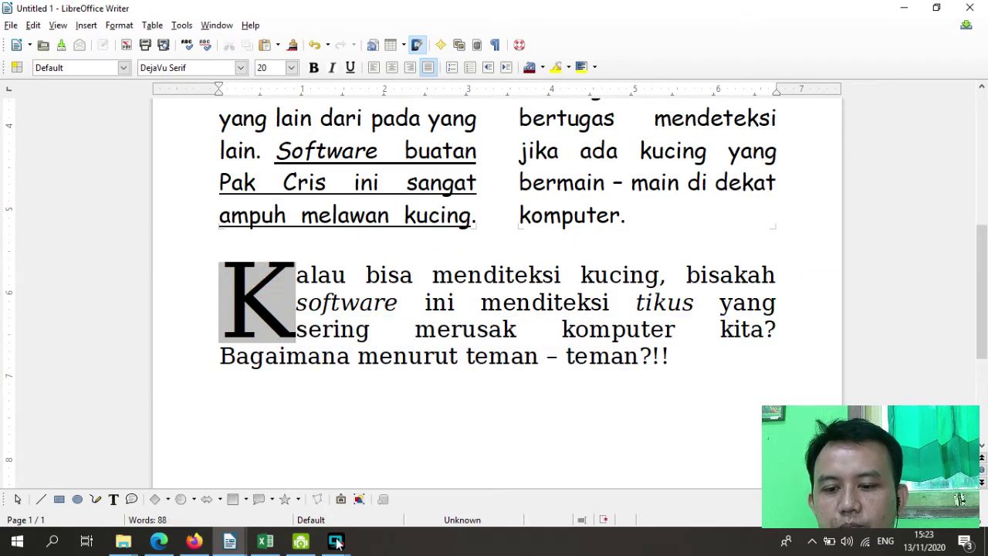
Step: In the Untitled 2 notes, write "blok paragraf – Format – Paragraph – DopCaps – Setting" under the Drop Caps heading and open a parenthetical note
{"action": "mouse_move", "coordinate": [230, 542]}
{"action": "left_click", "coordinate": [533, 480]}
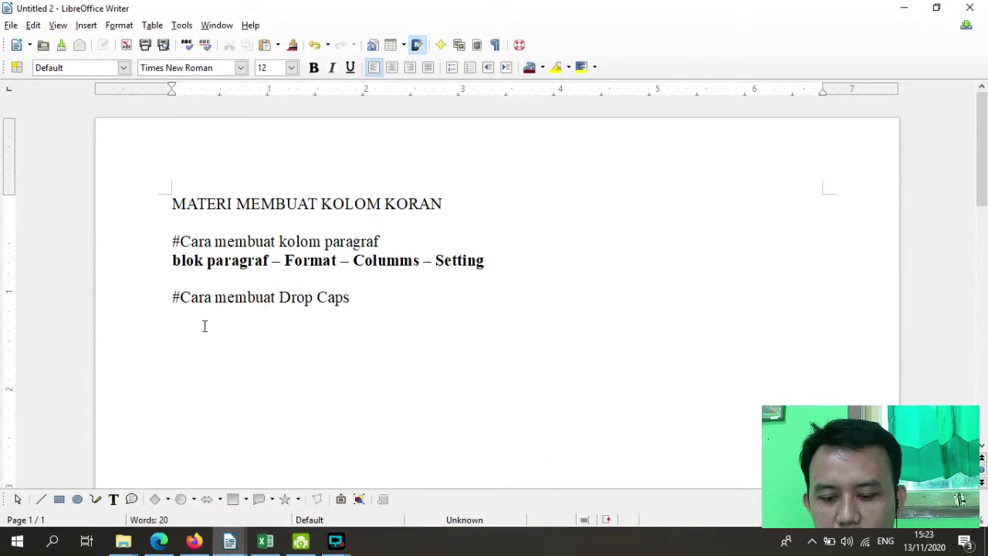
{"action": "type", "text": "blok para"}
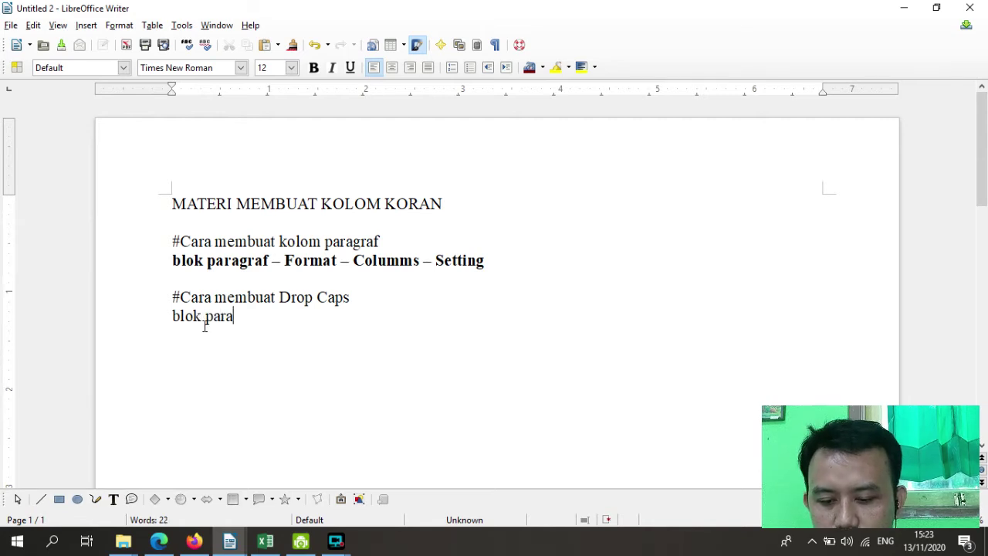
{"action": "type", "text": "graf"}
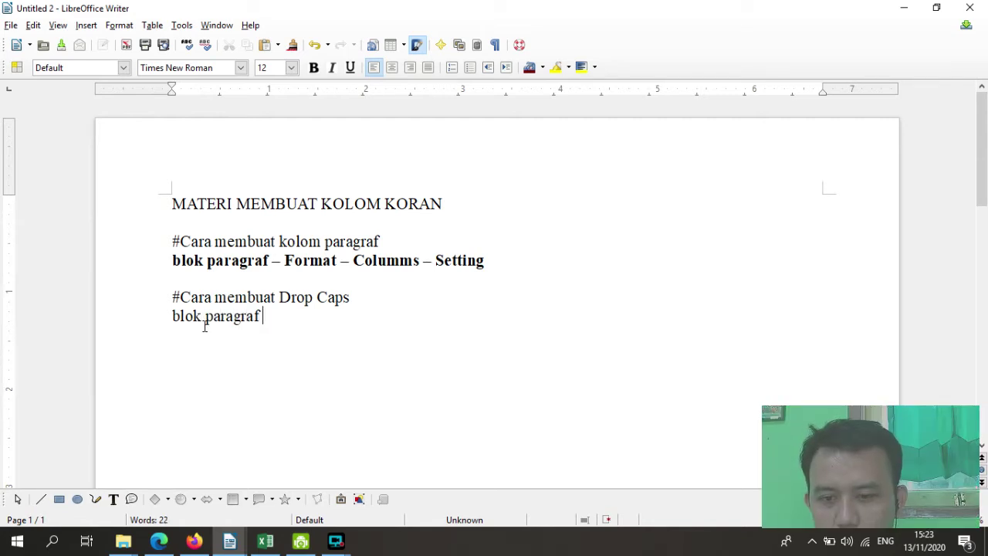
{"action": "type", "text": " -"}
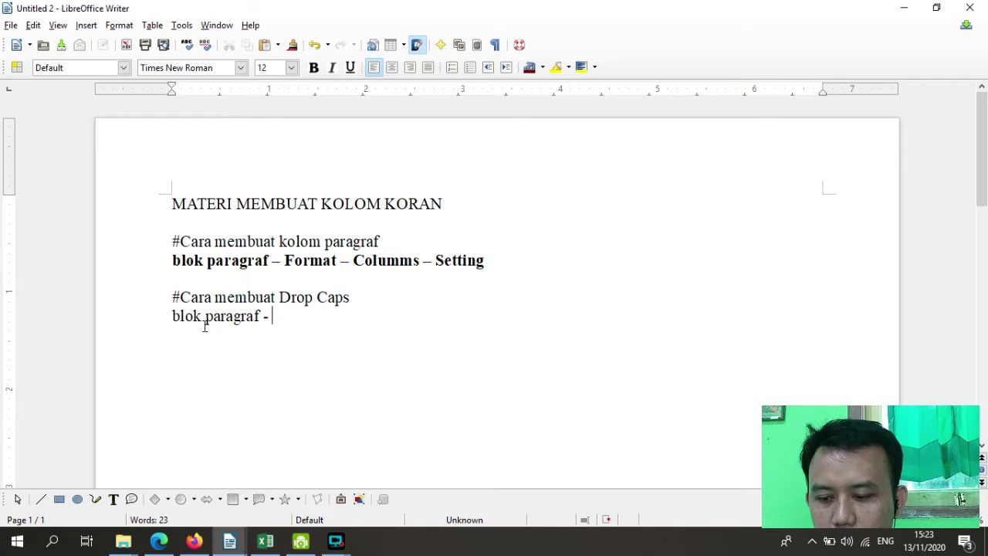
{"action": "type", "text": " Format -"}
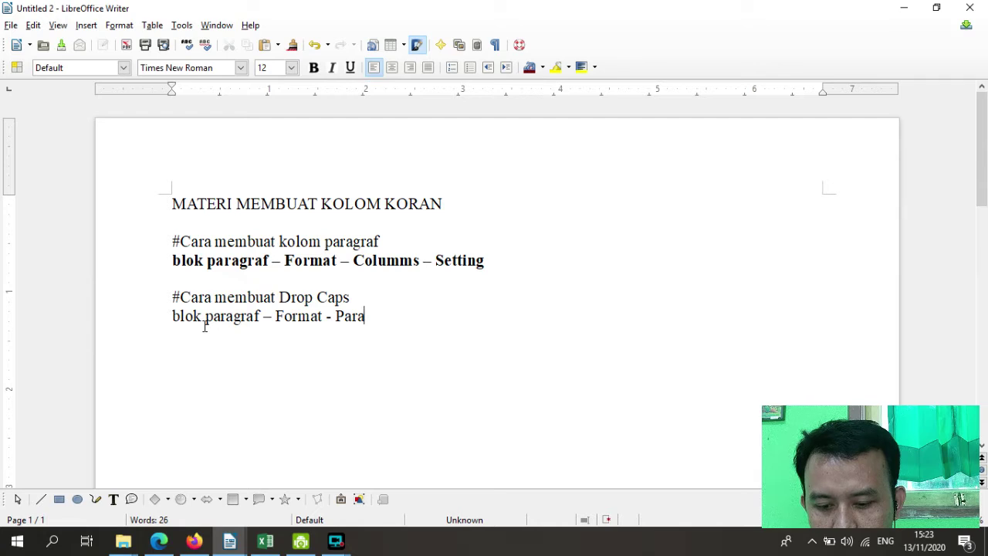
{"action": "type", "text": "Paragra"}
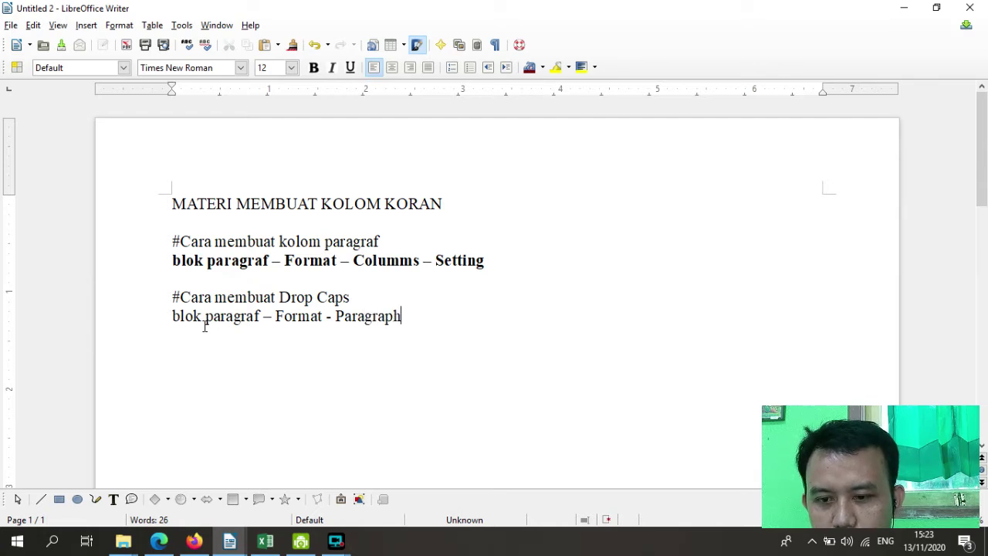
{"action": "type", "text": "ph "}
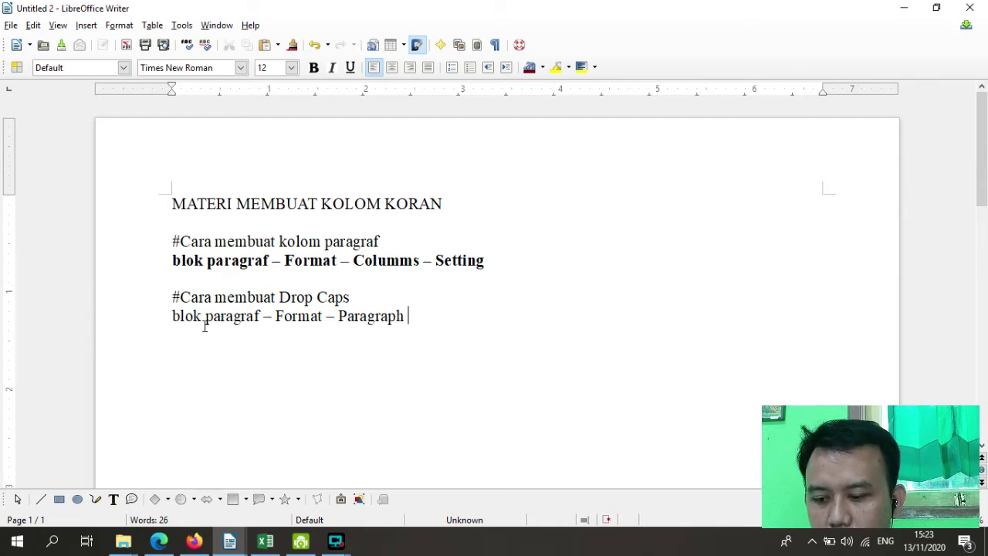
{"action": "type", "text": "- DopCaps"}
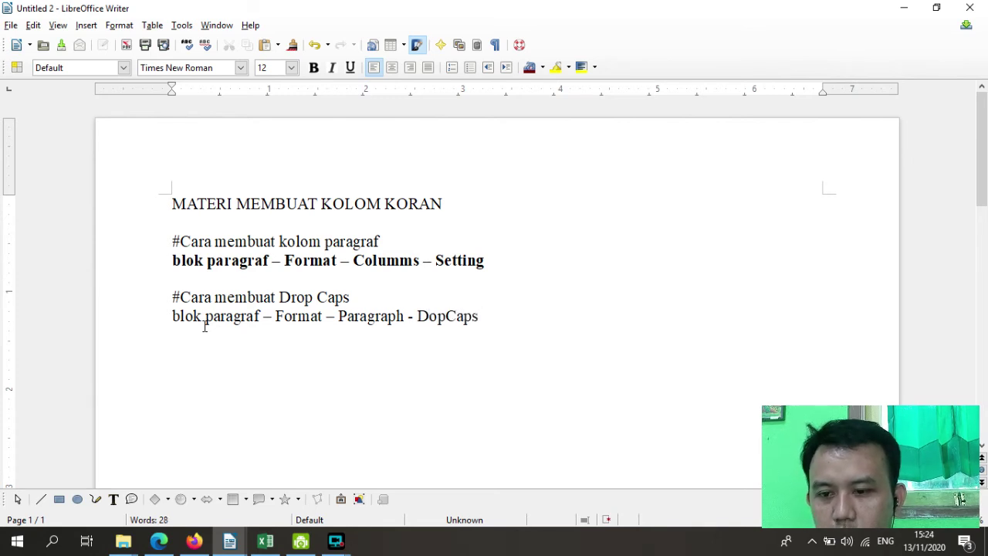
{"action": "type", "text": " - Set"}
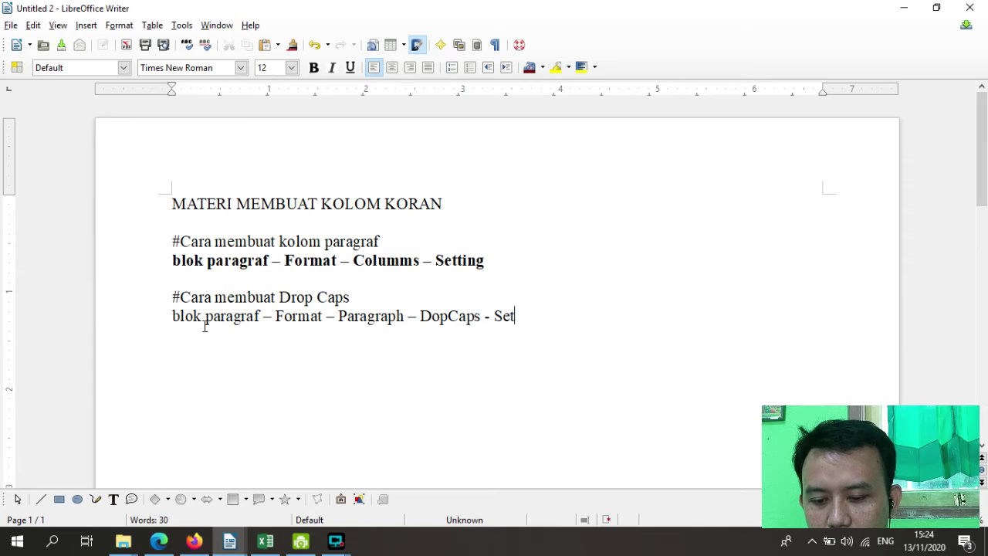
{"action": "type", "text": "ting ( “"}
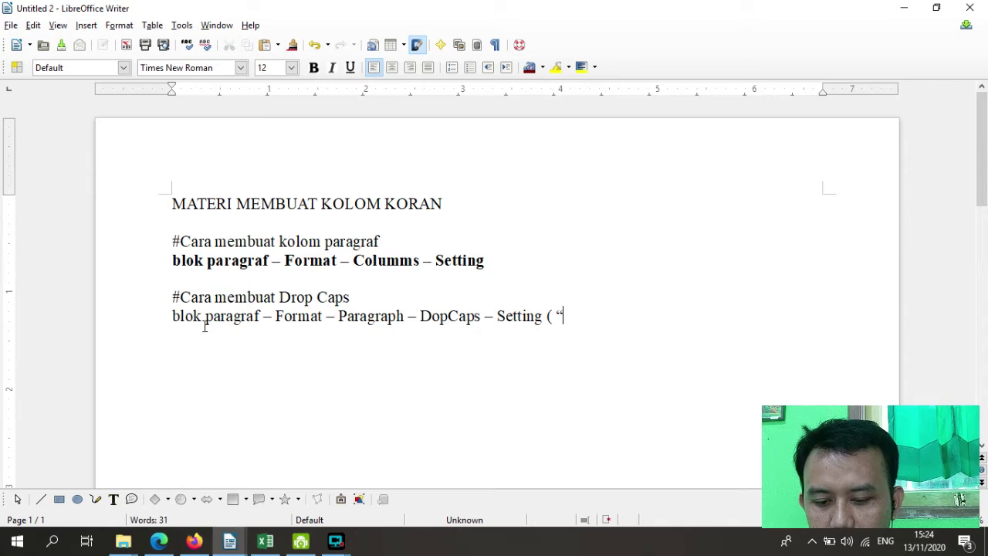
Step: Complete the parenthetical note as "centang display drop caps", checking the option's name in the paragraph's drop cap settings
{"action": "type", "text": "centang d"}
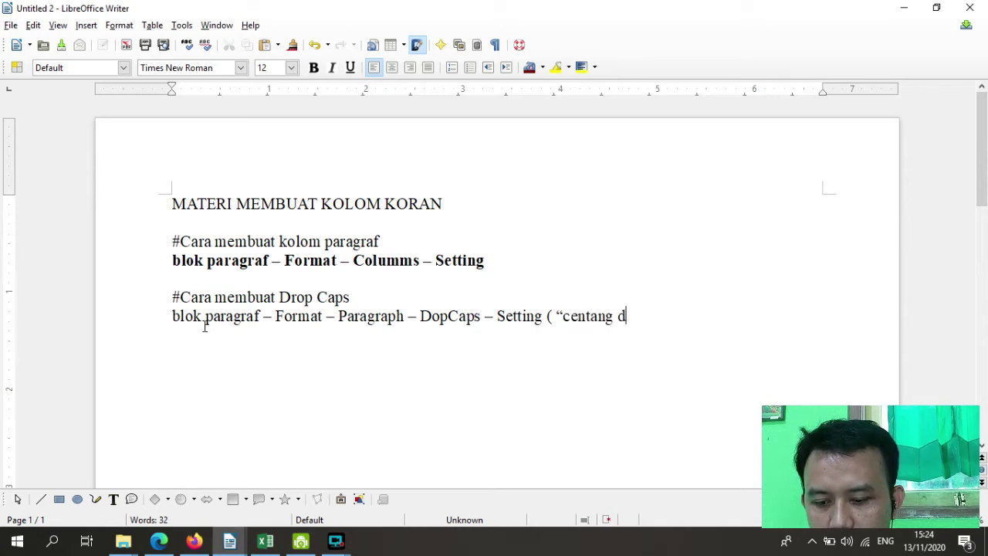
{"action": "type", "text": "ispla"}
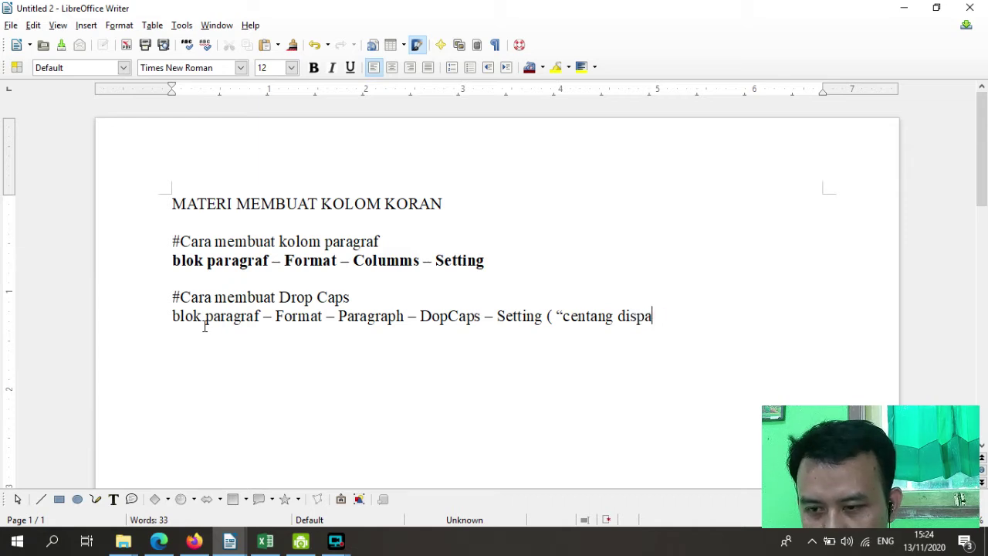
{"action": "type", "text": "y”"}
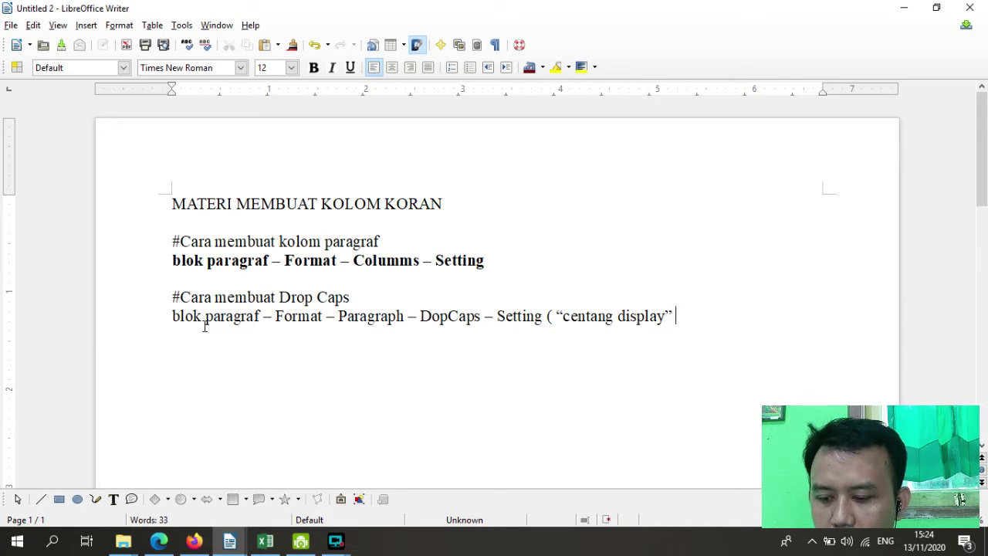
{"action": "left_click", "coordinate": [119, 25]}
{"action": "left_click", "coordinate": [147, 82]}
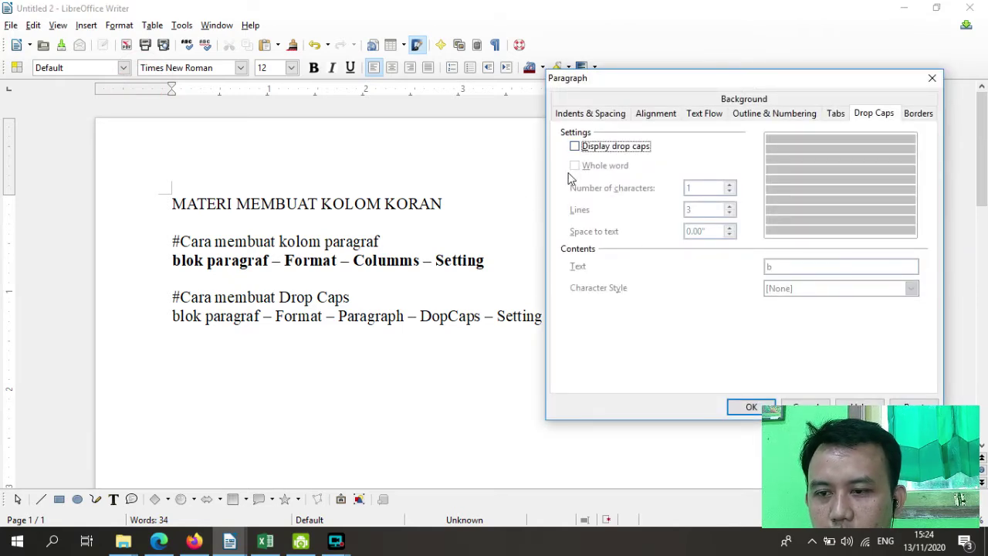
{"action": "left_click", "coordinate": [931, 79]}
{"action": "left_click", "coordinate": [666, 316]}
{"action": "type", "text": "drop caps” )"}
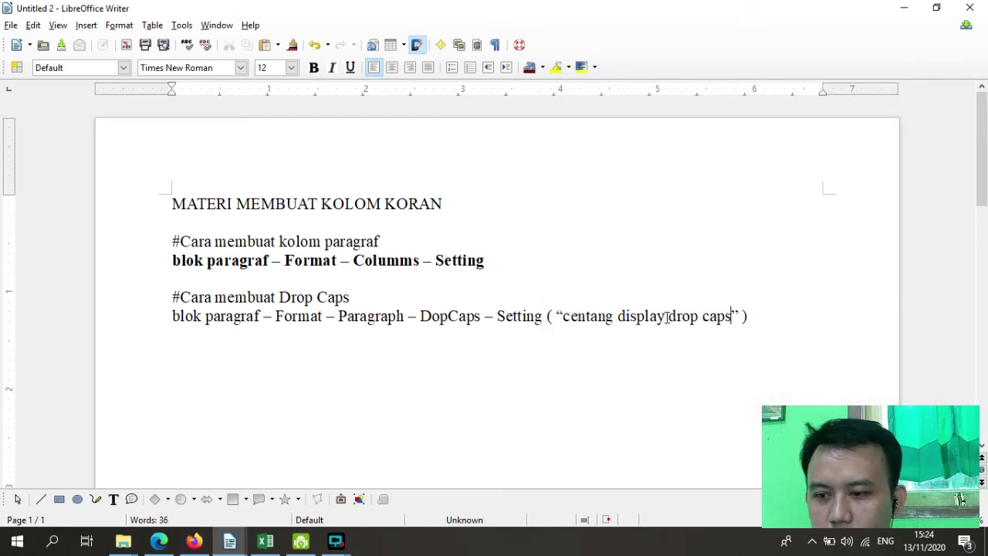
Step: Add a new line below the Drop Caps instructions and review the "centang display drop caps" note
{"action": "left_click_drag", "start_coordinate": [562, 316], "coordinate": [724, 321]}
{"action": "left_click", "coordinate": [681, 294]}
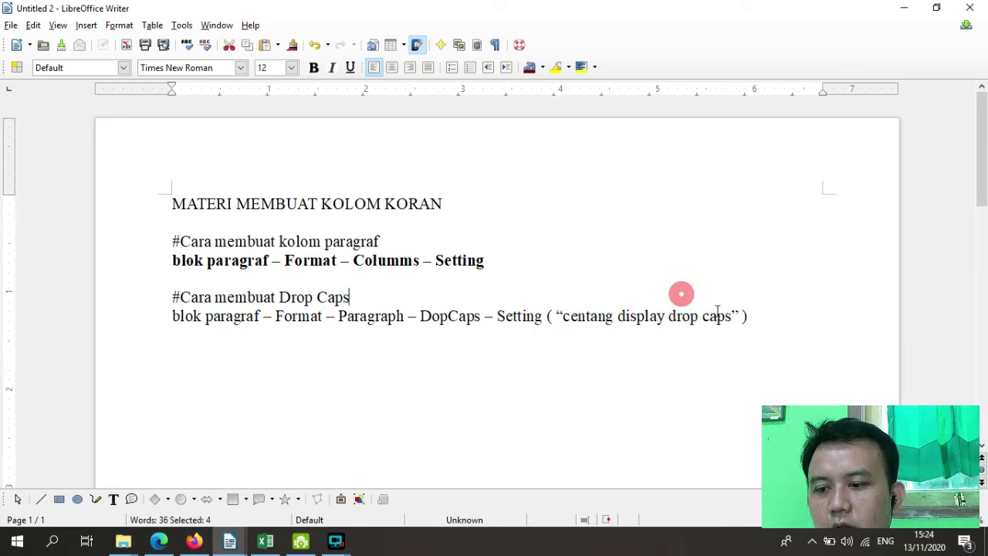
{"action": "left_click", "coordinate": [748, 317]}
{"action": "key", "text": "Return"}
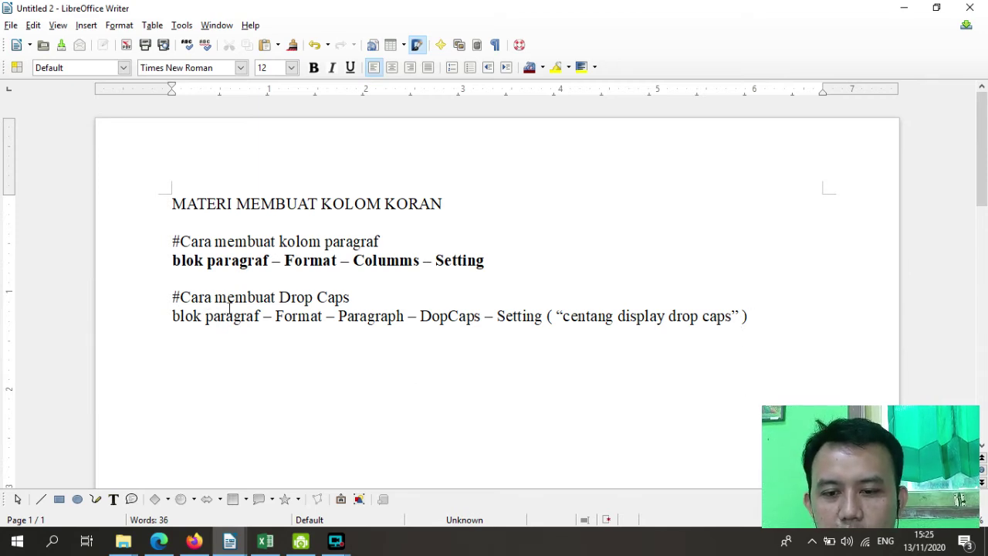
{"action": "left_click", "coordinate": [269, 297]}
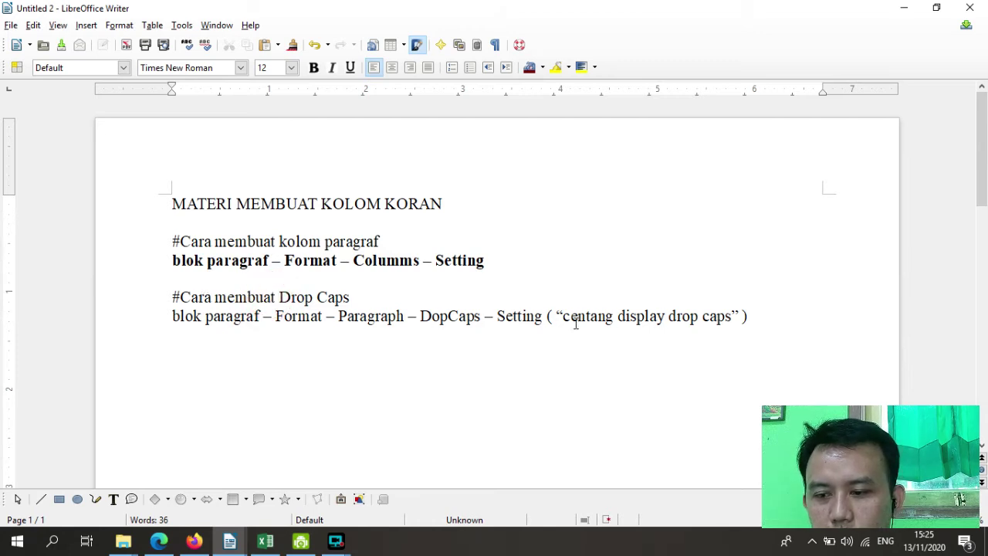
{"action": "mouse_move", "coordinate": [556, 316]}
{"action": "left_mouse_down"}
{"action": "mouse_move", "coordinate": [736, 316]}
{"action": "mouse_move", "coordinate": [547, 317]}
{"action": "left_mouse_up"}
{"action": "left_click", "coordinate": [738, 315]}
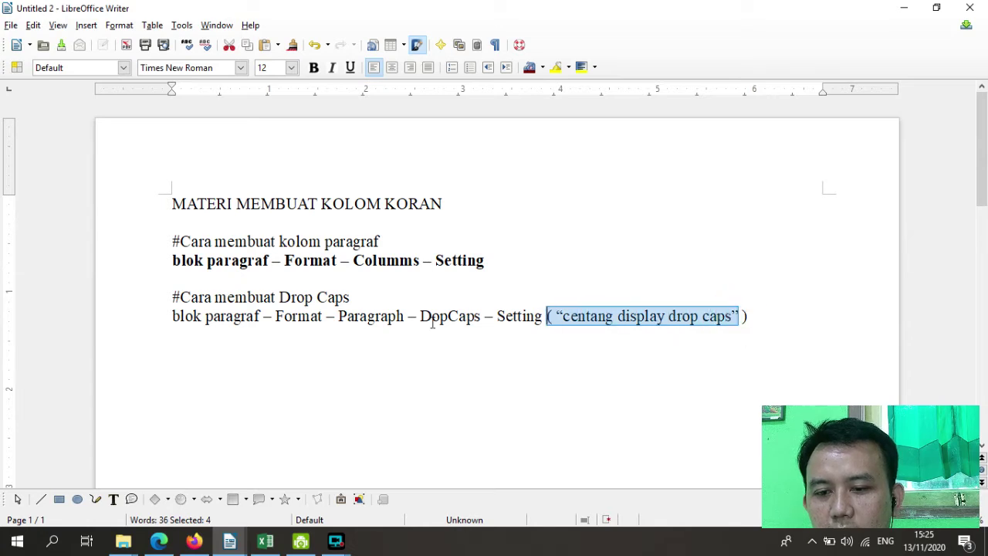
Step: Write the heading "#Cara menghapus Drop caps" below the instructions and start the line beneath it with an opening quotation mark
{"action": "left_click", "coordinate": [183, 346]}
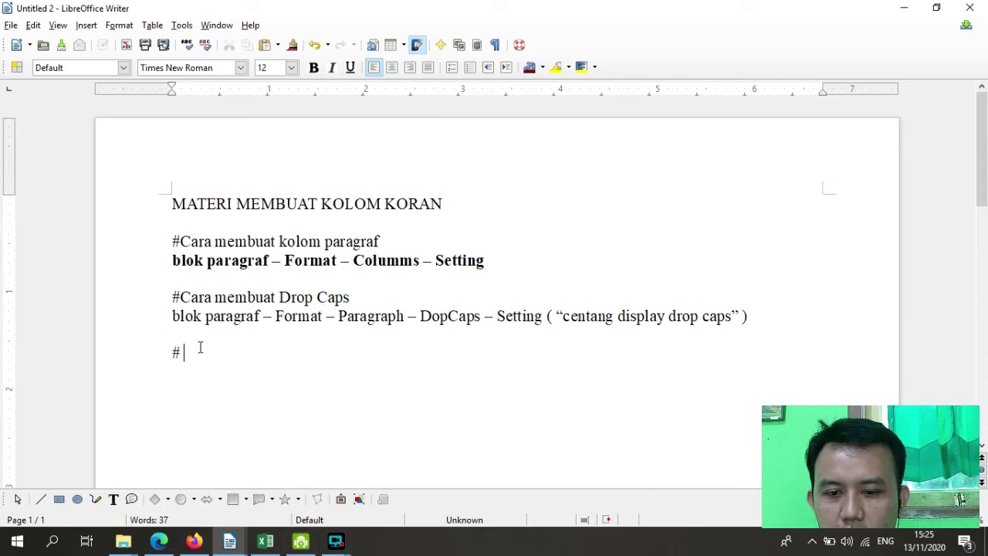
{"action": "type", "text": "#Cara"}
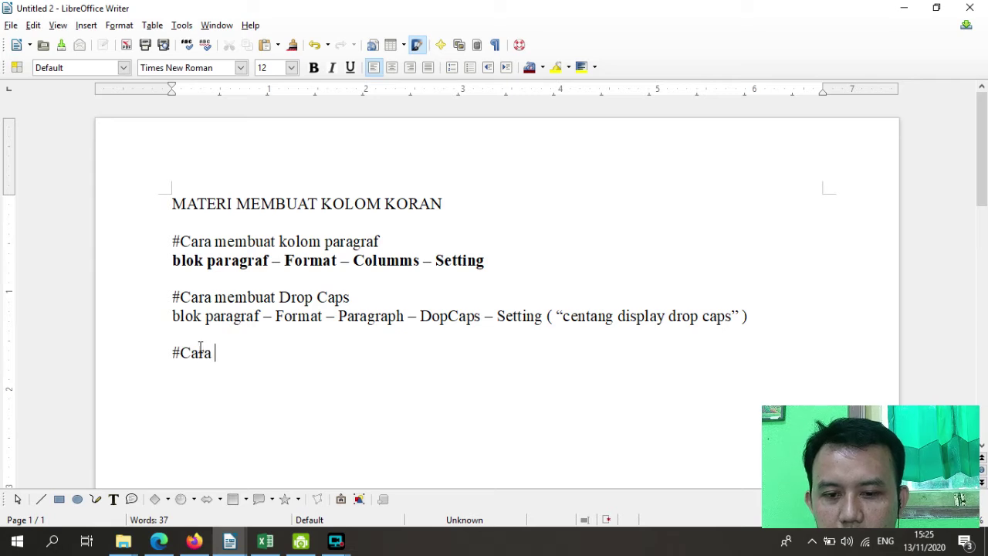
{"action": "type", "text": " men"}
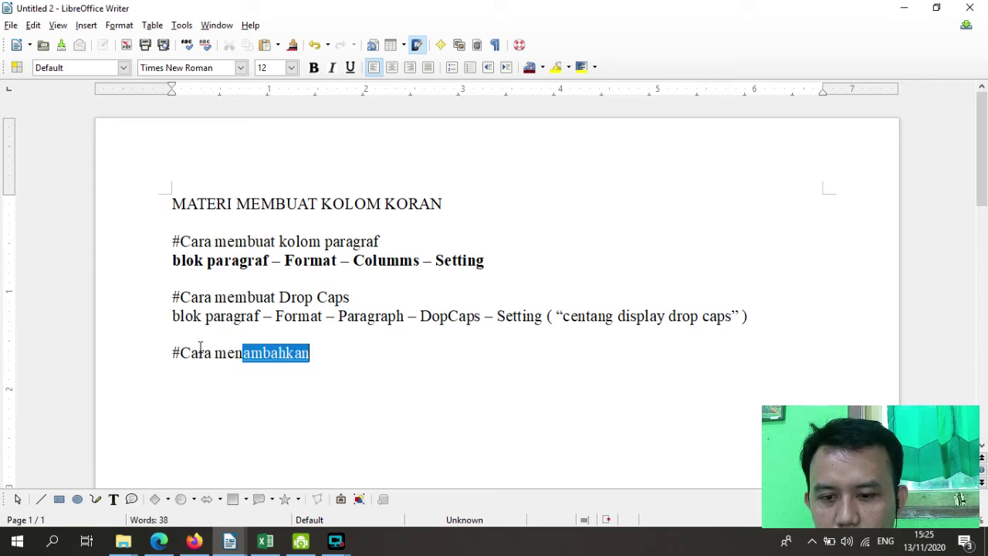
{"action": "type", "text": "ghapu"}
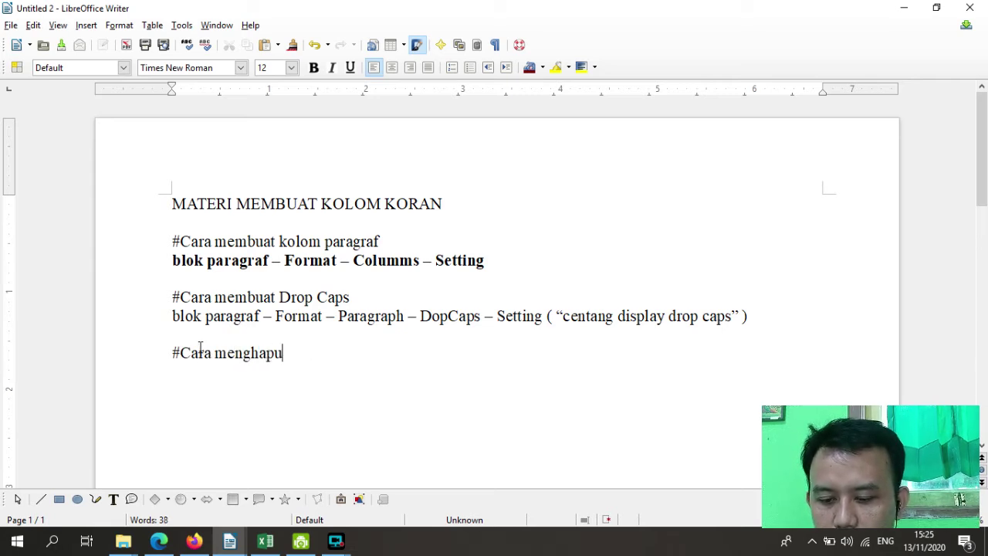
{"action": "type", "text": "s Drop c"}
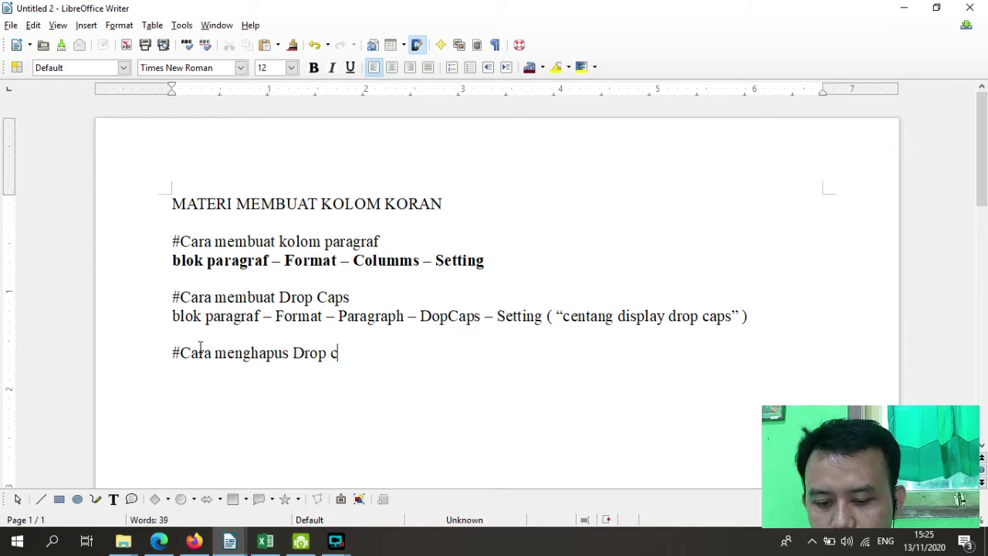
{"action": "type", "text": "cap"}
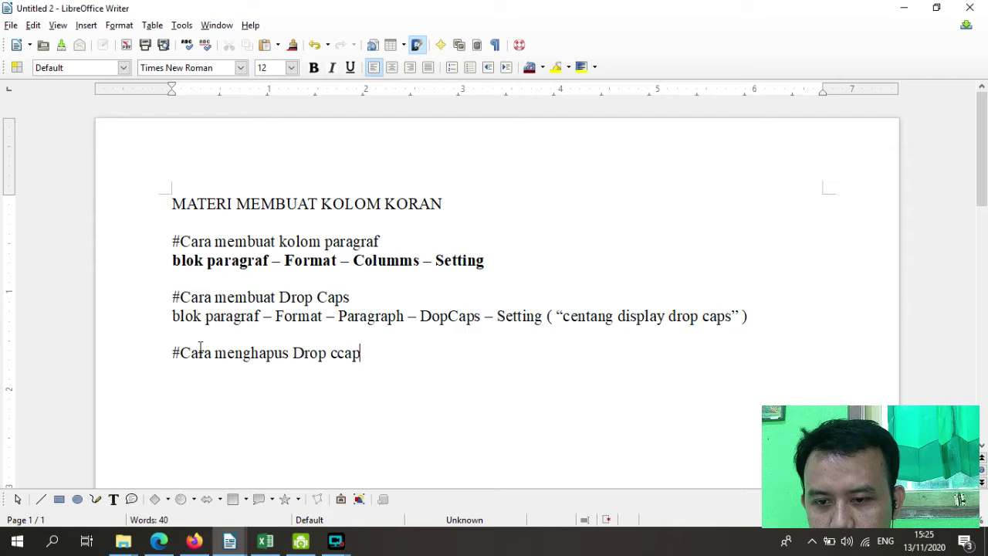
{"action": "key", "text": "BackSpace"}
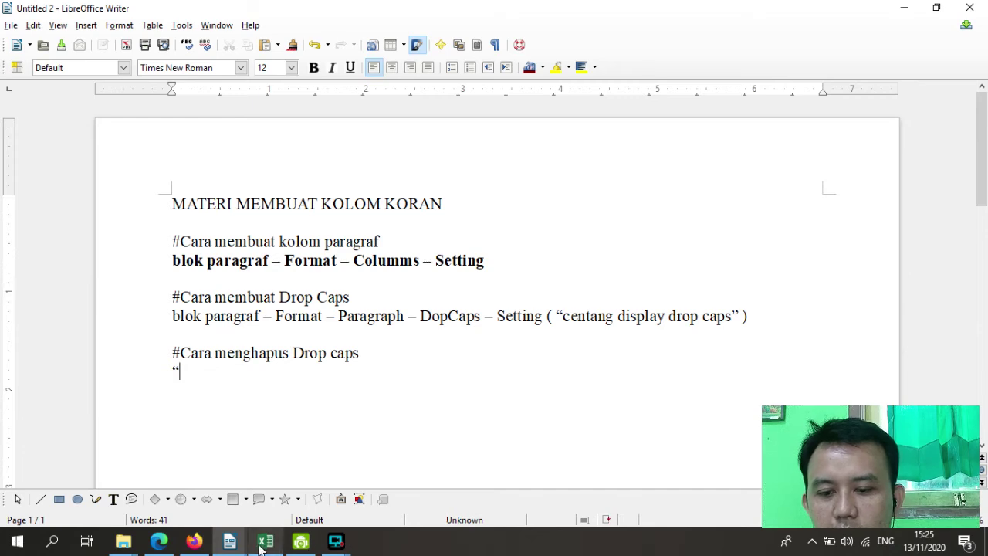
Step: In Untitled 1, remove the closing paragraph's drop cap by turning off Display drop caps in its paragraph settings
{"action": "left_click", "coordinate": [230, 541]}
{"action": "left_click", "coordinate": [430, 487]}
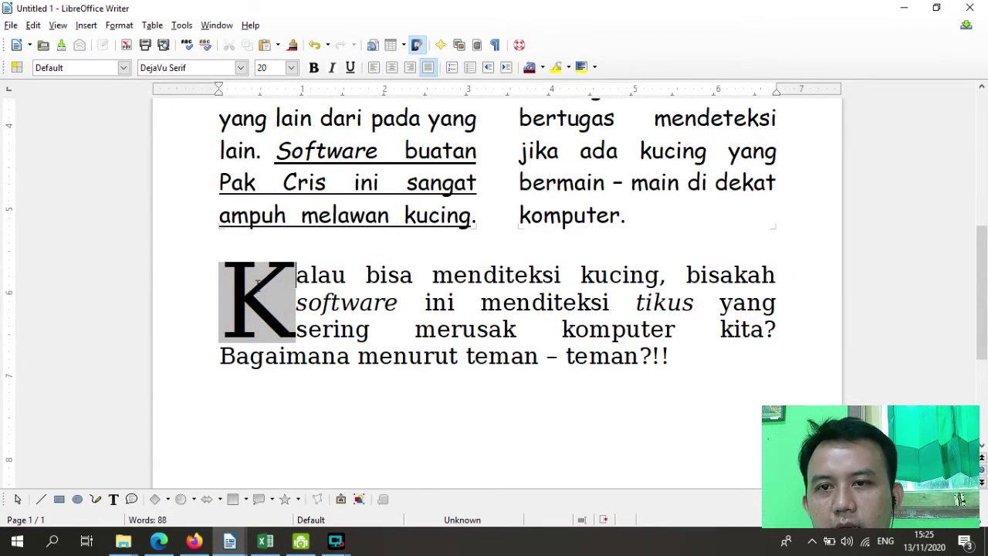
{"action": "triple_click", "coordinate": [215, 271]}
{"action": "left_click", "coordinate": [670, 361]}
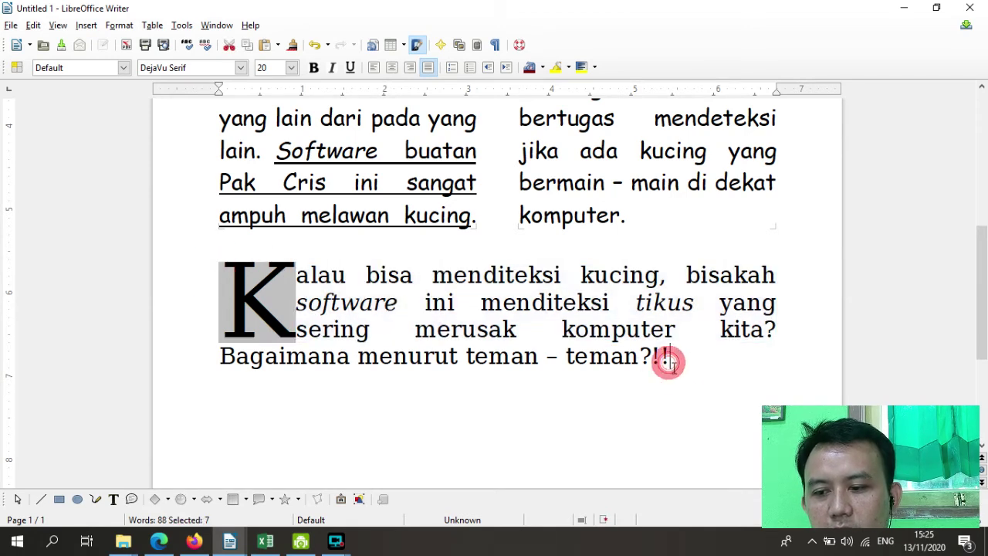
{"action": "left_click_drag", "start_coordinate": [269, 291], "coordinate": [225, 304]}
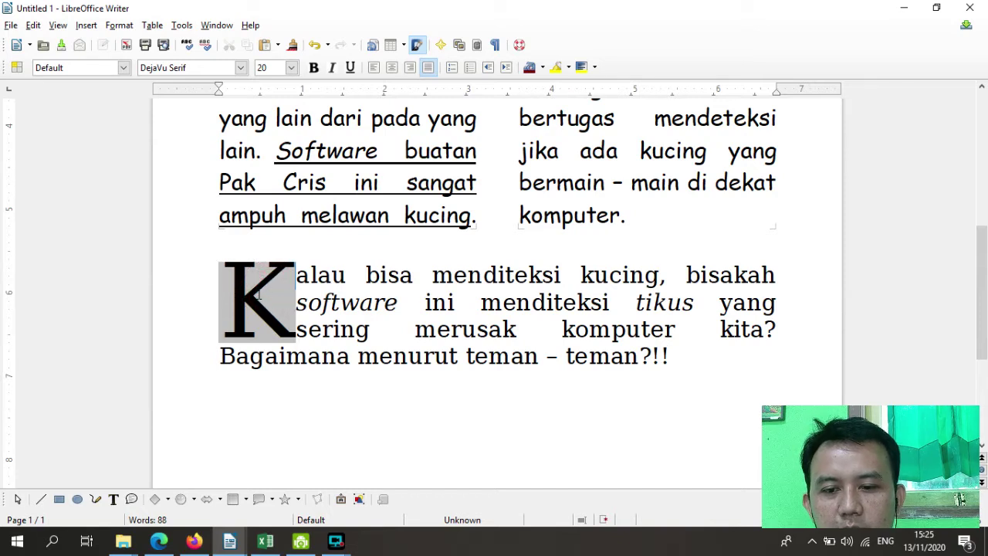
{"action": "left_click", "coordinate": [678, 362], "text": "shift"}
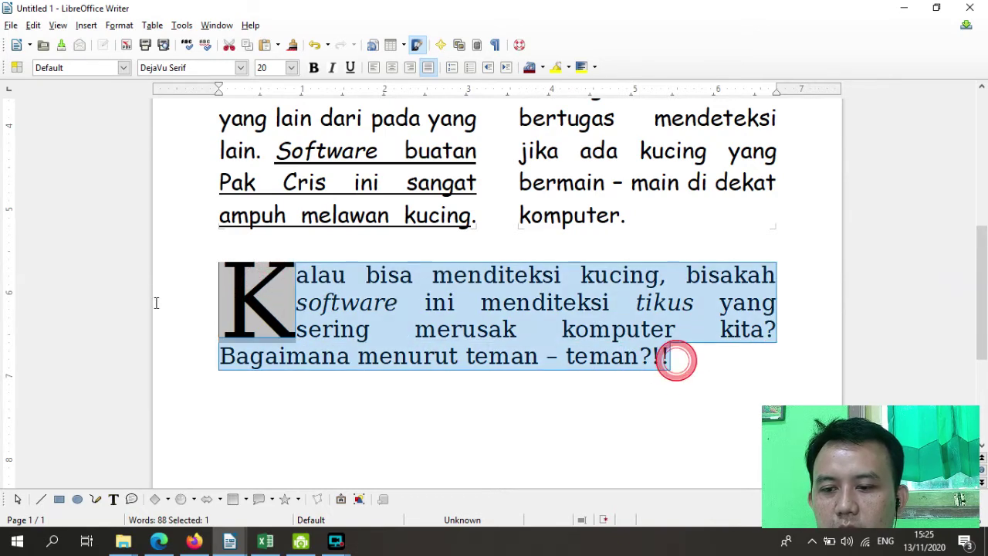
{"action": "left_click", "coordinate": [120, 25]}
{"action": "left_click", "coordinate": [139, 82]}
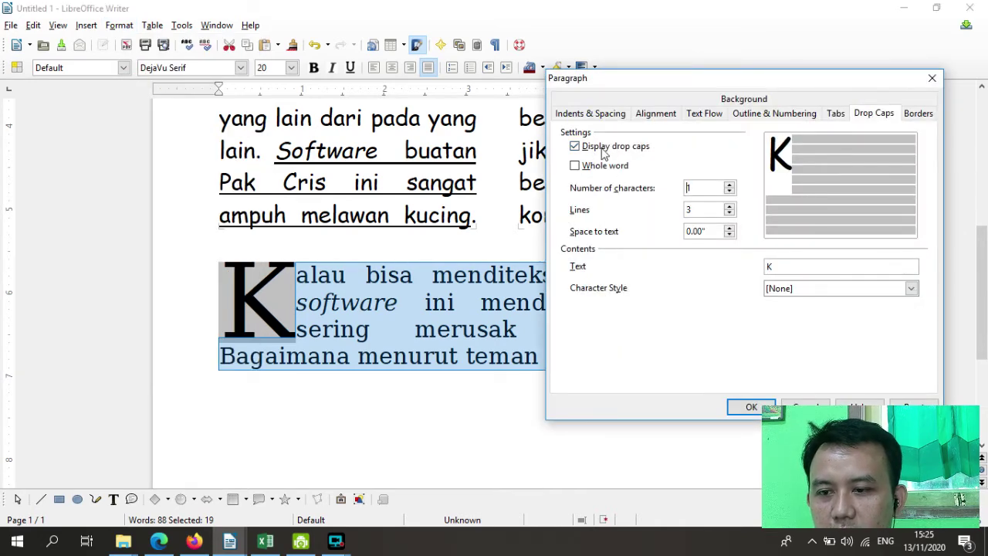
{"action": "left_click", "coordinate": [575, 147]}
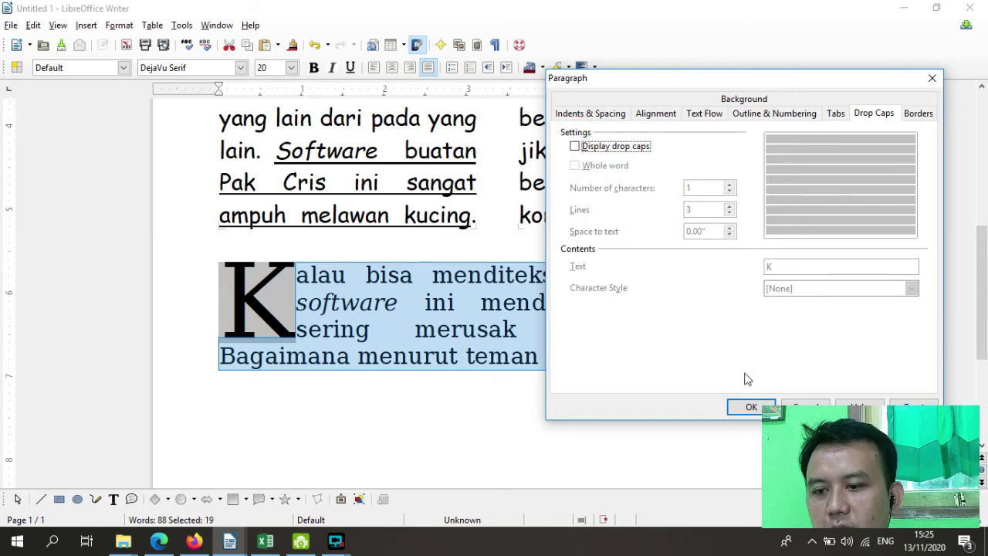
{"action": "left_click", "coordinate": [750, 407]}
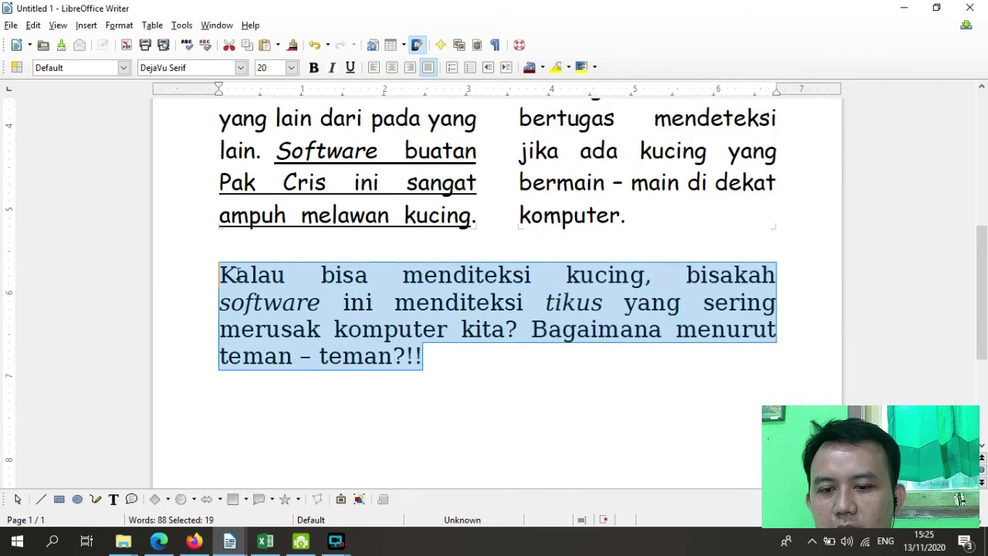
Step: Undo the removal of the closing paragraph's drop cap
{"action": "left_click", "coordinate": [221, 272]}
{"action": "left_click_drag", "start_coordinate": [220, 272], "coordinate": [498, 377]}
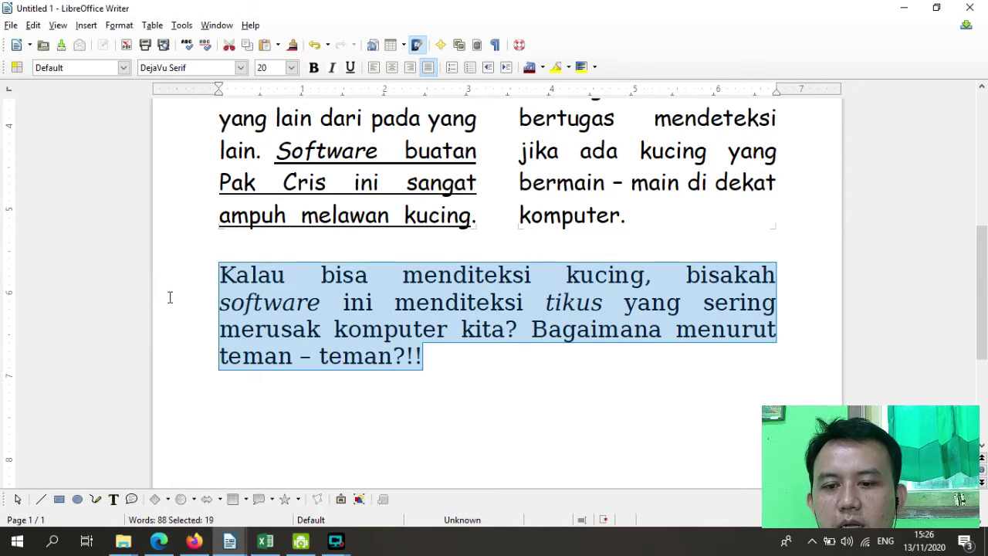
{"action": "left_click", "coordinate": [221, 278]}
{"action": "left_click", "coordinate": [383, 334]}
{"action": "left_click_drag", "start_coordinate": [432, 357], "coordinate": [219, 265]}
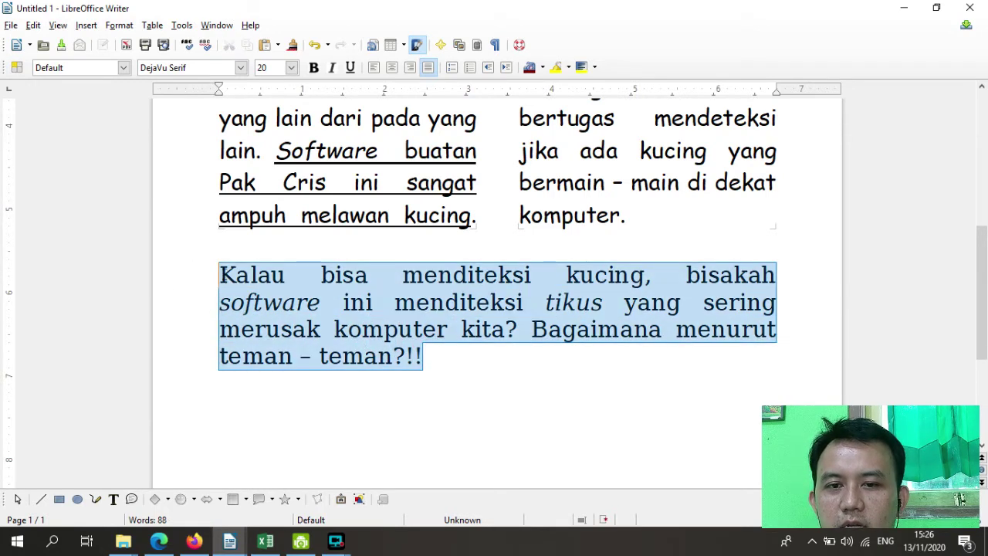
{"action": "left_click", "coordinate": [314, 44]}
{"action": "left_click", "coordinate": [374, 303]}
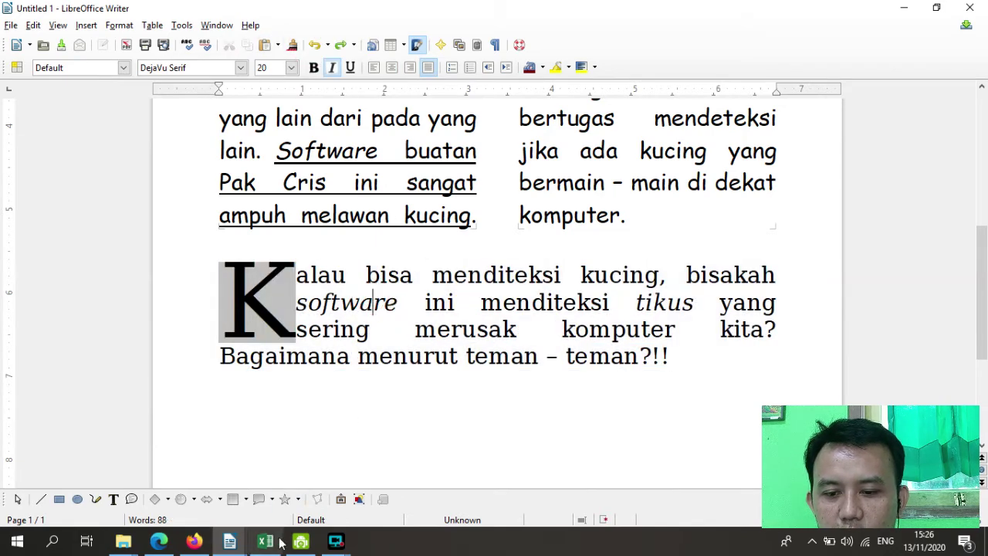
Step: In the Untitled 2 notes, complete the quoted line under the removal heading as "blok paragraf – hapus tanda centang display drop caps"
{"action": "mouse_move", "coordinate": [229, 540]}
{"action": "left_click", "coordinate": [504, 505]}
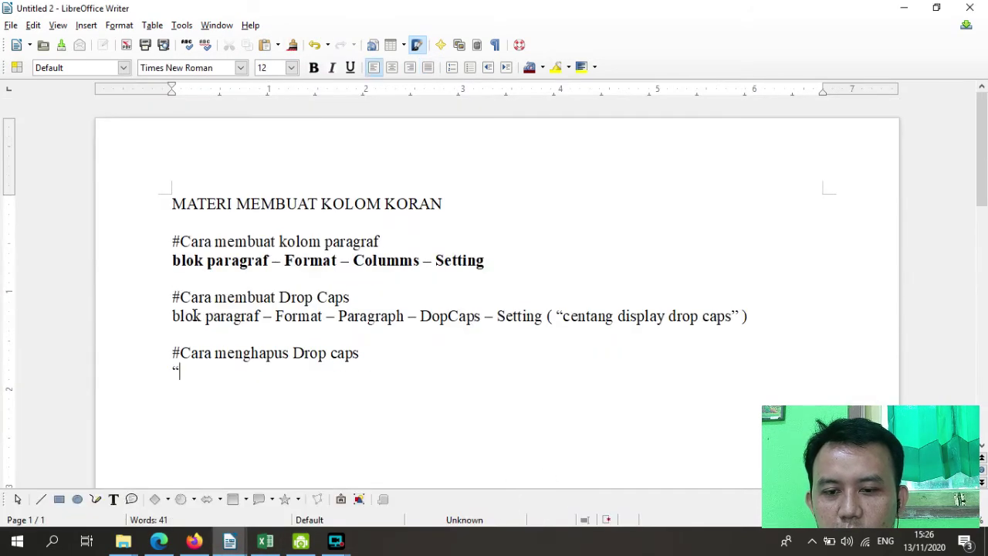
{"action": "scroll", "coordinate": [230, 308], "scroll_direction": "down", "scroll_amount": 1}
{"action": "left_click_drag", "start_coordinate": [174, 270], "coordinate": [731, 270]}
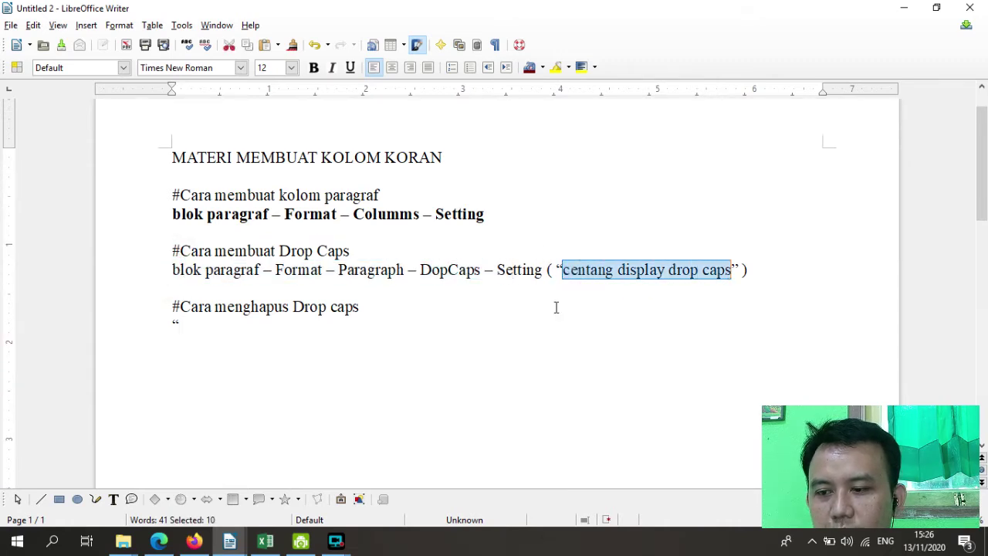
{"action": "left_click", "coordinate": [219, 329]}
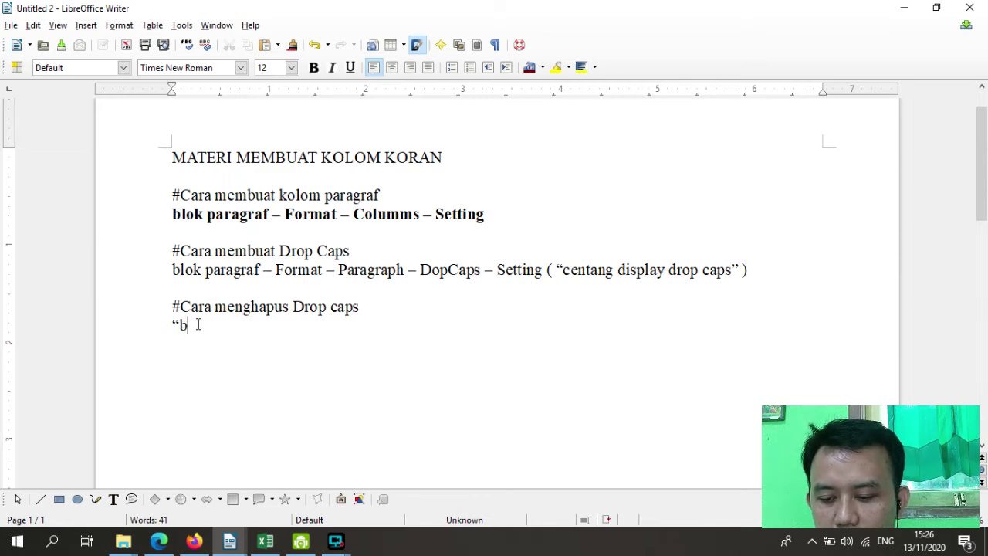
{"action": "type", "text": "blok para"}
{"action": "type", "text": "grap"}
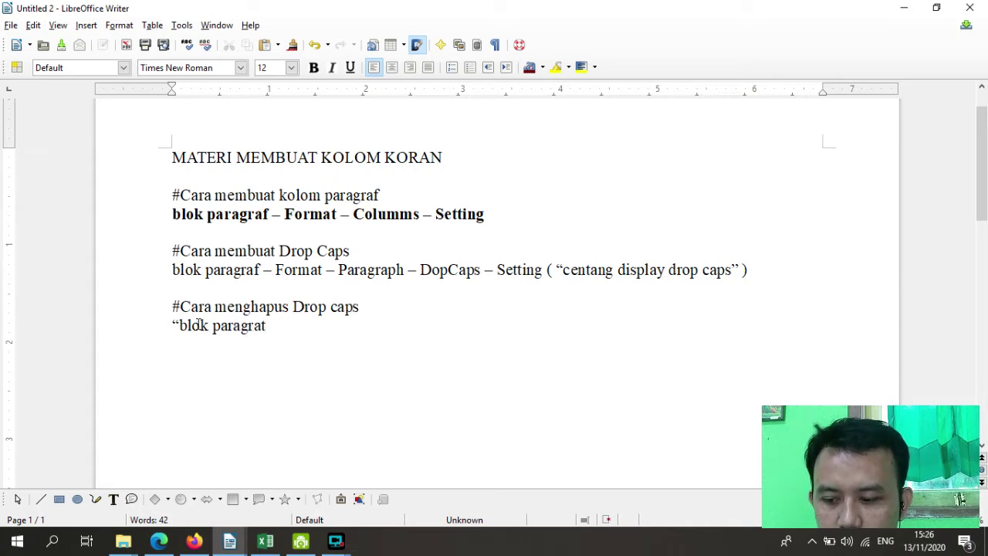
{"action": "key", "text": "BackSpace"}
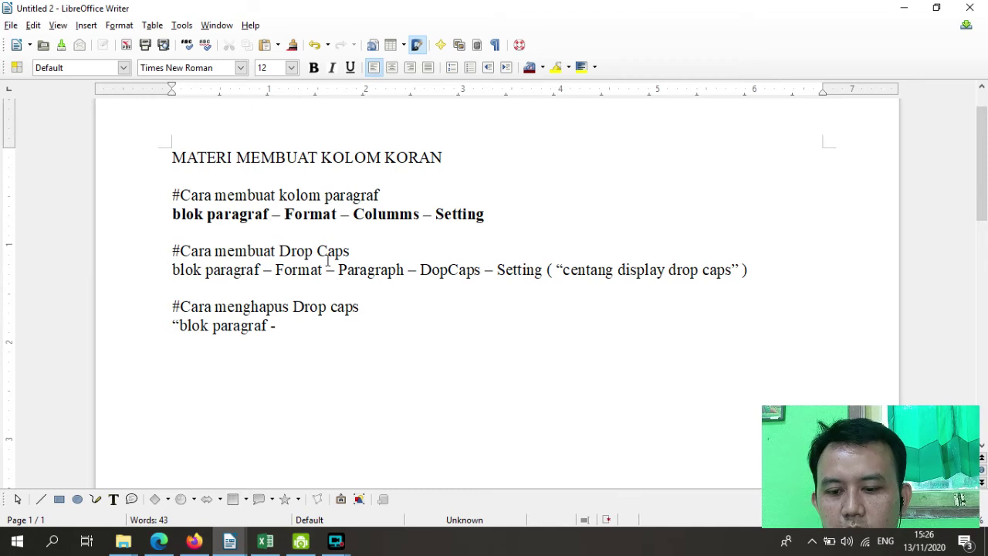
{"action": "type", "text": "hapus "}
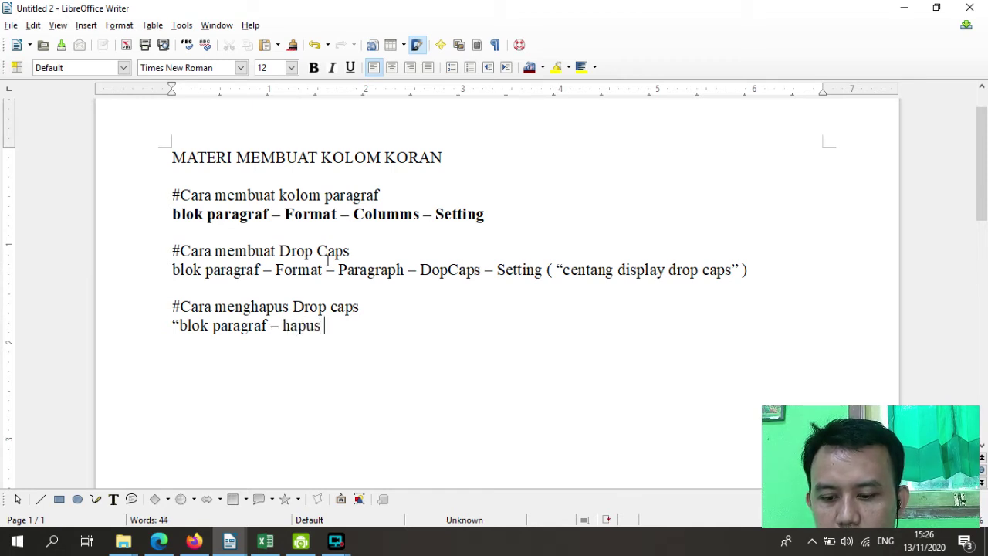
{"action": "type", "text": "tanda centang"}
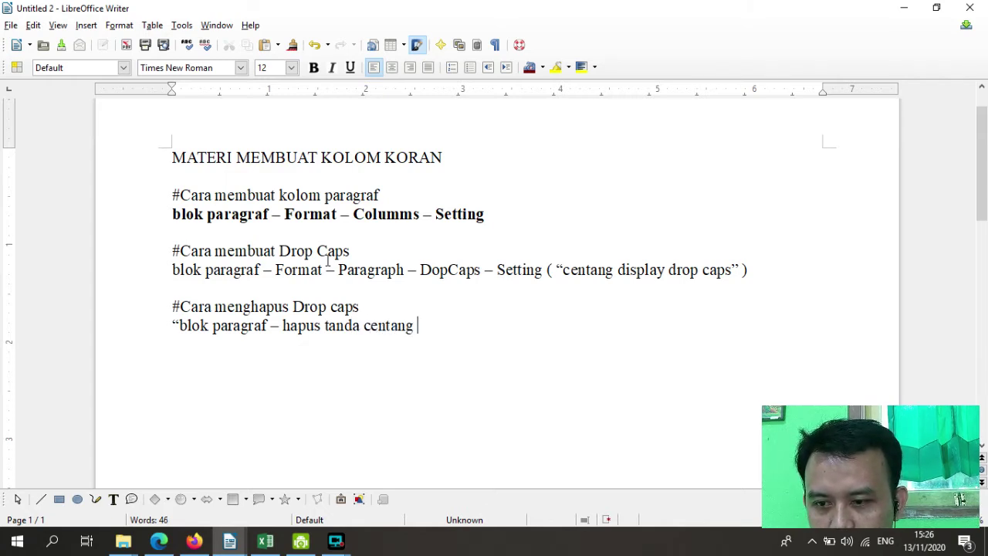
{"action": "type", "text": " display drop caps"}
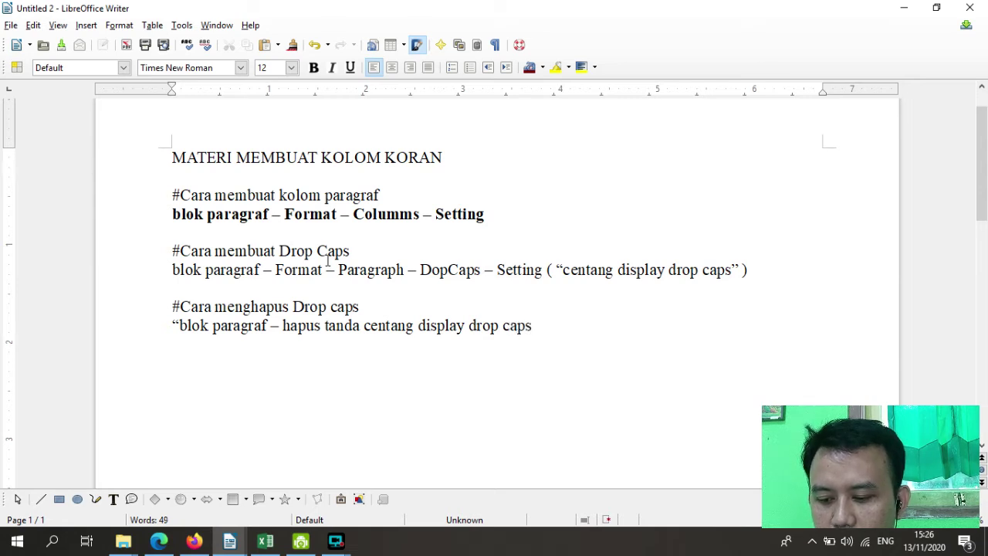
{"action": "type", "text": "\""}
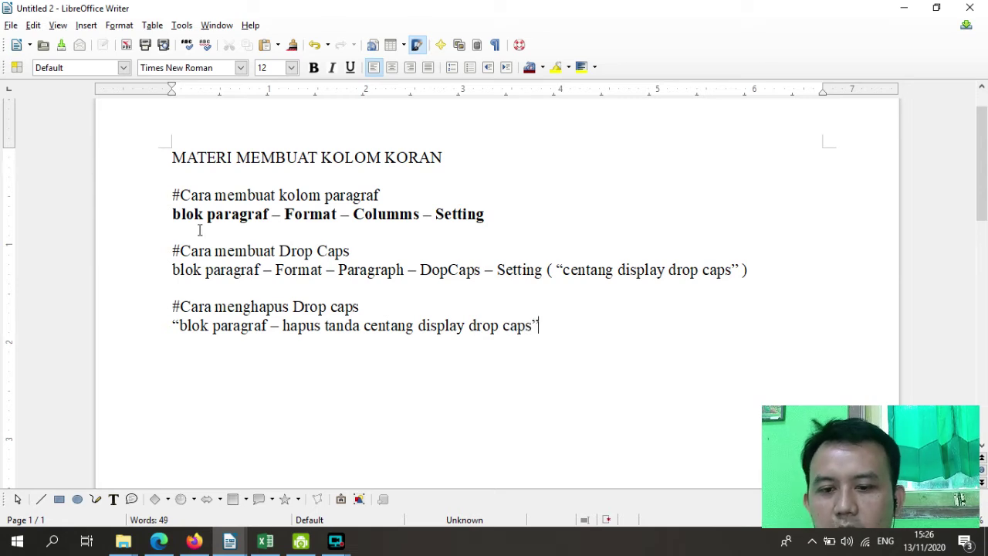
Step: Make the heading "#Cara menghapus Drop caps" and the phrase "hapus tanda centang display drop caps" below it bold
{"action": "left_click_drag", "start_coordinate": [362, 306], "coordinate": [175, 309]}
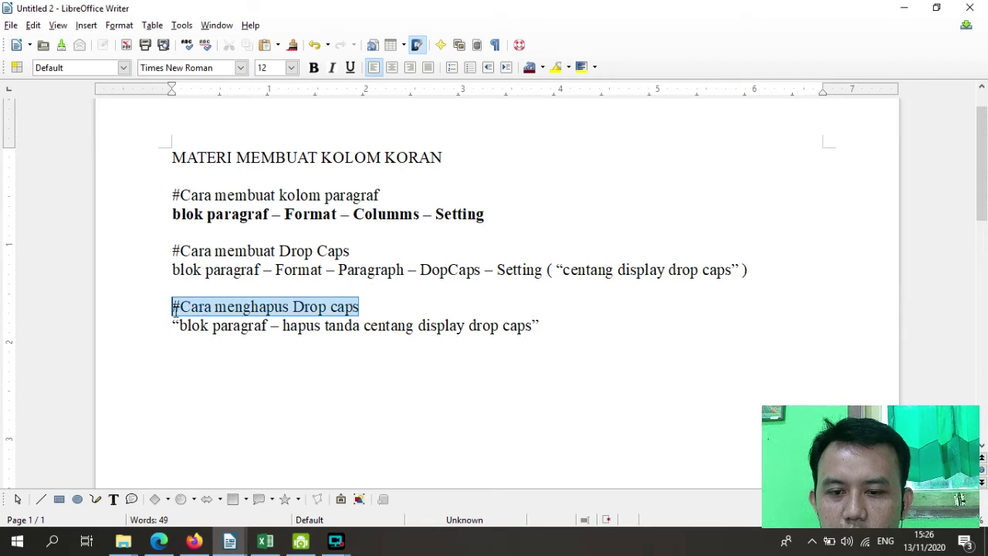
{"action": "left_click", "coordinate": [313, 68]}
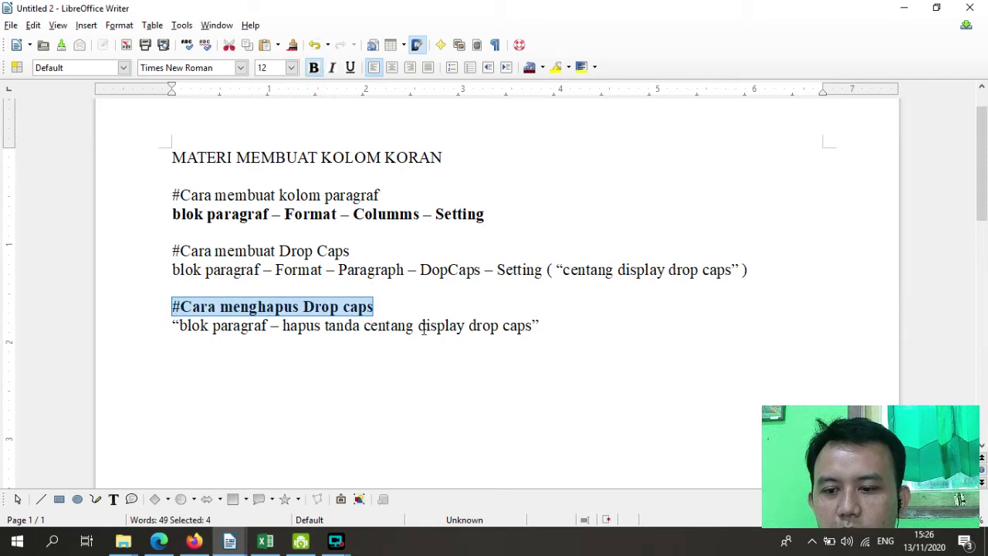
{"action": "left_click_drag", "start_coordinate": [282, 326], "coordinate": [534, 328]}
{"action": "left_click", "coordinate": [314, 67]}
{"action": "left_click", "coordinate": [585, 312]}
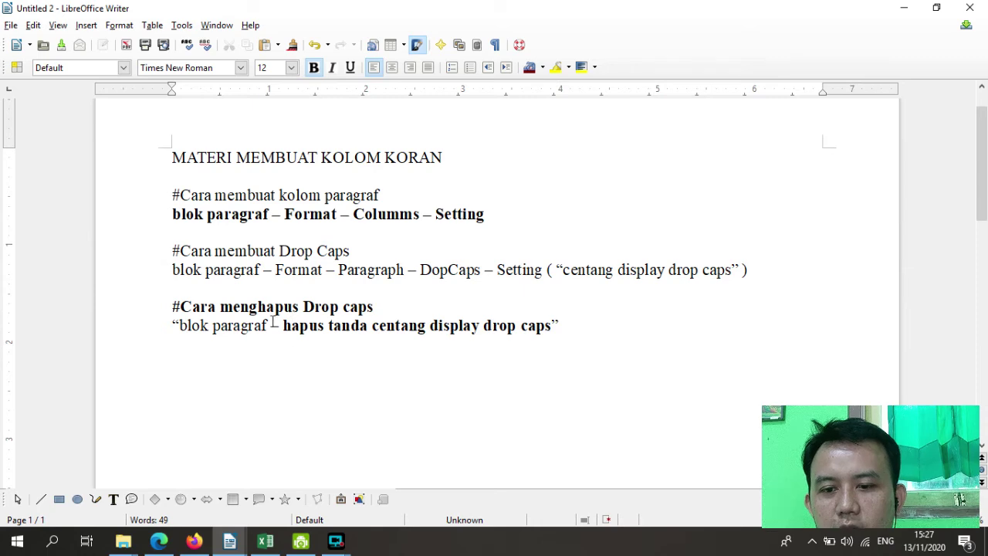
Step: In Untitled 1, select the entire two-column text and enable Display drop caps in its paragraph settings
{"action": "mouse_move", "coordinate": [230, 540]}
{"action": "left_click", "coordinate": [390, 490]}
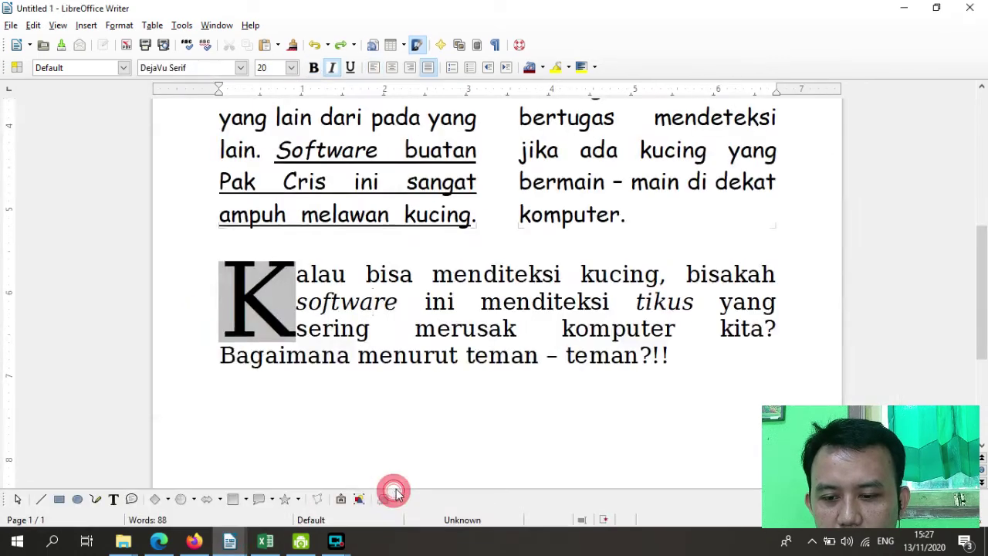
{"action": "left_click", "coordinate": [386, 372]}
{"action": "scroll", "coordinate": [286, 274], "scroll_direction": "up", "scroll_amount": 3}
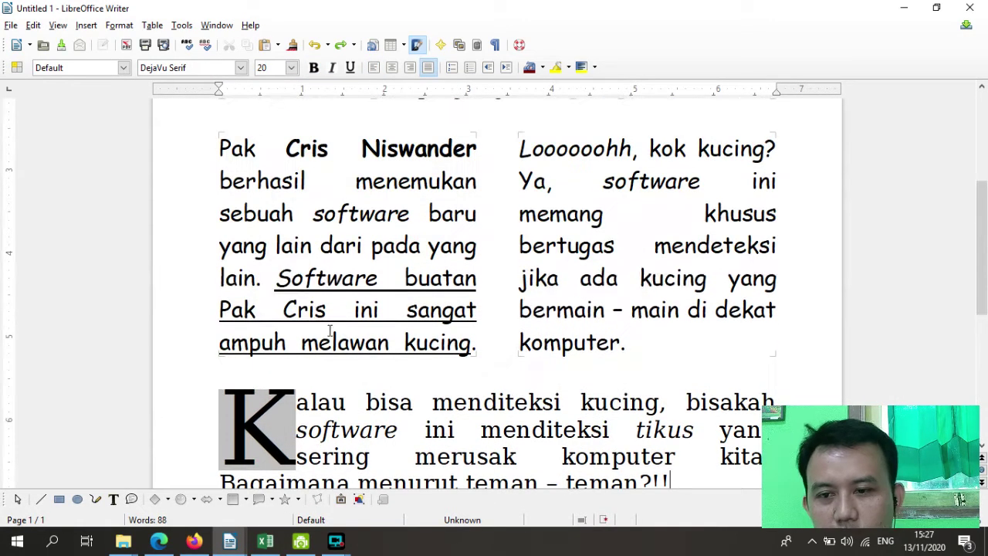
{"action": "left_click_drag", "start_coordinate": [220, 147], "coordinate": [191, 148]}
{"action": "left_click", "coordinate": [525, 346]}
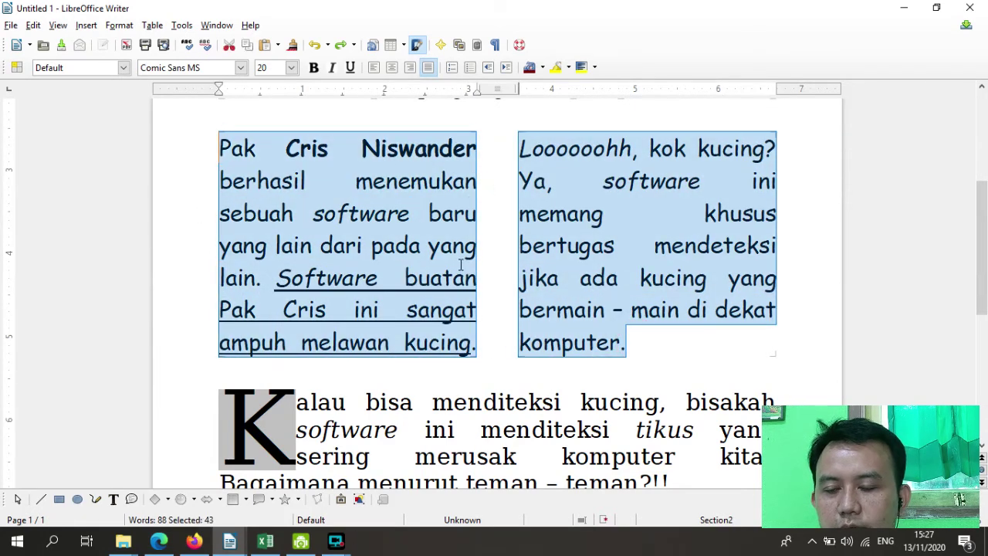
{"action": "scroll", "coordinate": [477, 278], "scroll_direction": "up", "scroll_amount": 1}
{"action": "scroll", "coordinate": [380, 289], "scroll_direction": "down", "scroll_amount": 1}
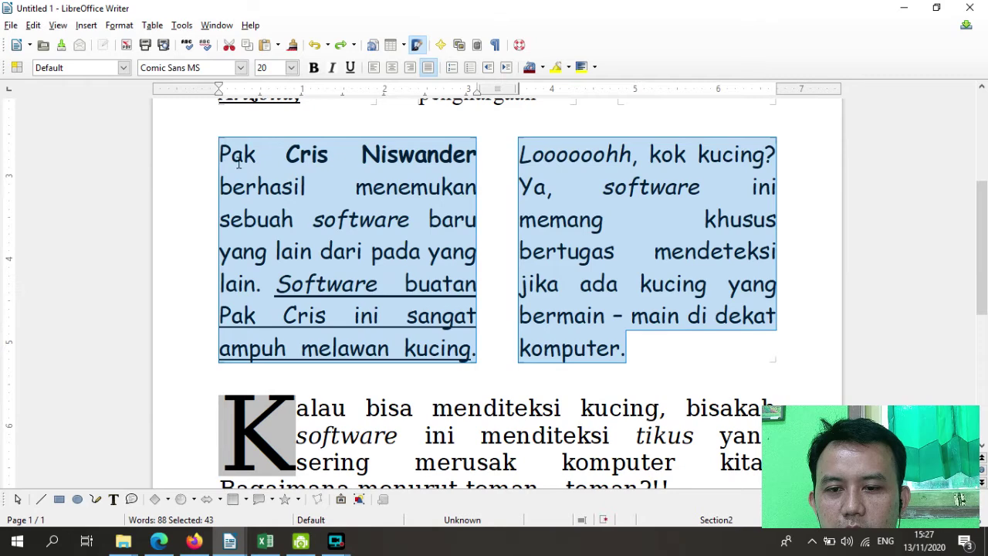
{"action": "left_click", "coordinate": [119, 25]}
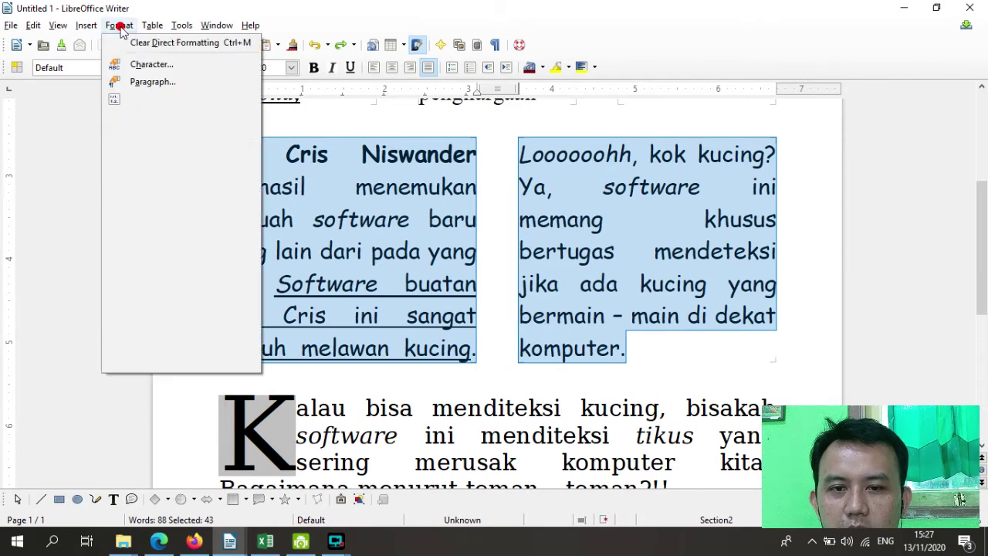
{"action": "left_click", "coordinate": [145, 83]}
{"action": "left_click", "coordinate": [571, 147]}
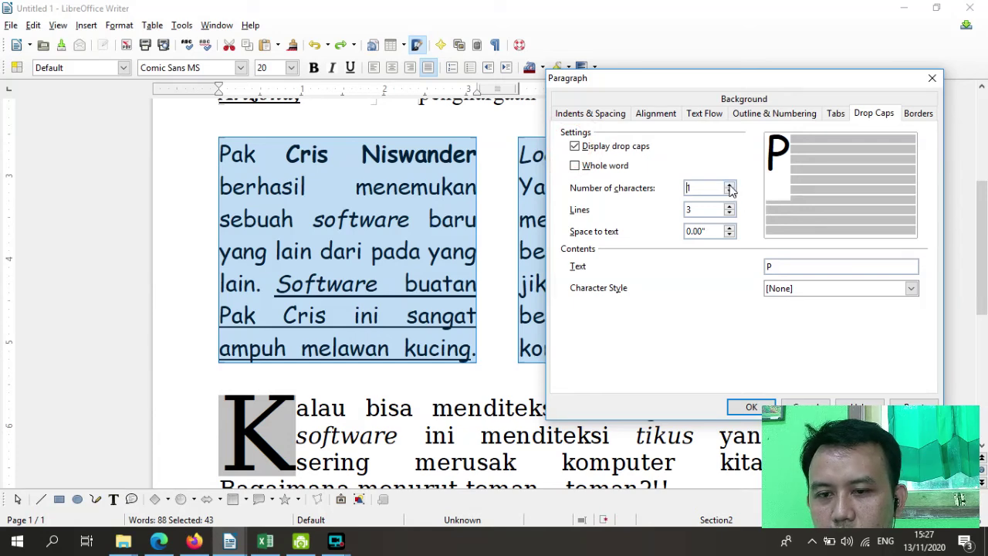
Step: Try a drop cap of 3 characters and return the number of characters to 1
{"action": "left_click", "coordinate": [729, 186]}
{"action": "left_click", "coordinate": [729, 185]}
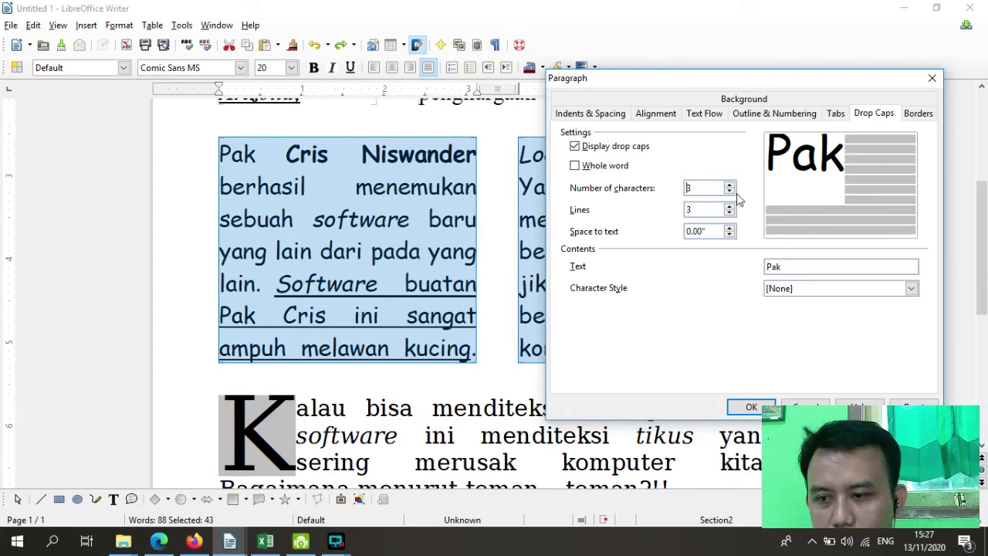
{"action": "left_click", "coordinate": [729, 191]}
{"action": "left_click", "coordinate": [728, 191]}
Step: Set the drop cap's height to 4 lines, apply it to the two-column text and deselect the text
{"action": "left_click", "coordinate": [729, 207]}
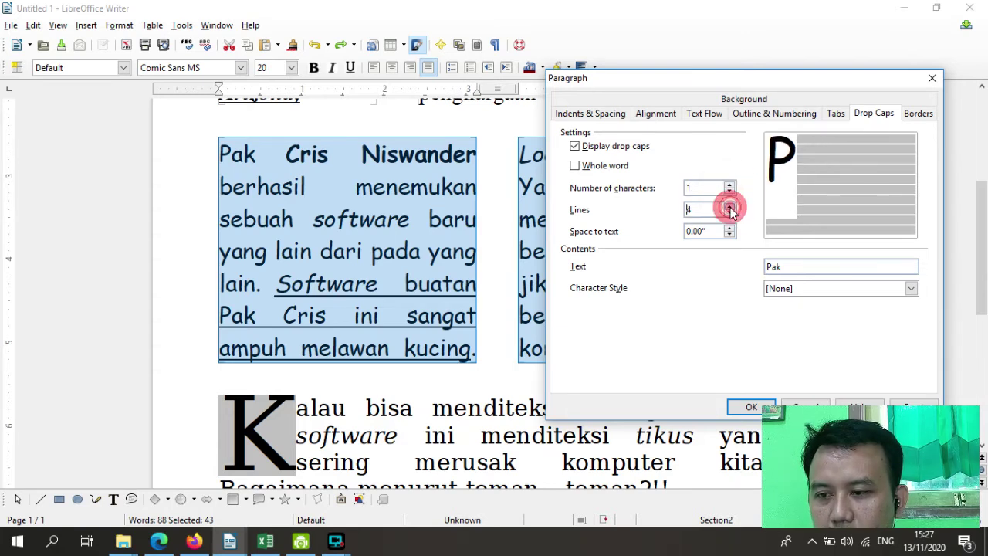
{"action": "left_click", "coordinate": [729, 207]}
{"action": "left_click", "coordinate": [729, 214]}
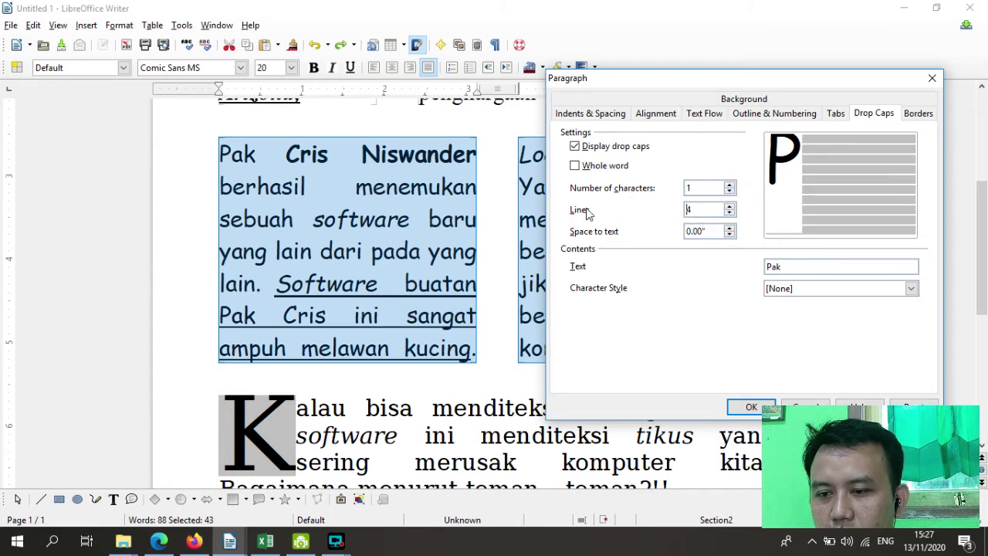
{"action": "double_click", "coordinate": [696, 189]}
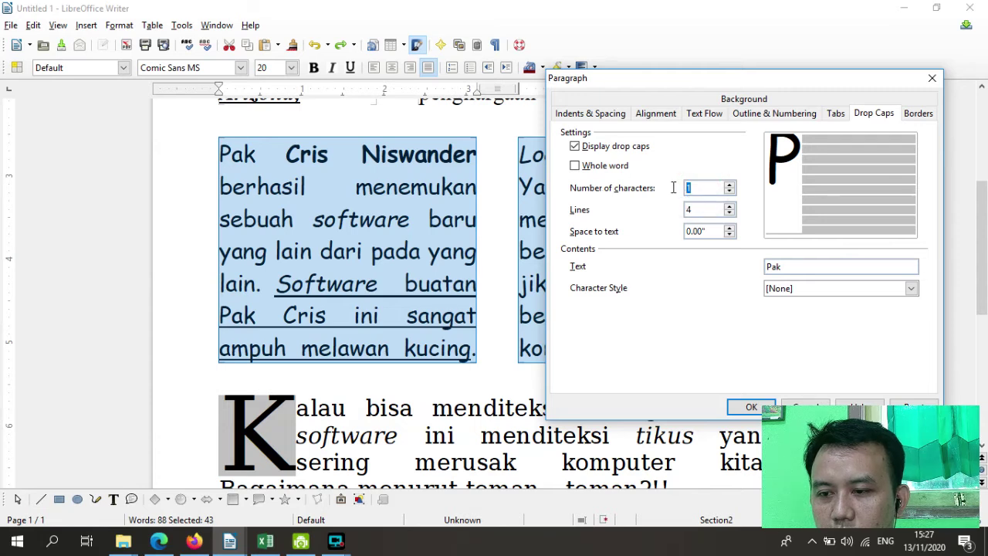
{"action": "left_click", "coordinate": [569, 211]}
{"action": "double_click", "coordinate": [703, 210]}
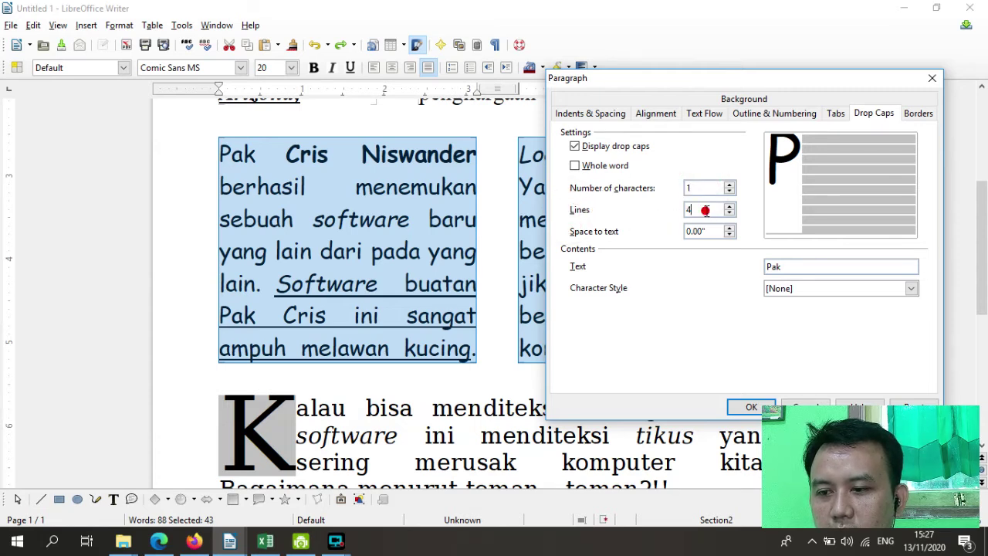
{"action": "left_click", "coordinate": [750, 407]}
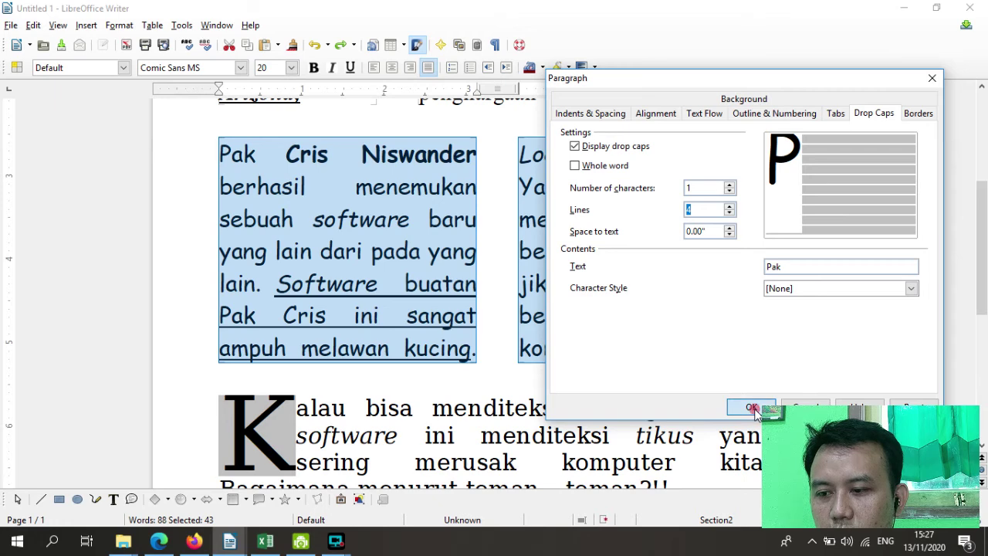
{"action": "left_click", "coordinate": [440, 213]}
{"action": "left_click", "coordinate": [363, 160]}
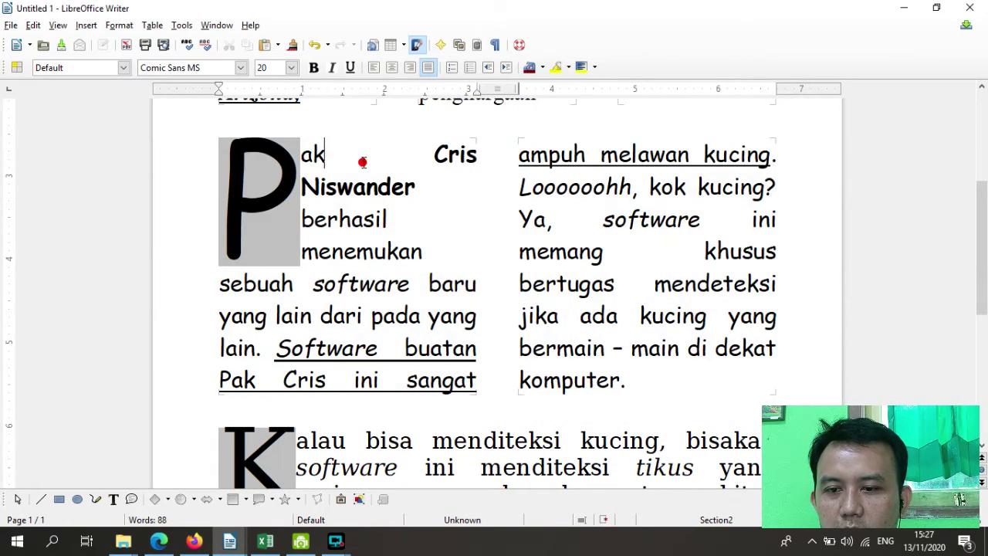
Step: Try left, right, justified and centred alignment on the whole two-column text
{"action": "left_click", "coordinate": [430, 278]}
{"action": "left_click_drag", "start_coordinate": [501, 380], "coordinate": [177, 177]}
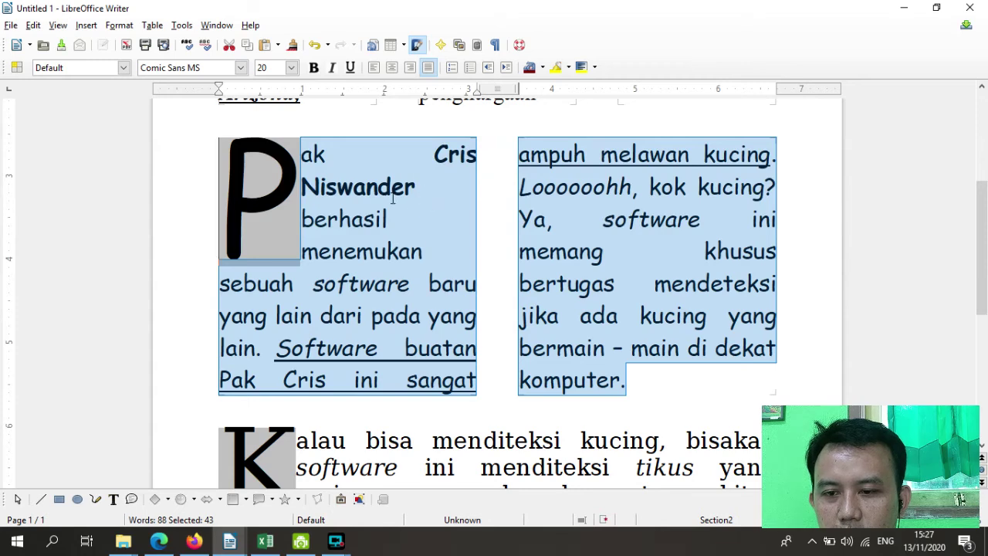
{"action": "left_click", "coordinate": [373, 68]}
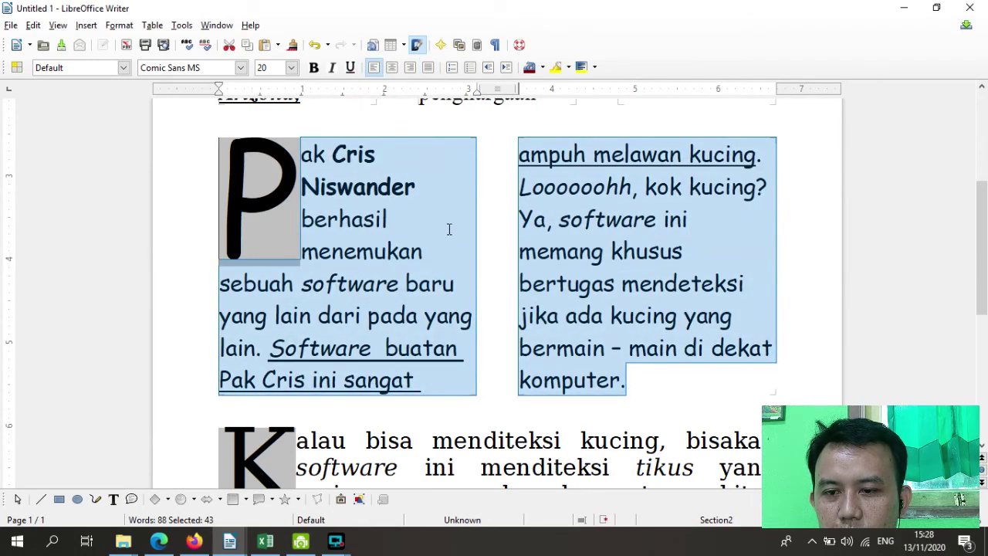
{"action": "left_click", "coordinate": [410, 68]}
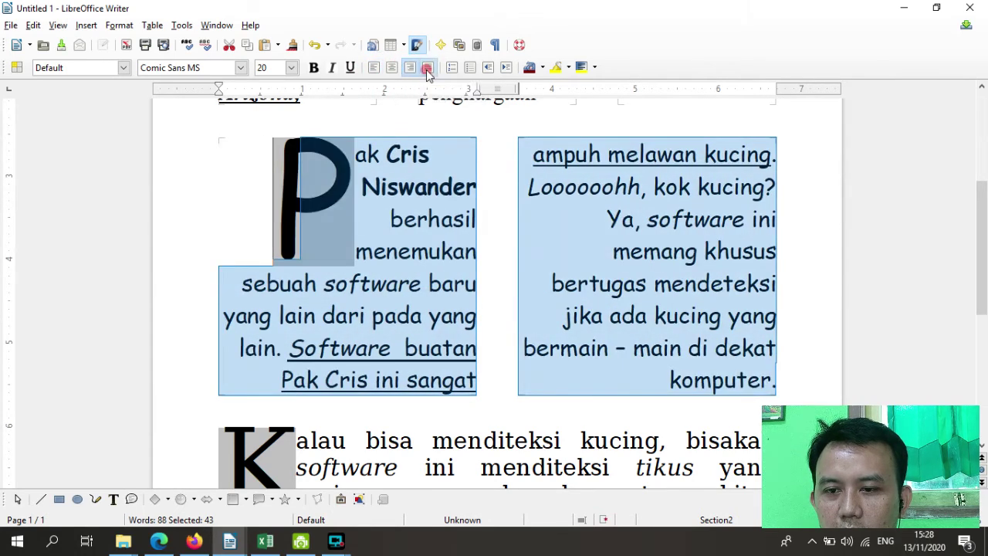
{"action": "left_click", "coordinate": [428, 69]}
{"action": "left_click", "coordinate": [410, 70]}
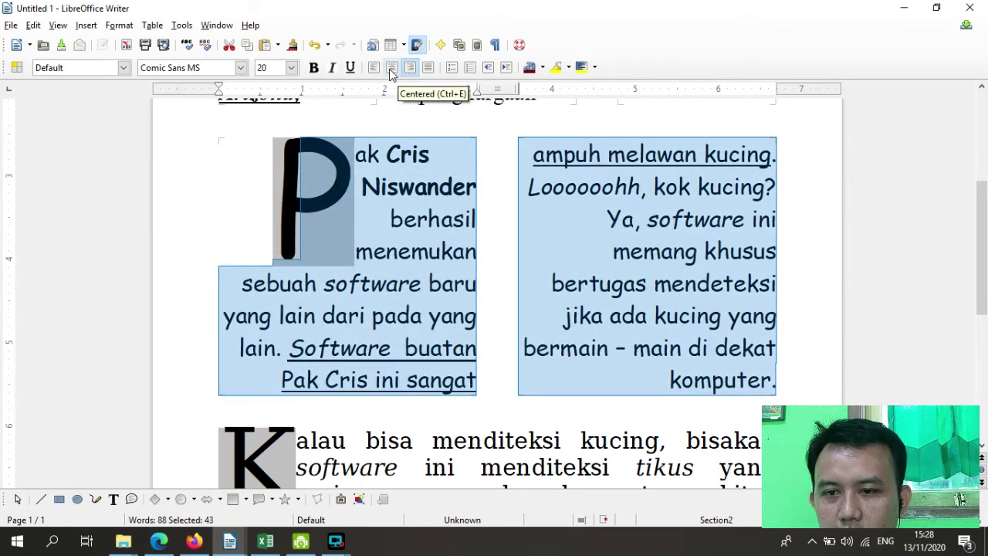
{"action": "left_click", "coordinate": [391, 69]}
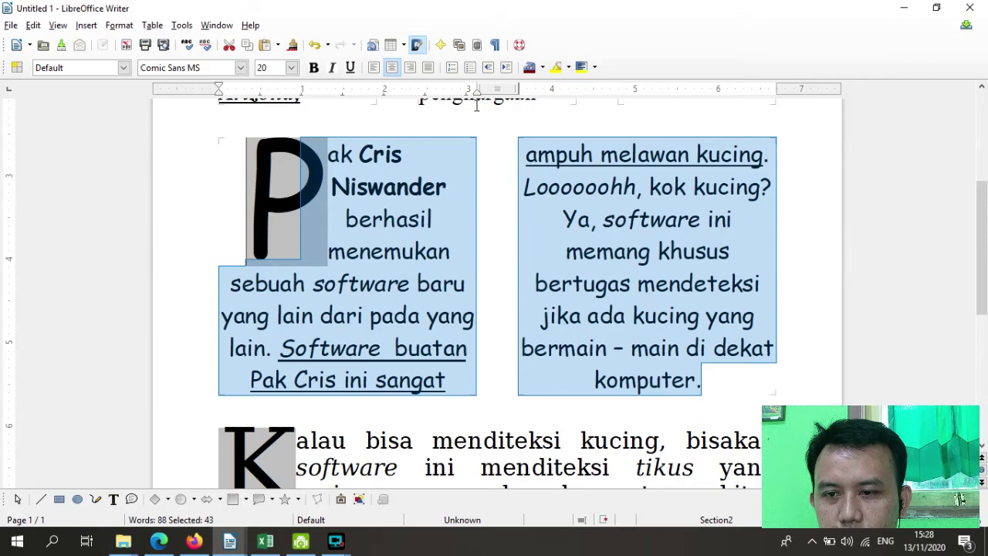
Step: Try narrowing the two-column text with its right indent, undo it, and justify the text again
{"action": "left_click_drag", "start_coordinate": [474, 93], "coordinate": [452, 104]}
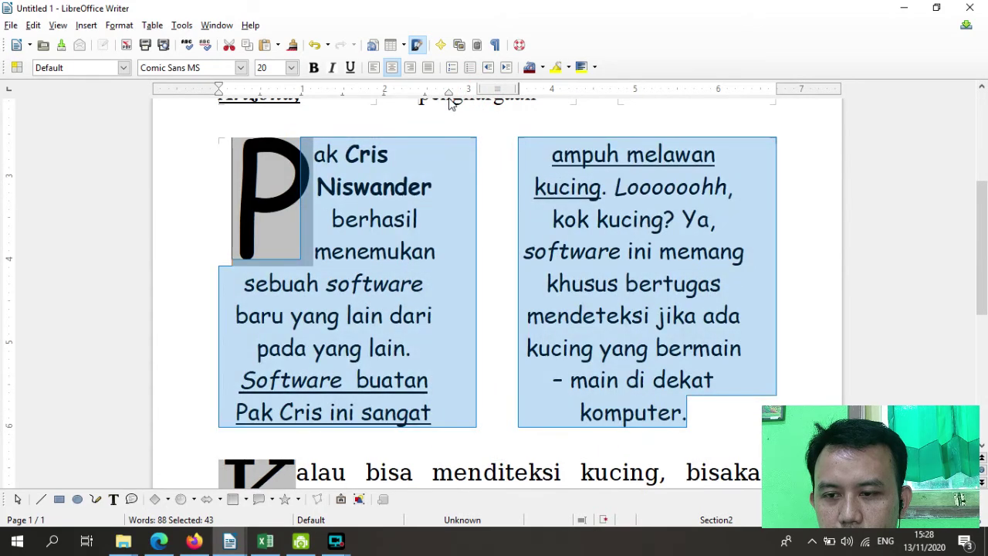
{"action": "key", "text": "ctrl+z"}
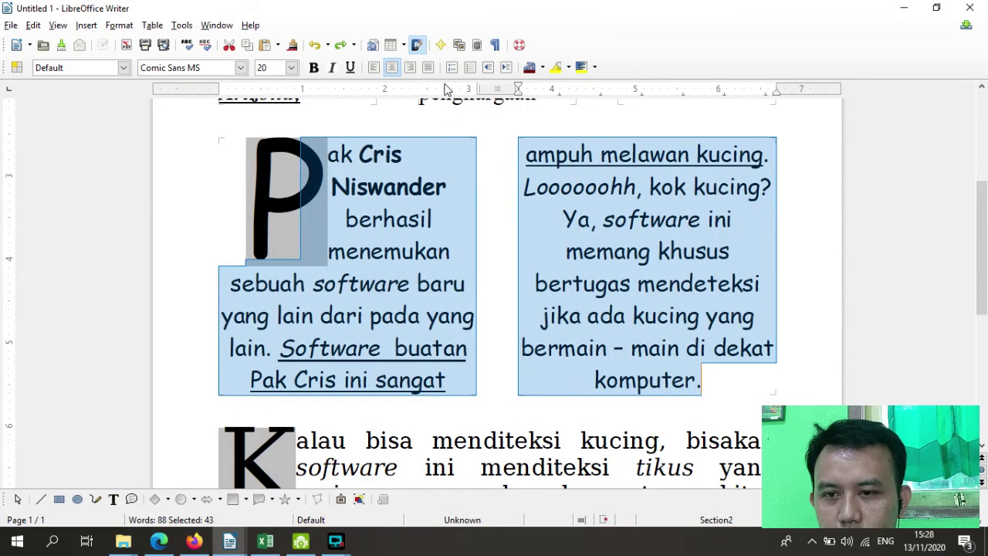
{"action": "left_click", "coordinate": [428, 67]}
{"action": "left_click", "coordinate": [379, 170]}
{"action": "left_click", "coordinate": [335, 152]}
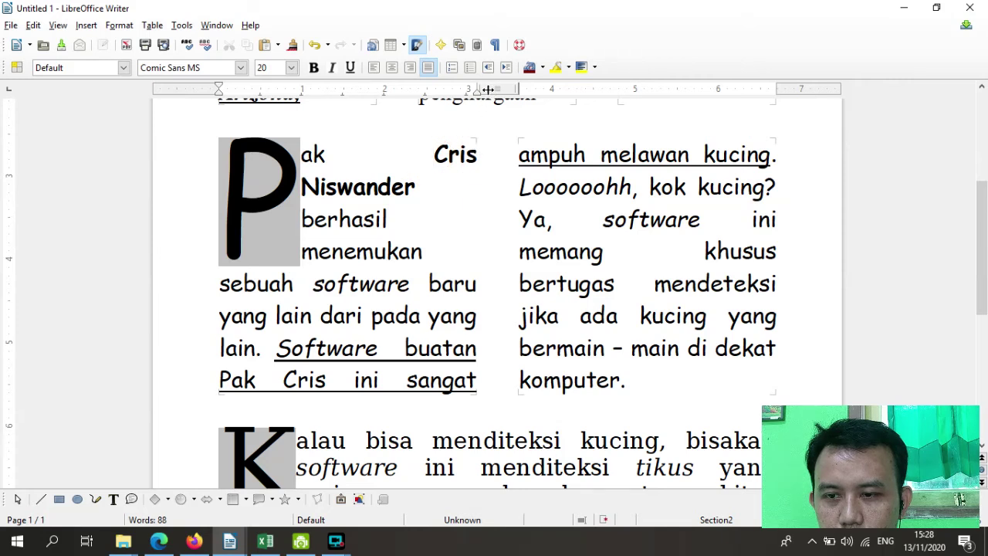
Step: Widen the first column of the two-column text and move the start of the second column slightly further in
{"action": "left_click_drag", "start_coordinate": [479, 89], "coordinate": [494, 88]}
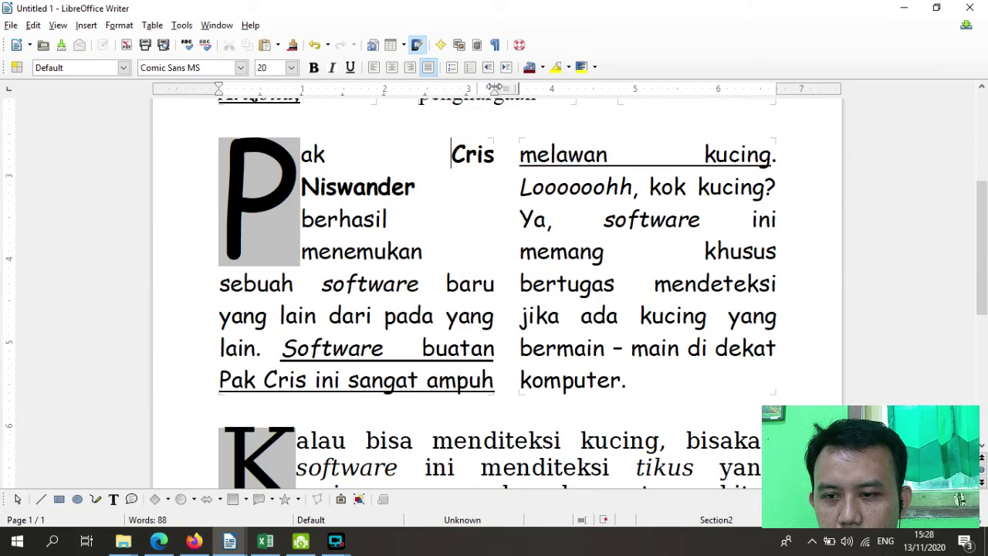
{"action": "left_click", "coordinate": [501, 88]}
{"action": "left_click_drag", "start_coordinate": [508, 89], "coordinate": [511, 96]}
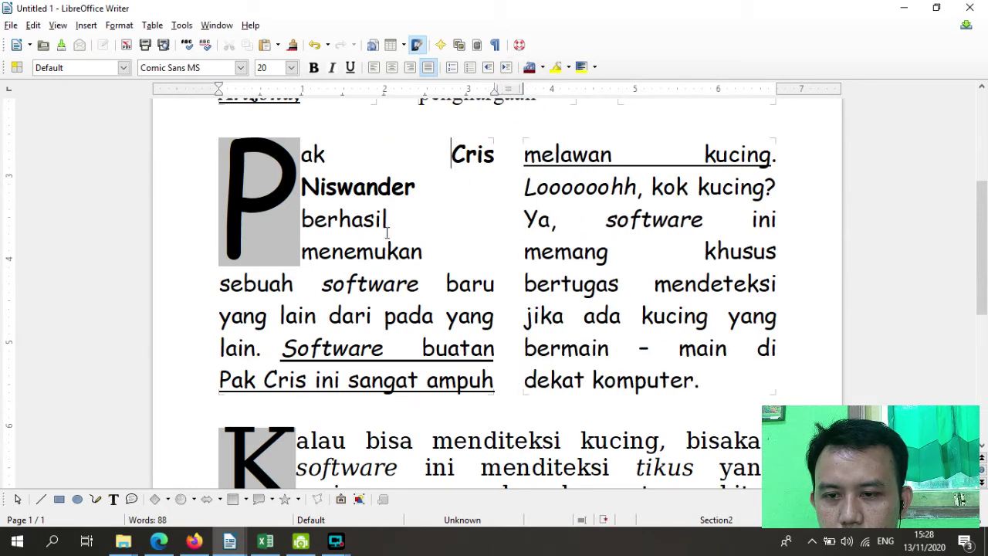
{"action": "left_click", "coordinate": [414, 180]}
{"action": "left_click", "coordinate": [386, 220]}
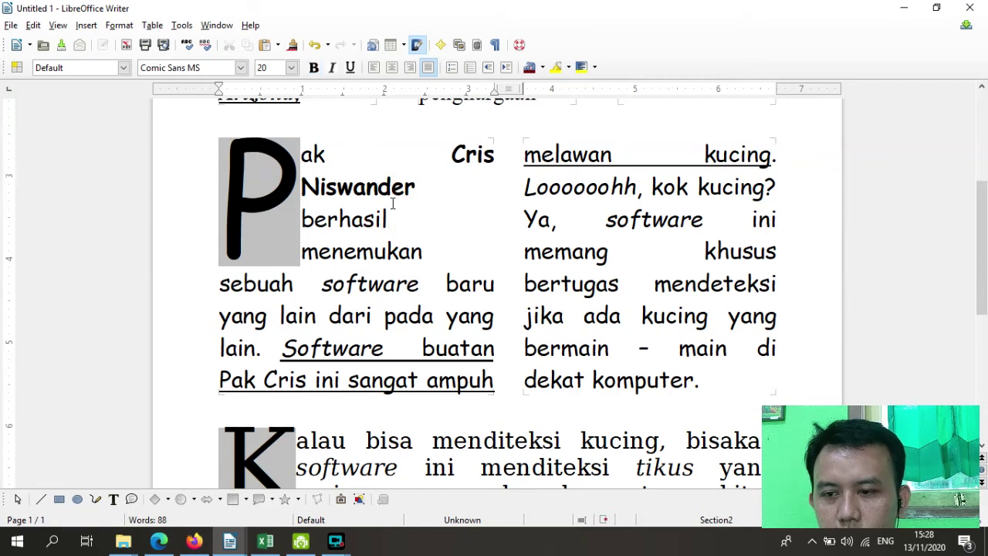
Step: Try deleting the space between "melawan" and "kucing" in the second column's first line
{"action": "left_click", "coordinate": [636, 154]}
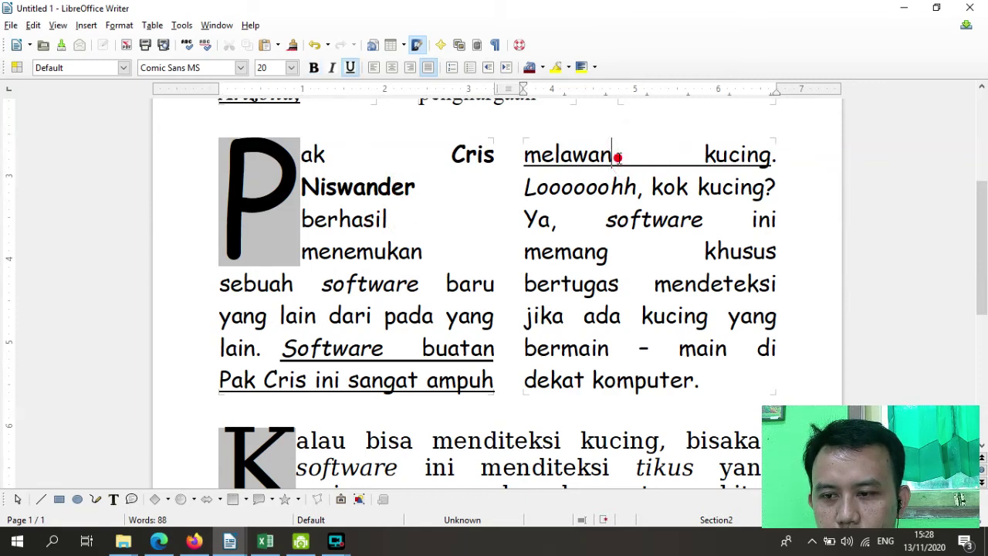
{"action": "double_click", "coordinate": [618, 154]}
{"action": "key", "text": "Delete"}
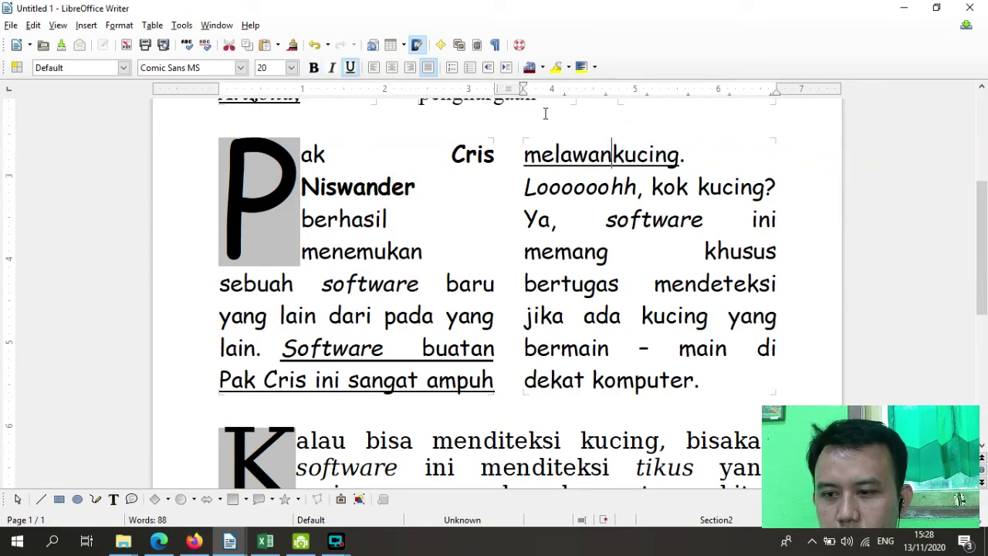
Step: Left-align the entire two-column text and narrow its first column slightly
{"action": "triple_click", "coordinate": [708, 383]}
{"action": "left_click", "coordinate": [373, 68]}
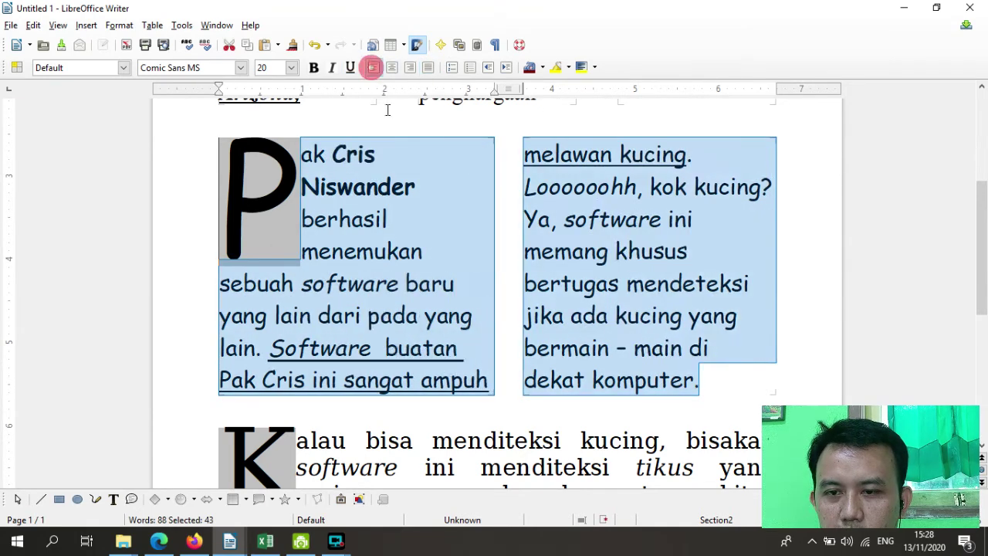
{"action": "left_click", "coordinate": [453, 244]}
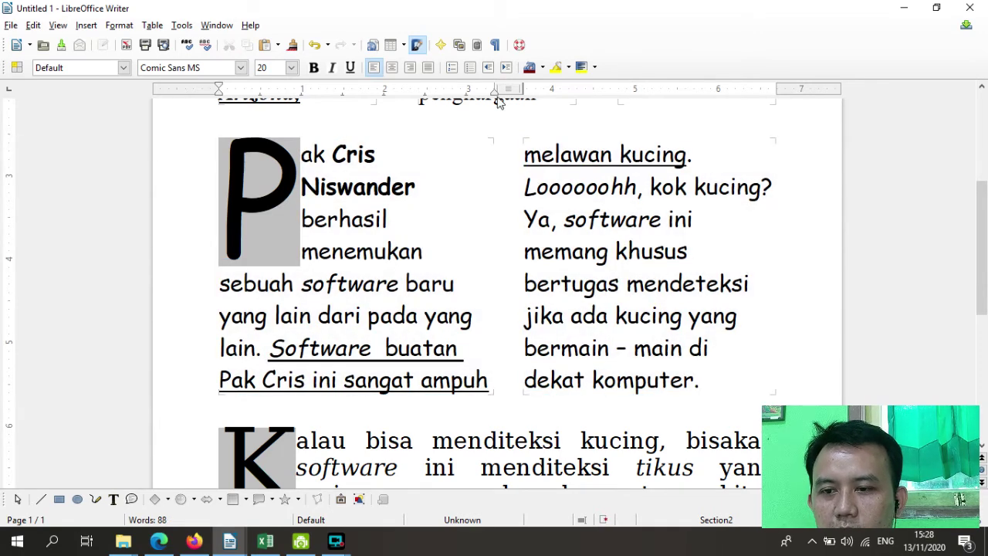
{"action": "left_click_drag", "start_coordinate": [495, 89], "coordinate": [485, 89]}
{"action": "left_click", "coordinate": [470, 227]}
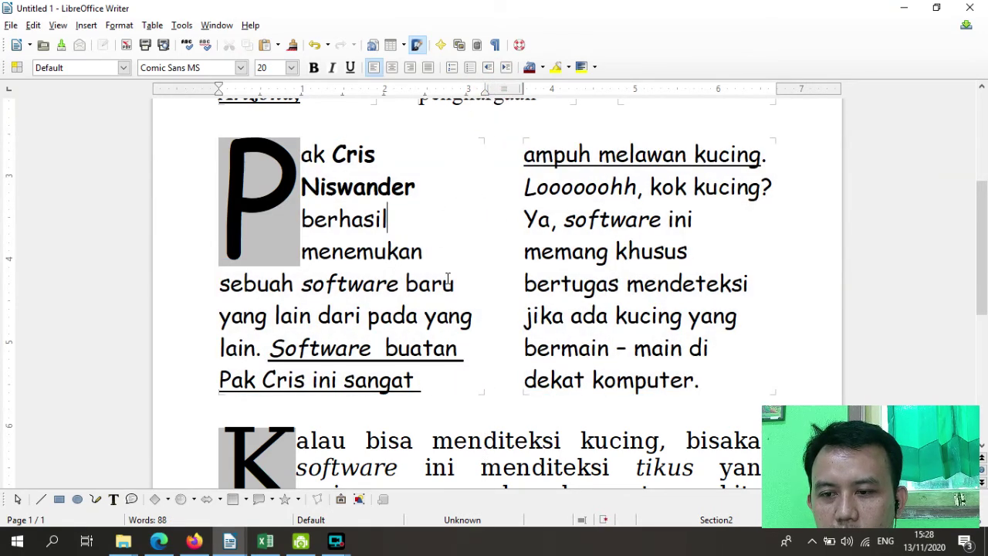
Step: Examine the drop cap "P" in the two-column text and the lines of text running beside it
{"action": "scroll", "coordinate": [447, 289], "scroll_direction": "down", "scroll_amount": 2}
{"action": "scroll", "coordinate": [595, 372], "scroll_direction": "down", "scroll_amount": 1}
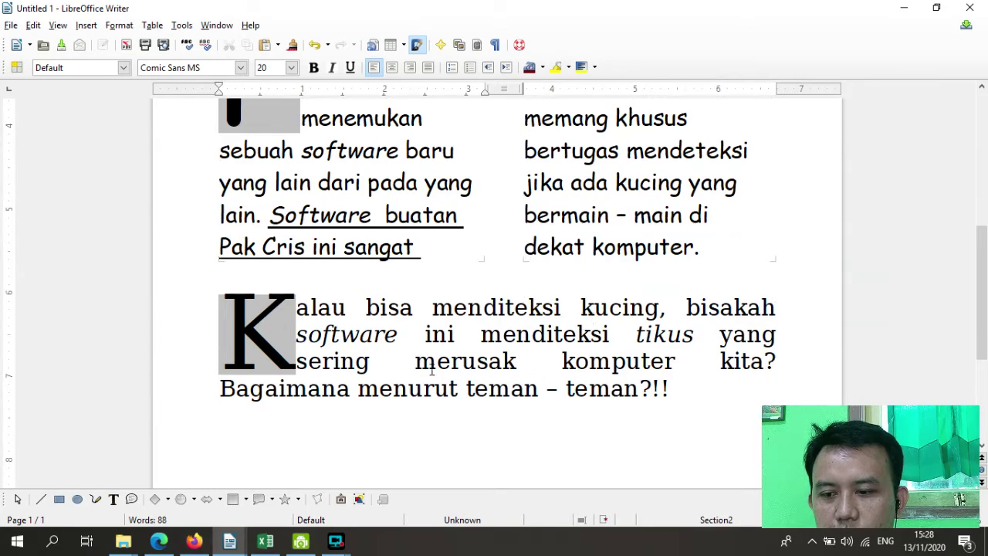
{"action": "scroll", "coordinate": [432, 369], "scroll_direction": "up", "scroll_amount": 3}
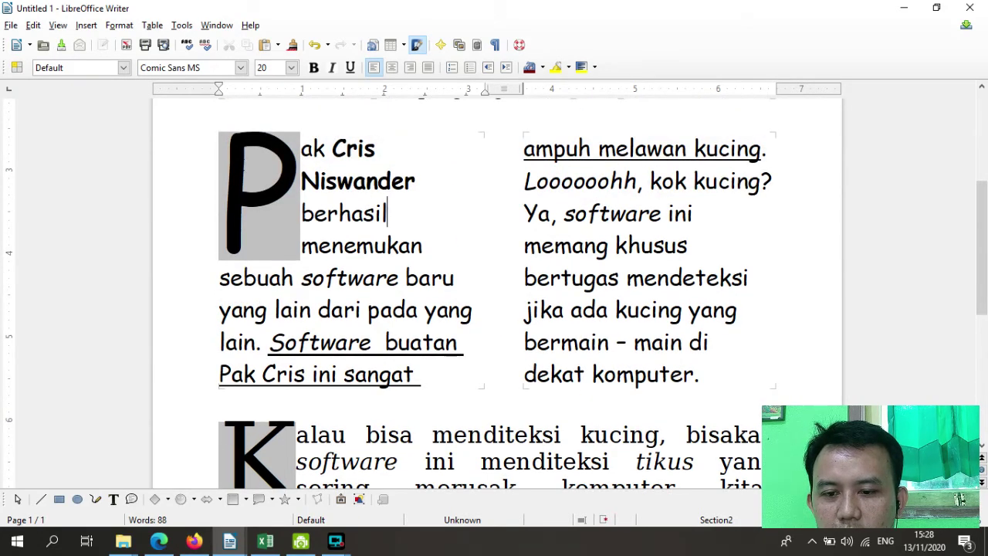
{"action": "left_click", "coordinate": [255, 154]}
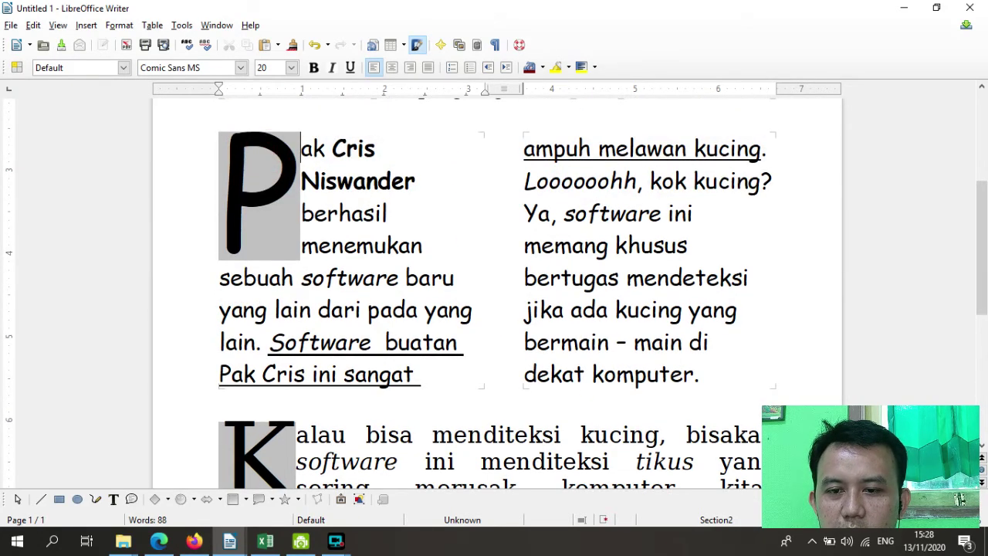
{"action": "left_click", "coordinate": [238, 141]}
{"action": "left_click", "coordinate": [242, 219]}
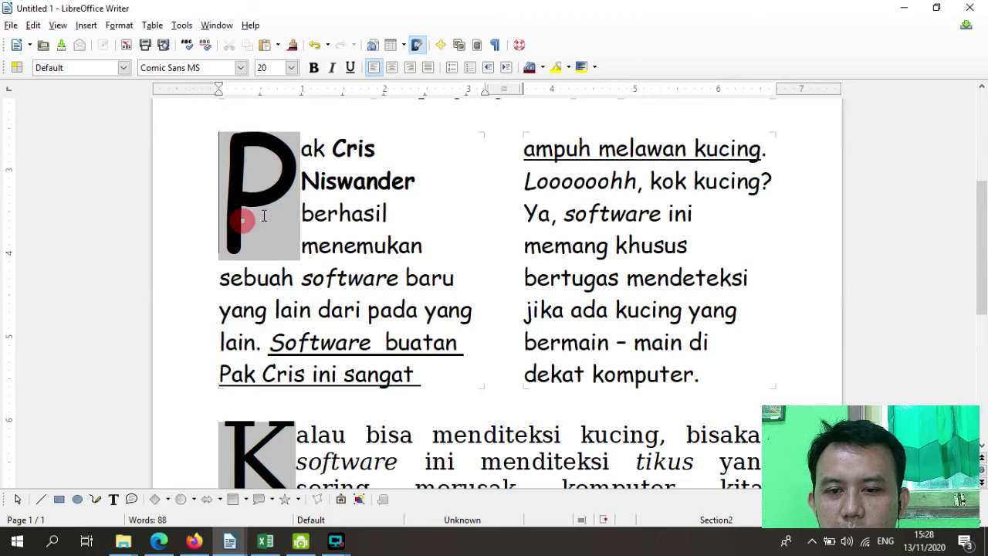
{"action": "double_click", "coordinate": [299, 153]}
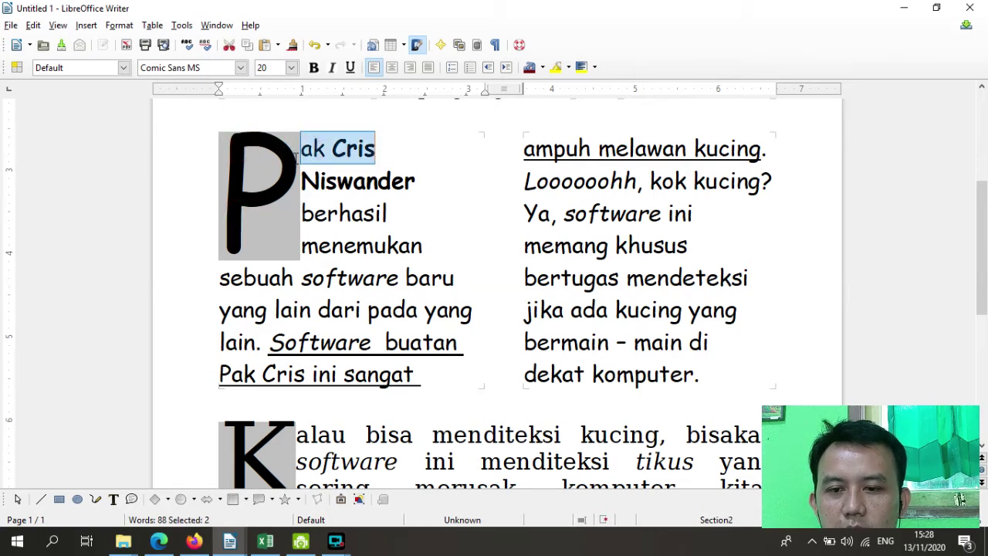
{"action": "left_click", "coordinate": [346, 168]}
{"action": "left_click_drag", "start_coordinate": [375, 151], "coordinate": [295, 145]}
{"action": "left_click", "coordinate": [419, 181], "text": "shift"}
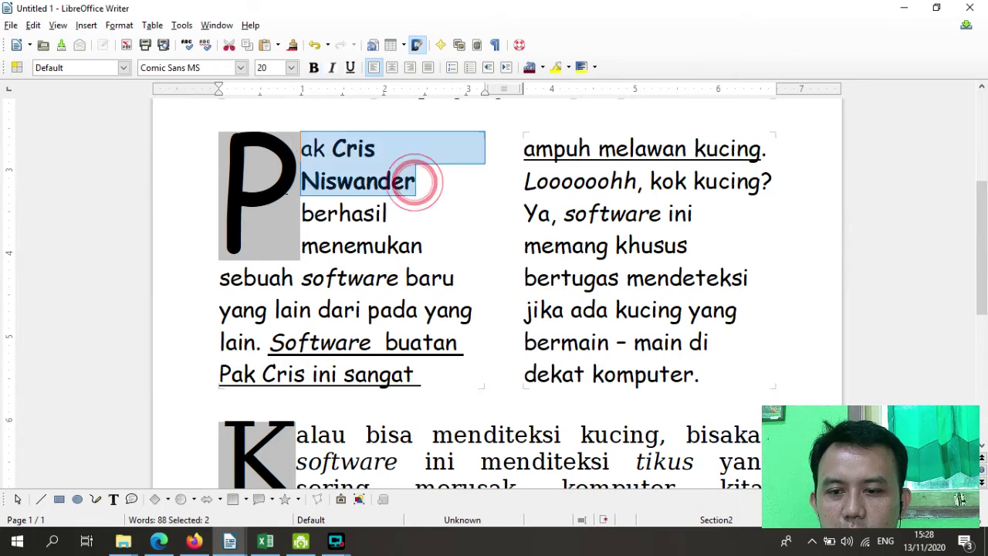
{"action": "left_click", "coordinate": [386, 214], "text": "shift"}
{"action": "left_click_drag", "start_coordinate": [419, 245], "coordinate": [291, 232]}
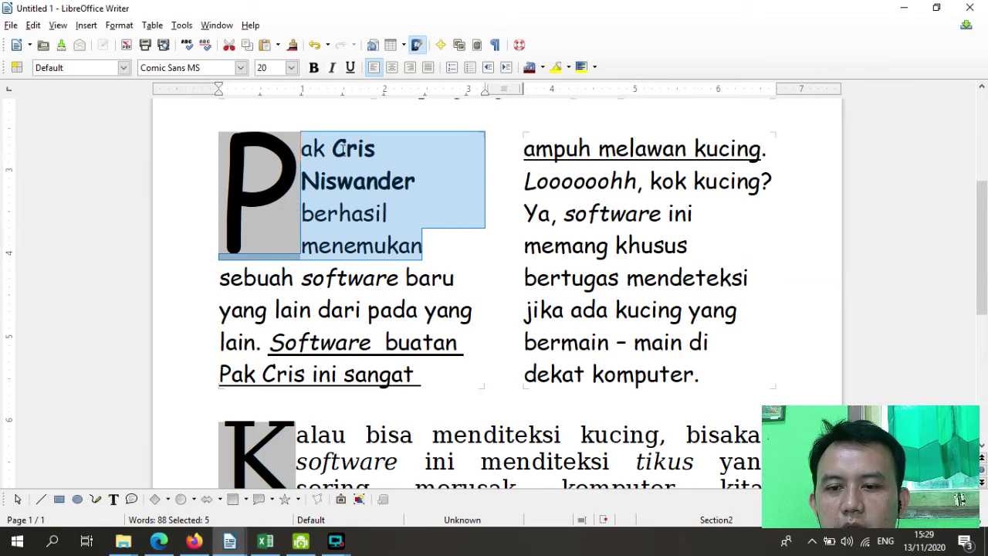
Step: Select the entire three-column paragraph below the title and enable Display drop caps in its paragraph settings
{"action": "scroll", "coordinate": [373, 238], "scroll_direction": "up", "scroll_amount": 3}
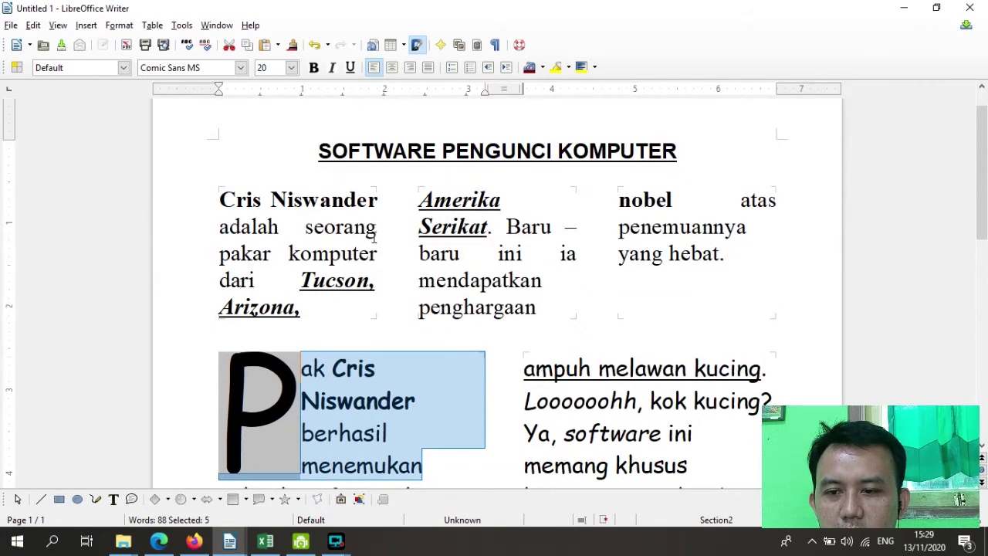
{"action": "left_click", "coordinate": [266, 202]}
{"action": "left_click_drag", "start_coordinate": [218, 199], "coordinate": [700, 311]}
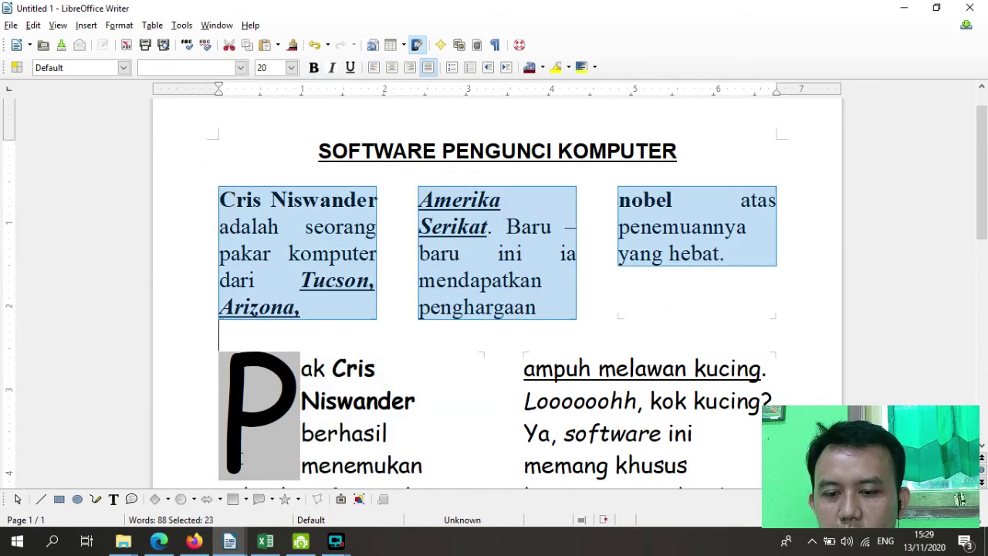
{"action": "left_click", "coordinate": [118, 25]}
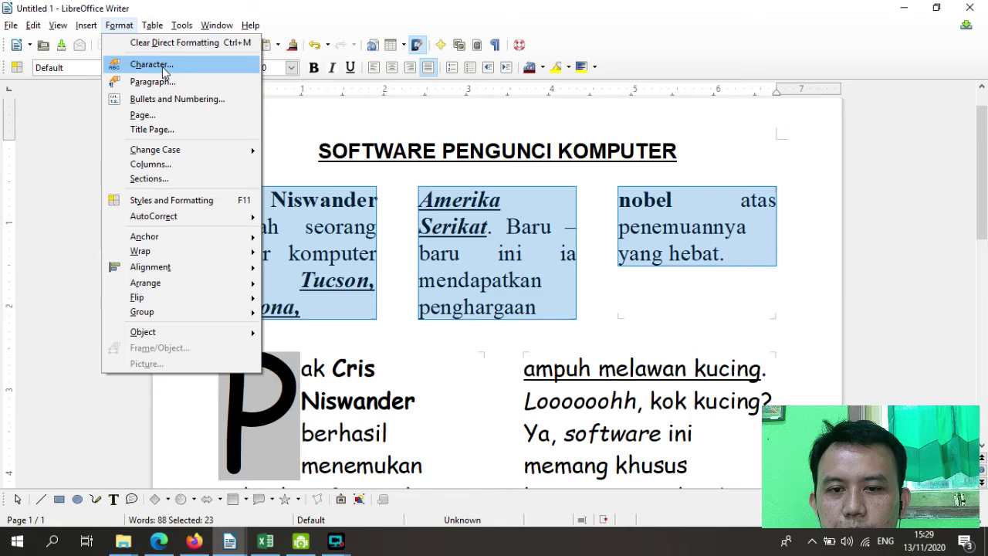
{"action": "left_click", "coordinate": [154, 82]}
{"action": "left_click", "coordinate": [575, 146]}
Step: Set the drop cap to 4 characters and 2 lines, and apply it to the three-column paragraph
{"action": "left_click", "coordinate": [709, 187]}
{"action": "double_click", "coordinate": [686, 188]}
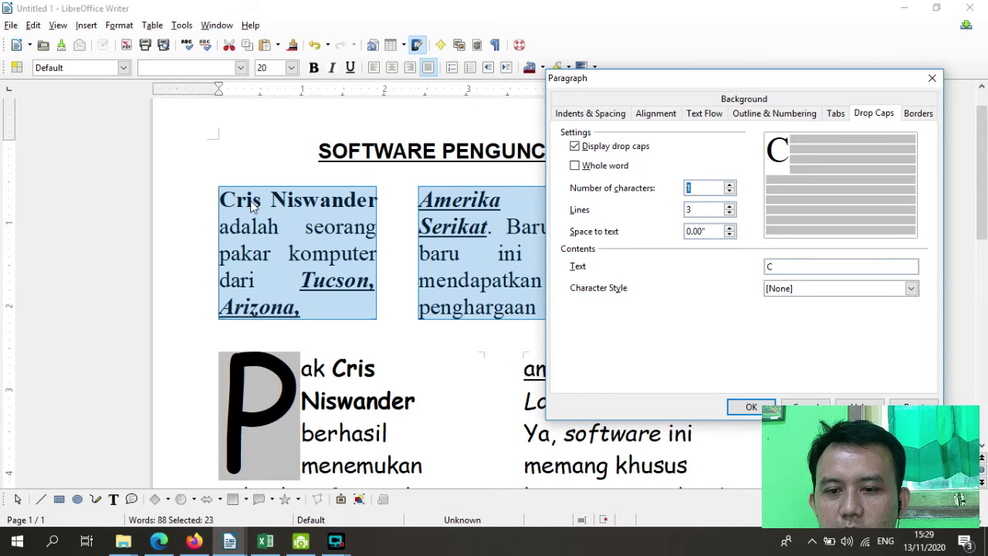
{"action": "left_click", "coordinate": [730, 186]}
{"action": "left_click", "coordinate": [729, 185]}
{"action": "left_click", "coordinate": [730, 185]}
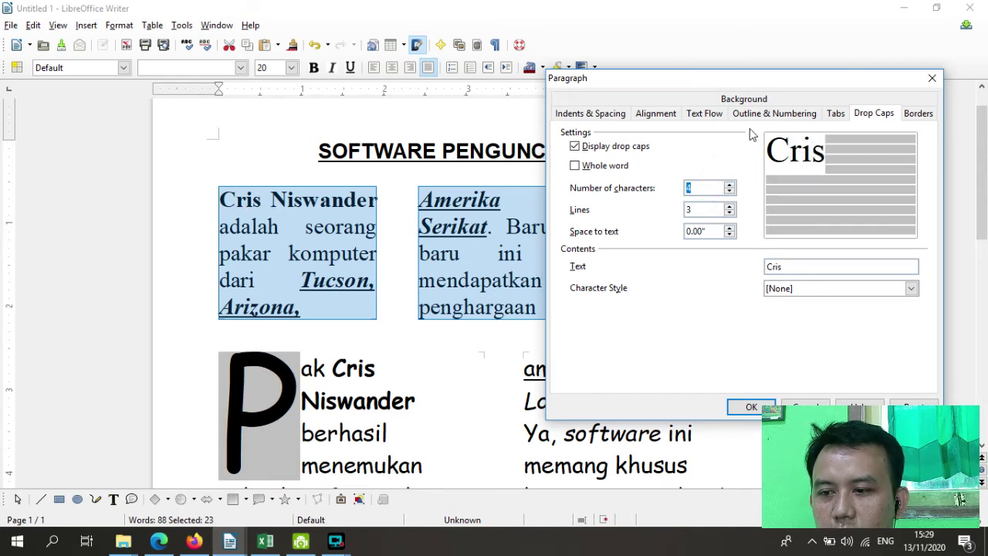
{"action": "left_click", "coordinate": [730, 213]}
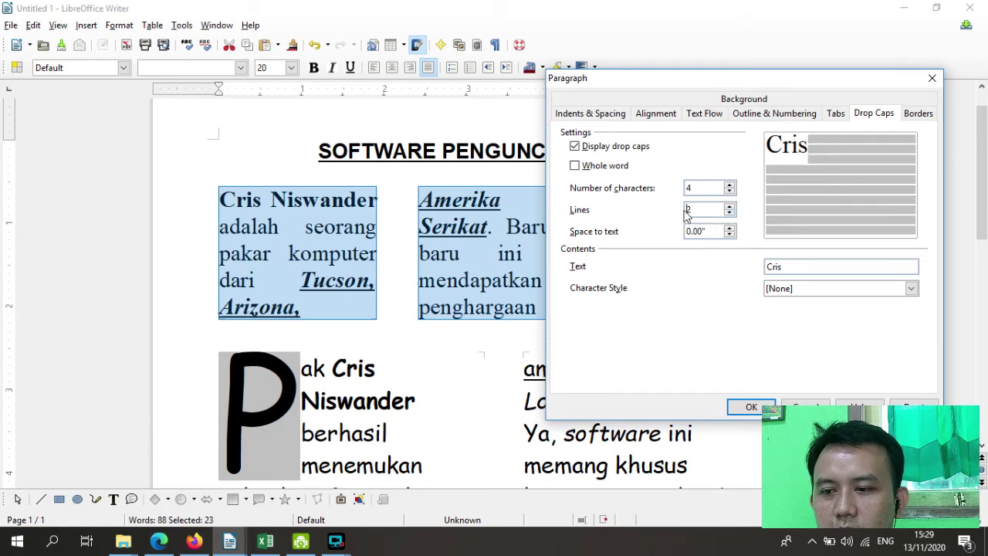
{"action": "left_click", "coordinate": [693, 213]}
{"action": "left_click", "coordinate": [619, 205]}
{"action": "left_click", "coordinate": [747, 406]}
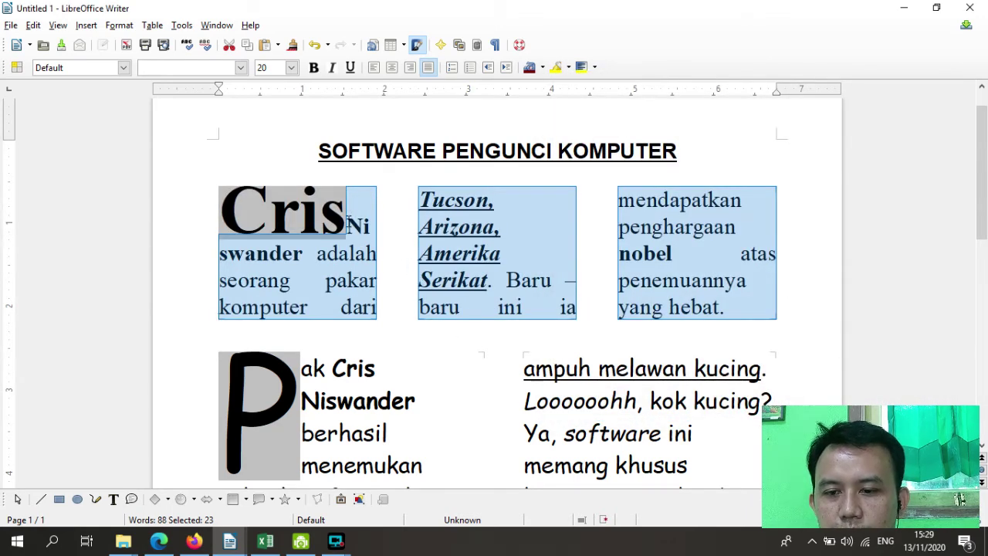
Step: Try a line break right after the drop-cap word in the three-column paragraph and undo it
{"action": "left_click", "coordinate": [349, 224]}
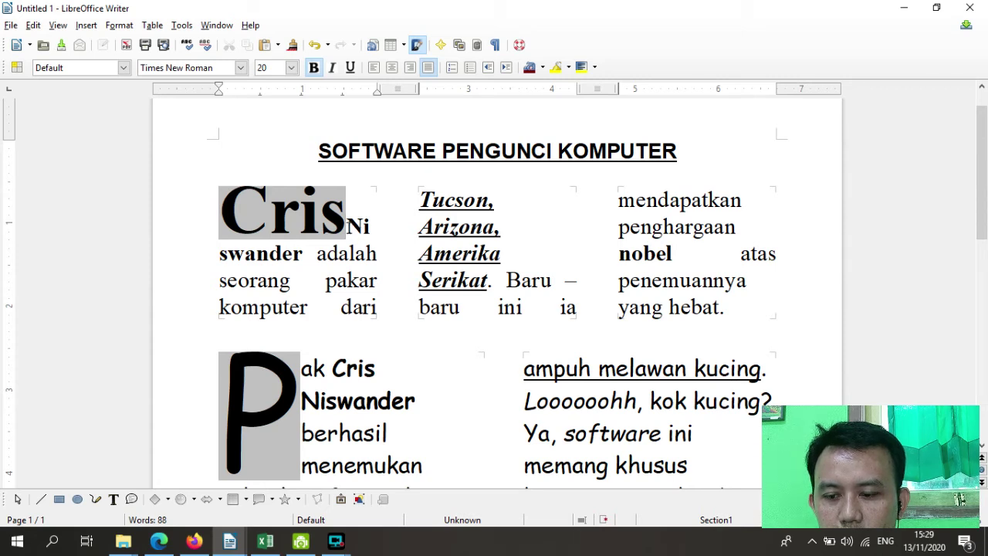
{"action": "key", "text": "ctrl+z"}
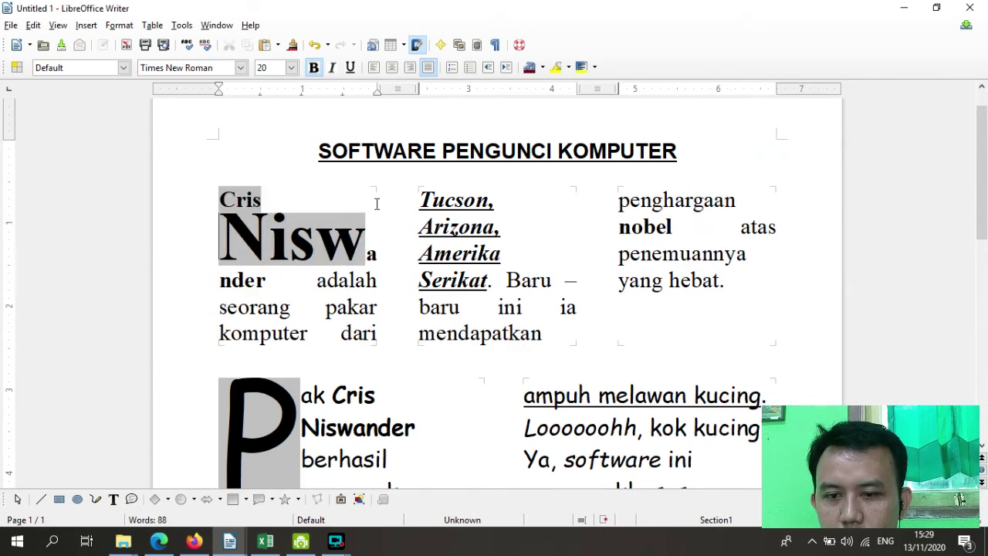
{"action": "key", "text": "ctrl+z"}
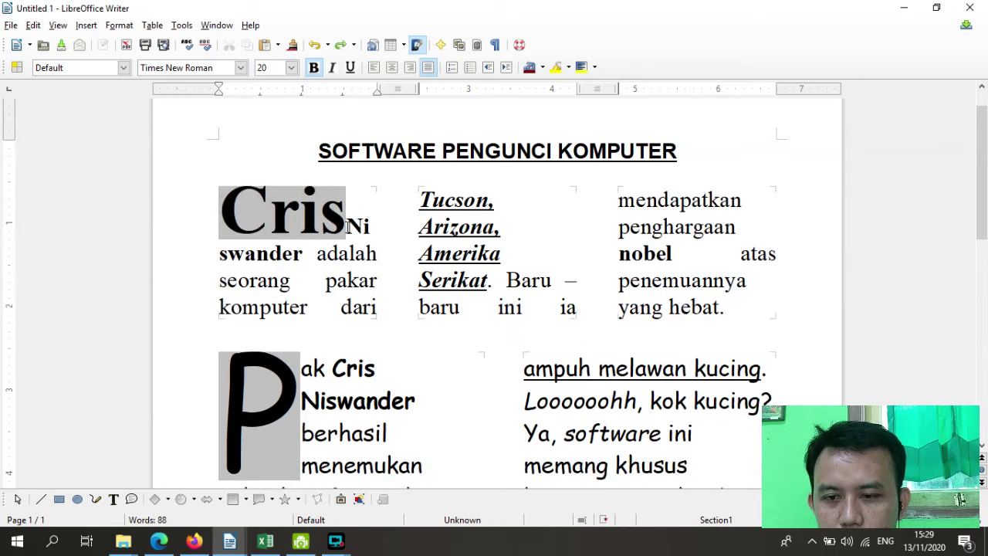
Step: Widen the first column of the three-column paragraph and left-align its entire text
{"action": "left_click_drag", "start_coordinate": [382, 90], "coordinate": [401, 90]}
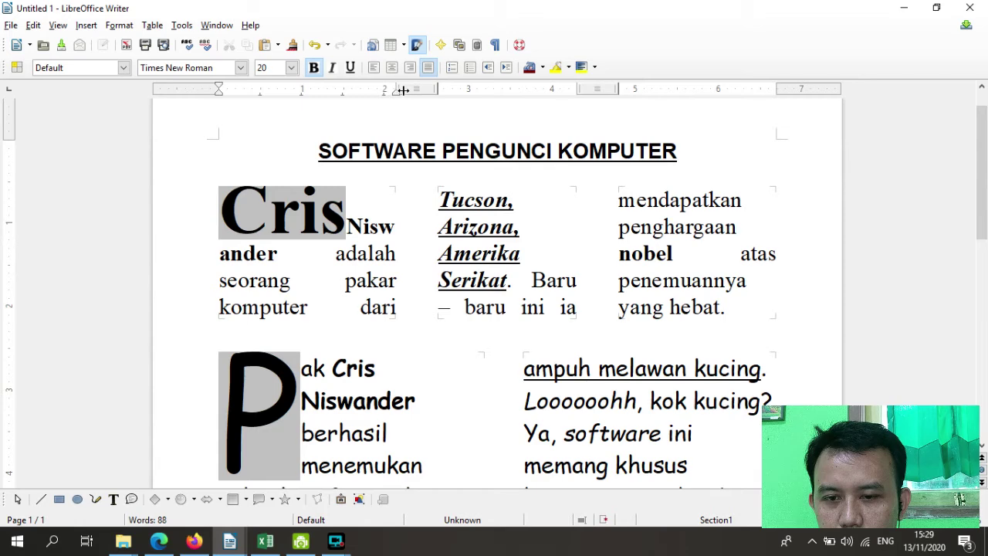
{"action": "left_click_drag", "start_coordinate": [730, 308], "coordinate": [214, 201]}
{"action": "left_click", "coordinate": [373, 68]}
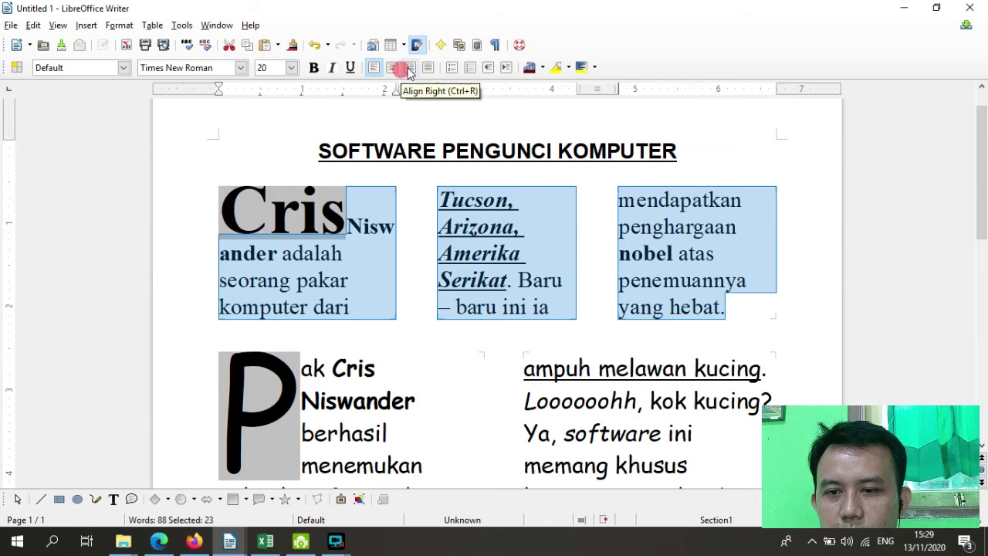
Step: Justify the entire three-column paragraph below the title
{"action": "left_click", "coordinate": [427, 68]}
{"action": "left_click", "coordinate": [410, 68]}
{"action": "left_click", "coordinate": [428, 68]}
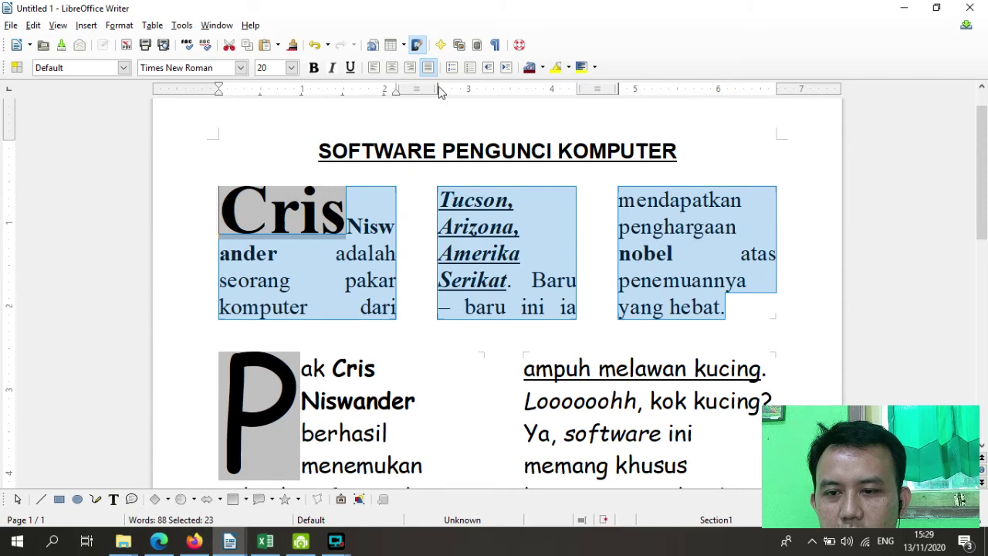
Step: Narrow both gaps between the columns of the three-column paragraph, leaving the first gap slightly wider than the second
{"action": "left_click_drag", "start_coordinate": [437, 89], "coordinate": [417, 87]}
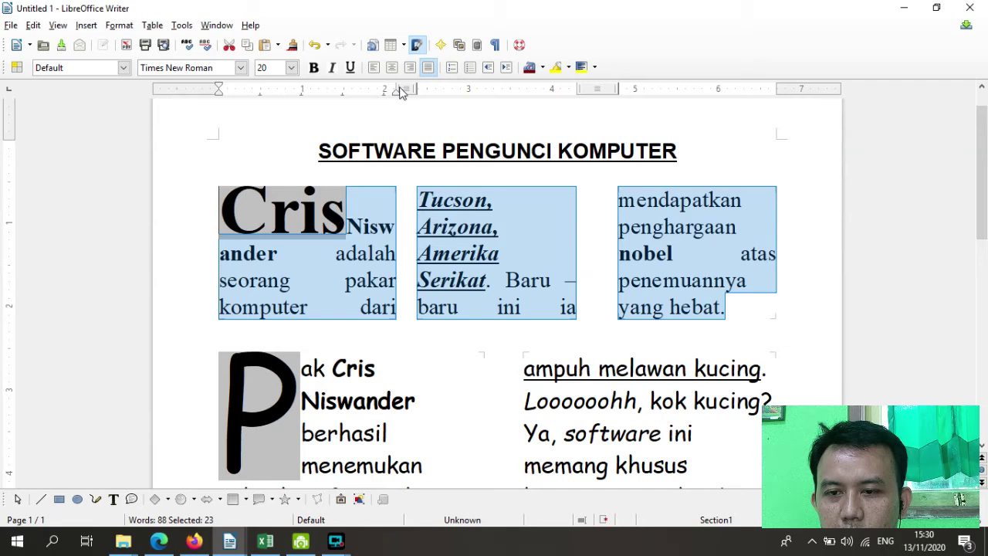
{"action": "left_click_drag", "start_coordinate": [617, 88], "coordinate": [598, 88]}
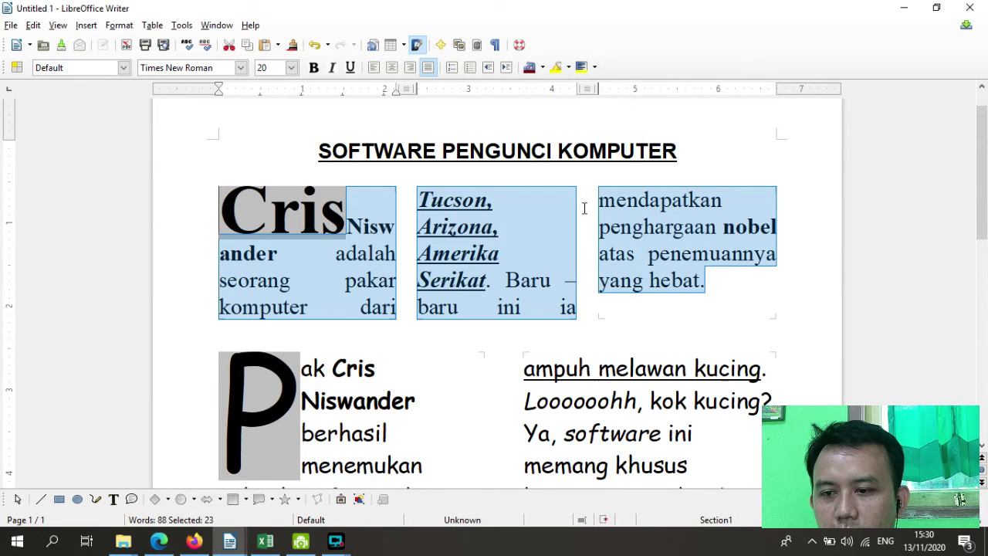
{"action": "left_click", "coordinate": [345, 267]}
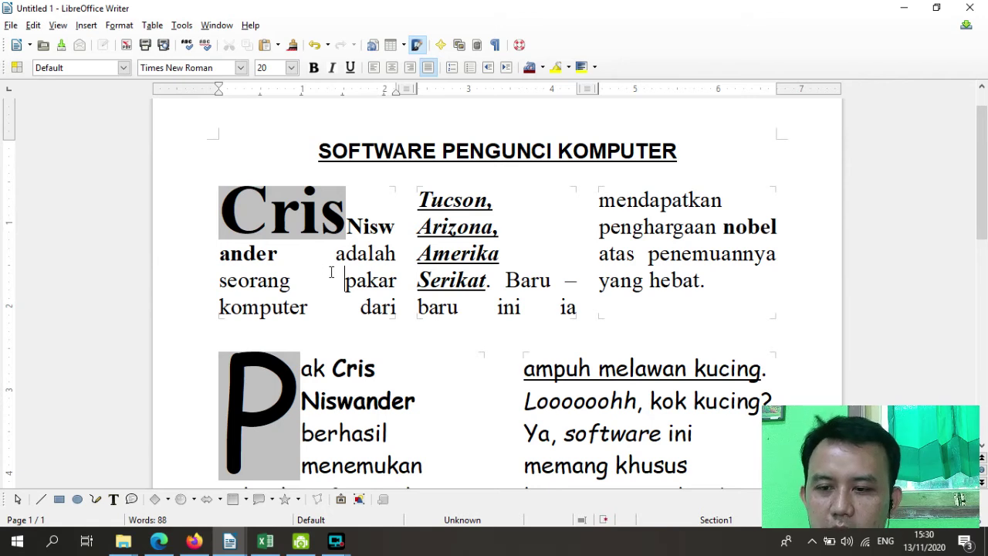
{"action": "left_click_drag", "start_coordinate": [416, 88], "coordinate": [431, 88]}
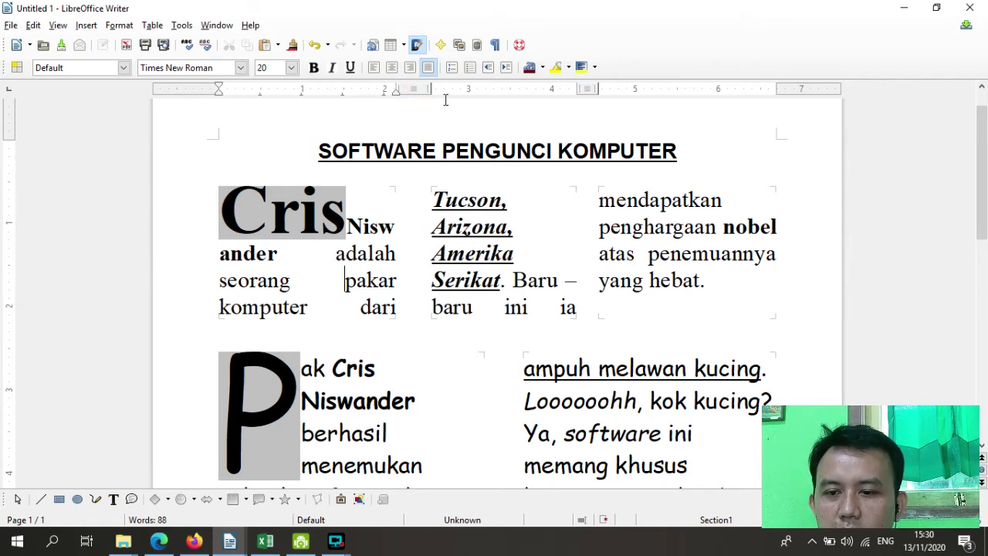
Step: Select the whole three-column paragraph again and reapply justified alignment
{"action": "left_click", "coordinate": [345, 223]}
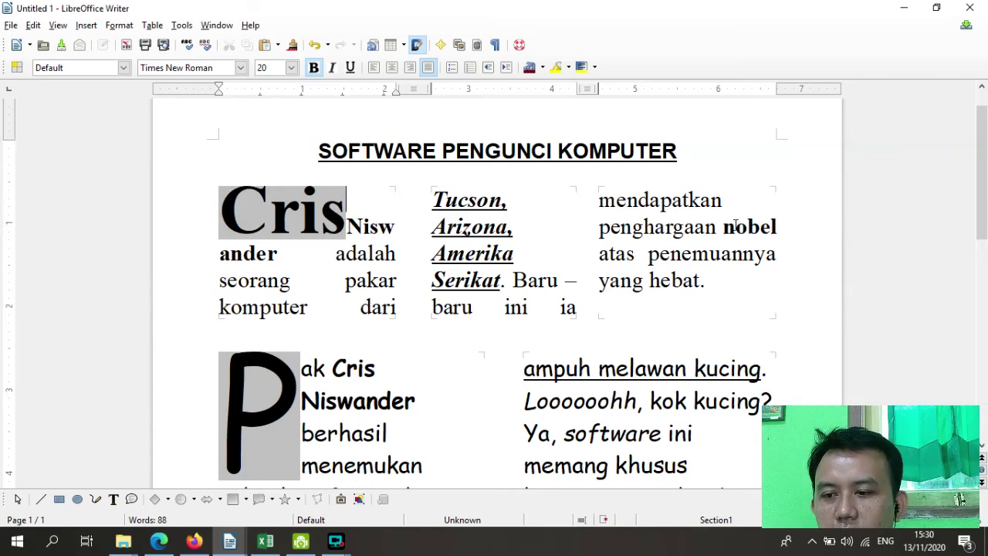
{"action": "left_click_drag", "start_coordinate": [663, 303], "coordinate": [220, 196]}
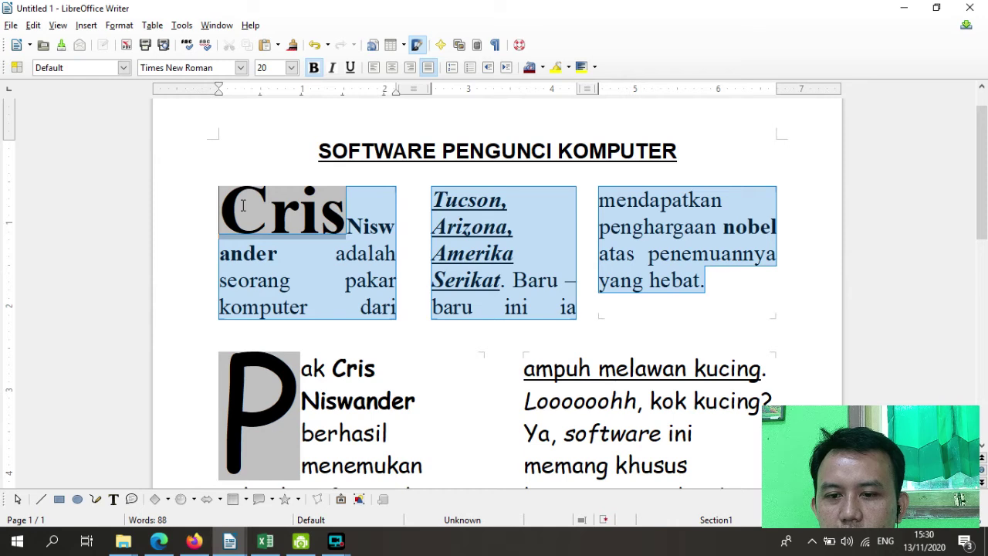
{"action": "left_click", "coordinate": [428, 68]}
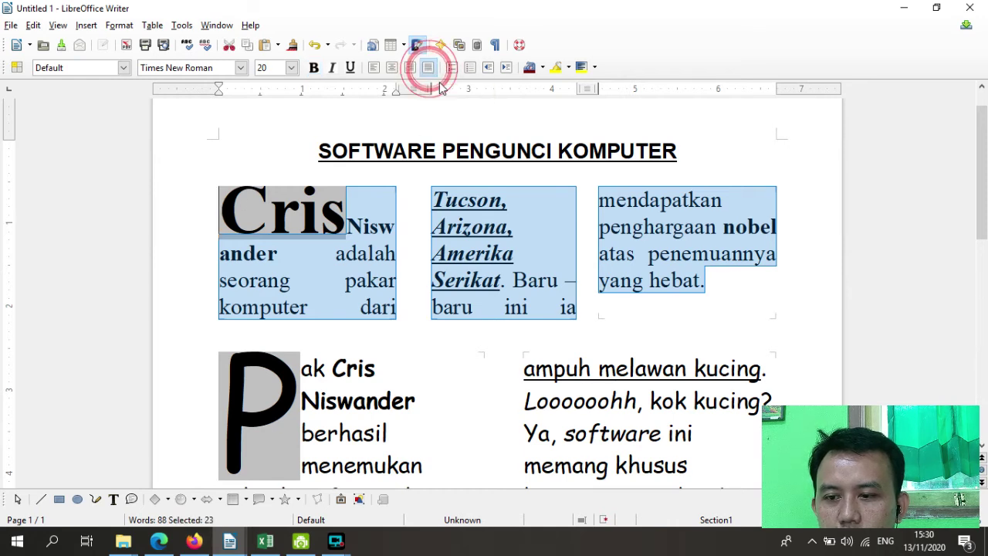
{"action": "left_click", "coordinate": [524, 262]}
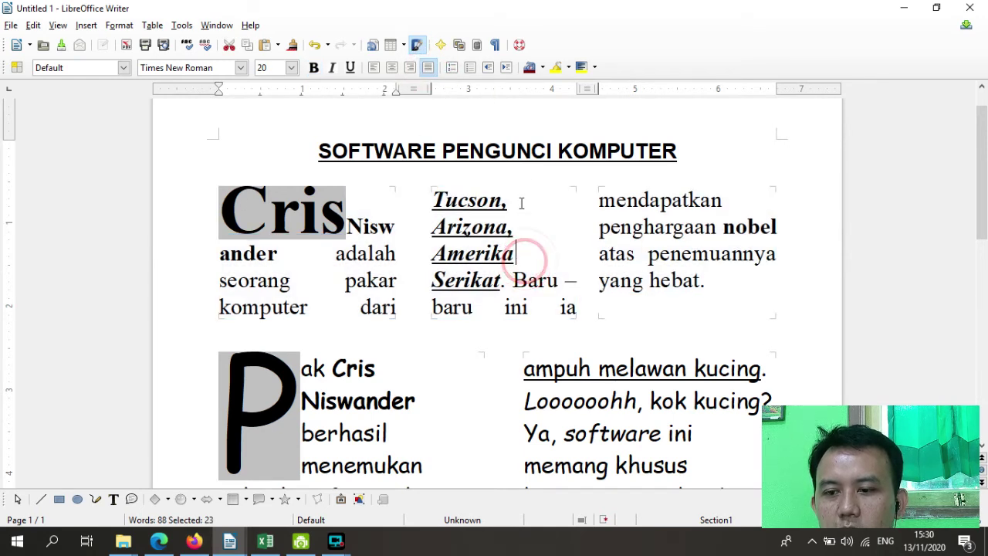
{"action": "left_click", "coordinate": [514, 199]}
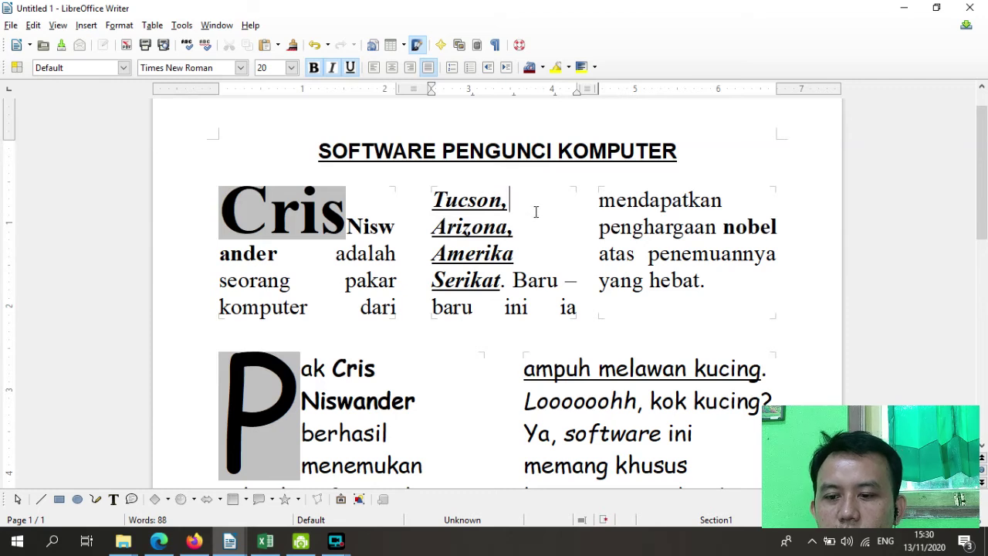
Step: Set the font size of the entire three-column paragraph to 12
{"action": "left_click_drag", "start_coordinate": [679, 303], "coordinate": [209, 162]}
{"action": "left_click", "coordinate": [291, 68]}
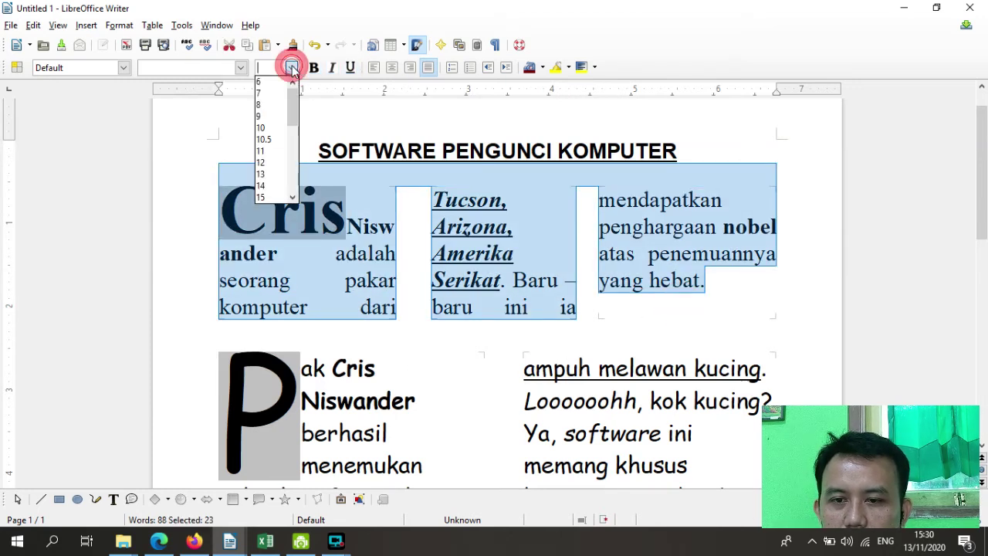
{"action": "left_click", "coordinate": [271, 164]}
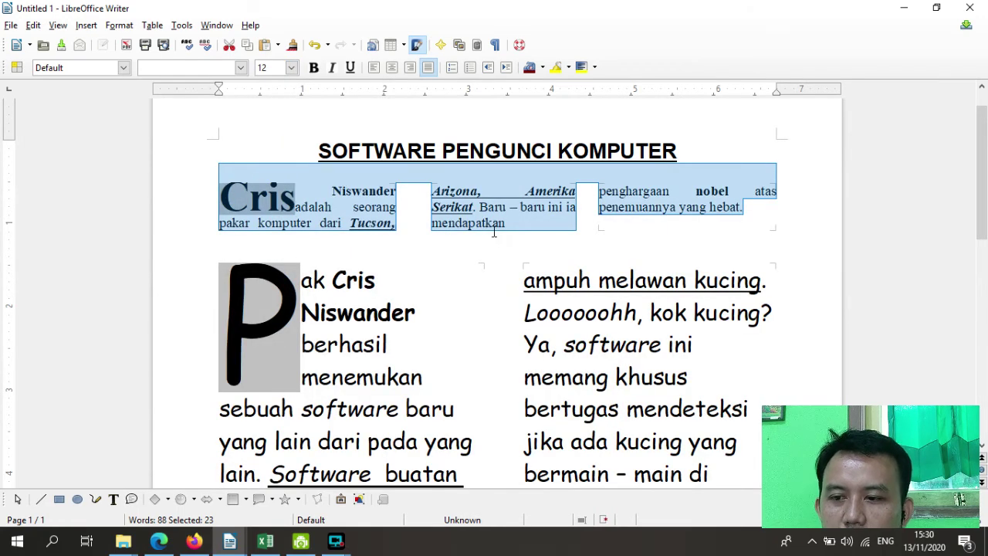
Step: Delete the space between the drop-cap word and the word following it in the three-column paragraph
{"action": "left_click", "coordinate": [315, 187]}
{"action": "left_click_drag", "start_coordinate": [332, 187], "coordinate": [305, 190]}
{"action": "key", "text": "BackSpace"}
{"action": "key", "text": "BackSpace"}
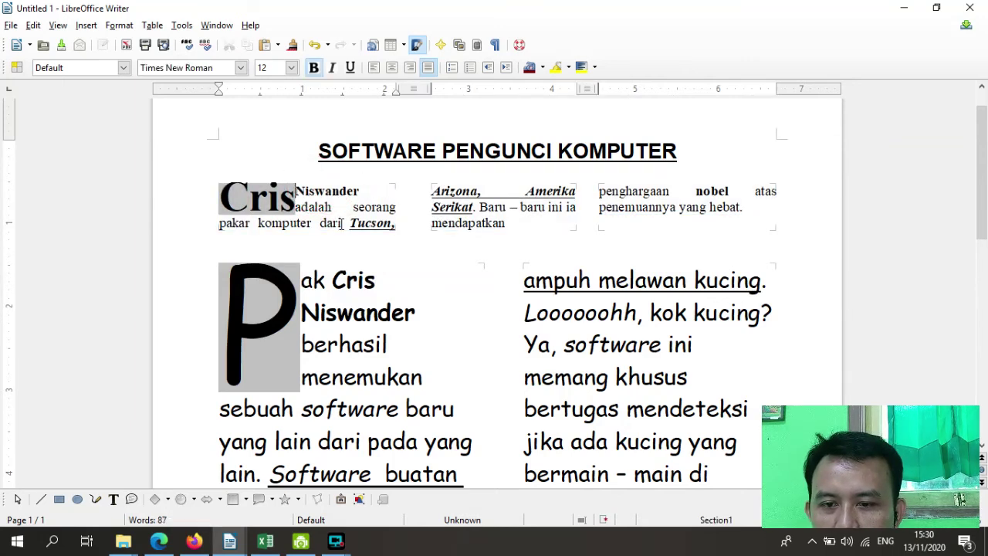
{"action": "key", "text": "BackSpace"}
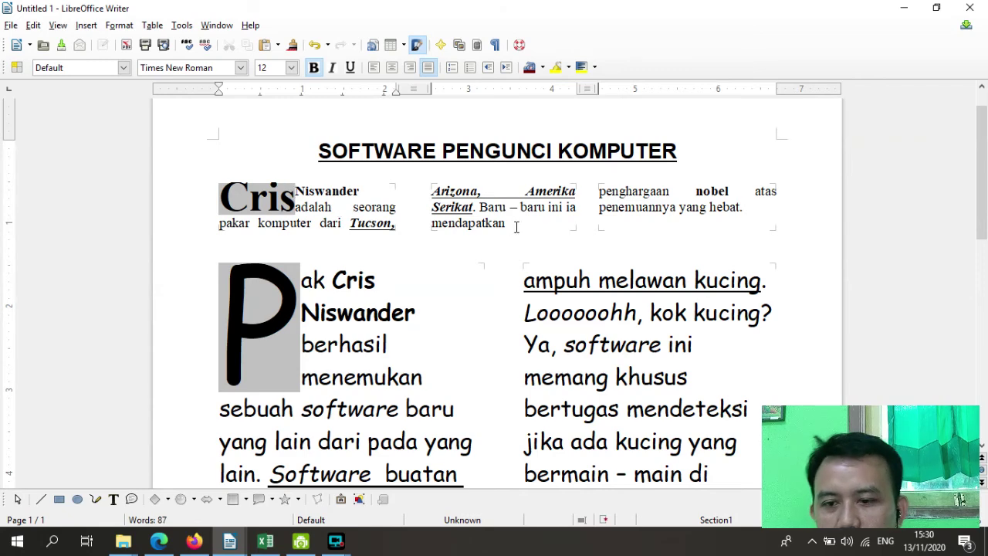
Step: Select the entire two-column paragraph and set its font size to 14
{"action": "scroll", "coordinate": [483, 439], "scroll_direction": "down", "scroll_amount": 3}
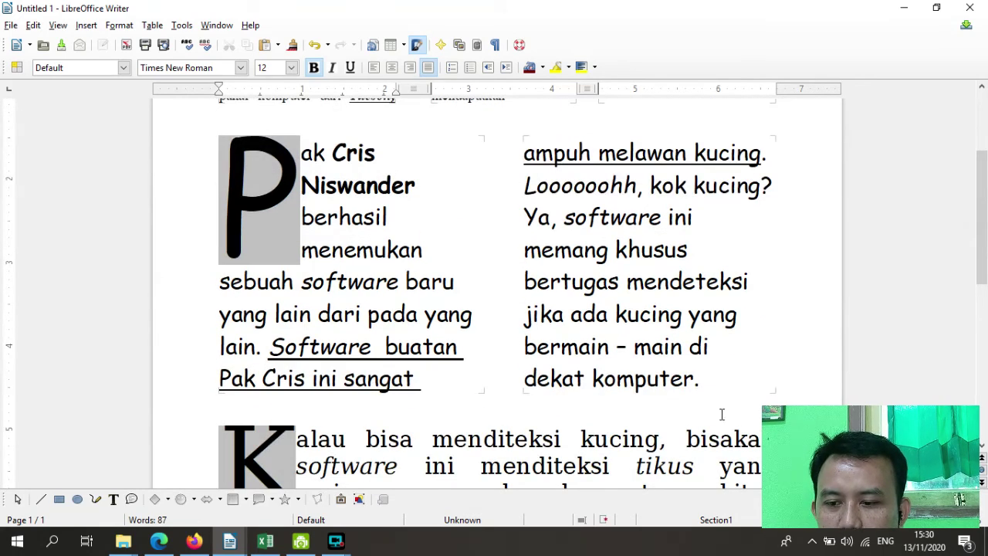
{"action": "triple_click", "coordinate": [714, 383]}
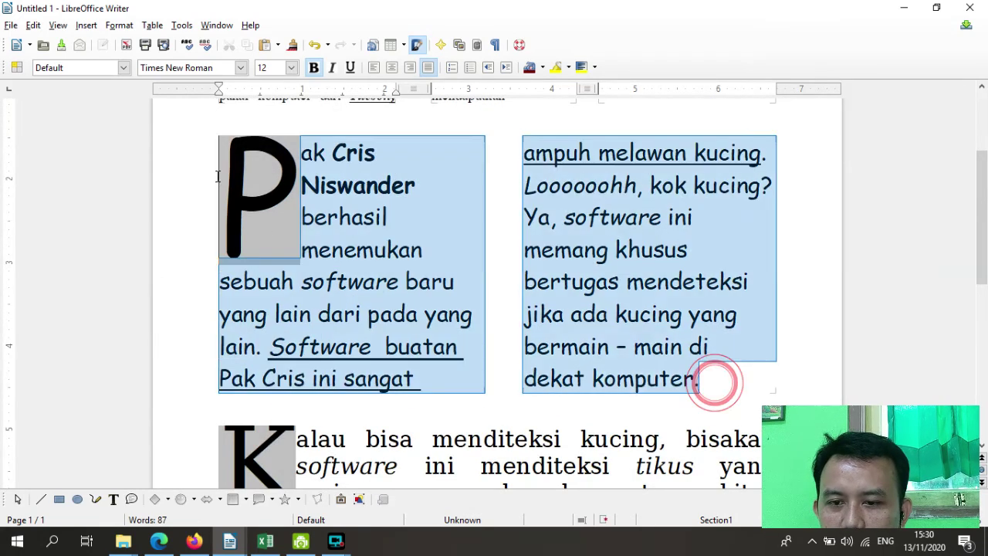
{"action": "left_click", "coordinate": [290, 67]}
{"action": "left_click", "coordinate": [261, 93]}
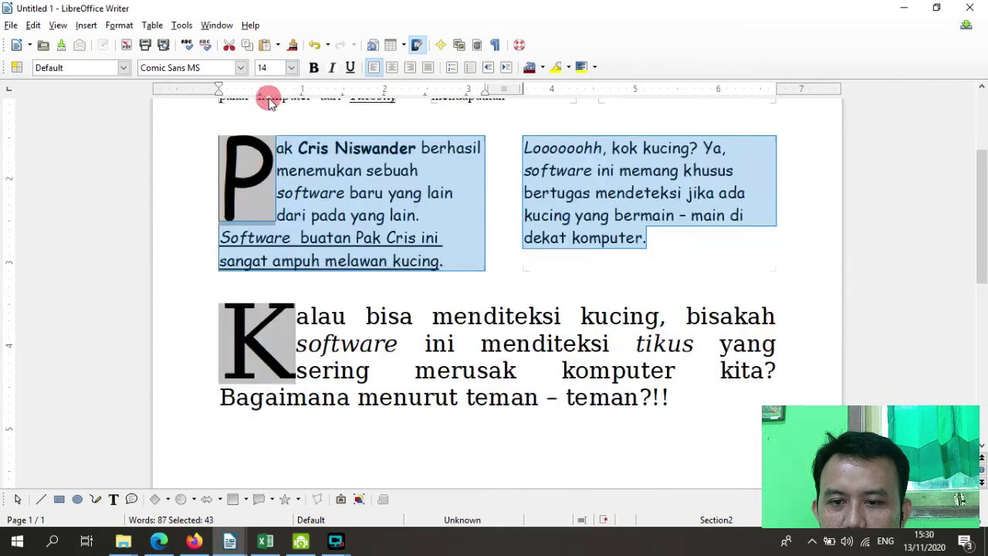
Step: Justify the entire two-column paragraph
{"action": "scroll", "coordinate": [623, 348], "scroll_direction": "up", "scroll_amount": 2}
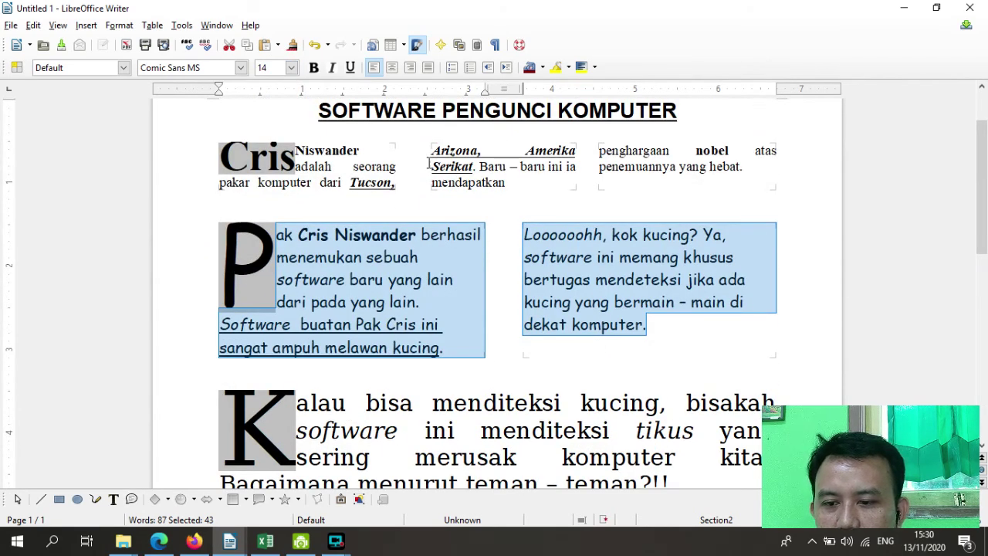
{"action": "left_click", "coordinate": [428, 67]}
{"action": "scroll", "coordinate": [421, 305], "scroll_direction": "down", "scroll_amount": 2}
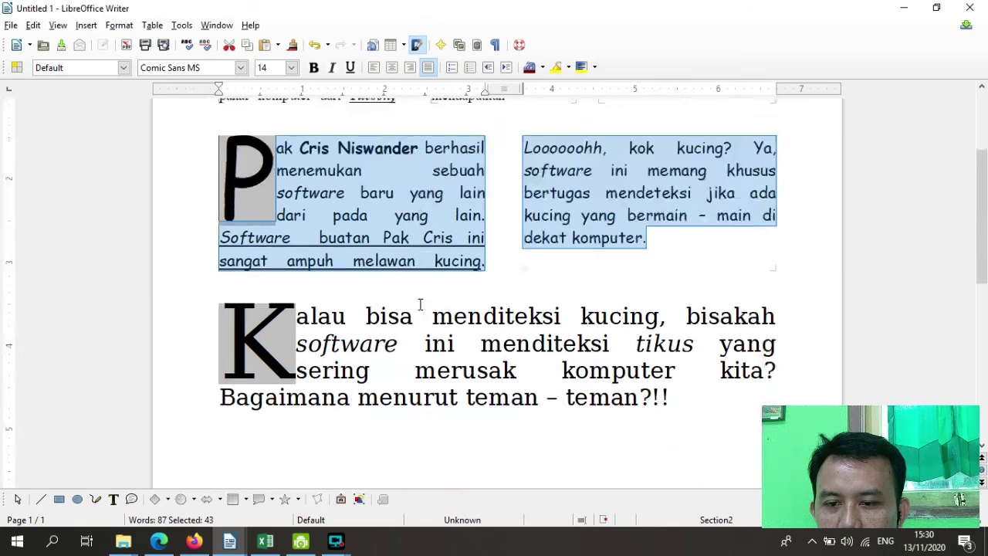
{"action": "scroll", "coordinate": [302, 322], "scroll_direction": "up", "scroll_amount": 2}
Step: Examine the drop caps and the text wrapping around them in the three-column, two-column and closing paragraphs
{"action": "left_click_drag", "start_coordinate": [352, 222], "coordinate": [265, 188]}
{"action": "left_click", "coordinate": [687, 223]}
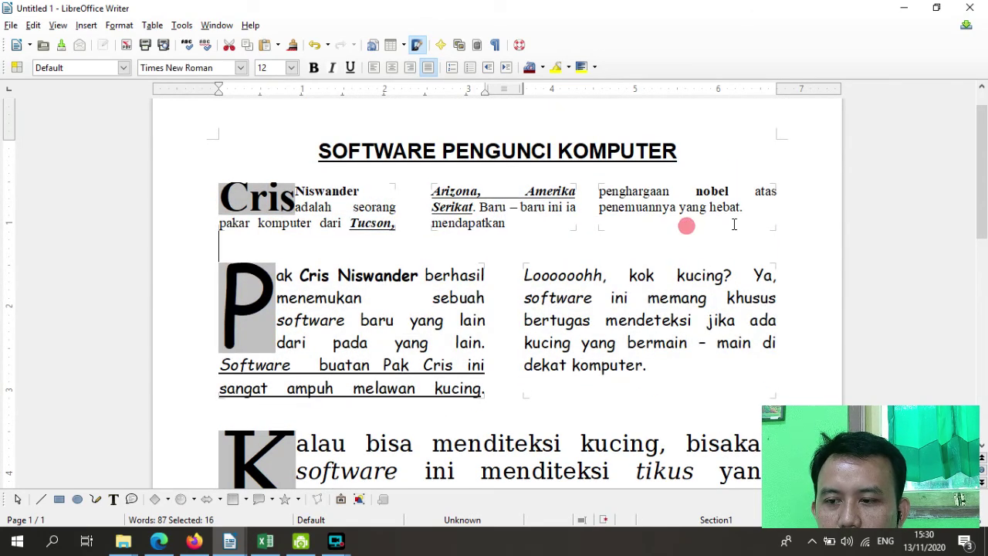
{"action": "key", "text": "Down"}
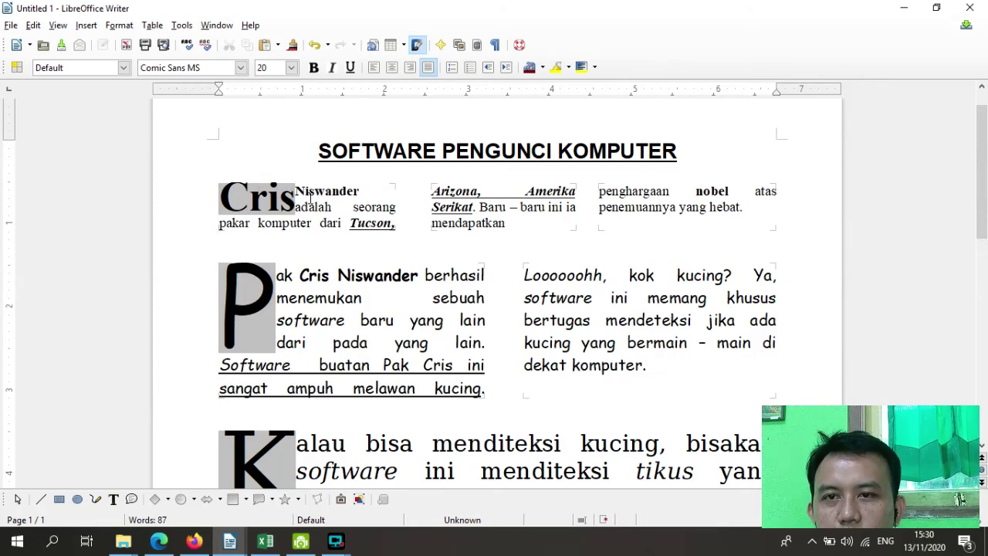
{"action": "left_click_drag", "start_coordinate": [220, 196], "coordinate": [765, 229]}
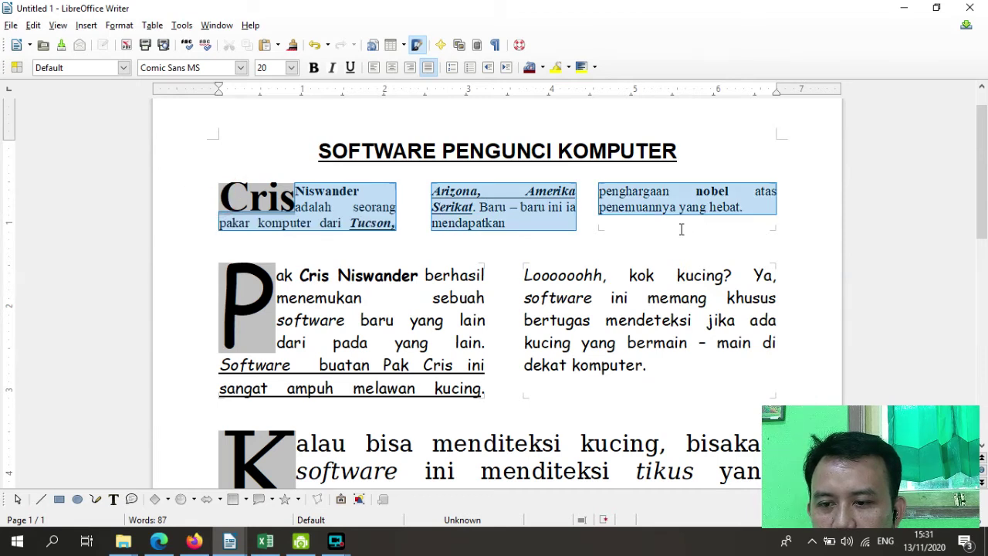
{"action": "left_click_drag", "start_coordinate": [689, 229], "coordinate": [688, 232]}
{"action": "left_click", "coordinate": [268, 203]}
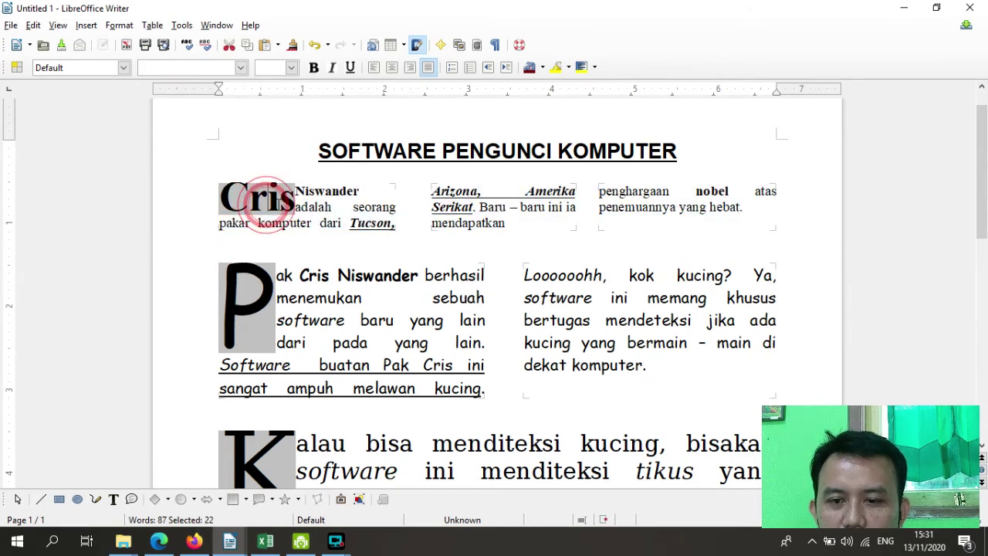
{"action": "left_click", "coordinate": [237, 203]}
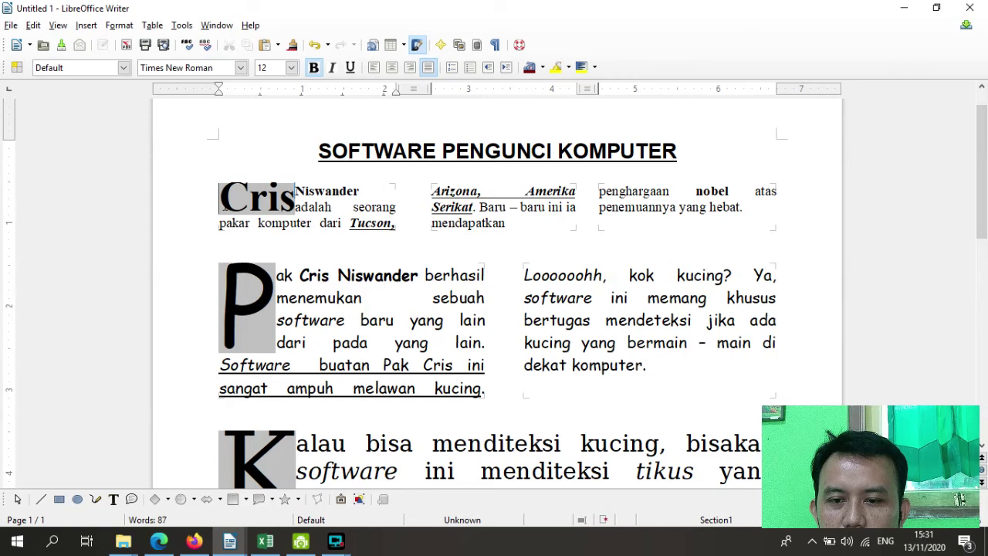
{"action": "double_click", "coordinate": [224, 207]}
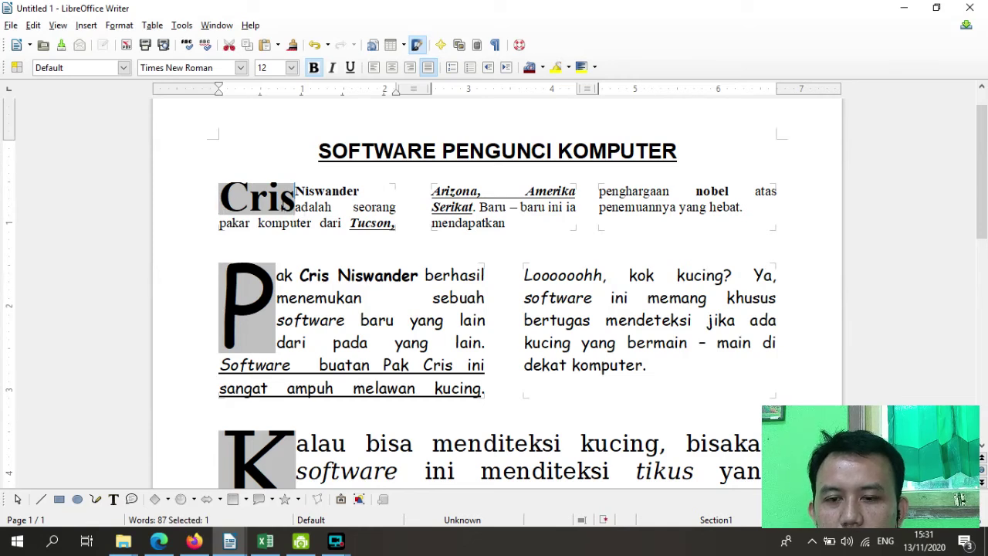
{"action": "left_click", "coordinate": [287, 193]}
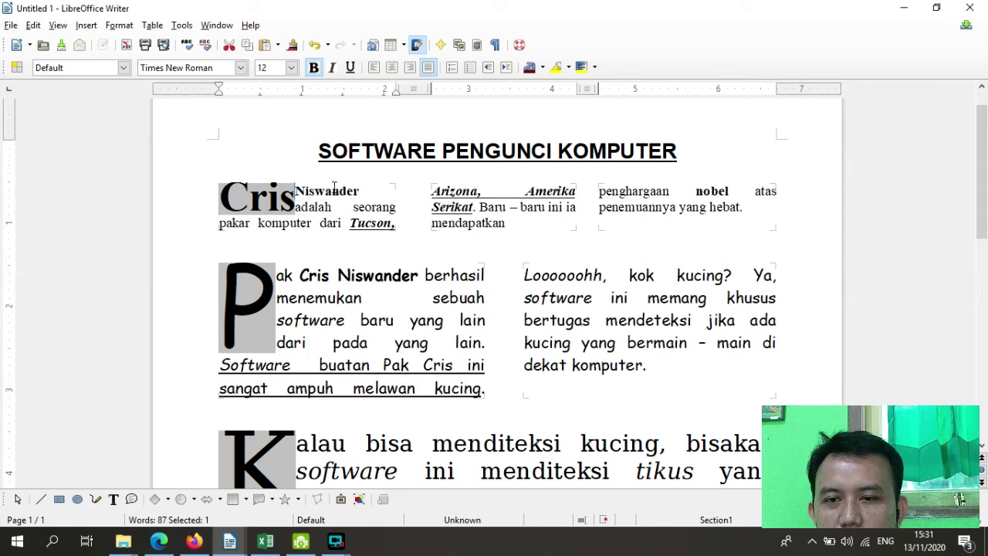
{"action": "left_click_drag", "start_coordinate": [294, 192], "coordinate": [361, 194]}
{"action": "left_click_drag", "start_coordinate": [296, 202], "coordinate": [394, 223]}
{"action": "left_click", "coordinate": [352, 262]}
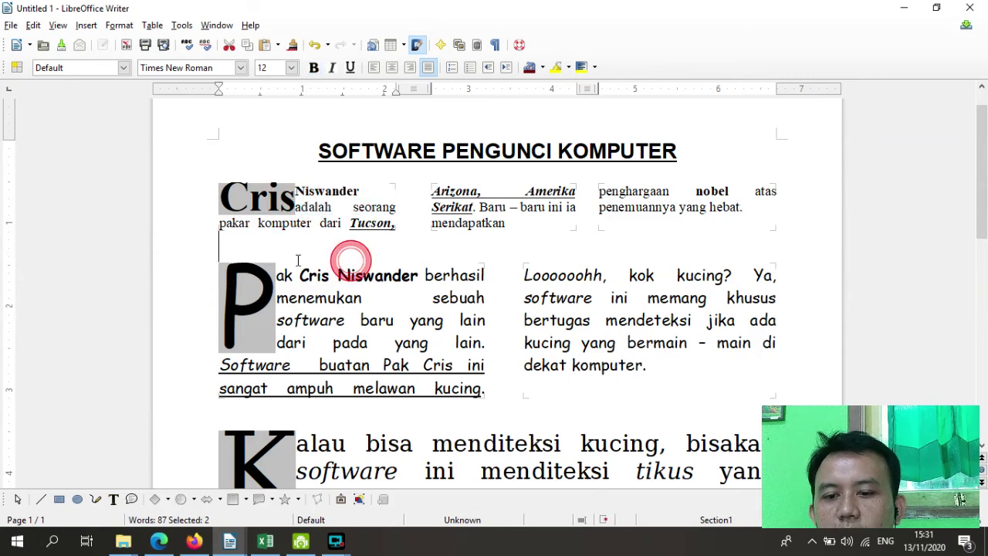
{"action": "scroll", "coordinate": [351, 294], "scroll_direction": "down", "scroll_amount": 1}
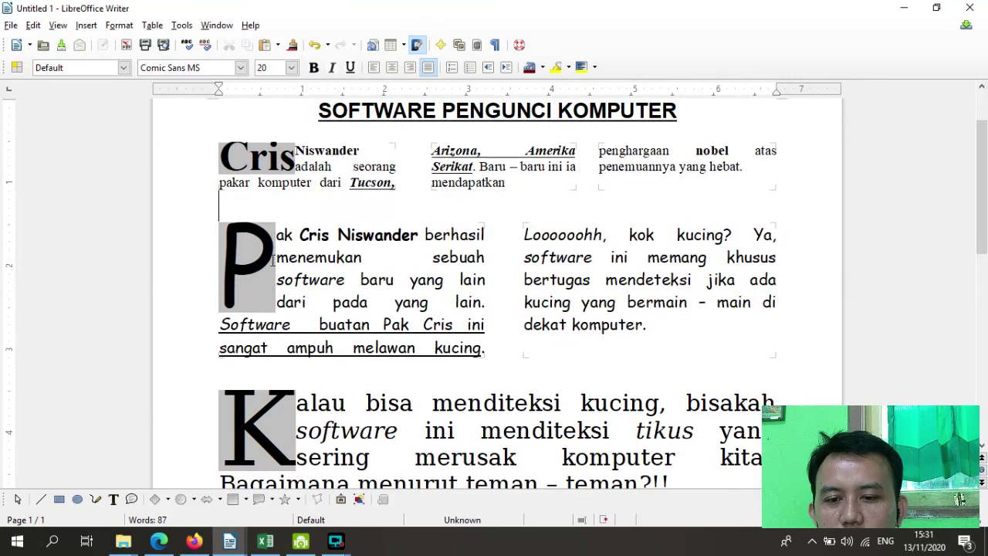
{"action": "left_click_drag", "start_coordinate": [260, 236], "coordinate": [378, 280]}
{"action": "left_click", "coordinate": [283, 237]}
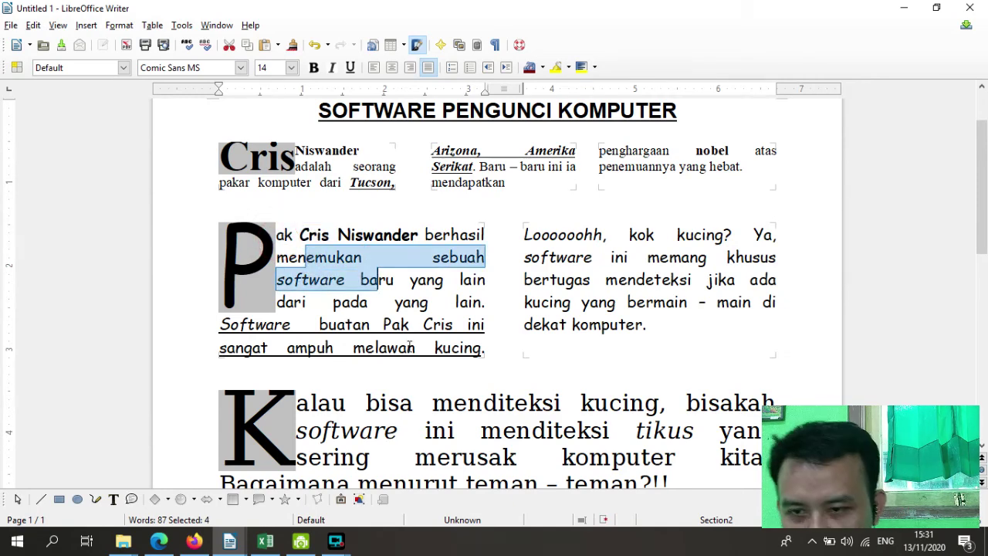
{"action": "scroll", "coordinate": [385, 313], "scroll_direction": "down", "scroll_amount": 2}
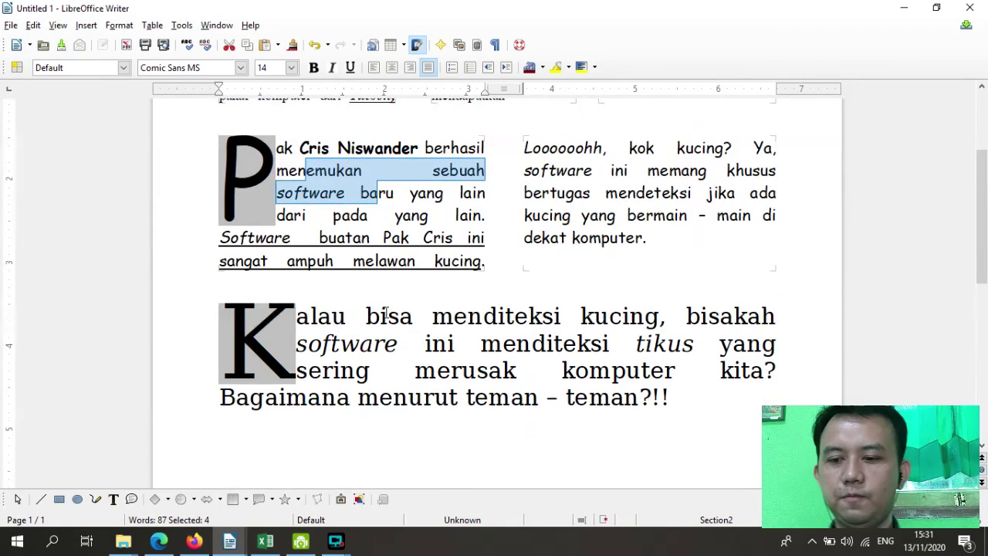
{"action": "scroll", "coordinate": [385, 313], "scroll_direction": "down", "scroll_amount": 1, "text": "ctrl"}
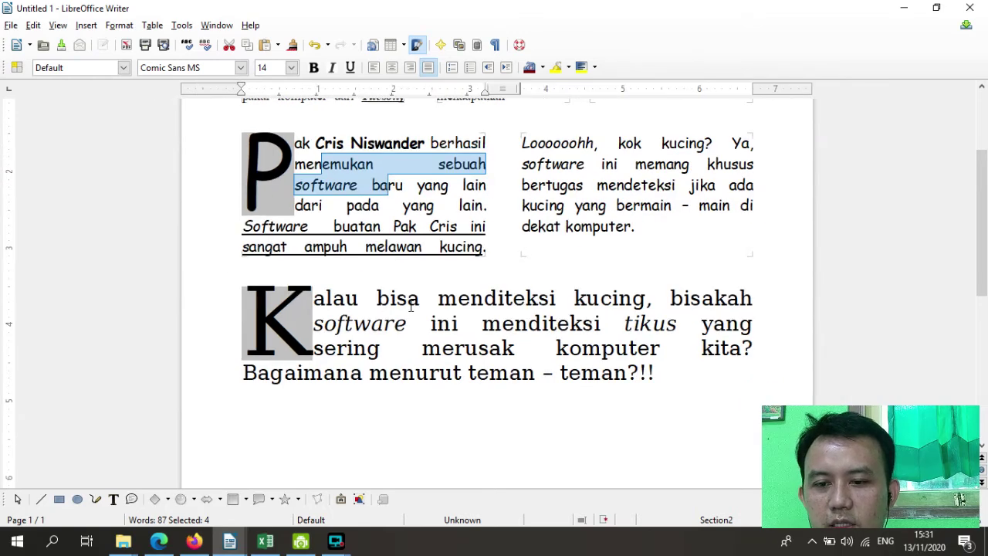
{"action": "scroll", "coordinate": [386, 313], "scroll_direction": "up", "scroll_amount": 2}
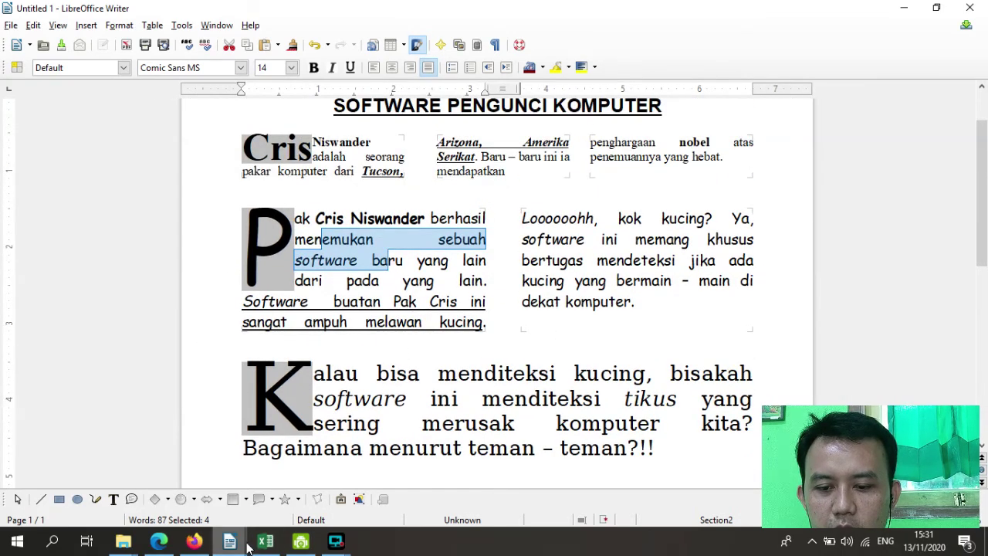
Step: Switch to the Untitled 2 notes document and make its title "MATERI MEMBUAT KOLOM KORAN" bold
{"action": "mouse_move", "coordinate": [230, 540]}
{"action": "left_click", "coordinate": [532, 496]}
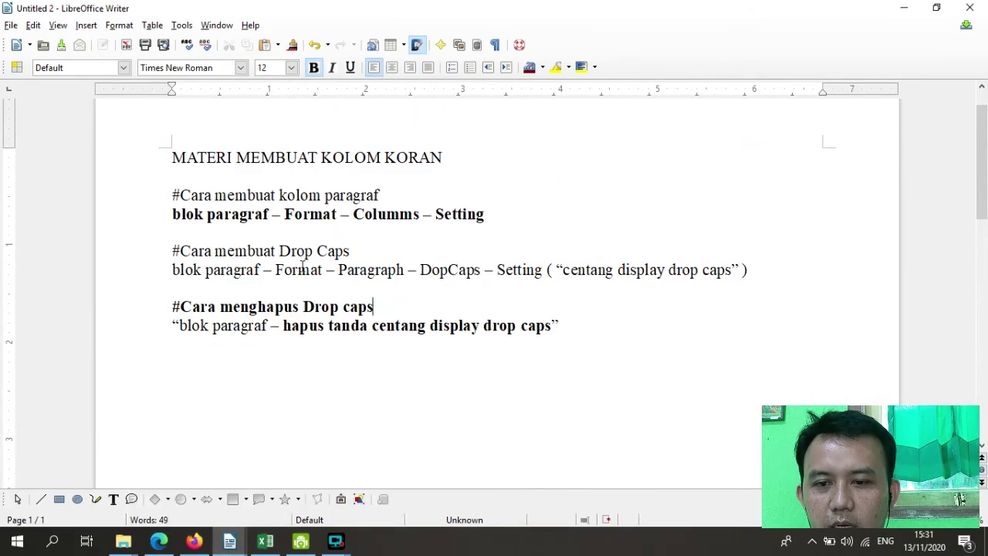
{"action": "scroll", "coordinate": [323, 283], "scroll_direction": "up", "scroll_amount": 2, "text": "ctrl"}
{"action": "left_click_drag", "start_coordinate": [544, 183], "coordinate": [132, 181]}
{"action": "left_click", "coordinate": [313, 67]}
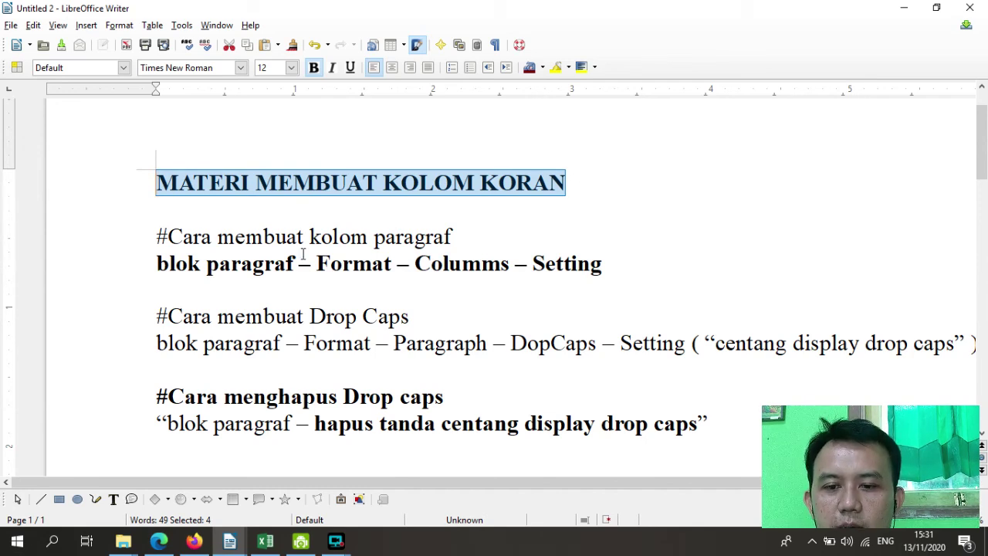
Step: Make the words "Drop Caps" bold in the "#Cara membuat Drop Caps" heading
{"action": "mouse_move", "coordinate": [311, 237]}
{"action": "left_mouse_down"}
{"action": "mouse_move", "coordinate": [463, 234]}
{"action": "mouse_move", "coordinate": [311, 236]}
{"action": "left_mouse_up"}
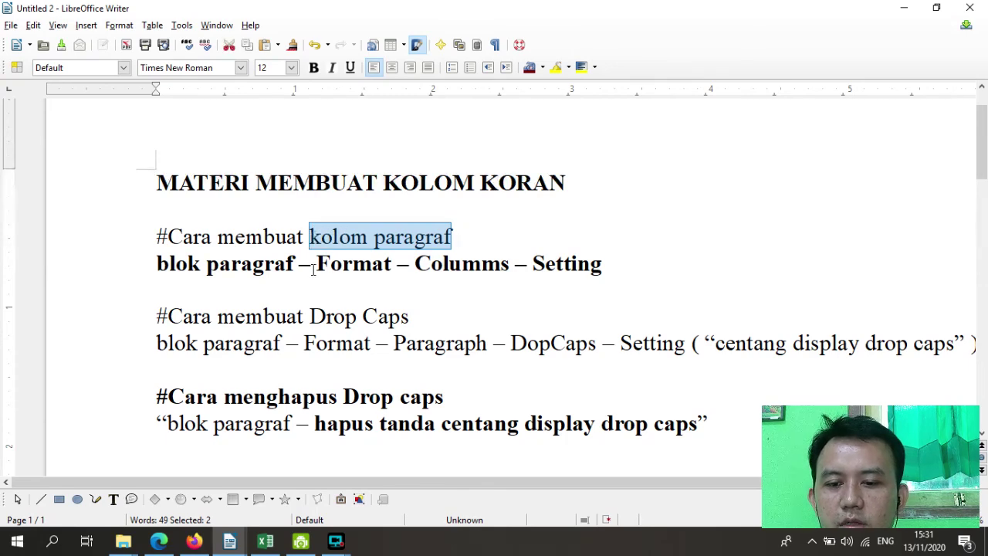
{"action": "scroll", "coordinate": [343, 309], "scroll_direction": "down", "scroll_amount": 2}
{"action": "left_click", "coordinate": [417, 248]}
{"action": "left_click_drag", "start_coordinate": [394, 247], "coordinate": [310, 247]}
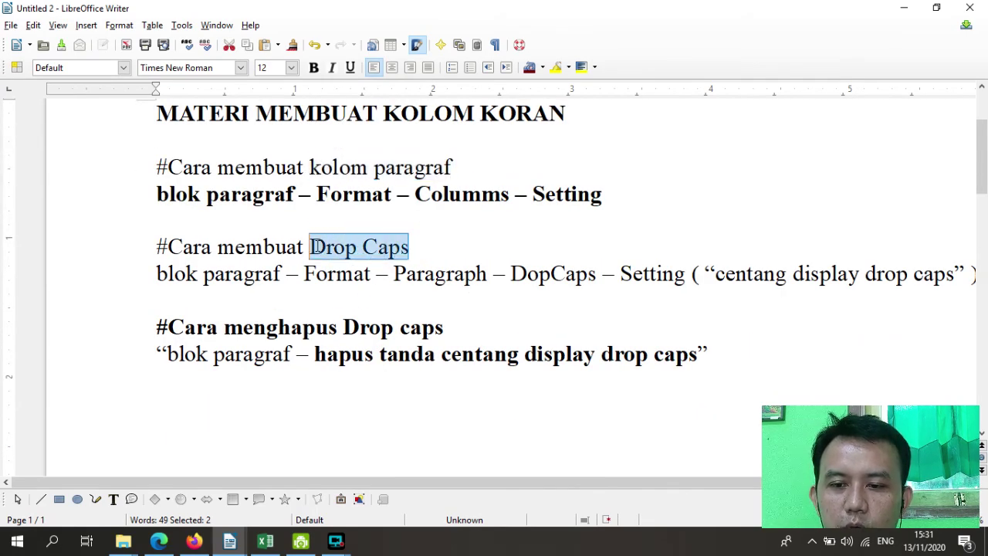
{"action": "left_click", "coordinate": [314, 68]}
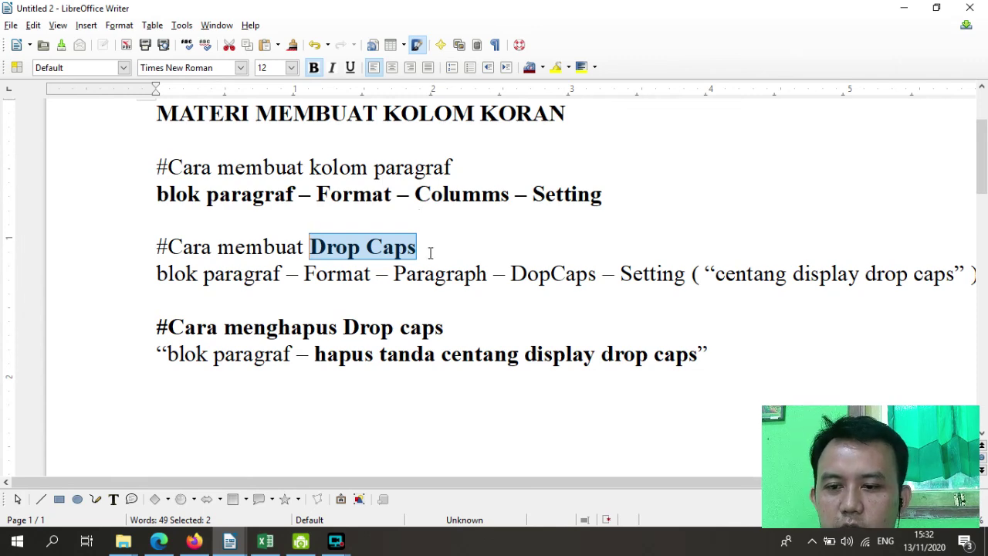
{"action": "scroll", "coordinate": [474, 322], "scroll_direction": "up", "scroll_amount": 3}
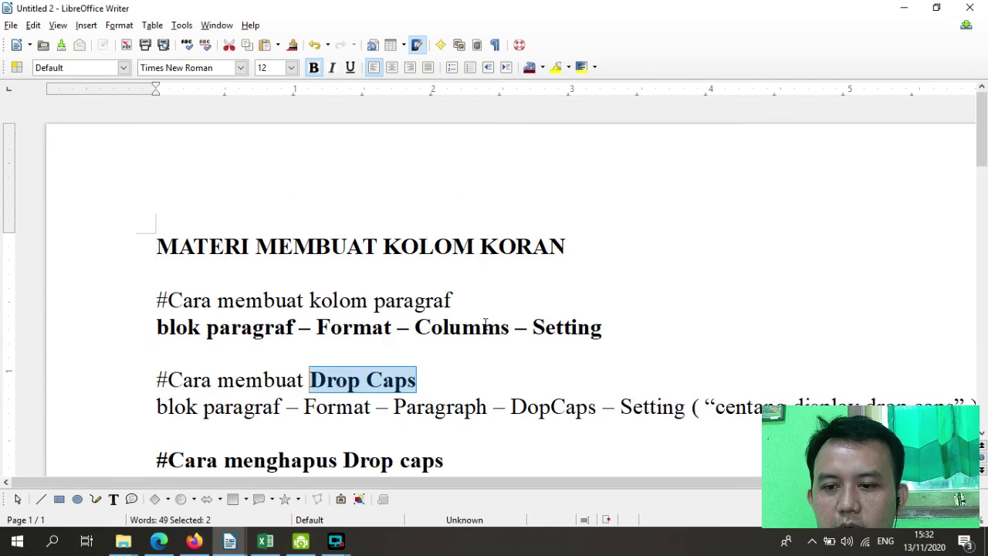
{"action": "scroll", "coordinate": [485, 325], "scroll_direction": "down", "scroll_amount": 3}
{"action": "scroll", "coordinate": [491, 318], "scroll_direction": "up", "scroll_amount": 1}
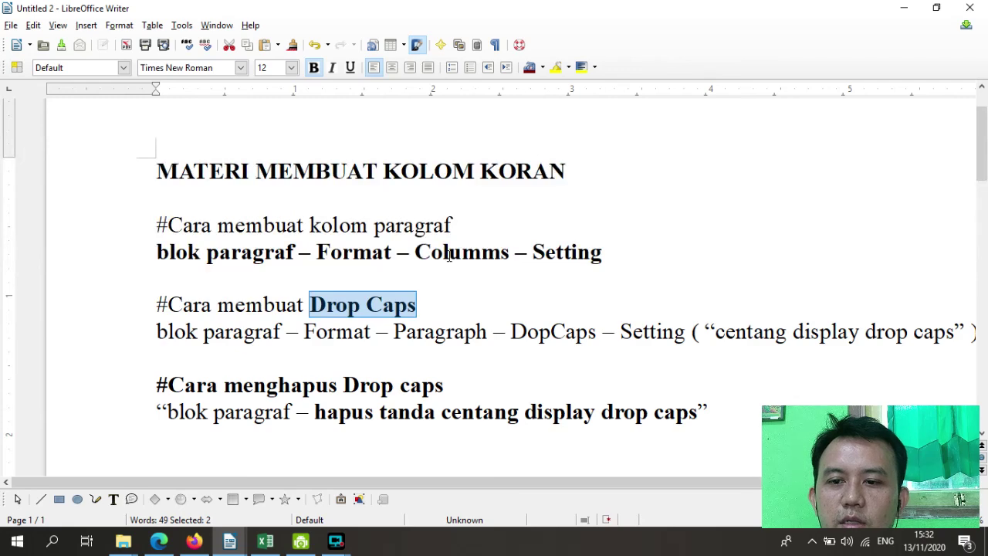
{"action": "mouse_move", "coordinate": [336, 541]}
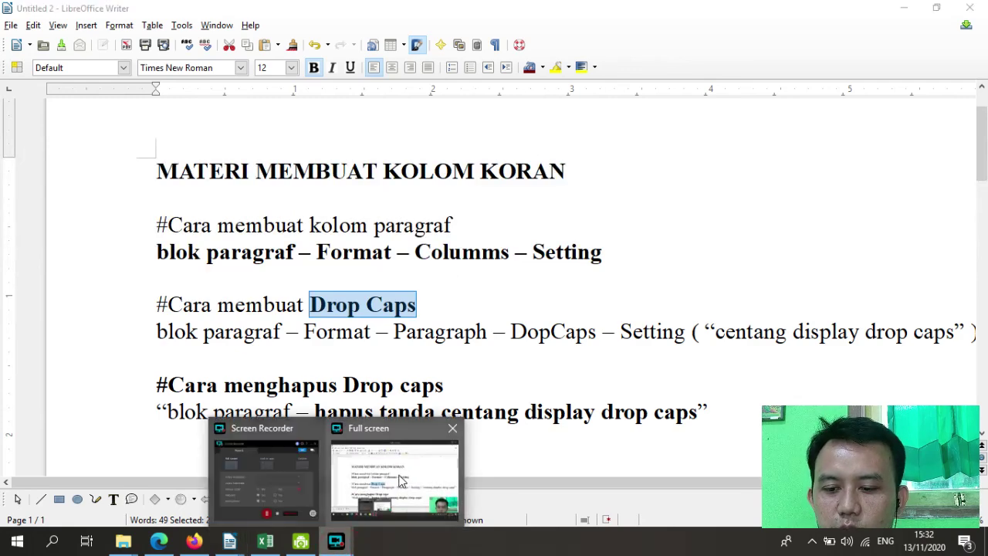